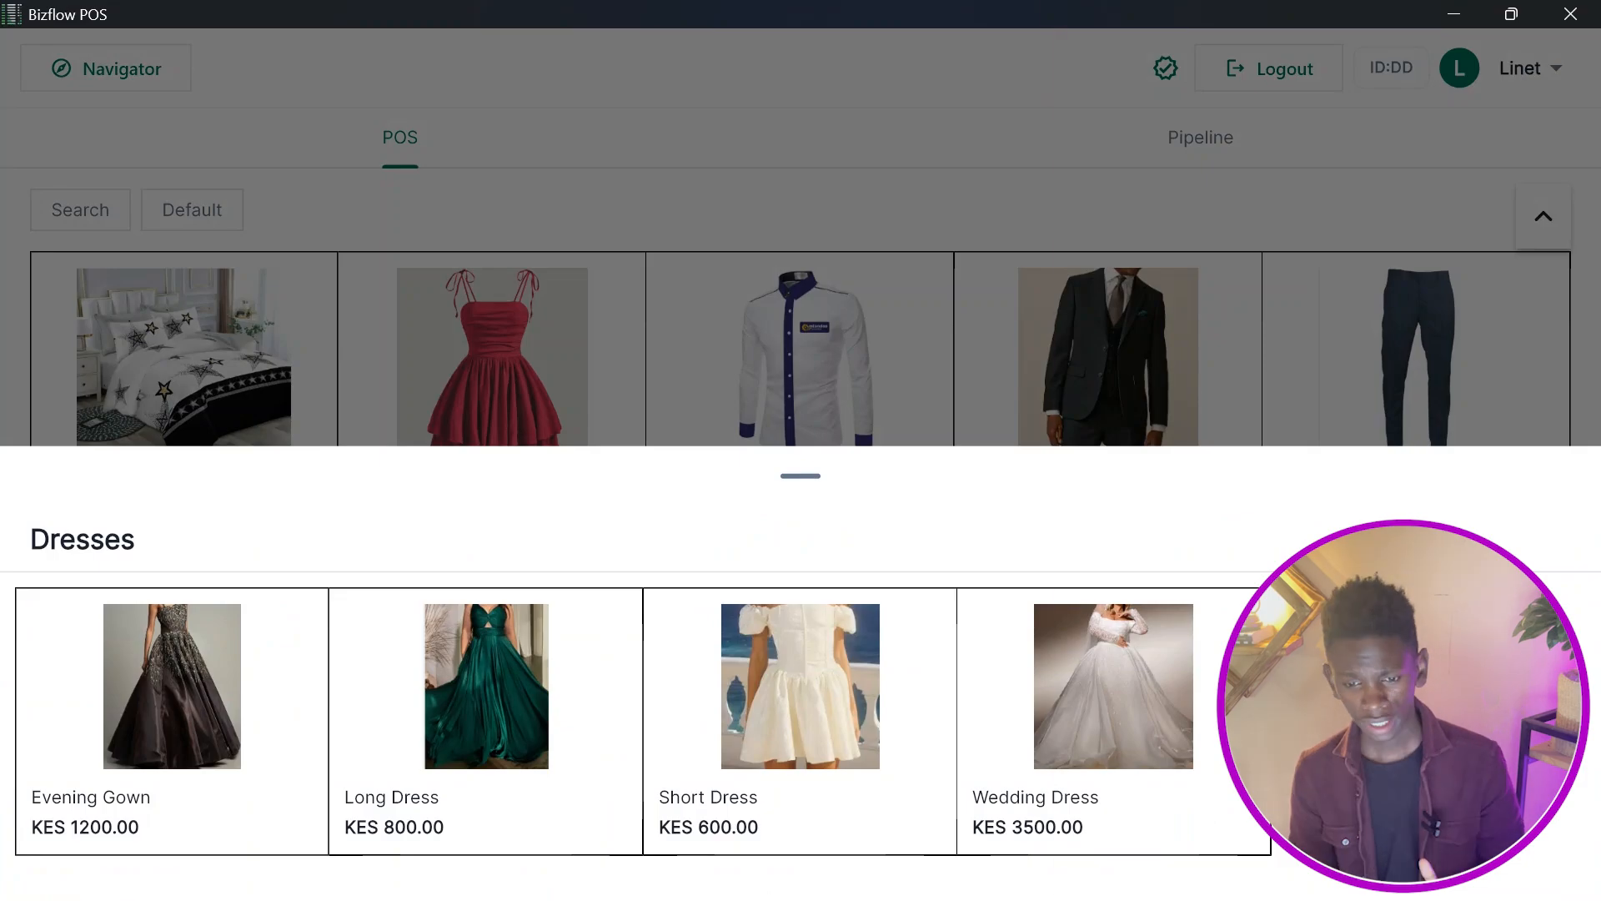
key(Escape)
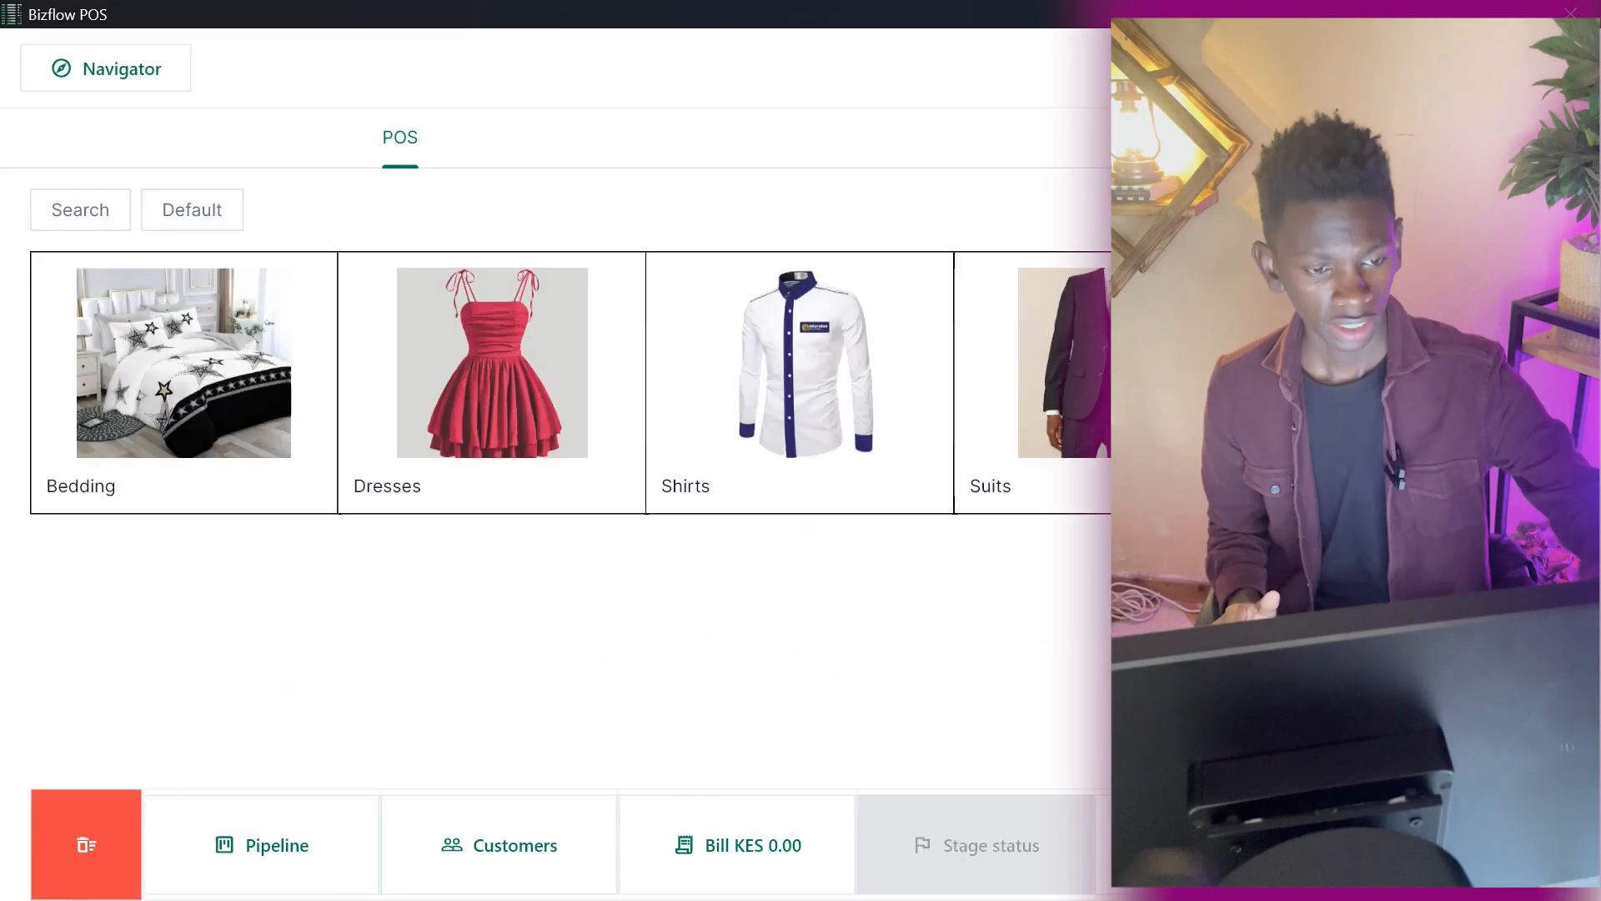
click(183, 382)
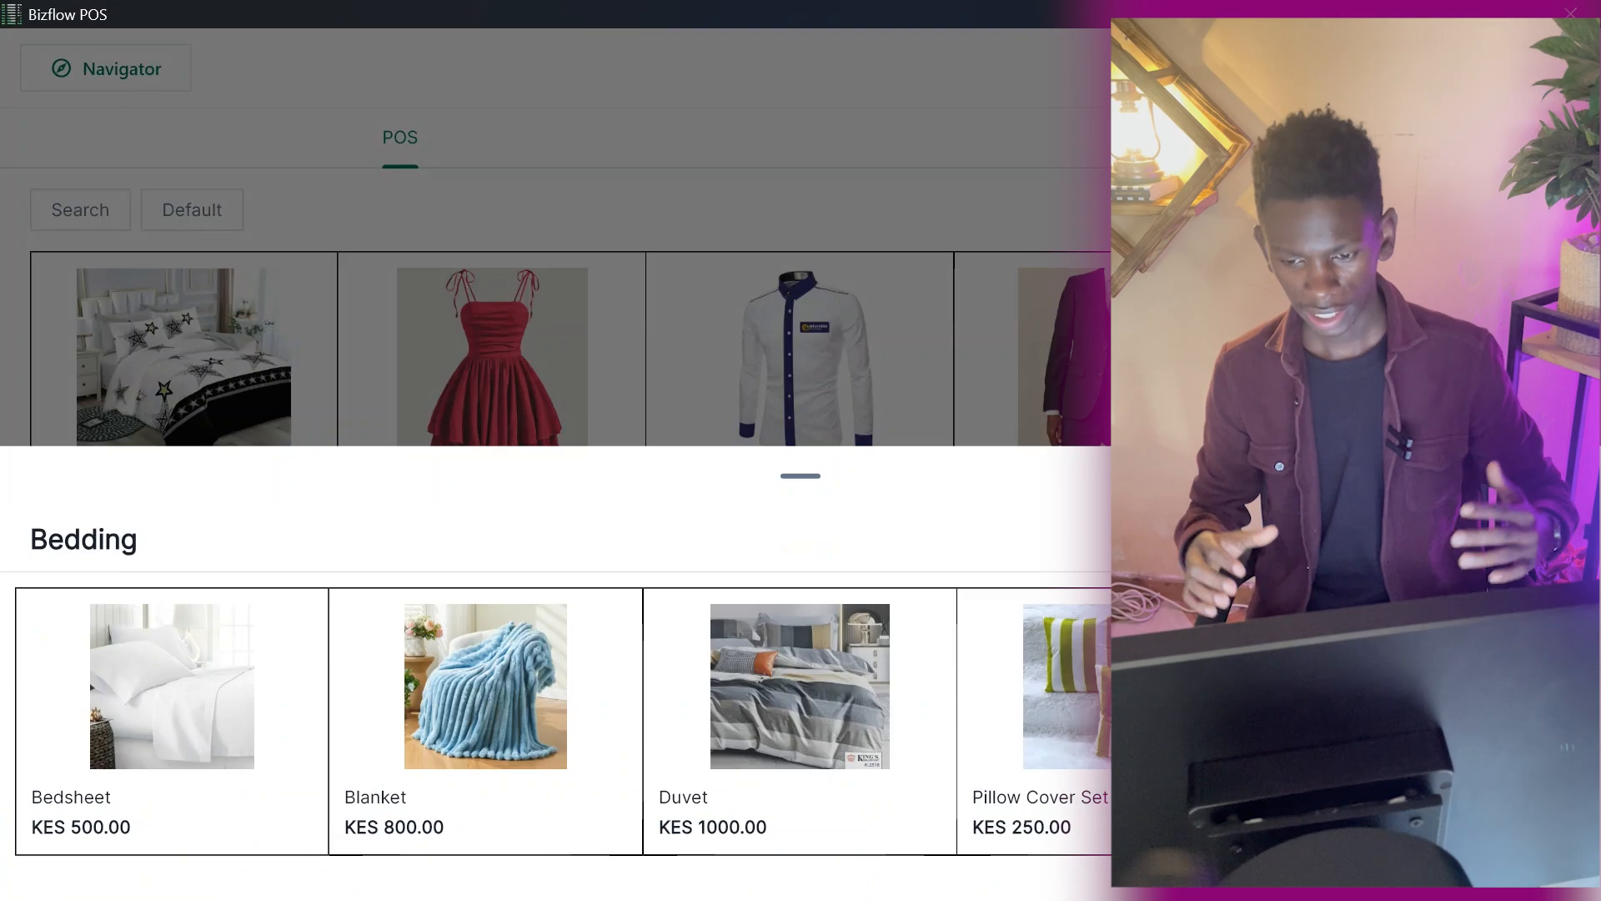
click(800, 359)
click(800, 359)
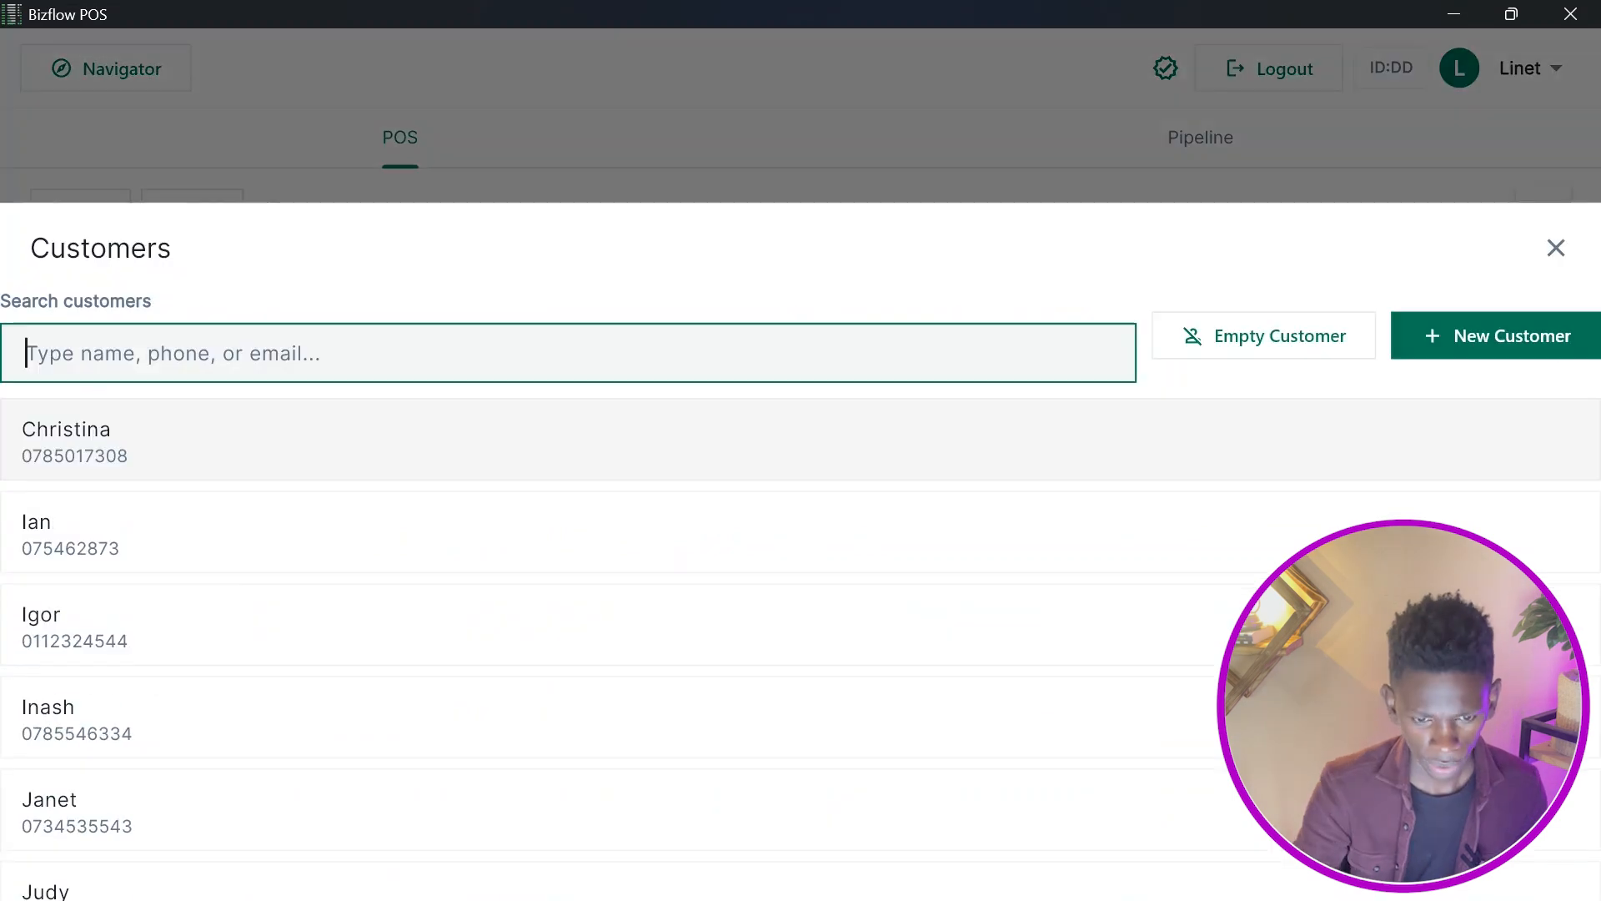
Select an existing customer for the sale and add two Formal Shirts from the Shirts category to the bill.
click(515, 534)
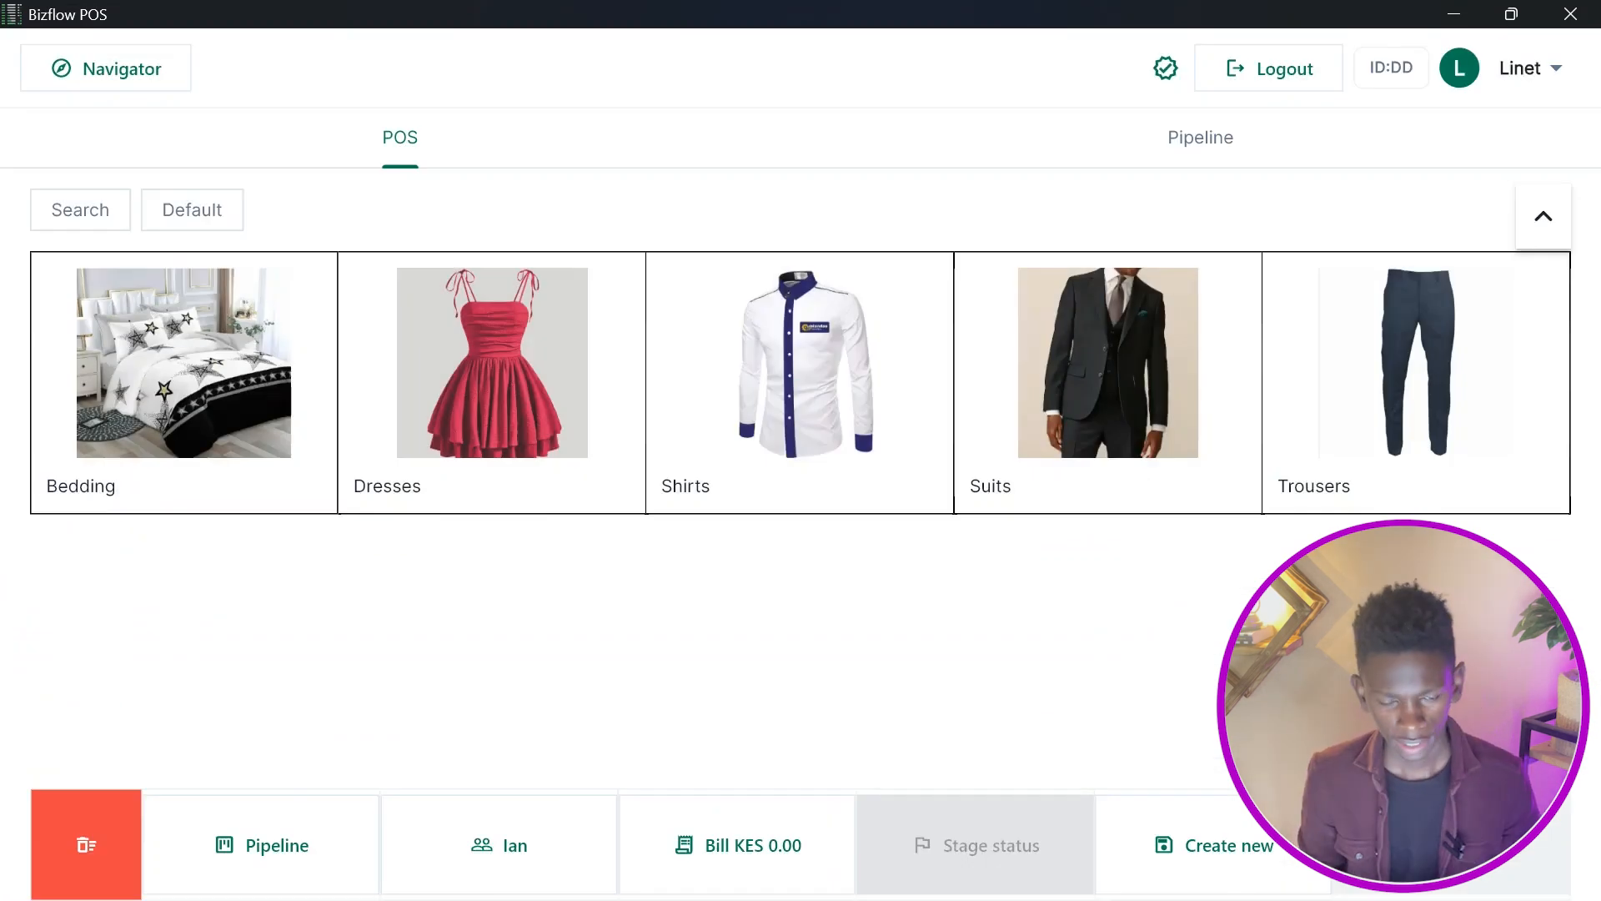
click(799, 383)
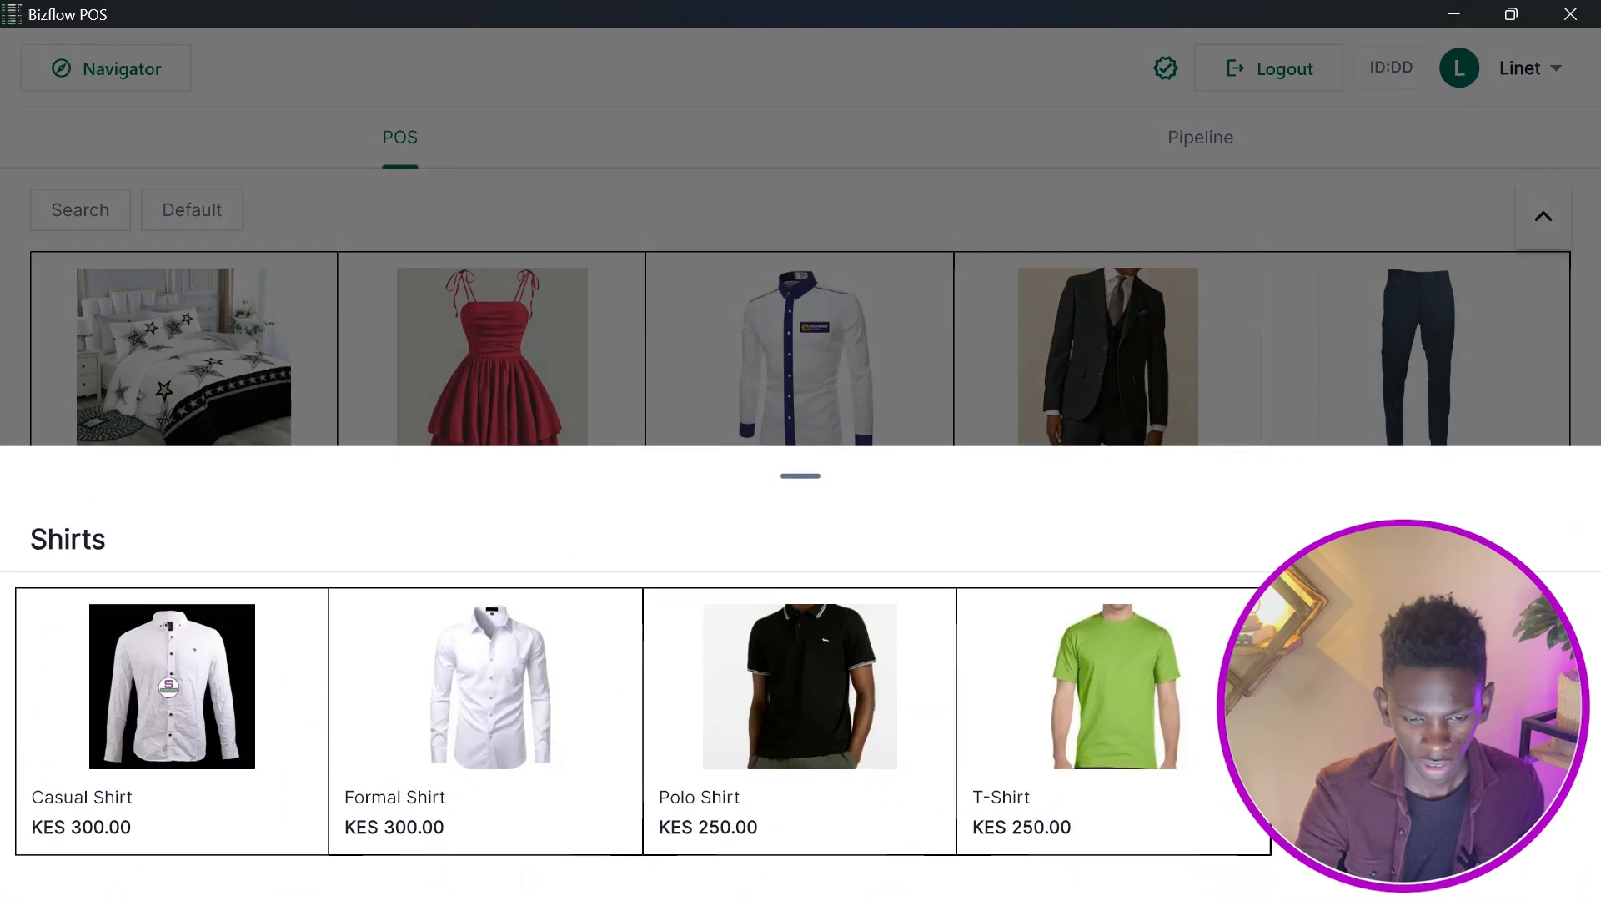
click(483, 701)
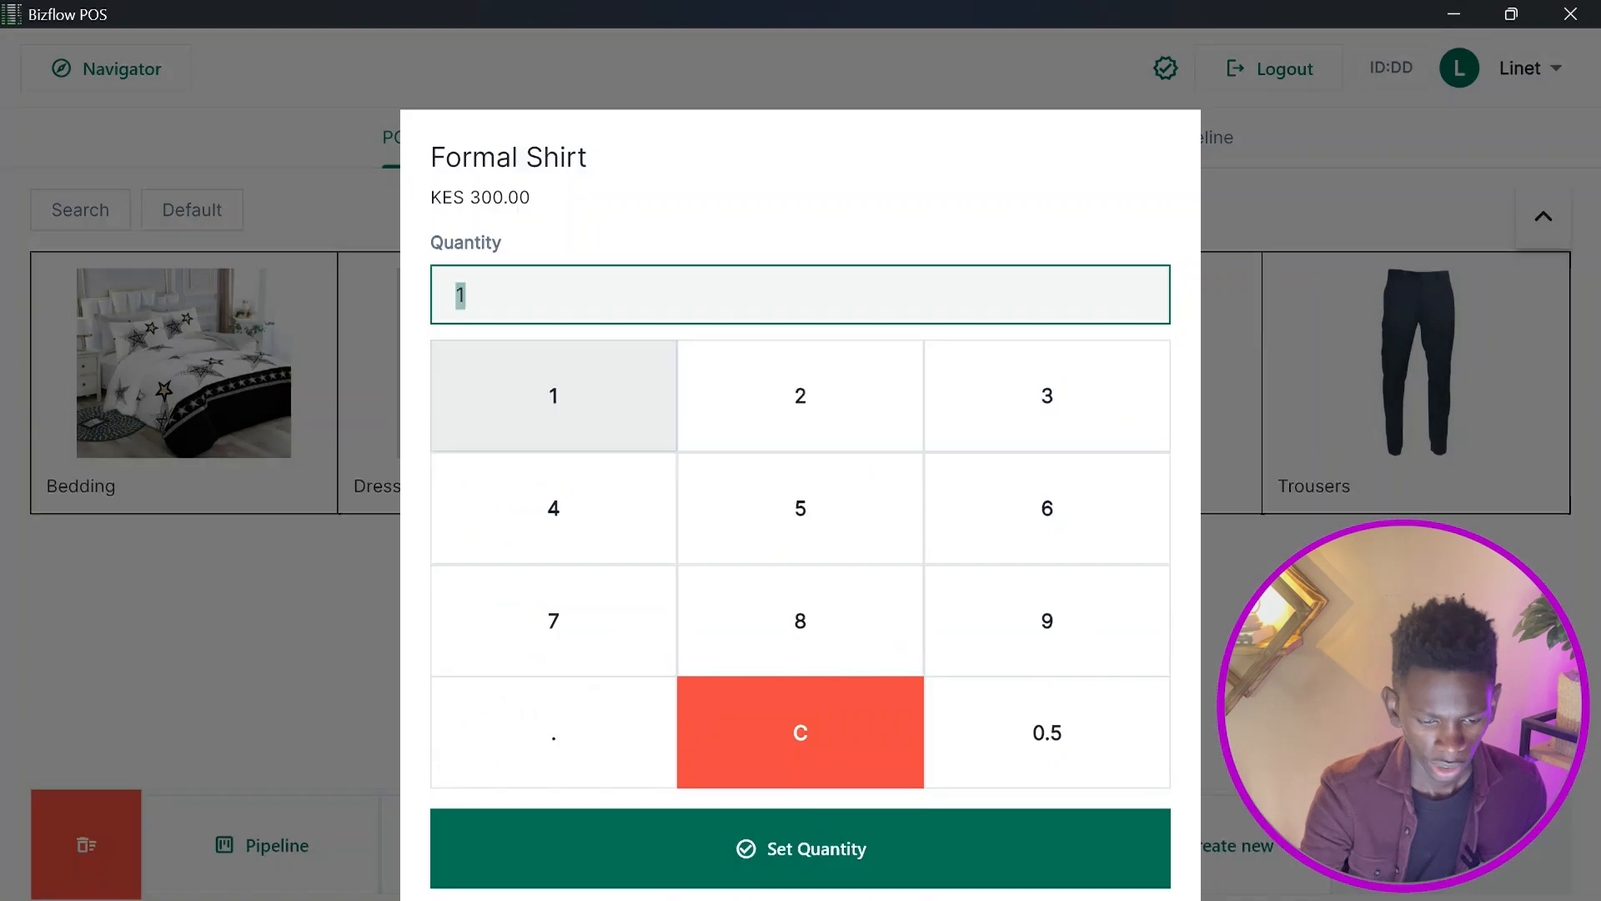
click(800, 378)
click(816, 831)
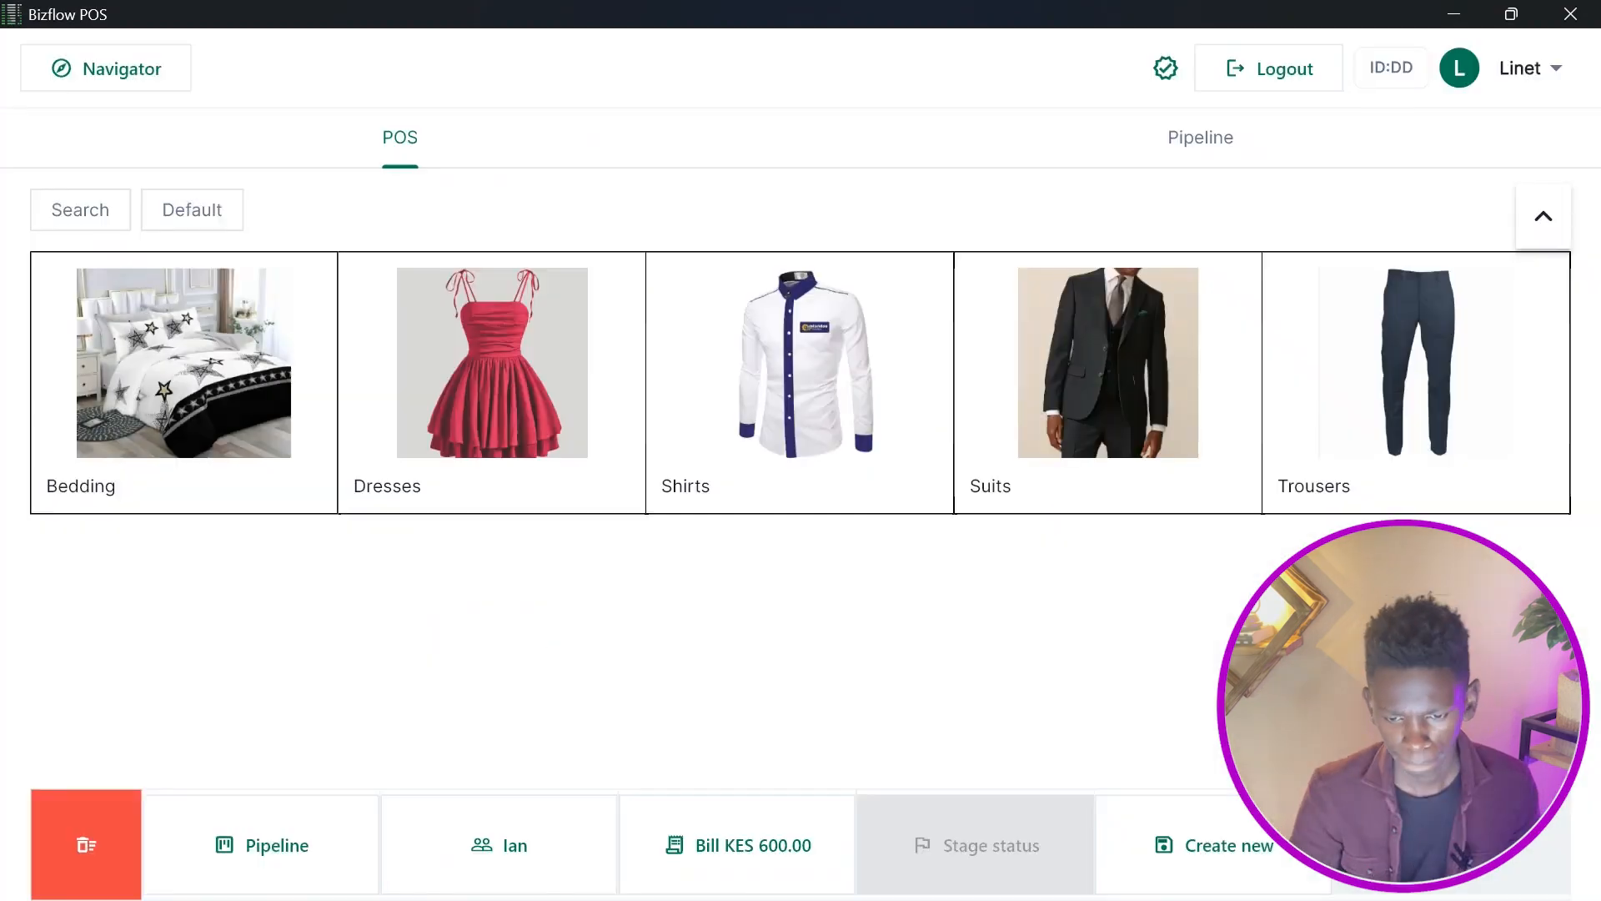
Add two Dress Trousers from the Trousers category to the bill.
click(1416, 383)
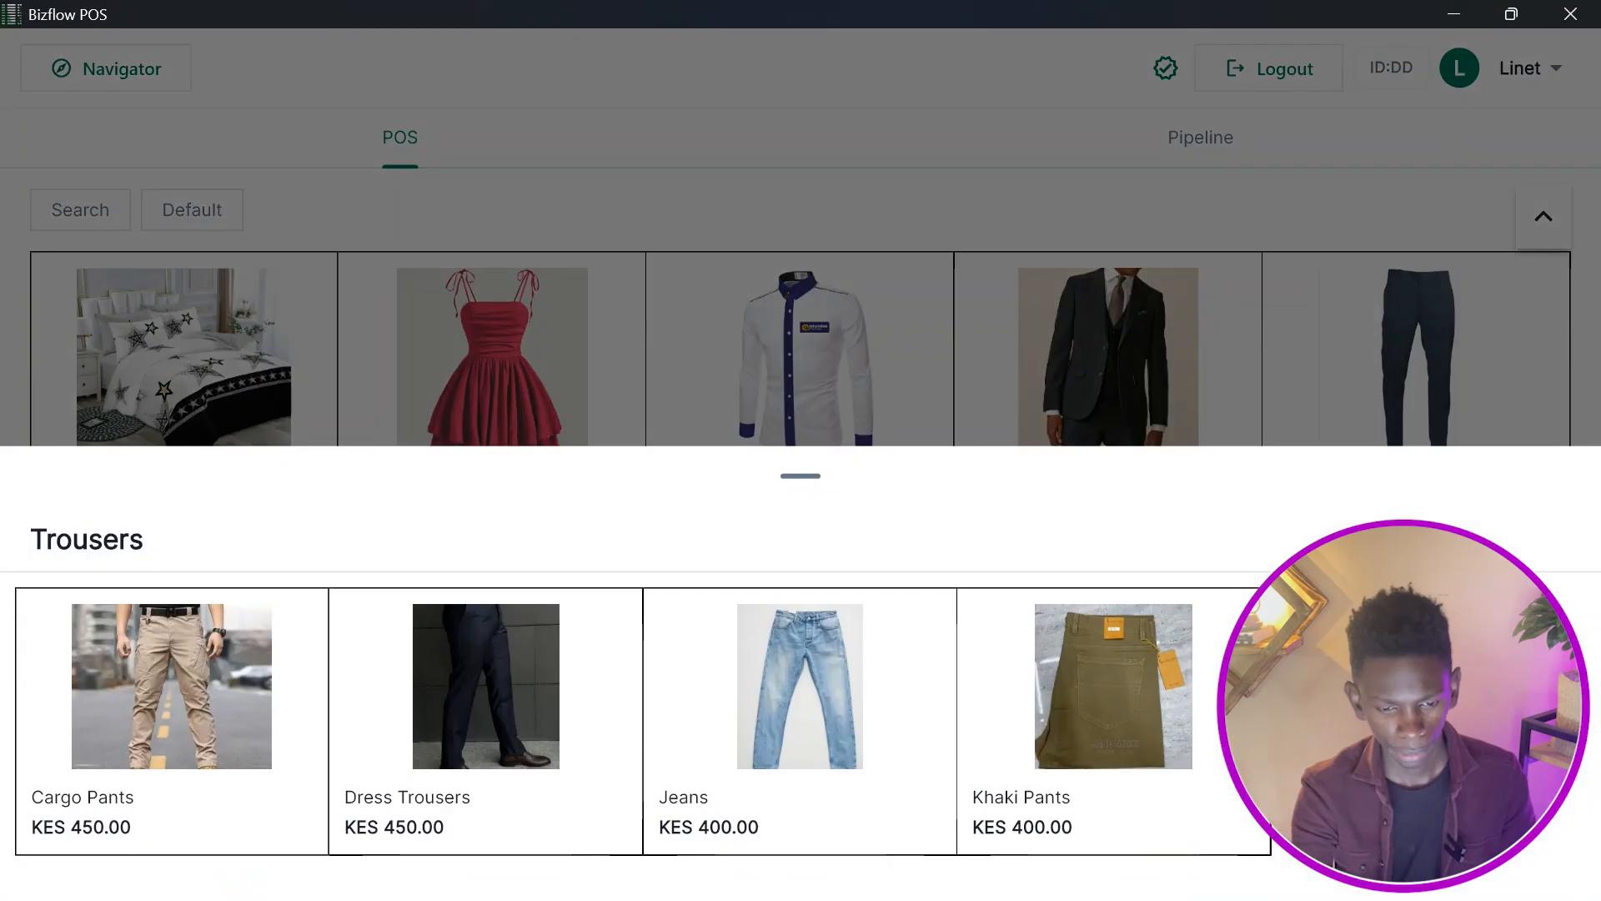
click(486, 700)
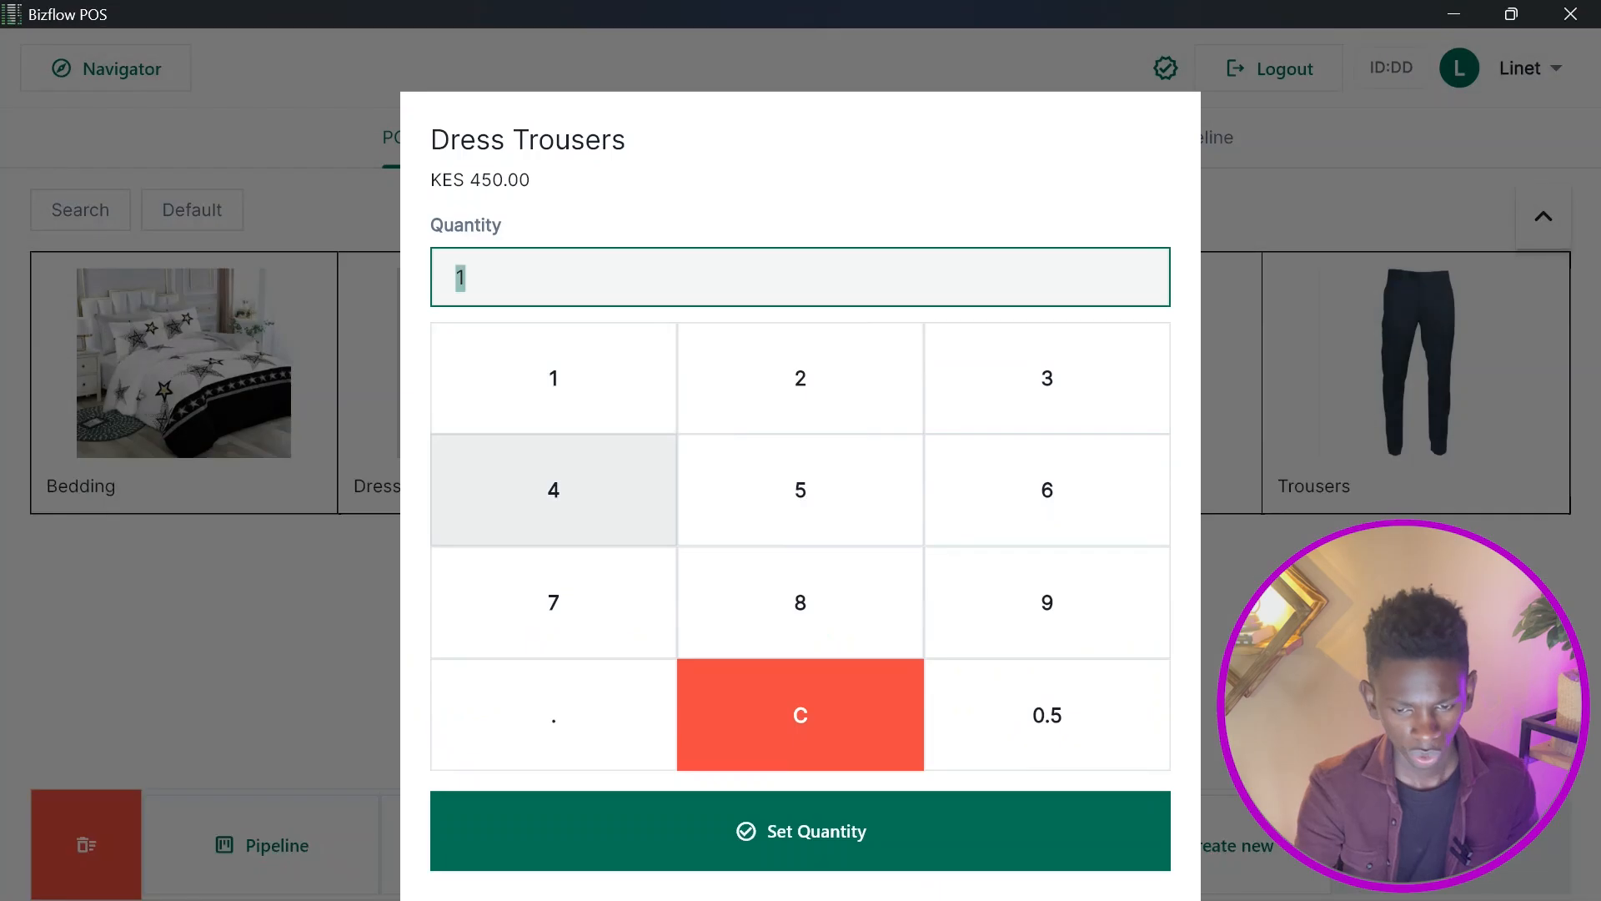
click(799, 378)
click(801, 831)
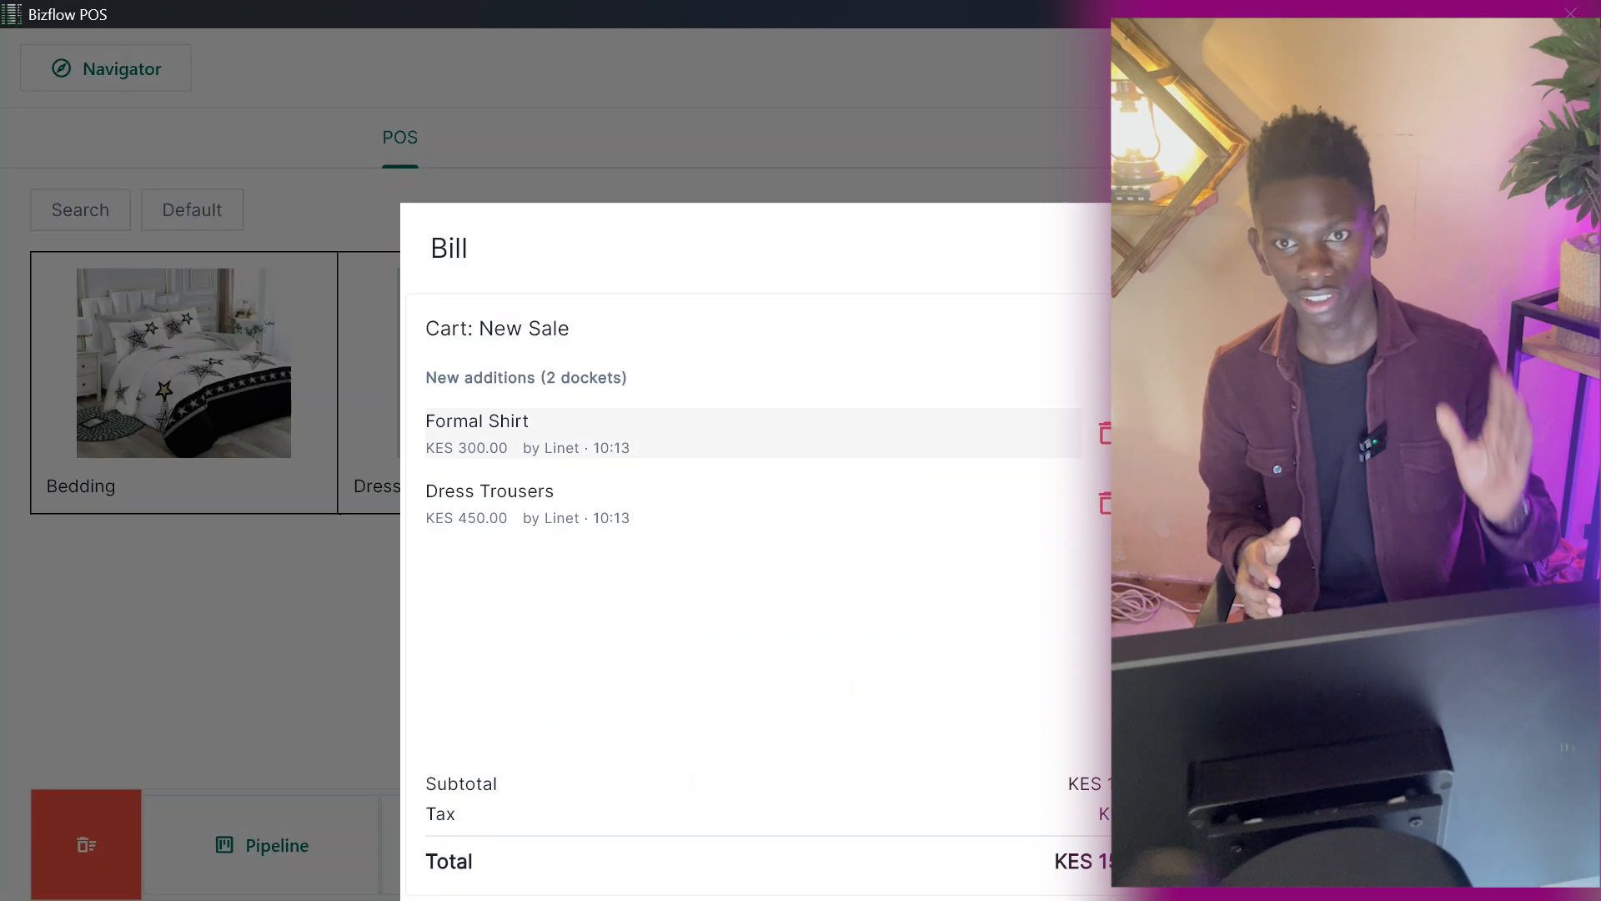
Close the bill and create the new order as a Standard order.
key(Escape)
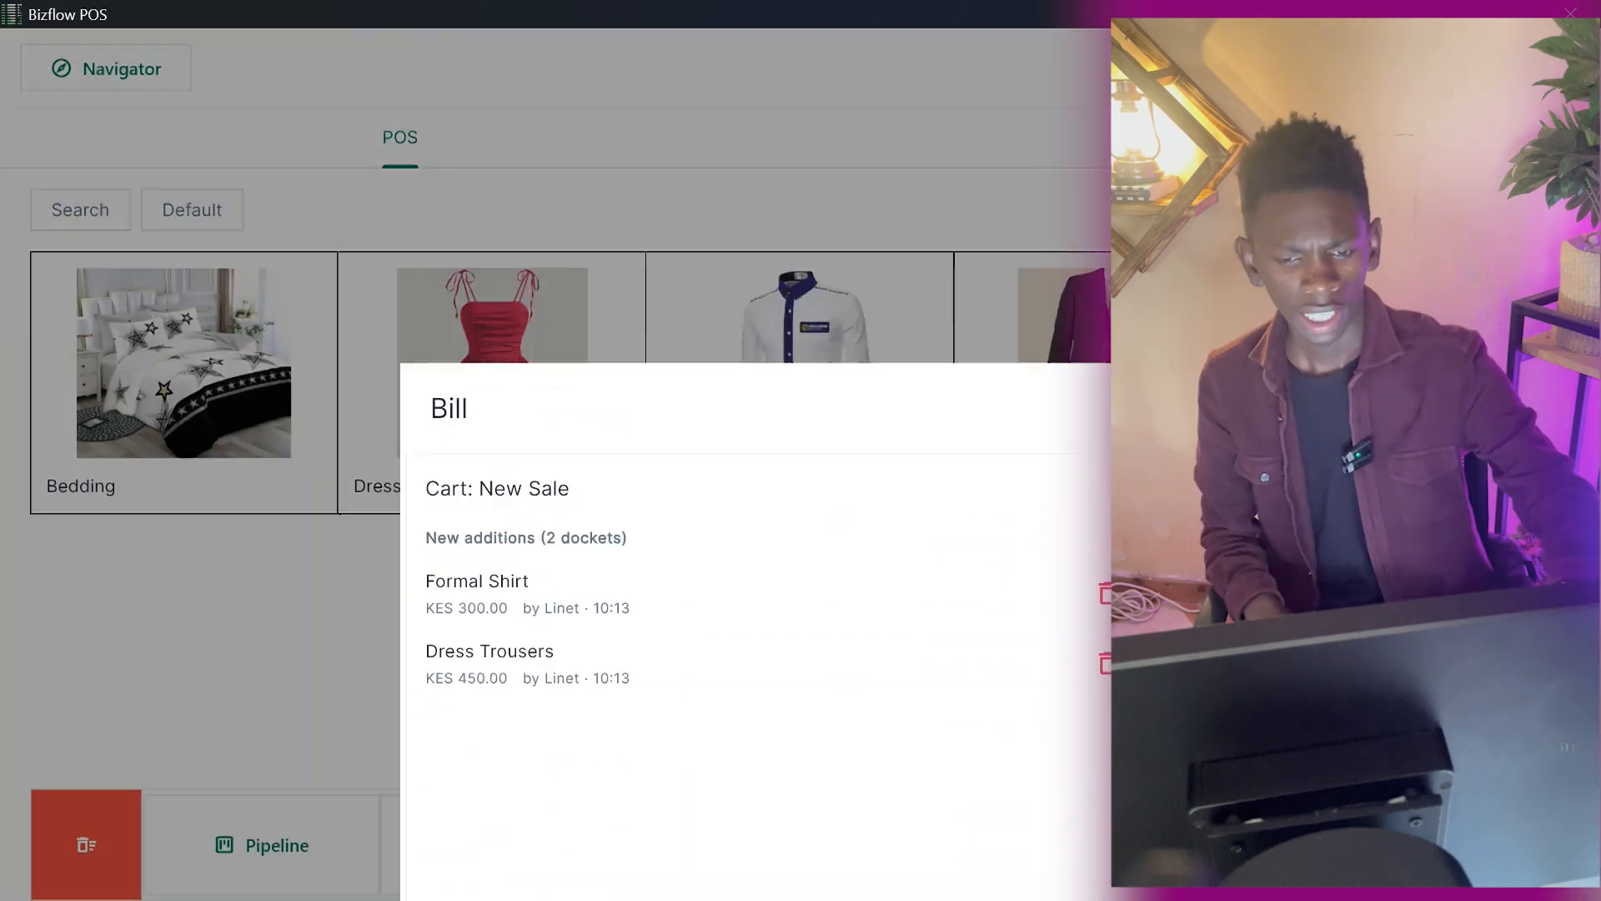
click(1236, 845)
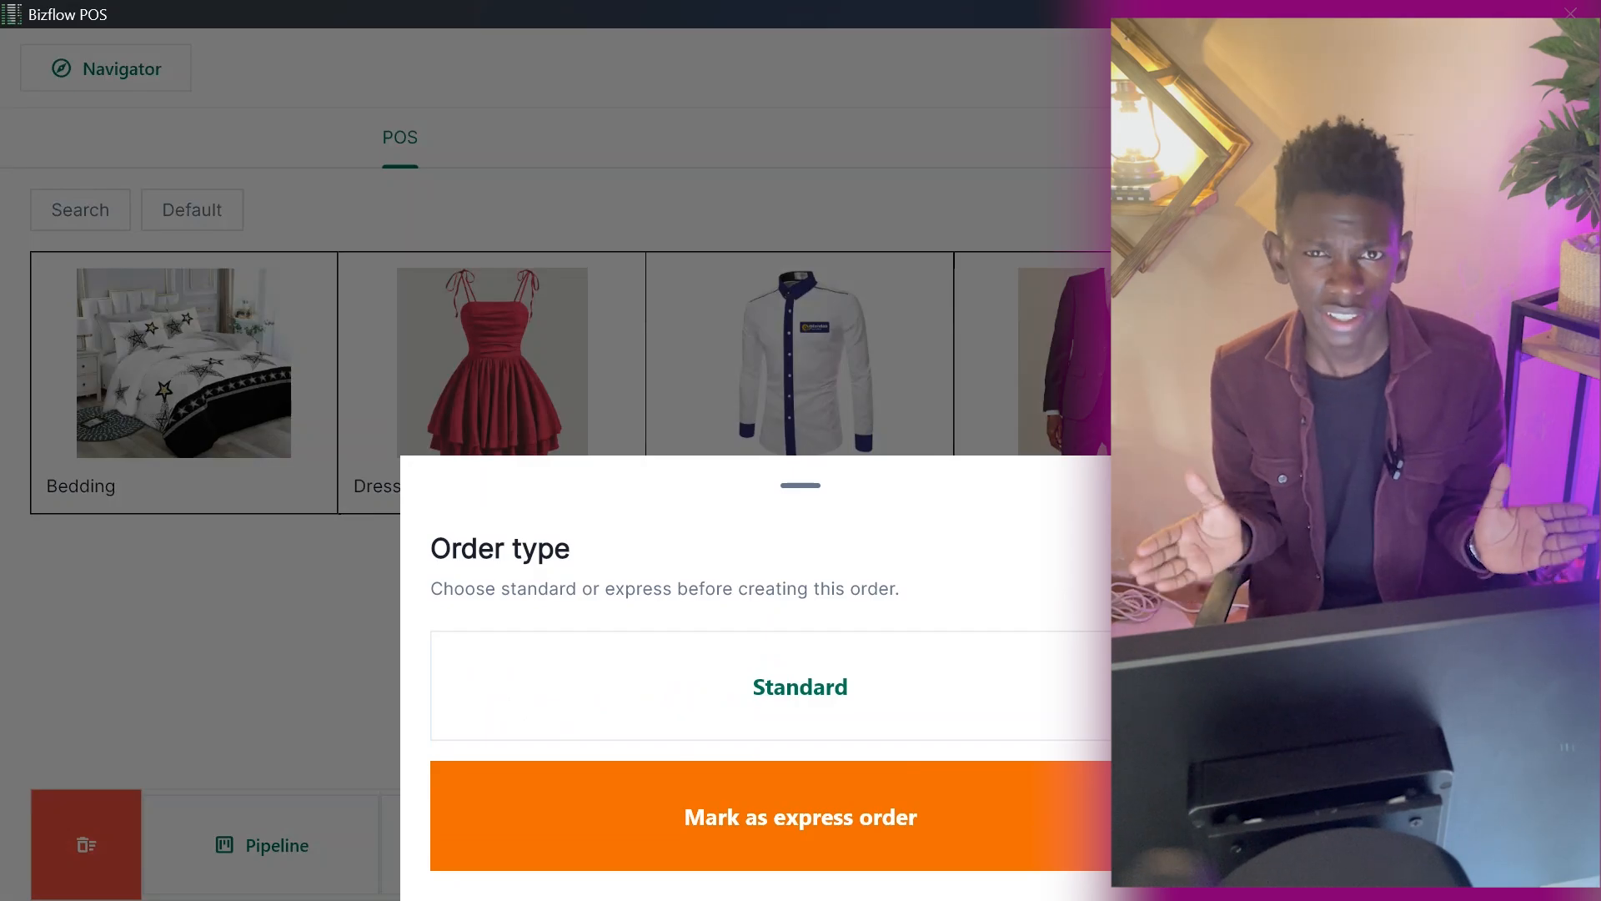
click(801, 687)
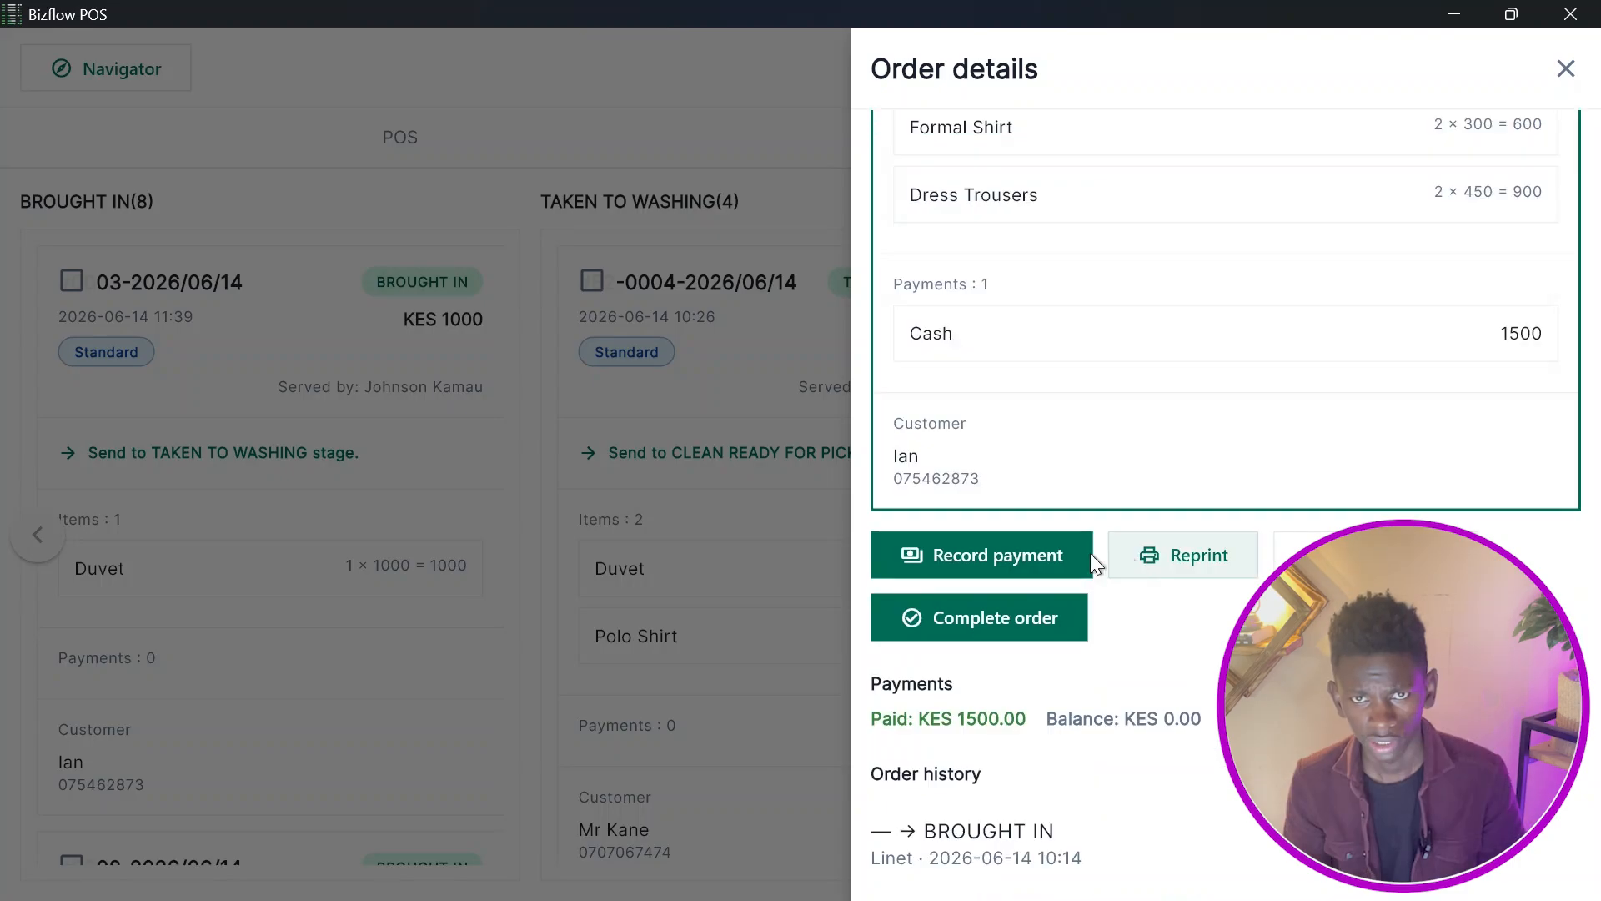
Open the express order in the Clean Ready for Pickup column and review its items, payments and order history.
click(694, 404)
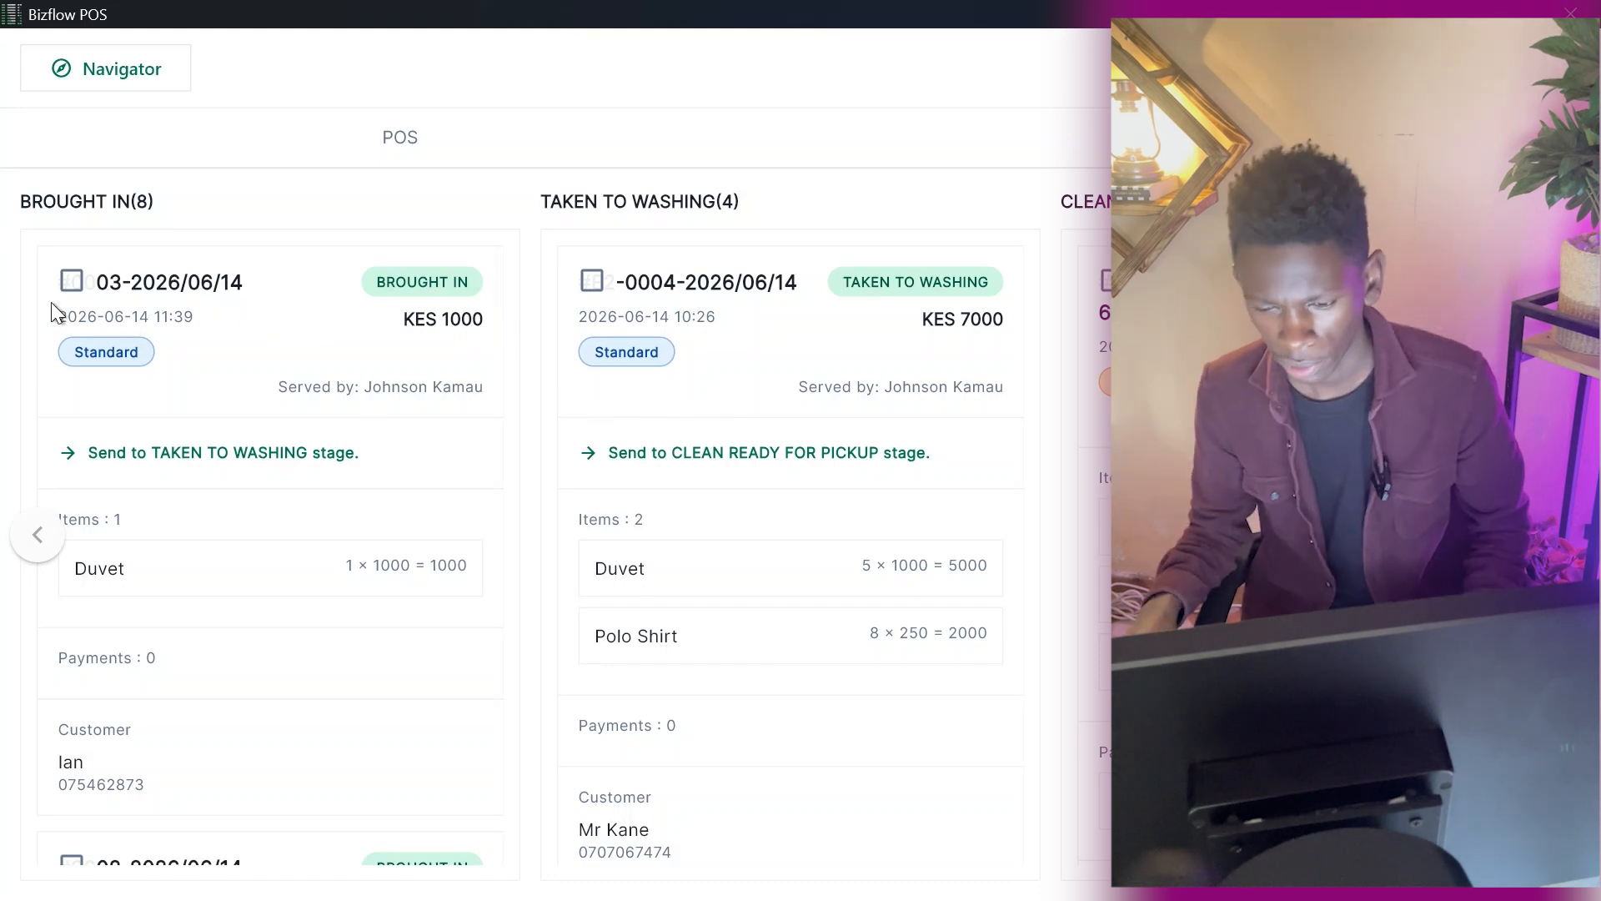
click(1201, 437)
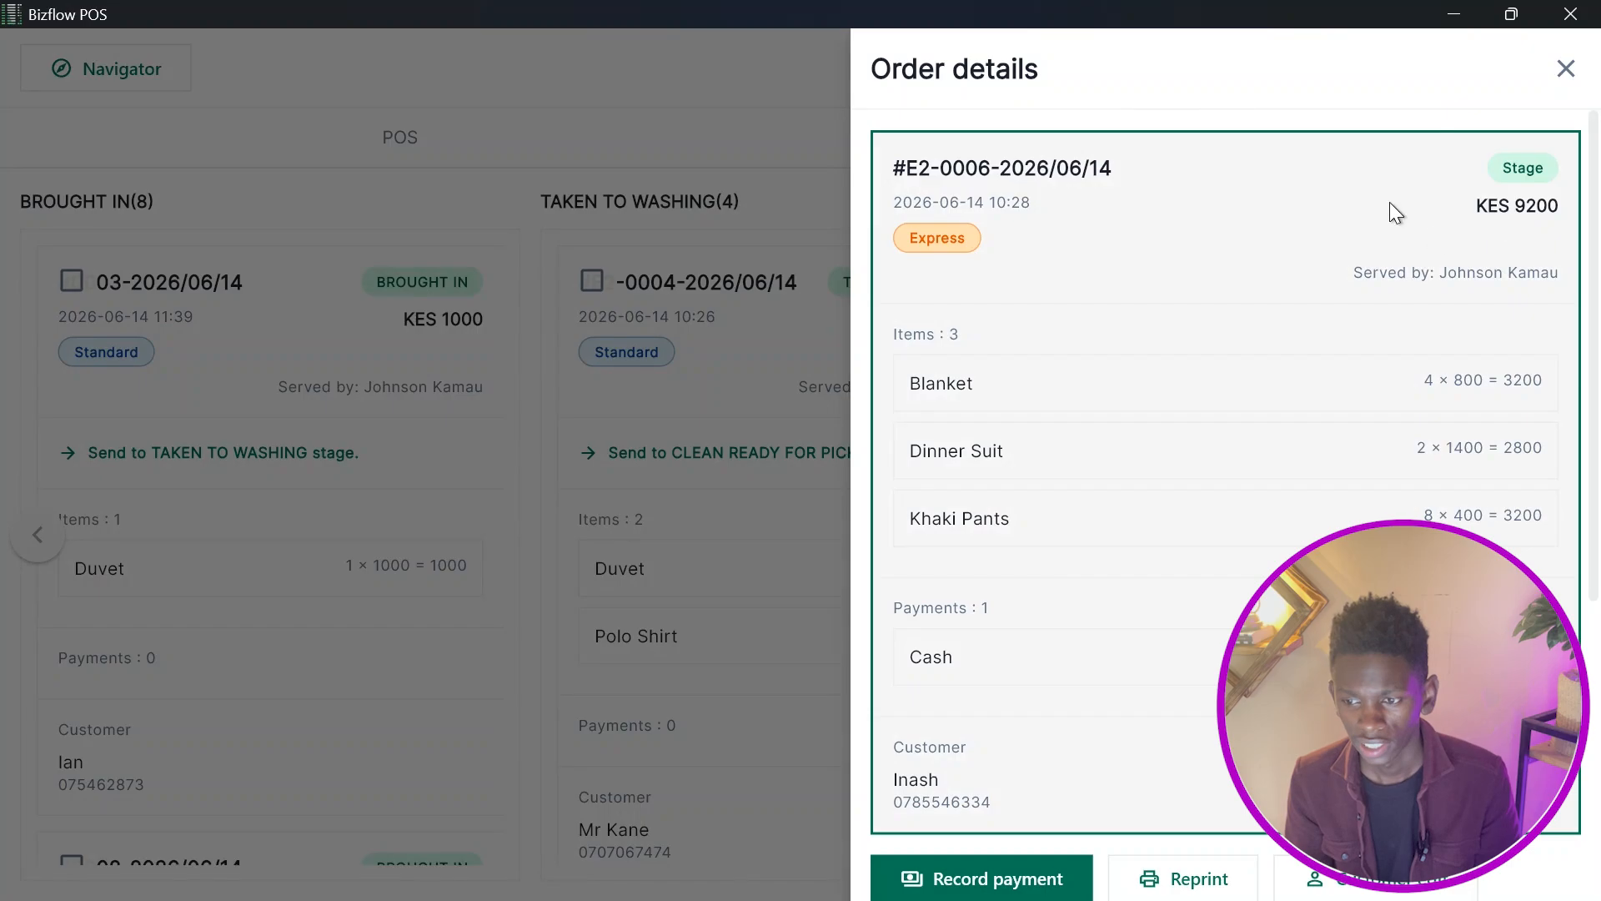
scroll(1166, 276, down, 4)
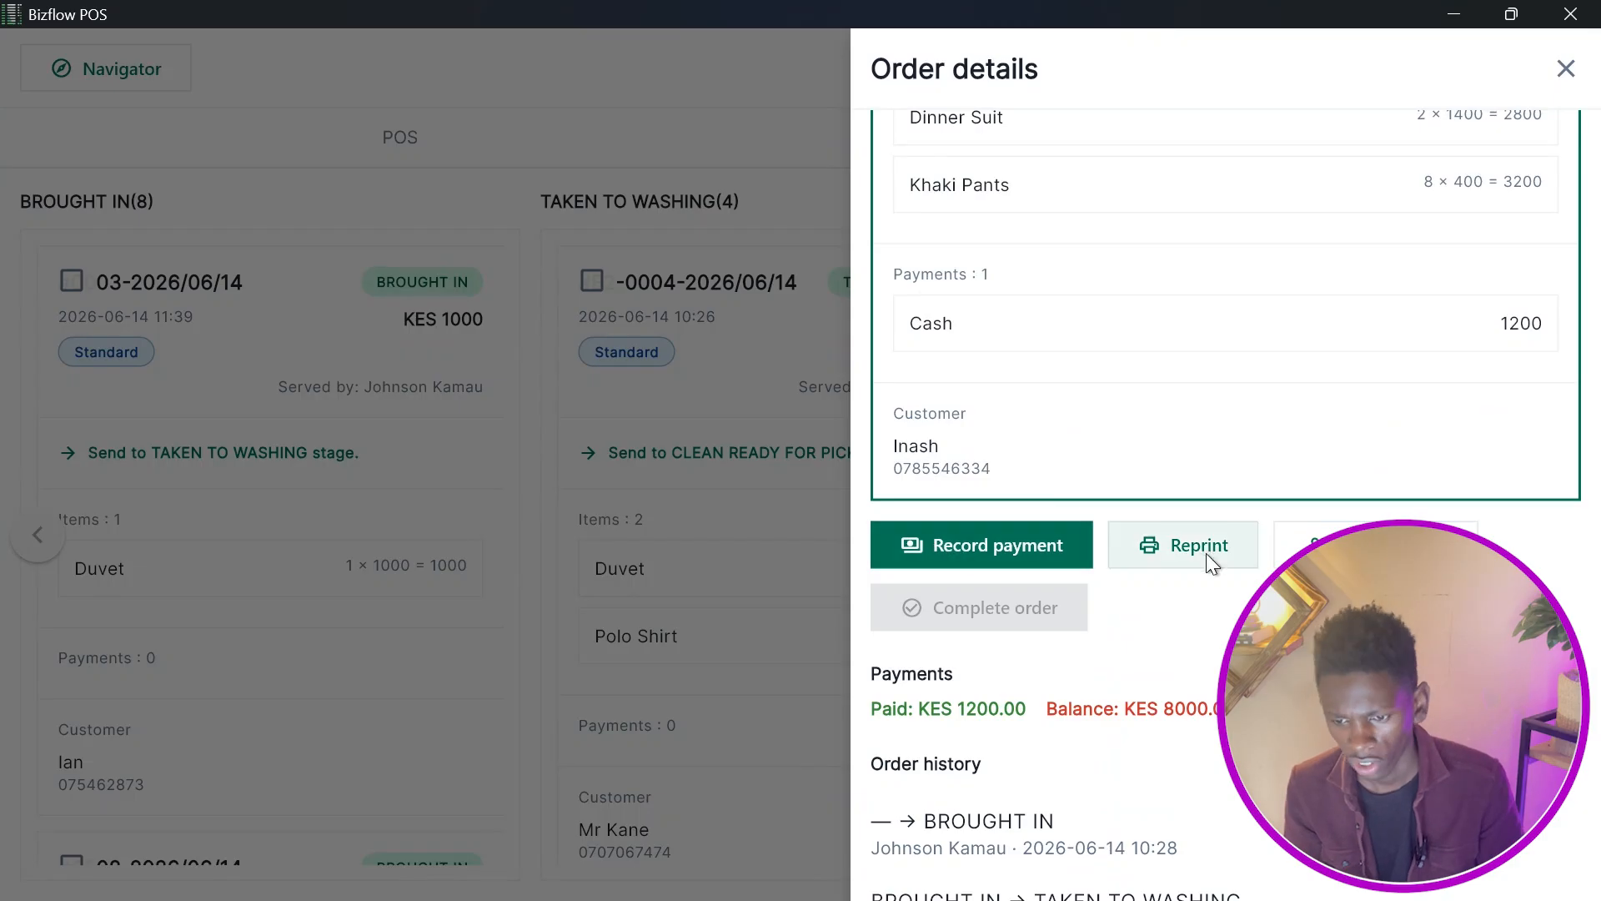
scroll(1120, 588, down, 2)
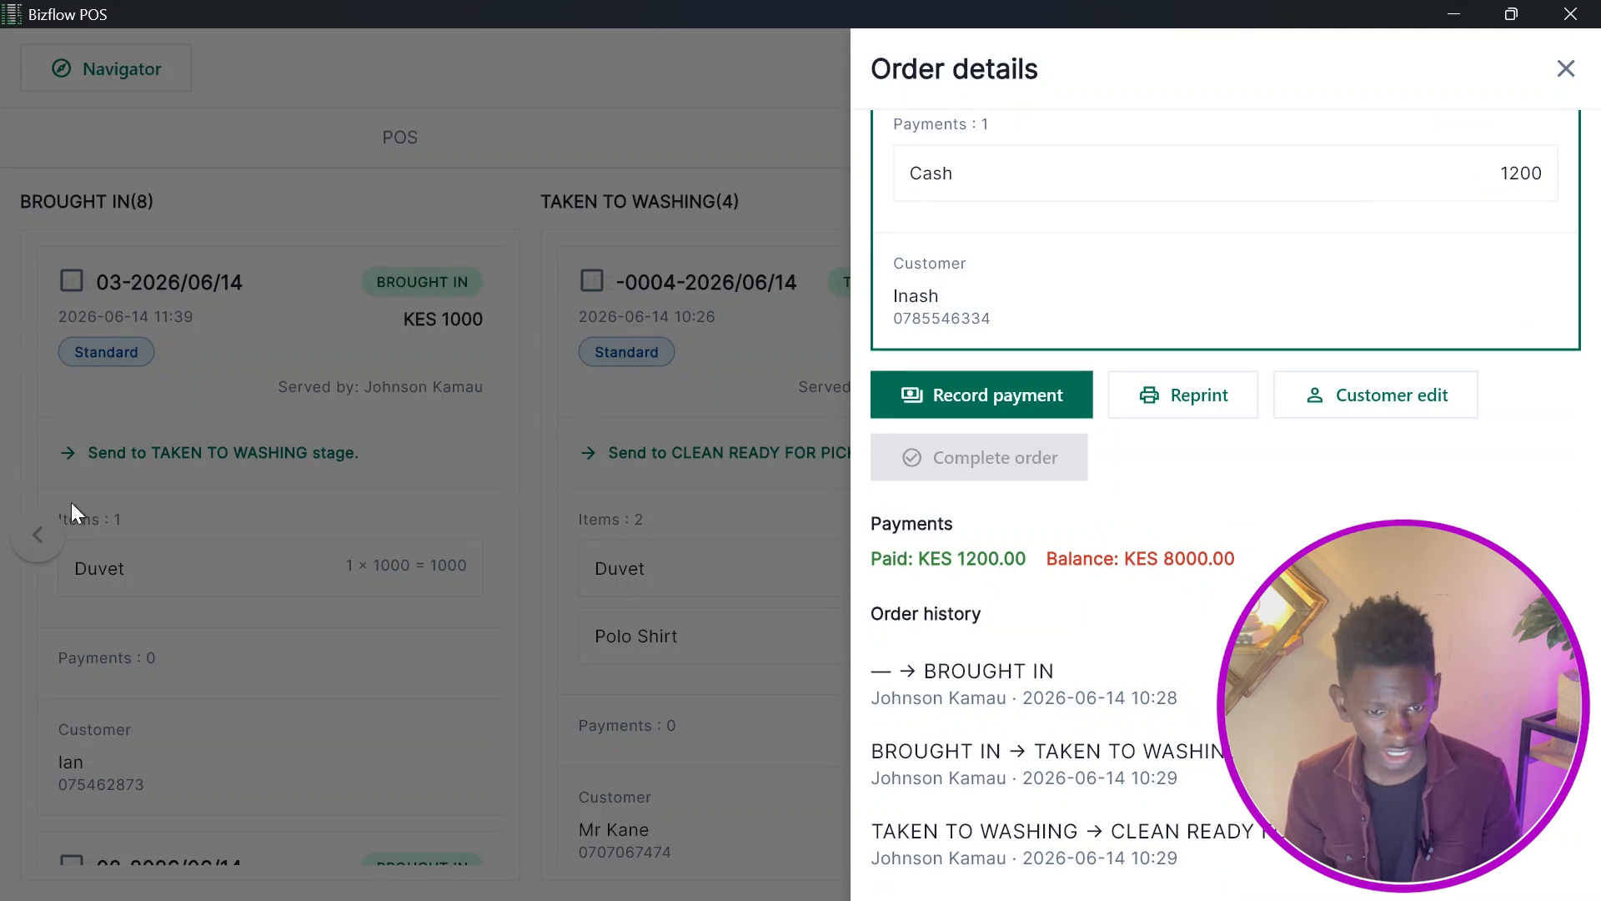
click(113, 451)
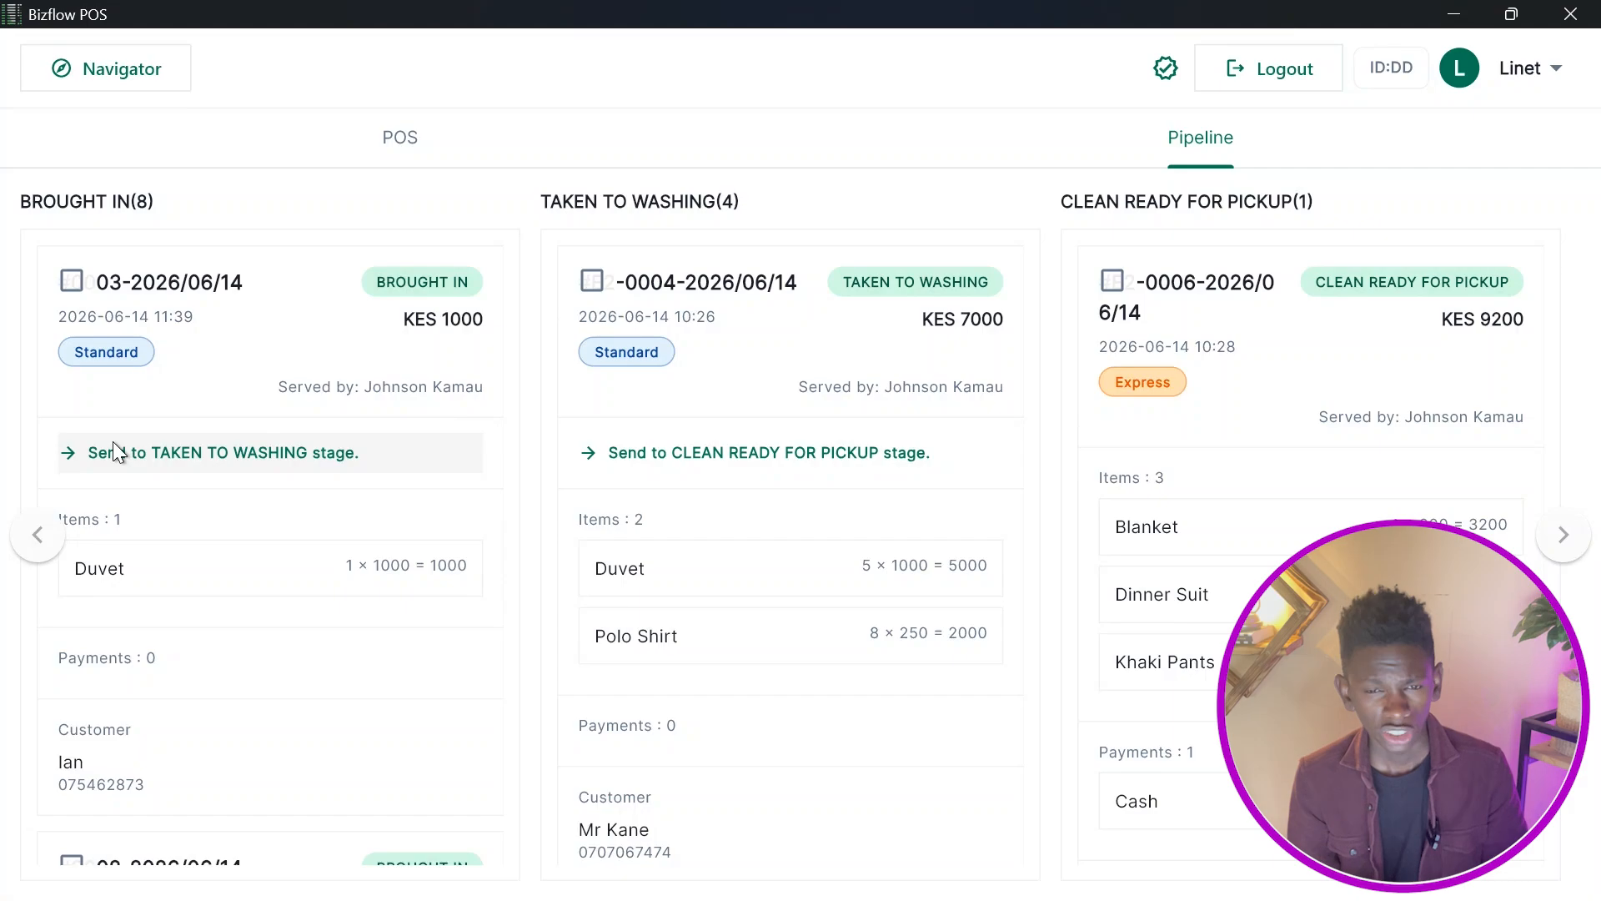
Send order 03-2026/06/14 from Brought In to the Taken to Washing stage, confirming the move.
click(113, 443)
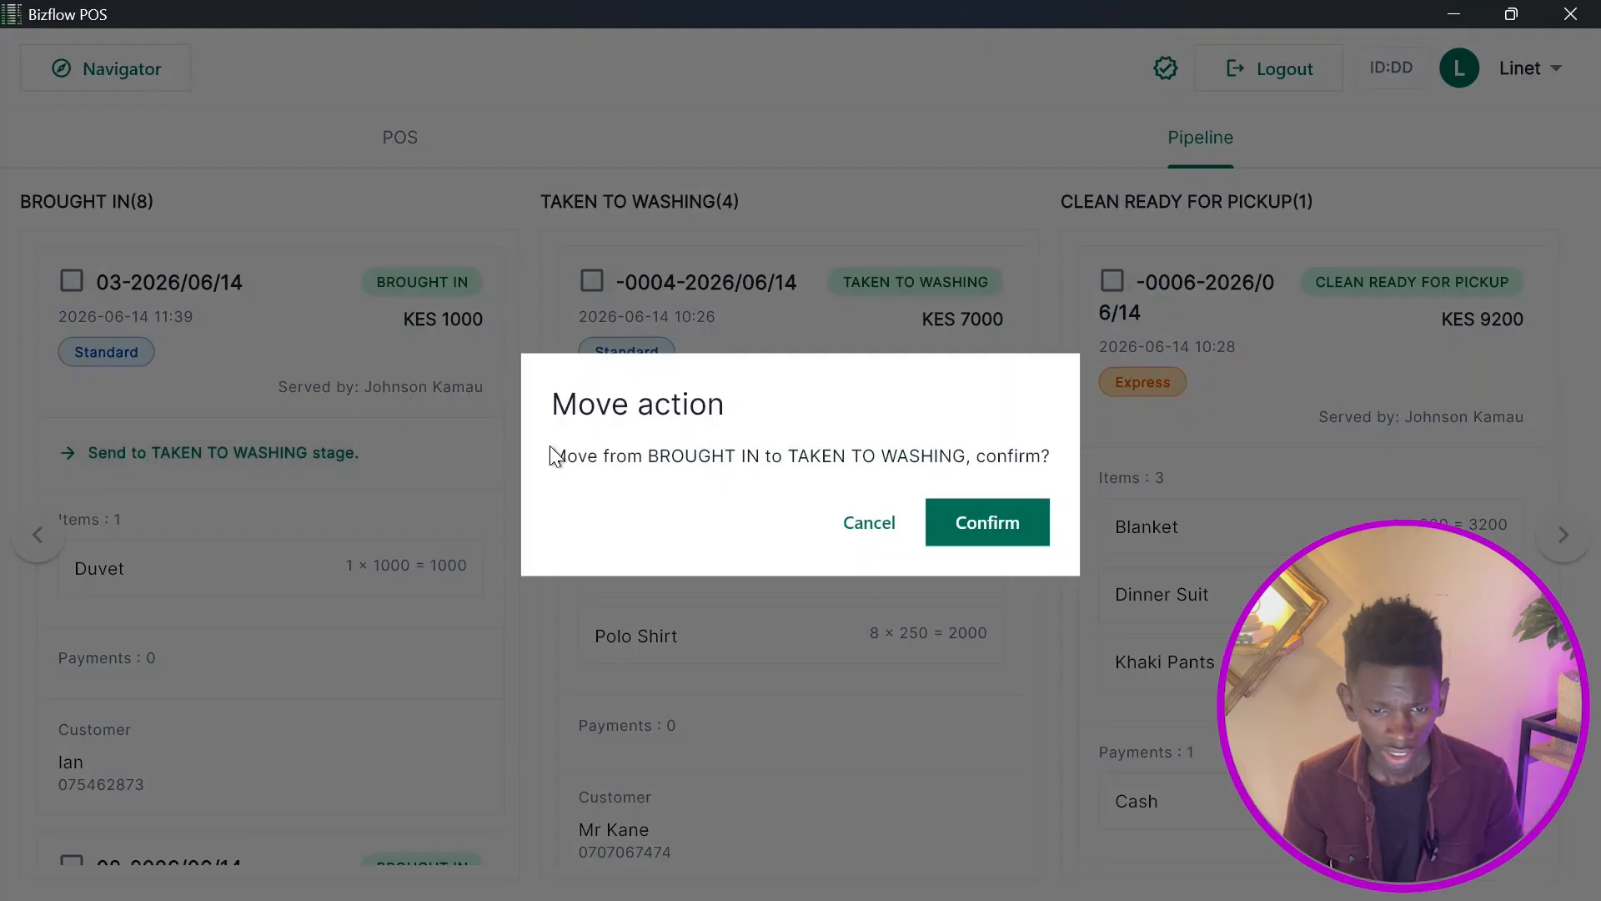
click(999, 523)
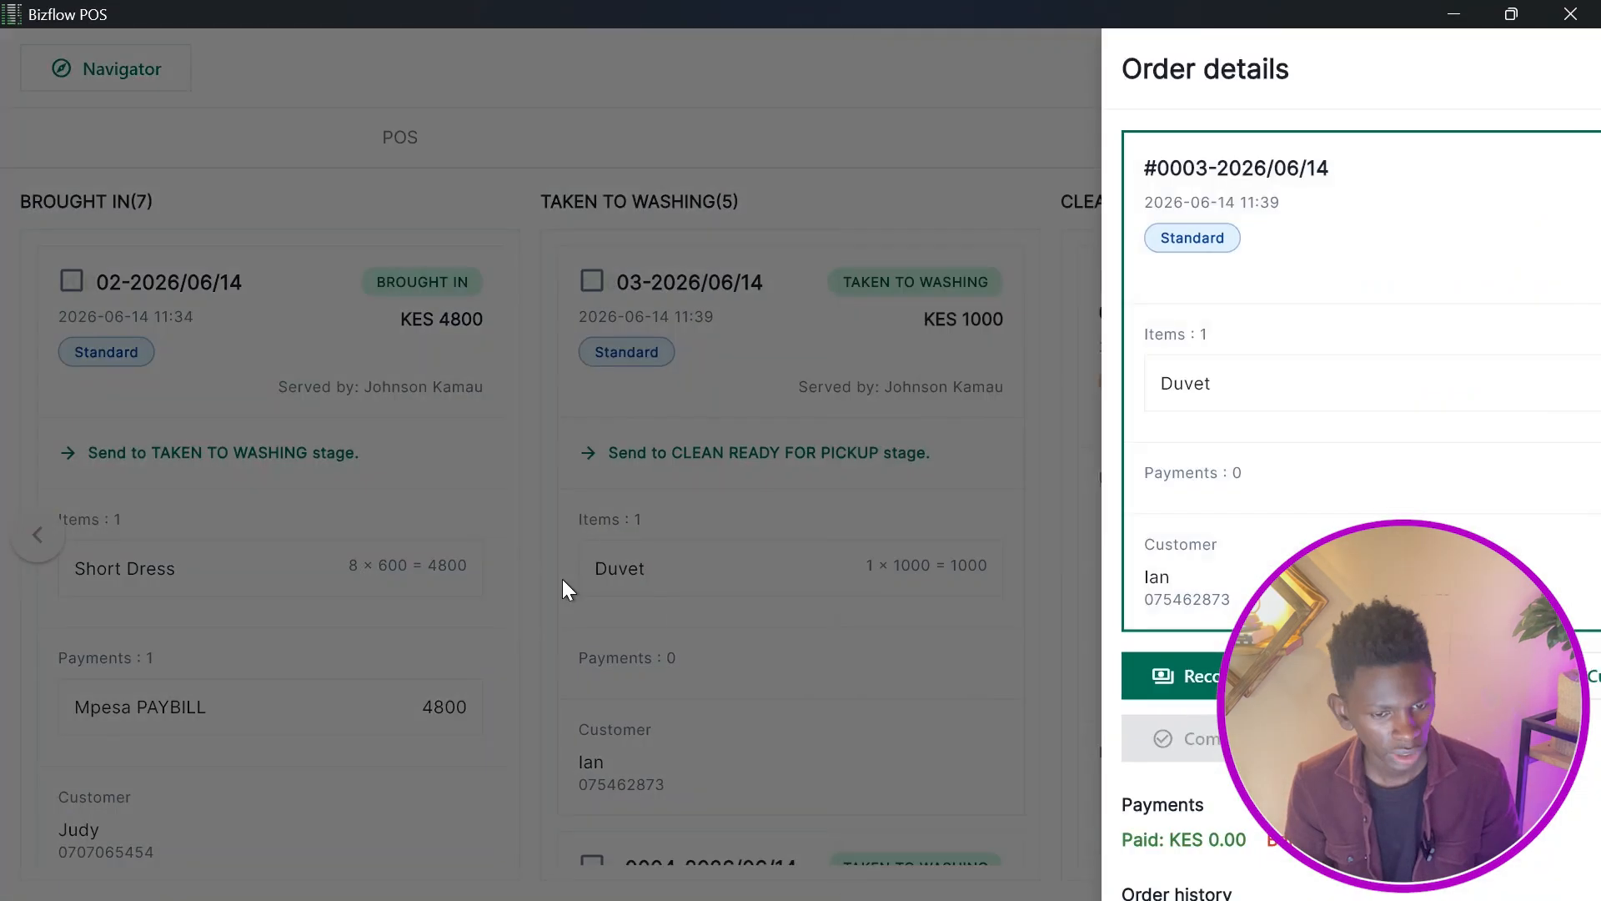
click(562, 579)
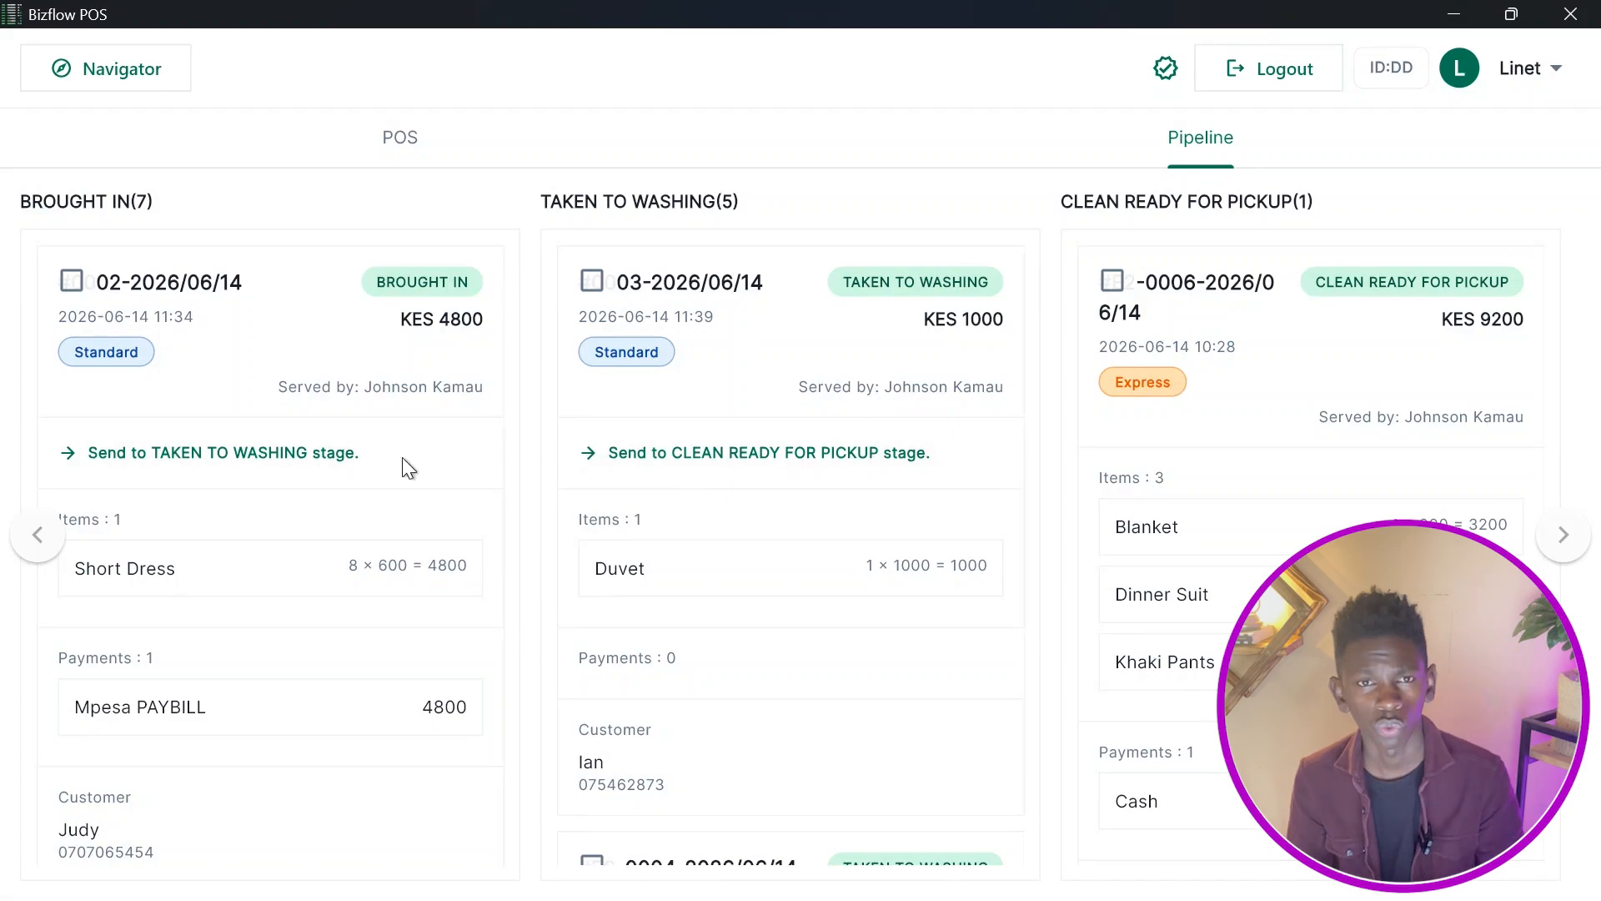
Send the express order 01-2026/06/14 to the Taken to Washing stage and confirm the move.
scroll(279, 465, down, 5)
click(215, 689)
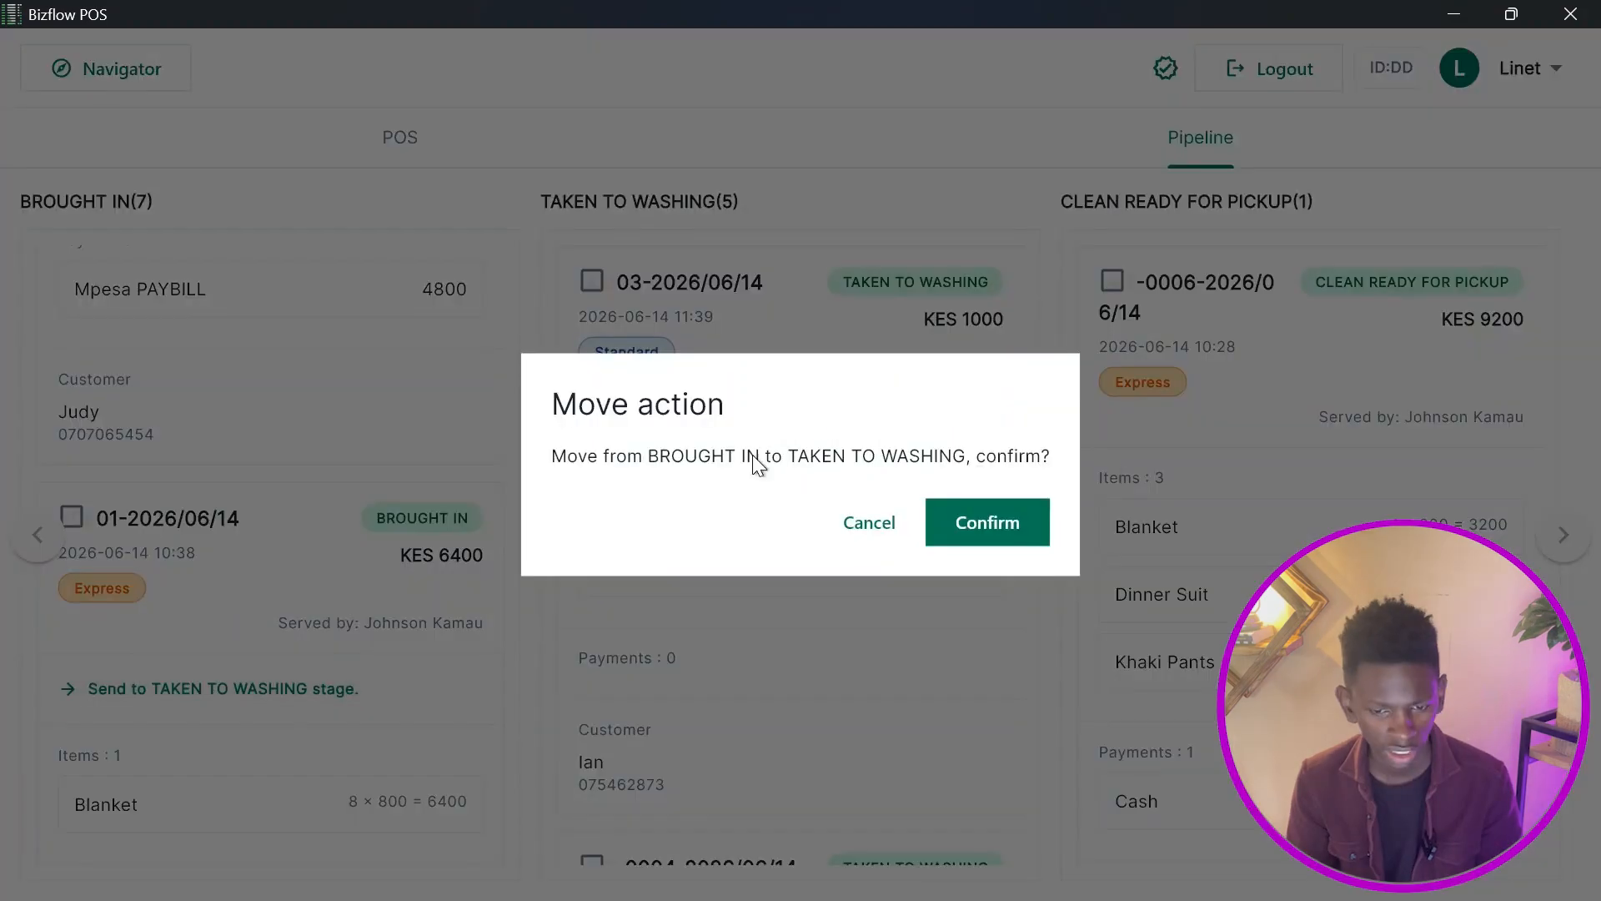
click(982, 523)
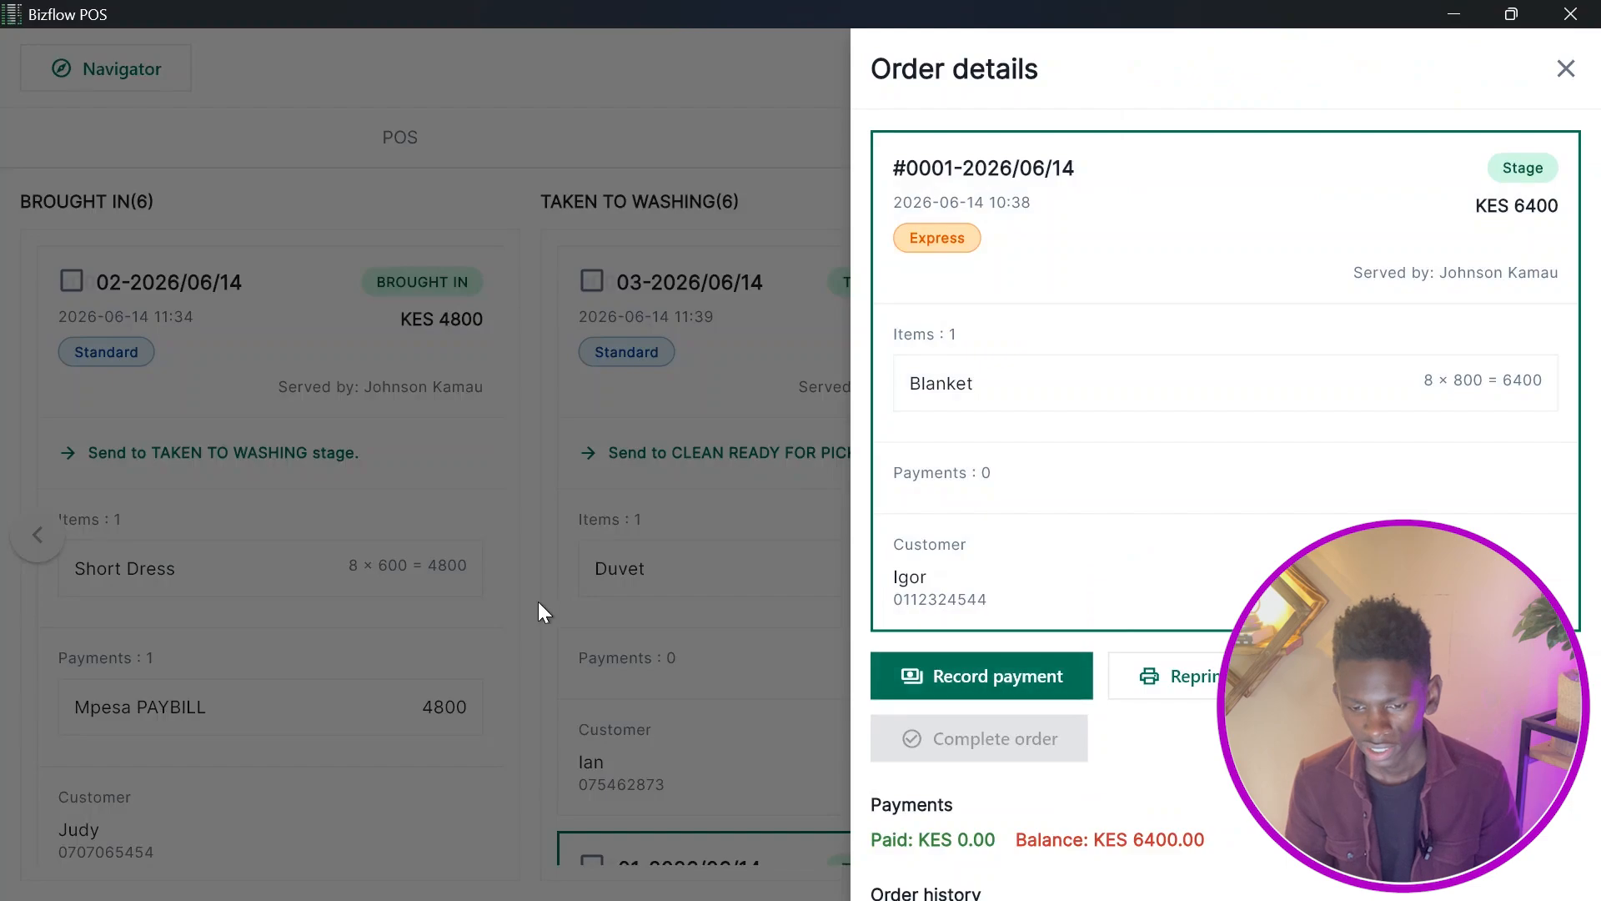
click(538, 602)
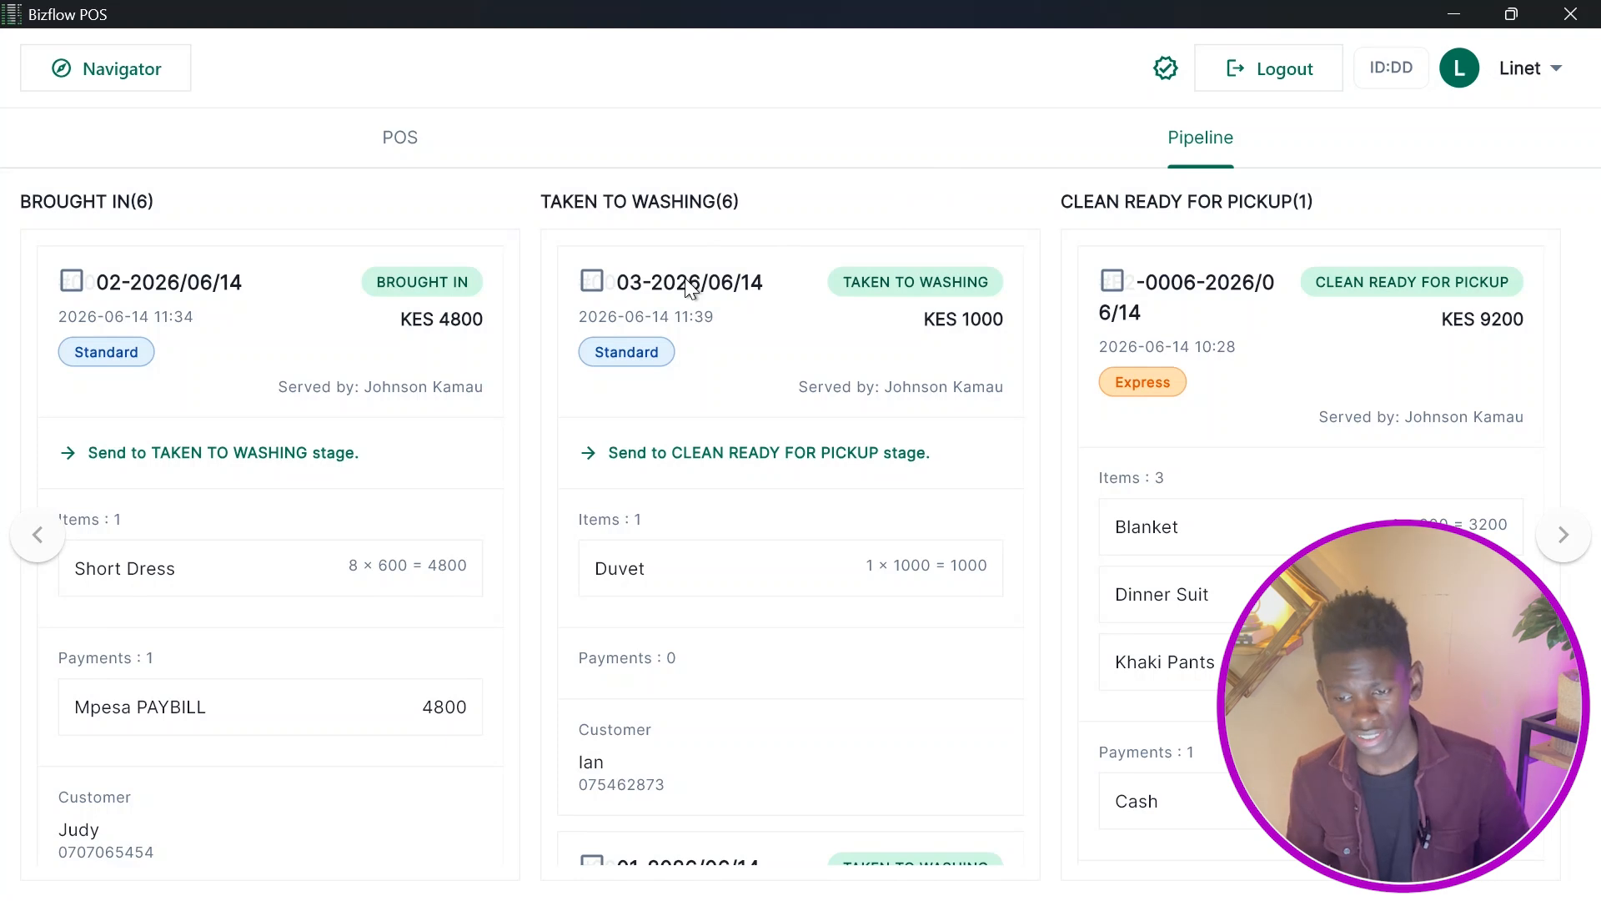
Record a full KES 7000 cash payment for order -0004-2026/06/14 and mark the order as complete.
scroll(737, 287, down, 2)
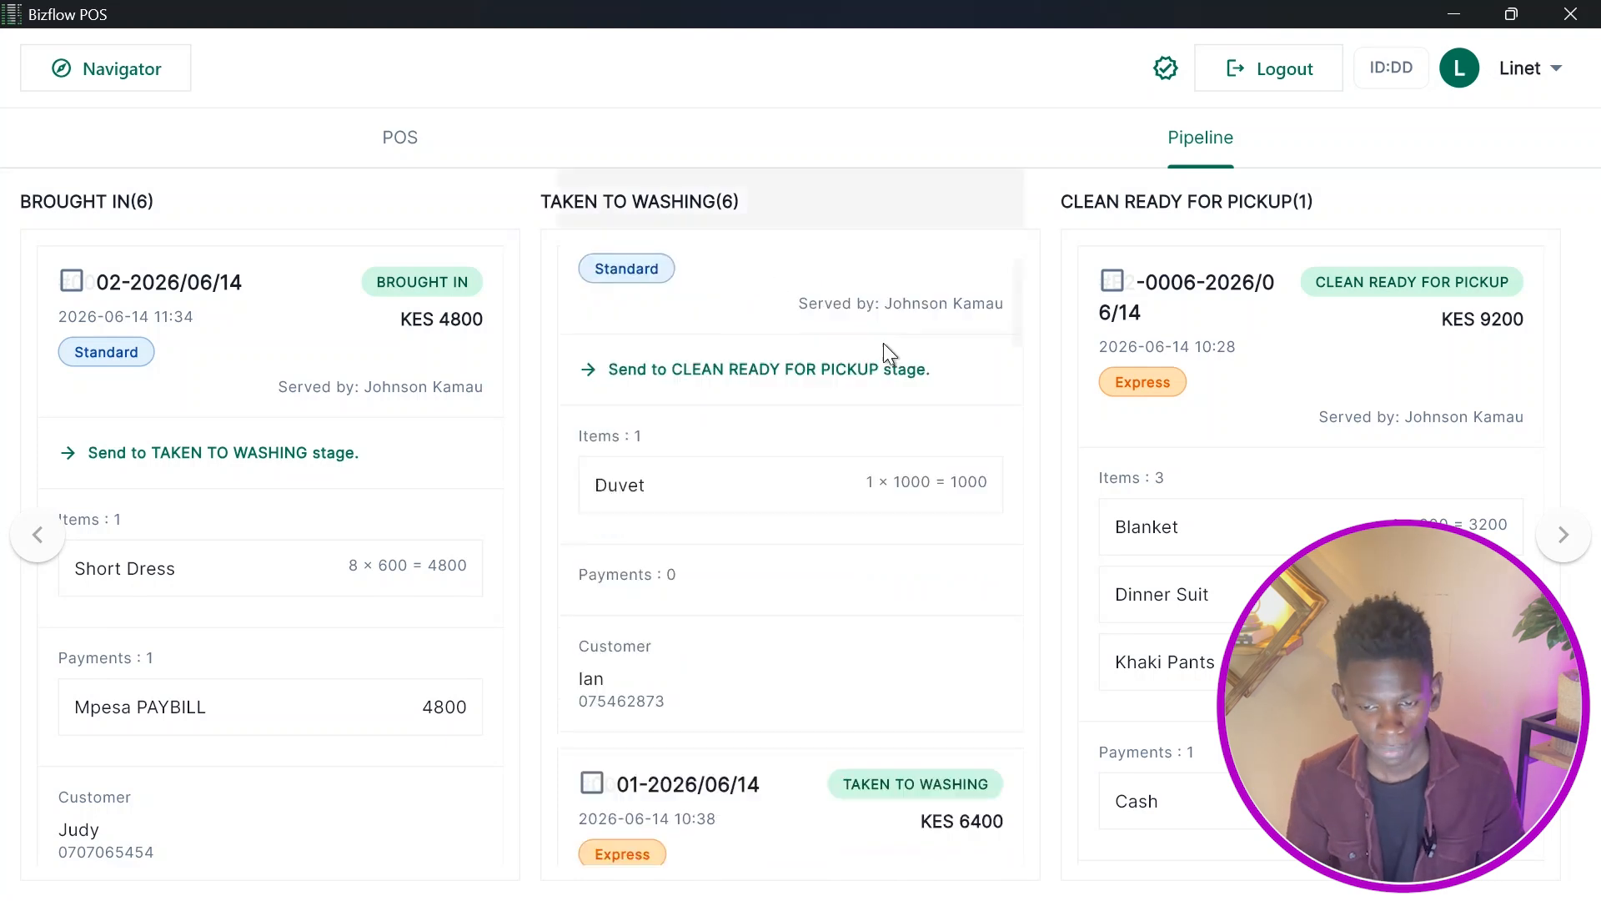
scroll(883, 349, up, 2)
scroll(780, 438, down, 10)
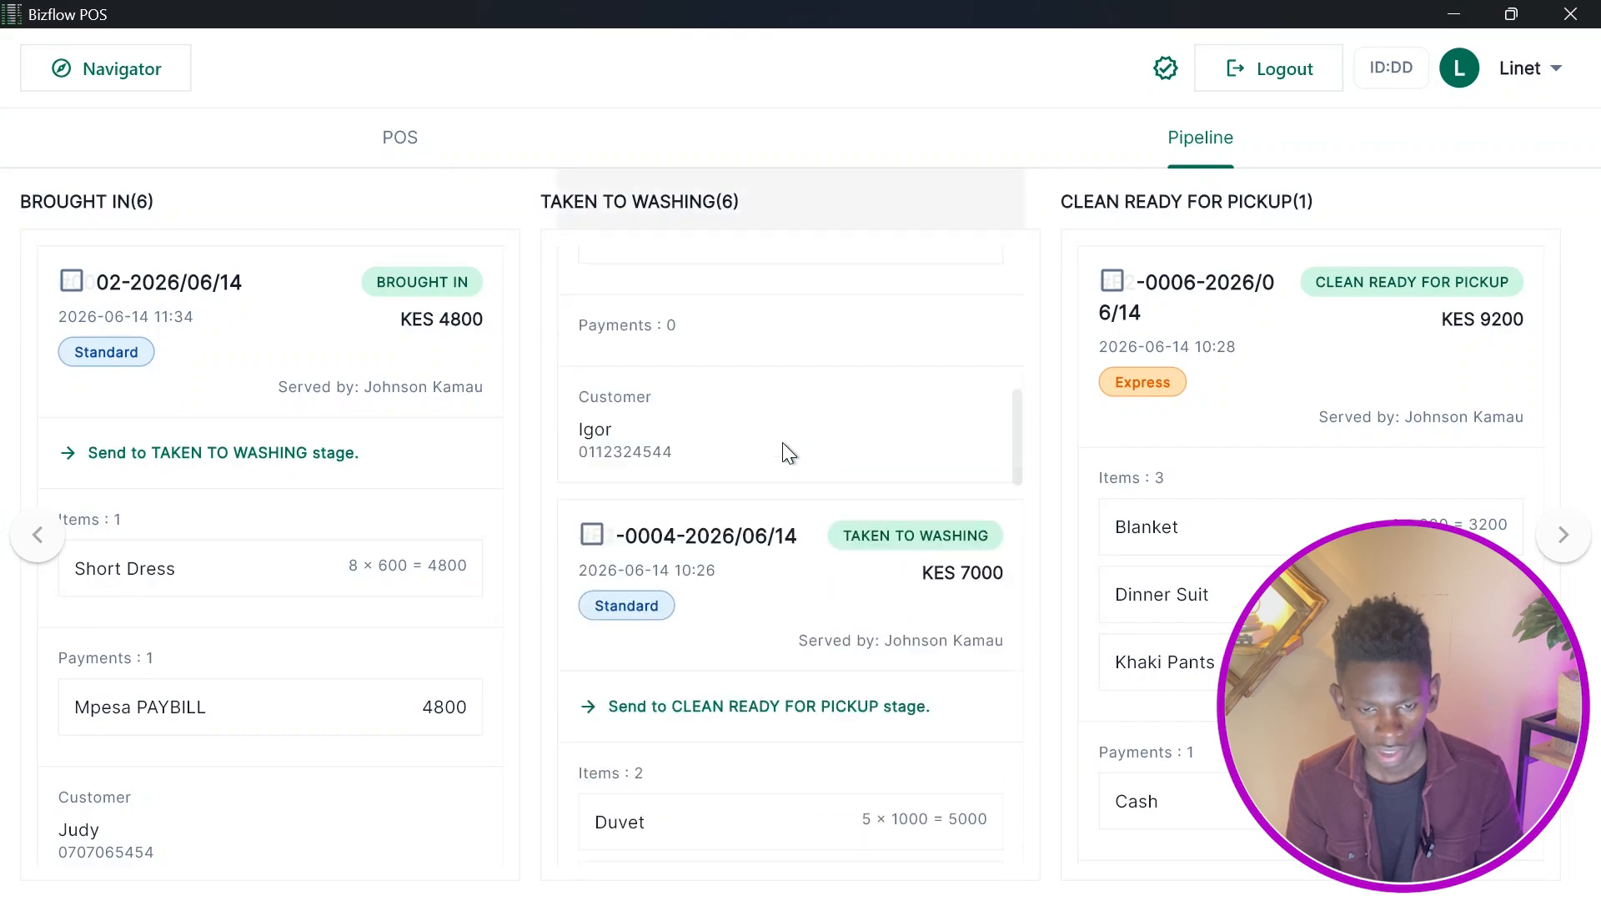
scroll(782, 442, down, 3)
click(801, 521)
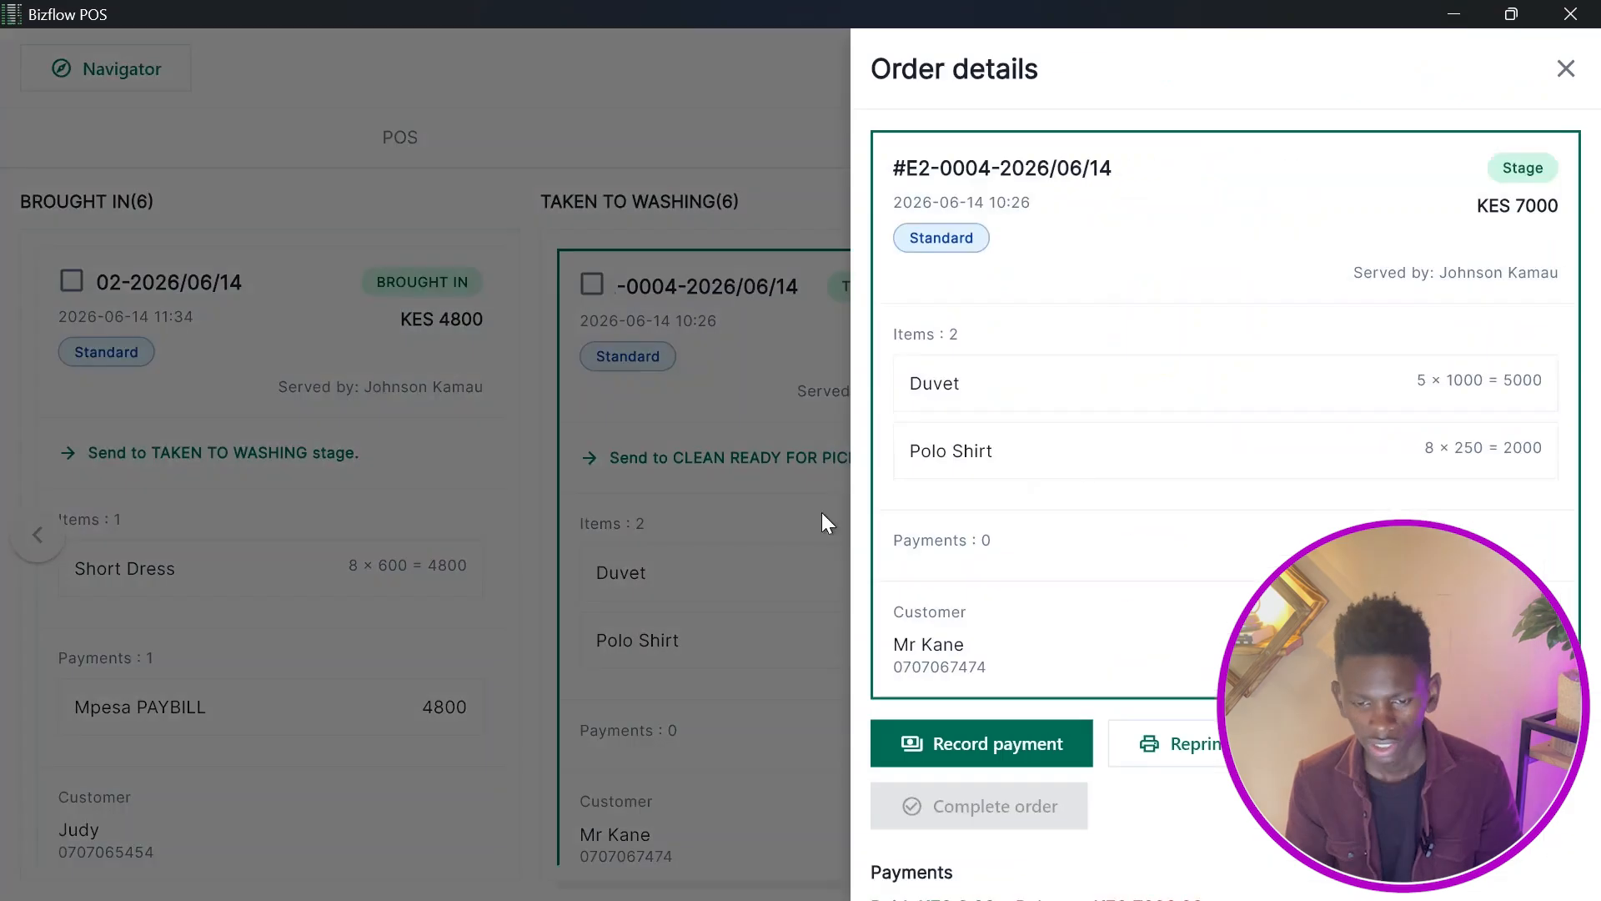
click(1005, 758)
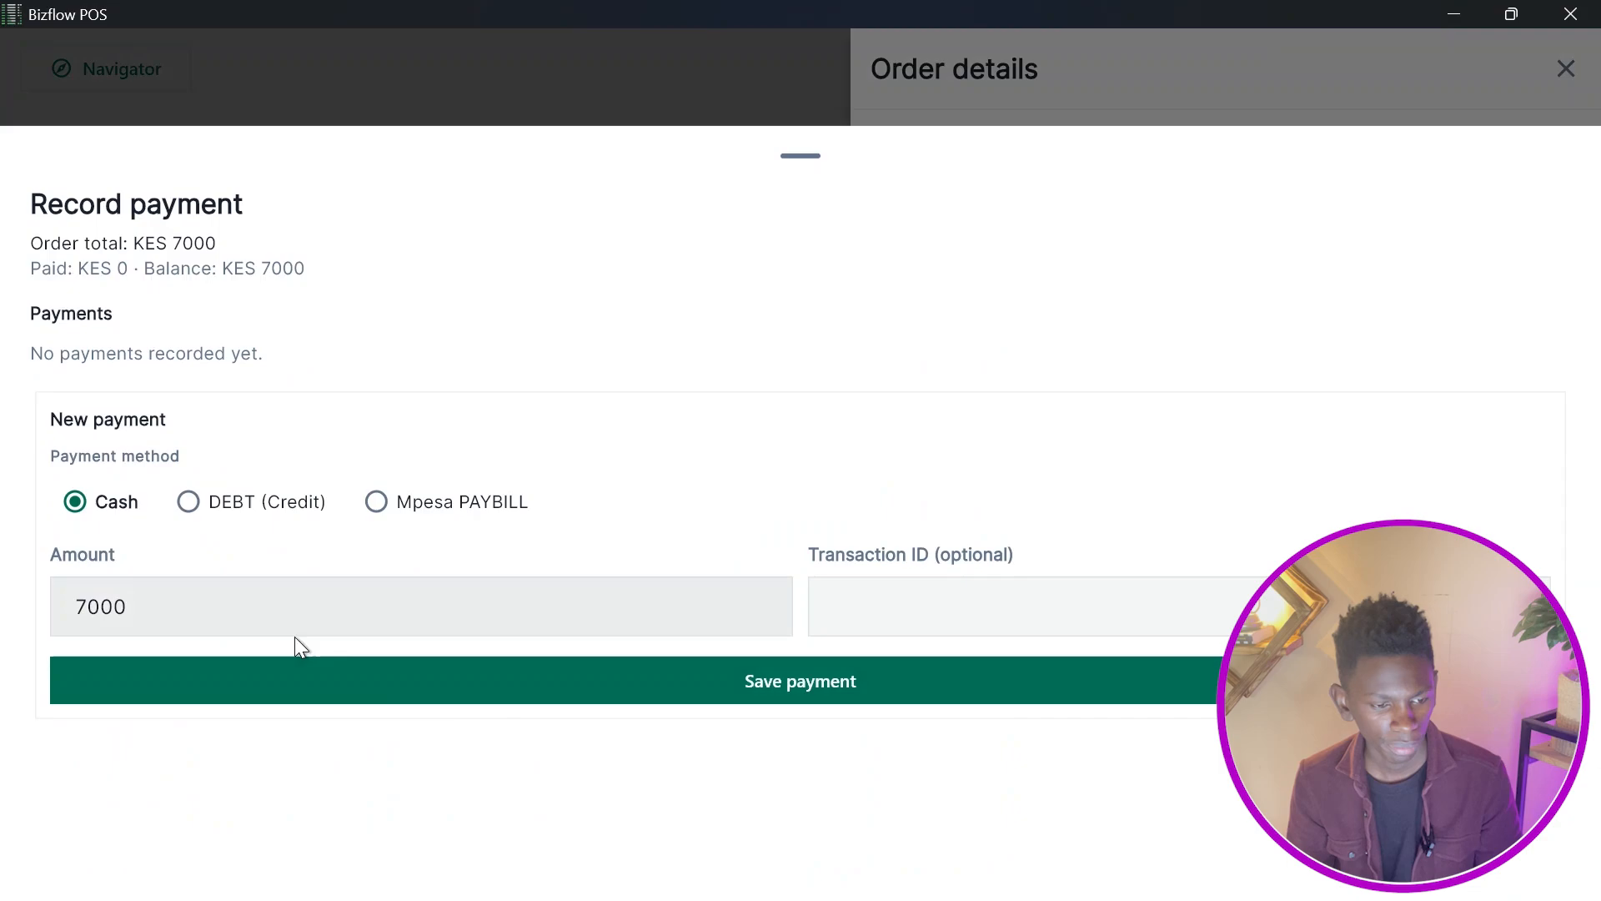
click(385, 683)
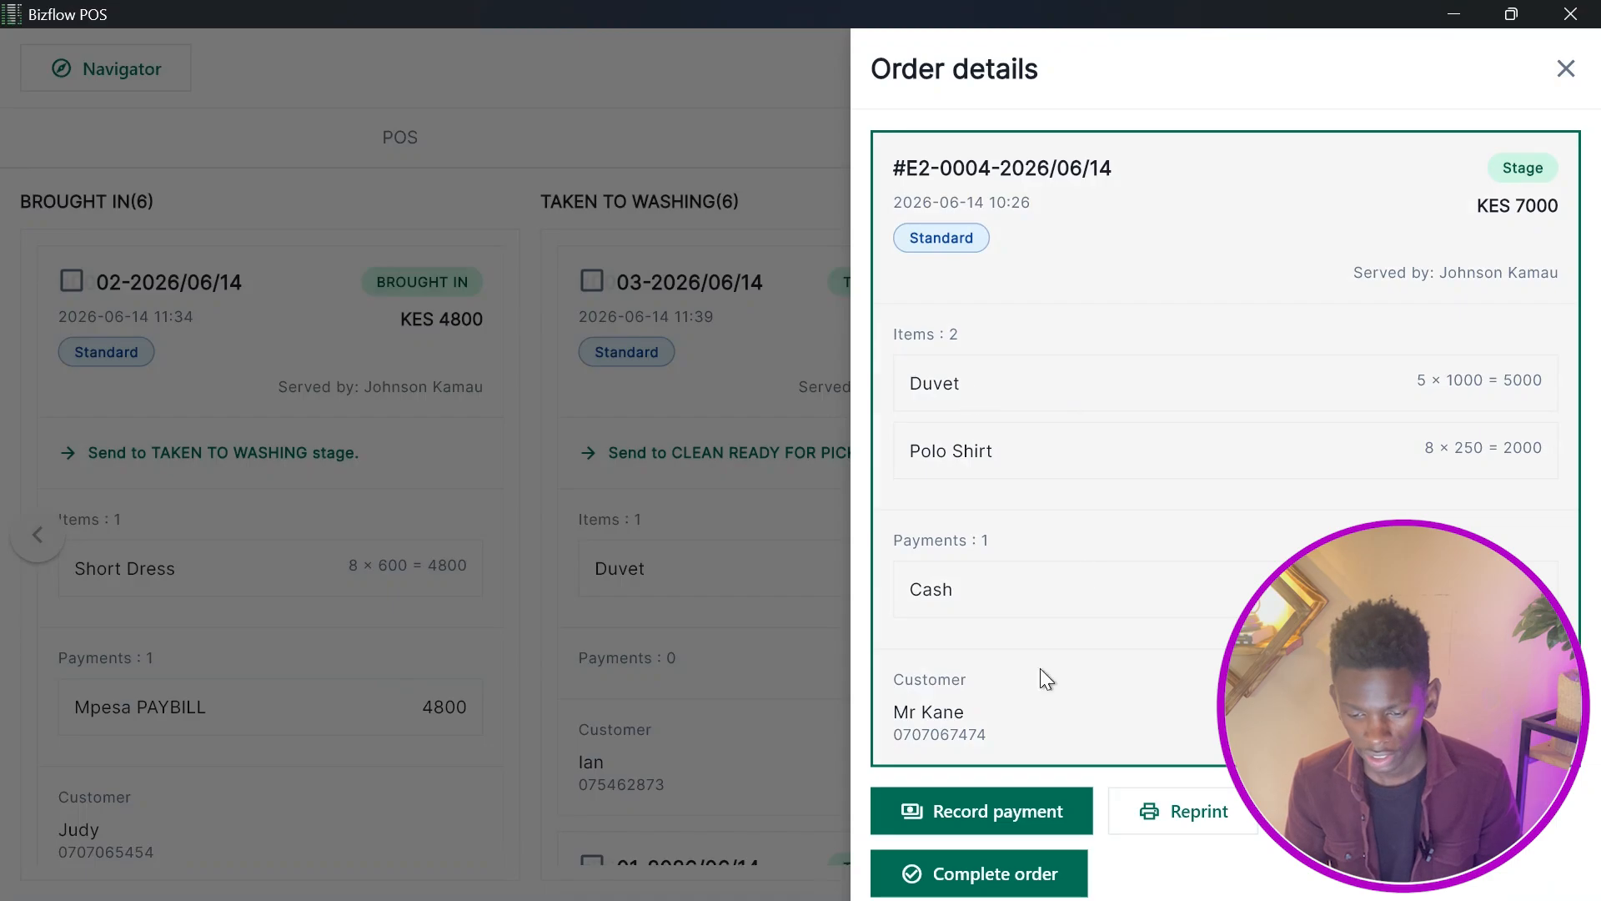
click(1026, 872)
click(970, 534)
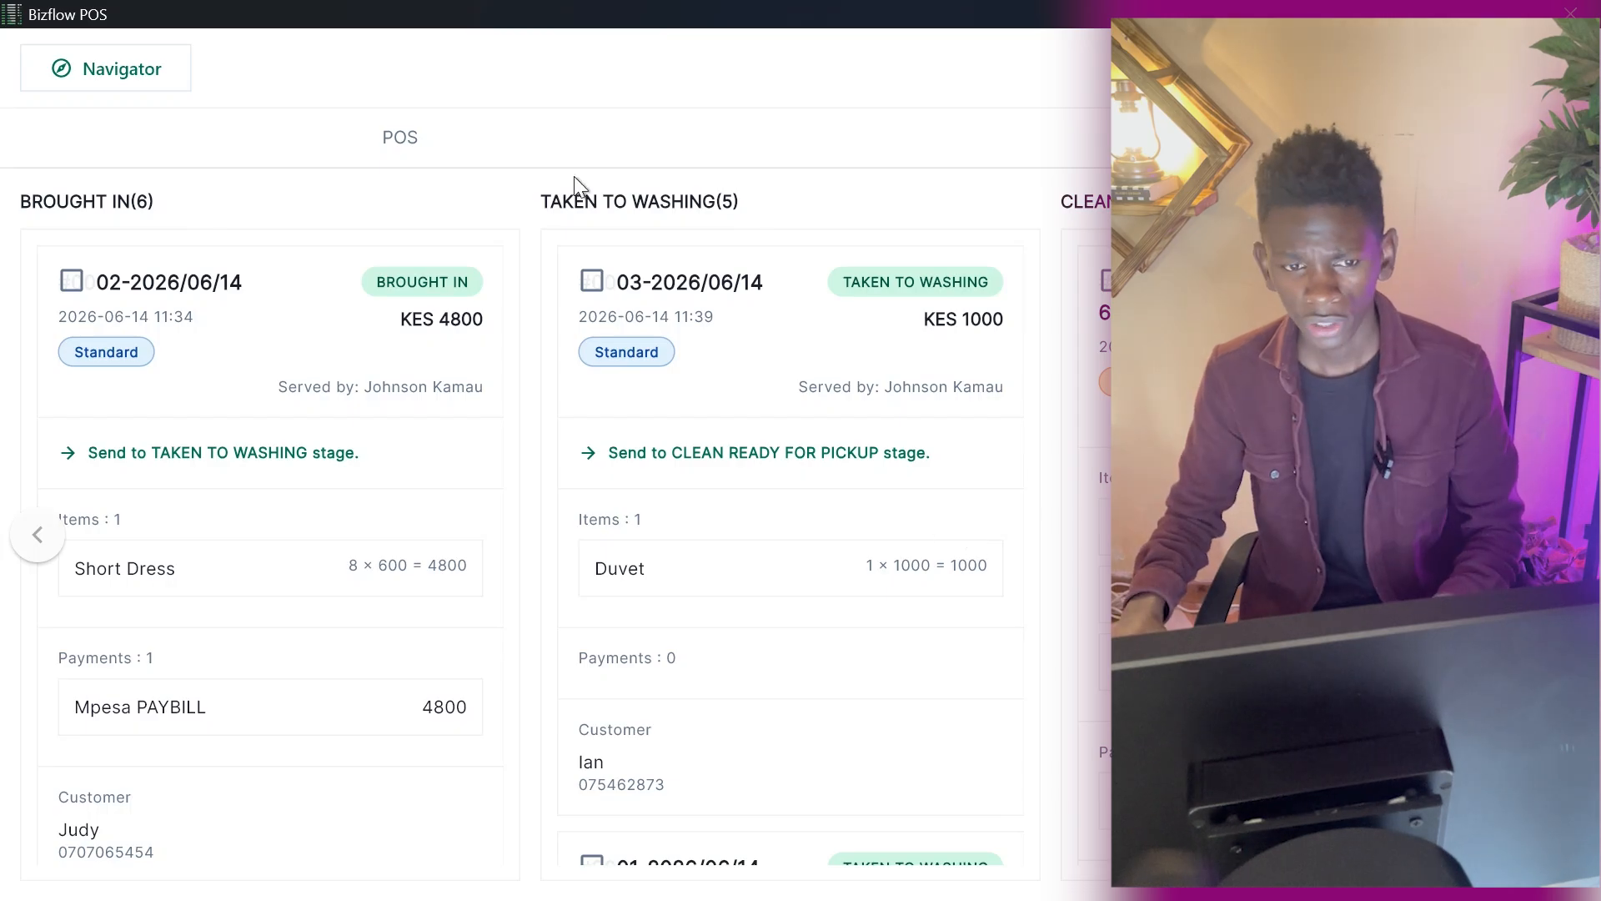
Return to the POS and add eight Blankets from the Bedding category to a new sale.
click(458, 143)
click(217, 343)
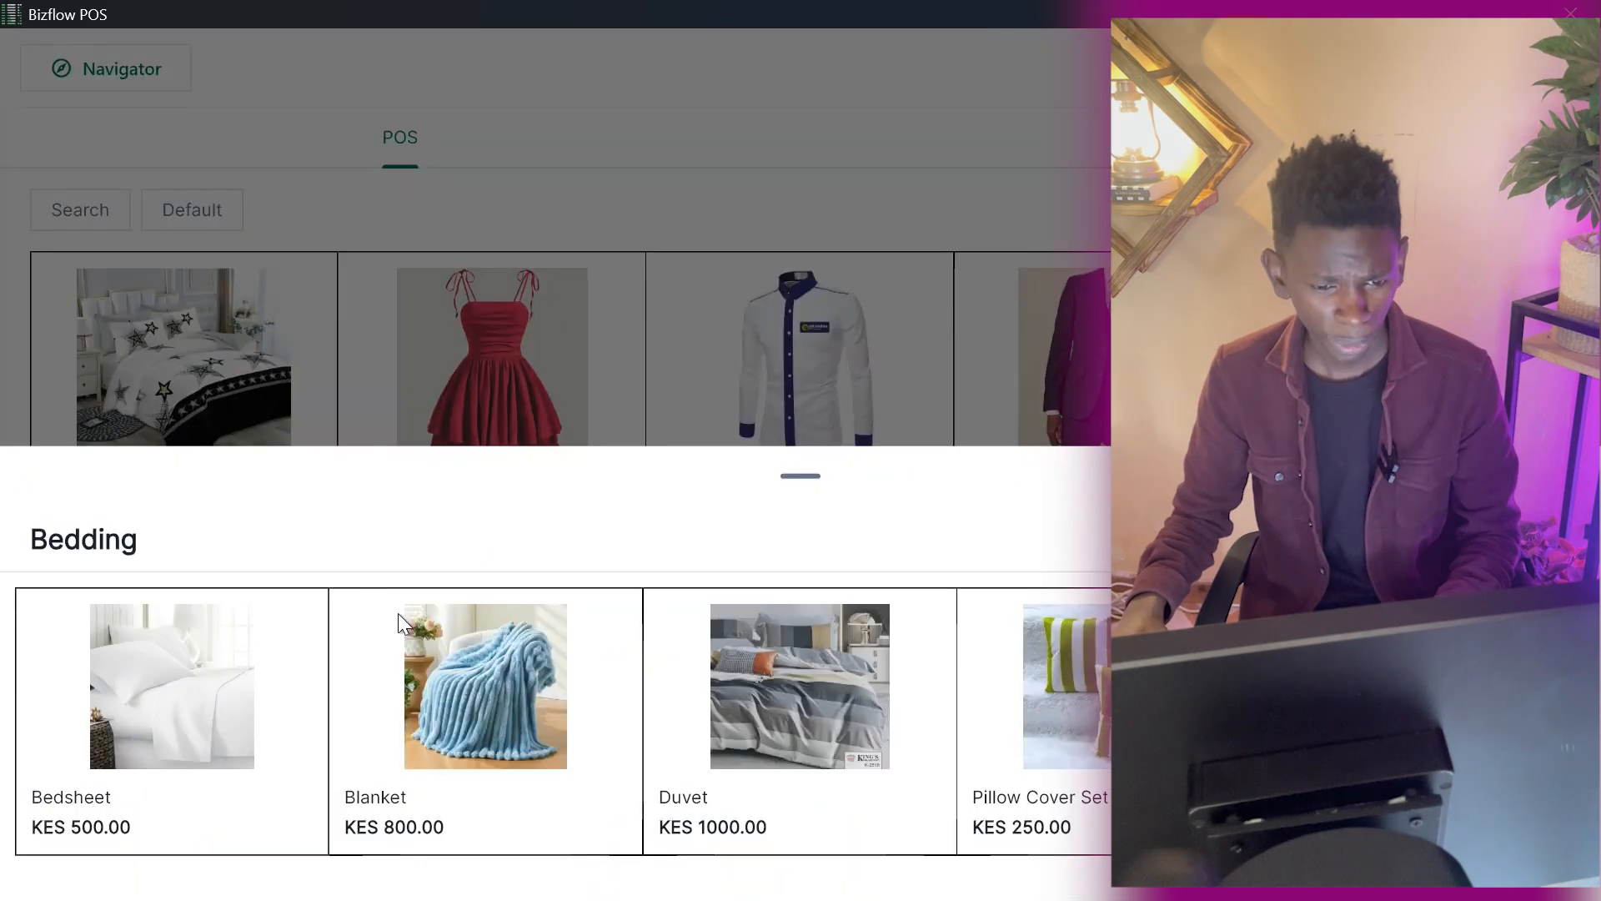
click(398, 614)
click(709, 633)
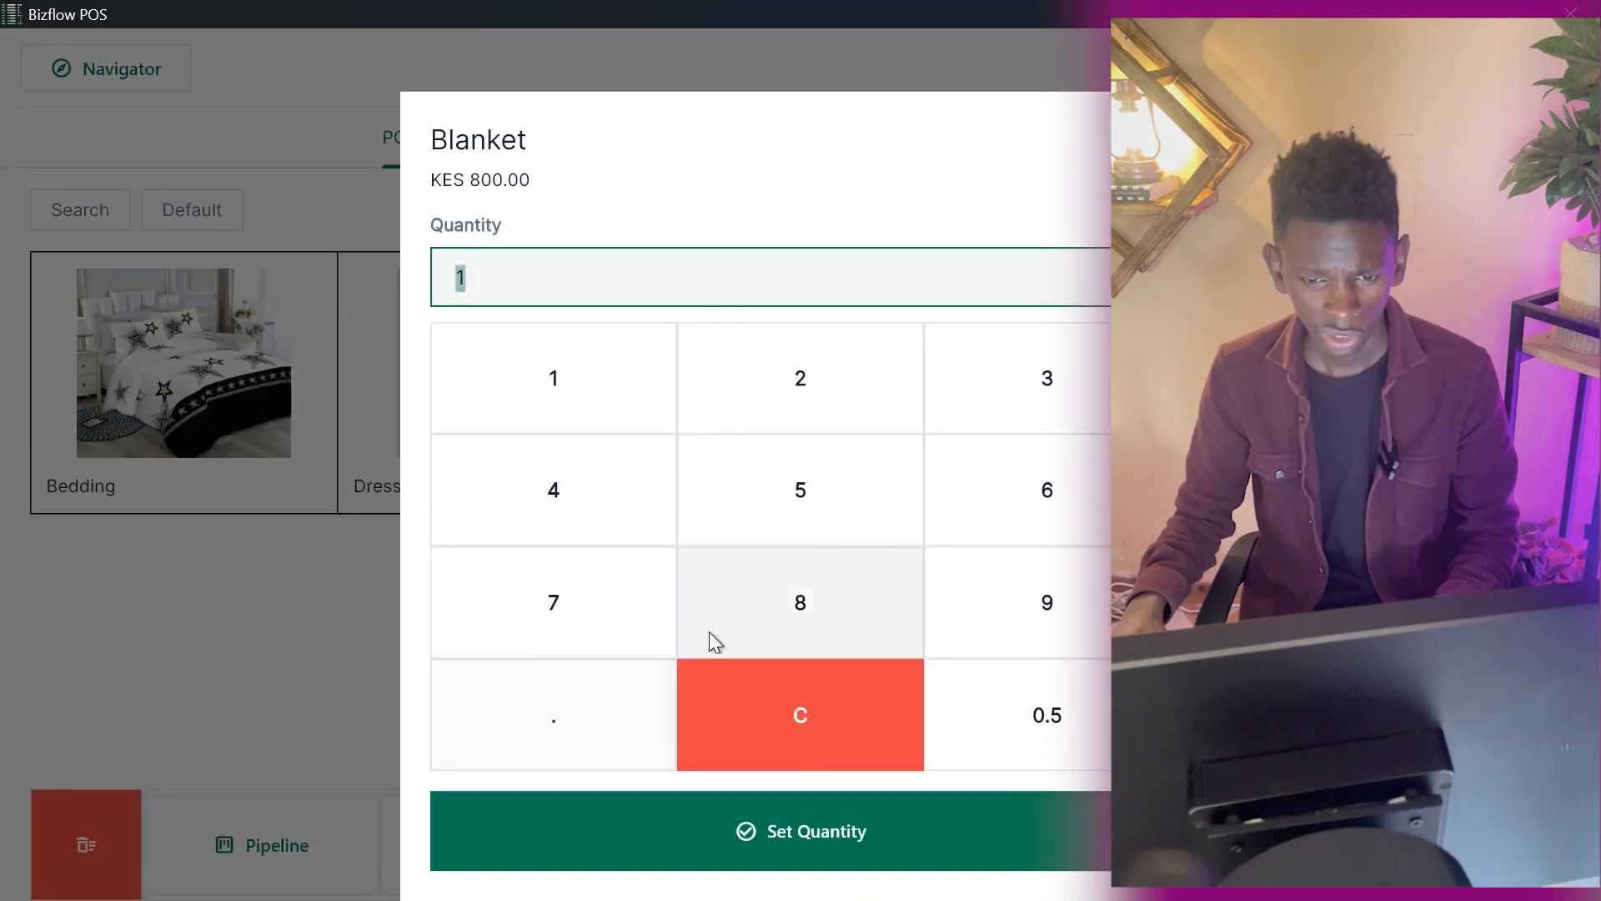
click(743, 854)
Confirm the Blanket quantity and create a new customer for the sale, entering the customer's name and phone number.
click(522, 871)
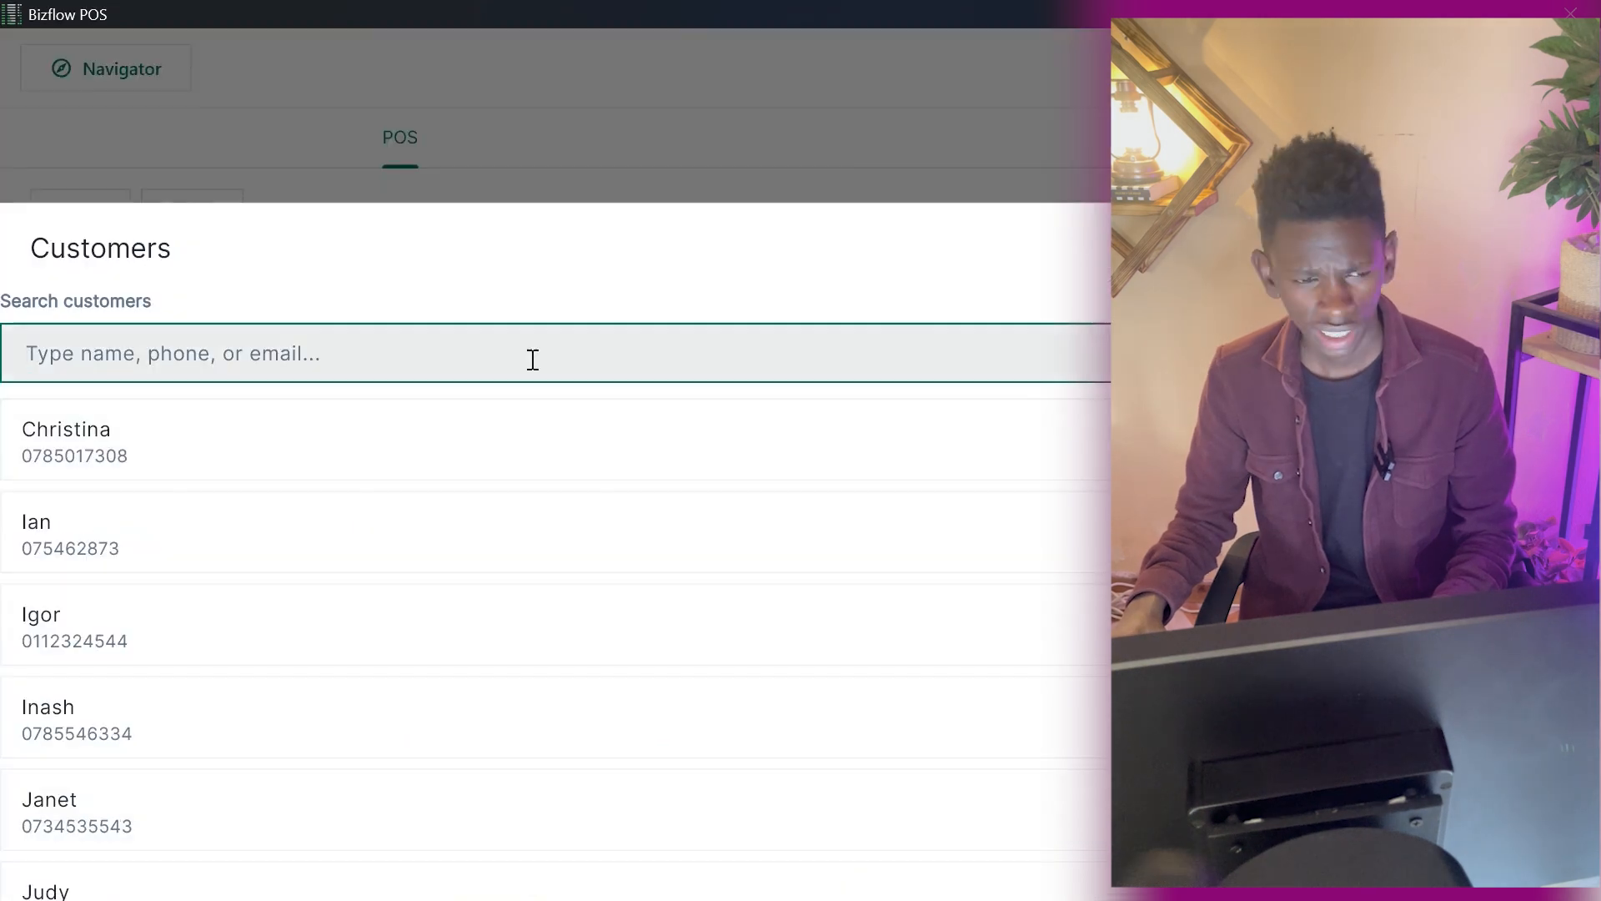
click(1493, 249)
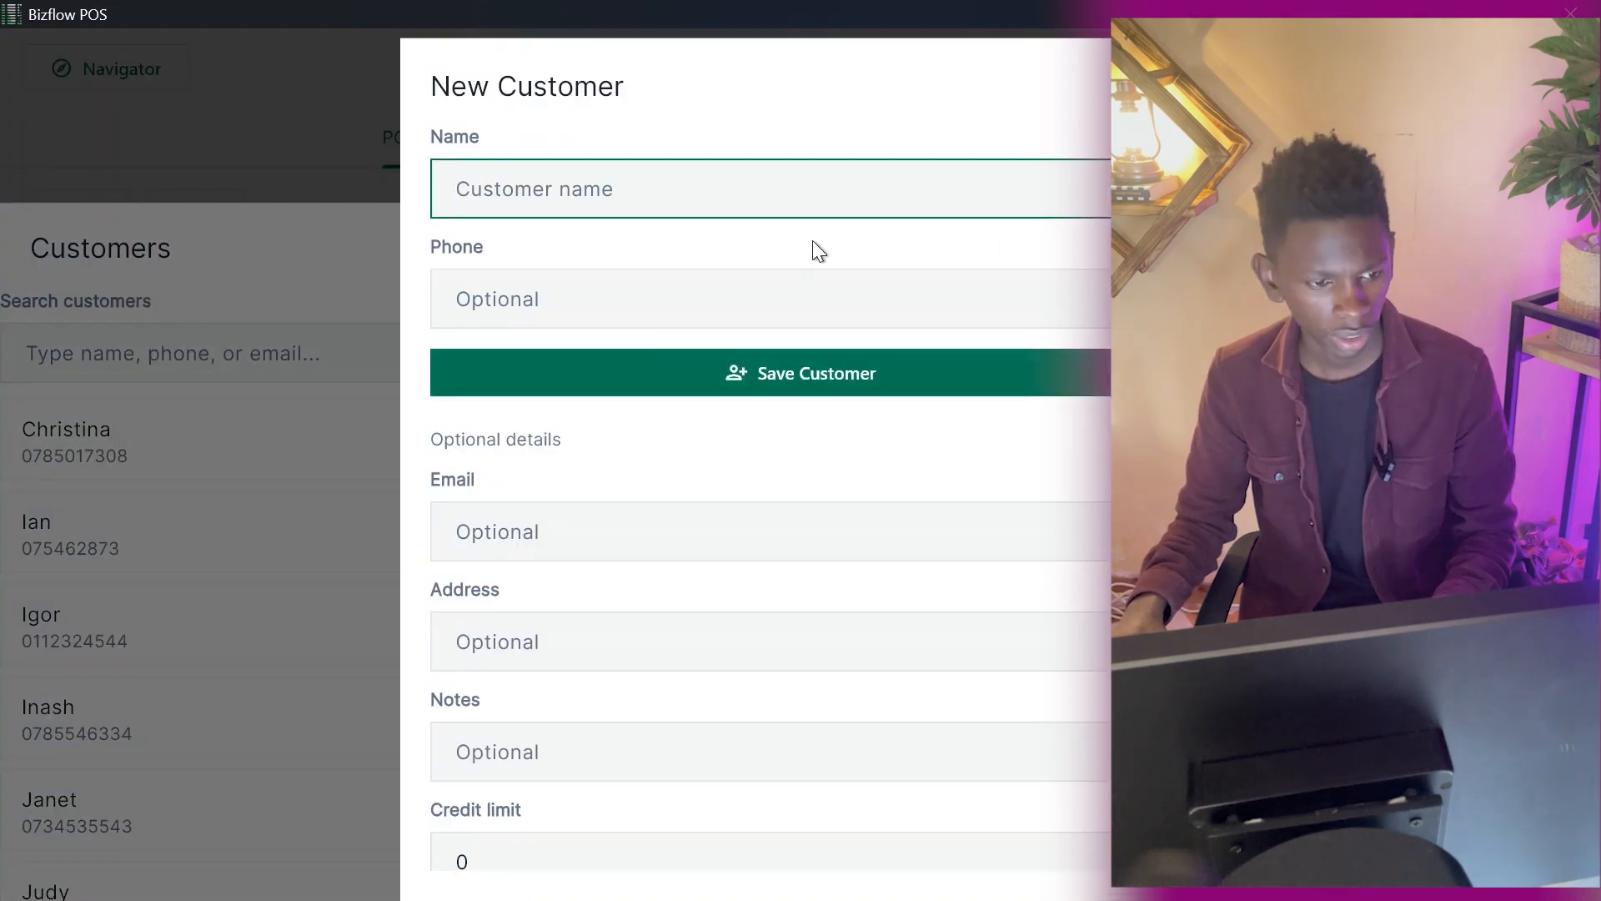
text(KEn)
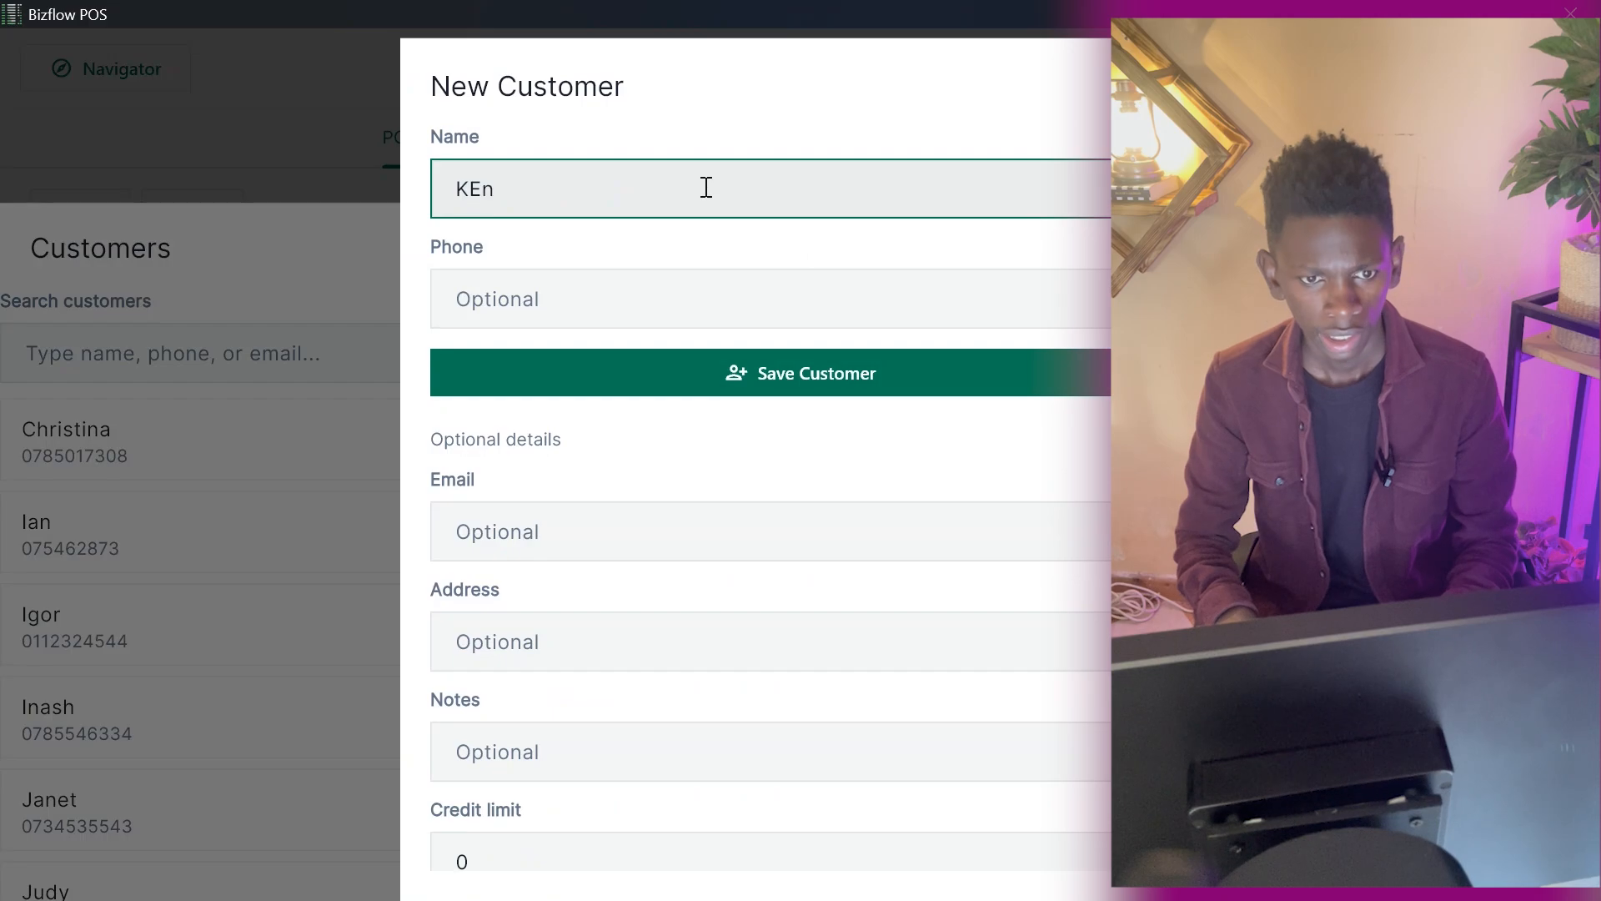
key(BackSpace)
key(BackSpace)
text(en)
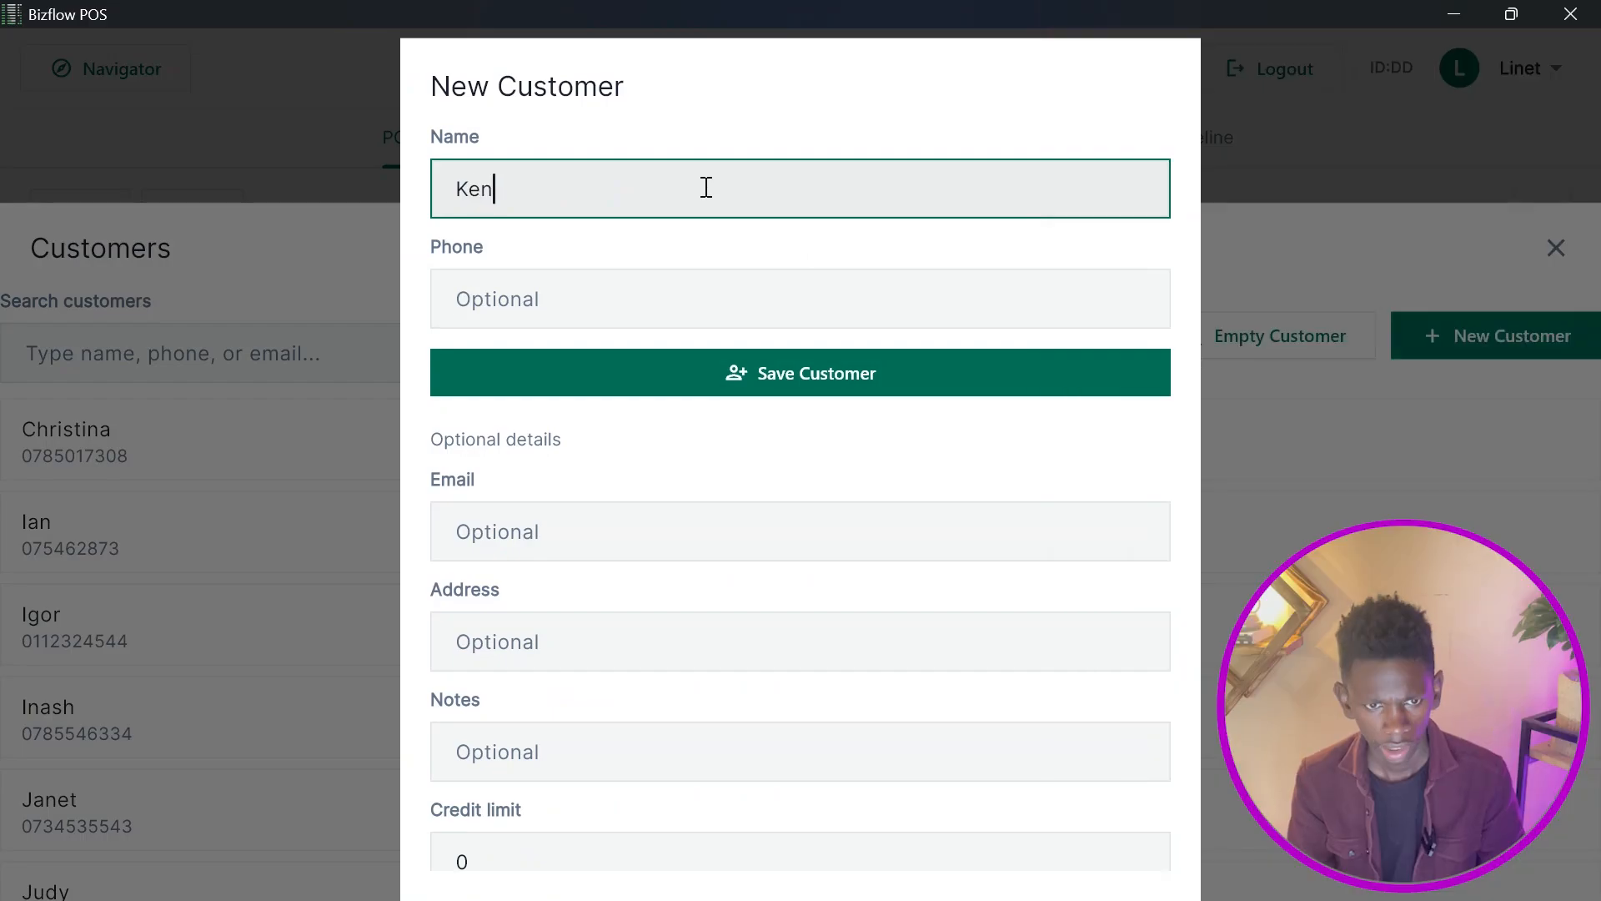
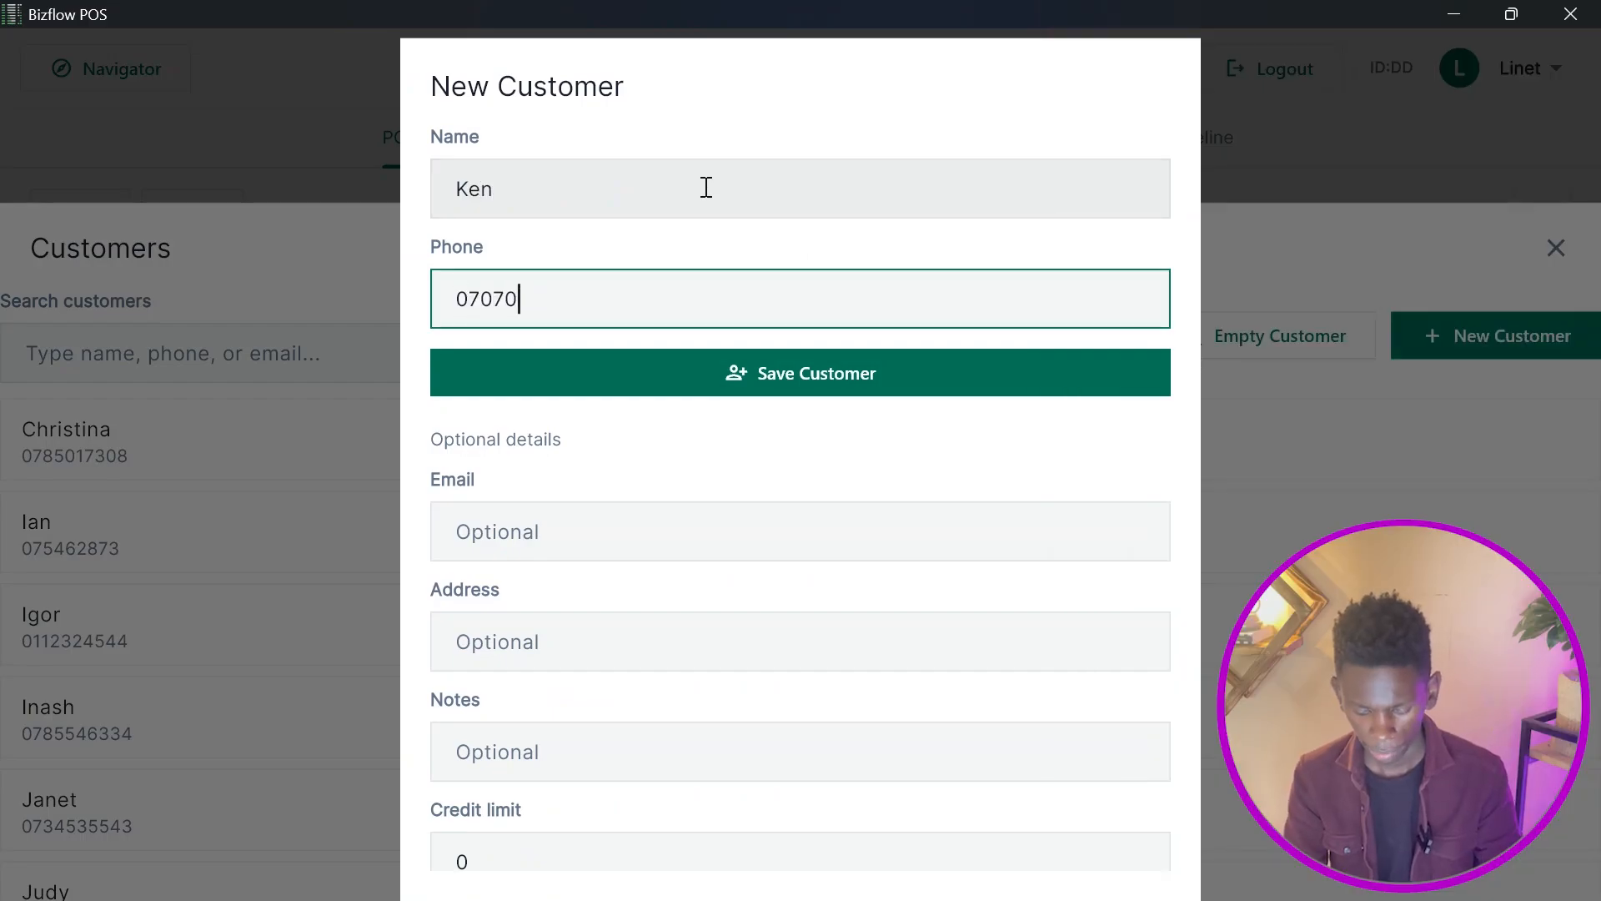
key(Return)
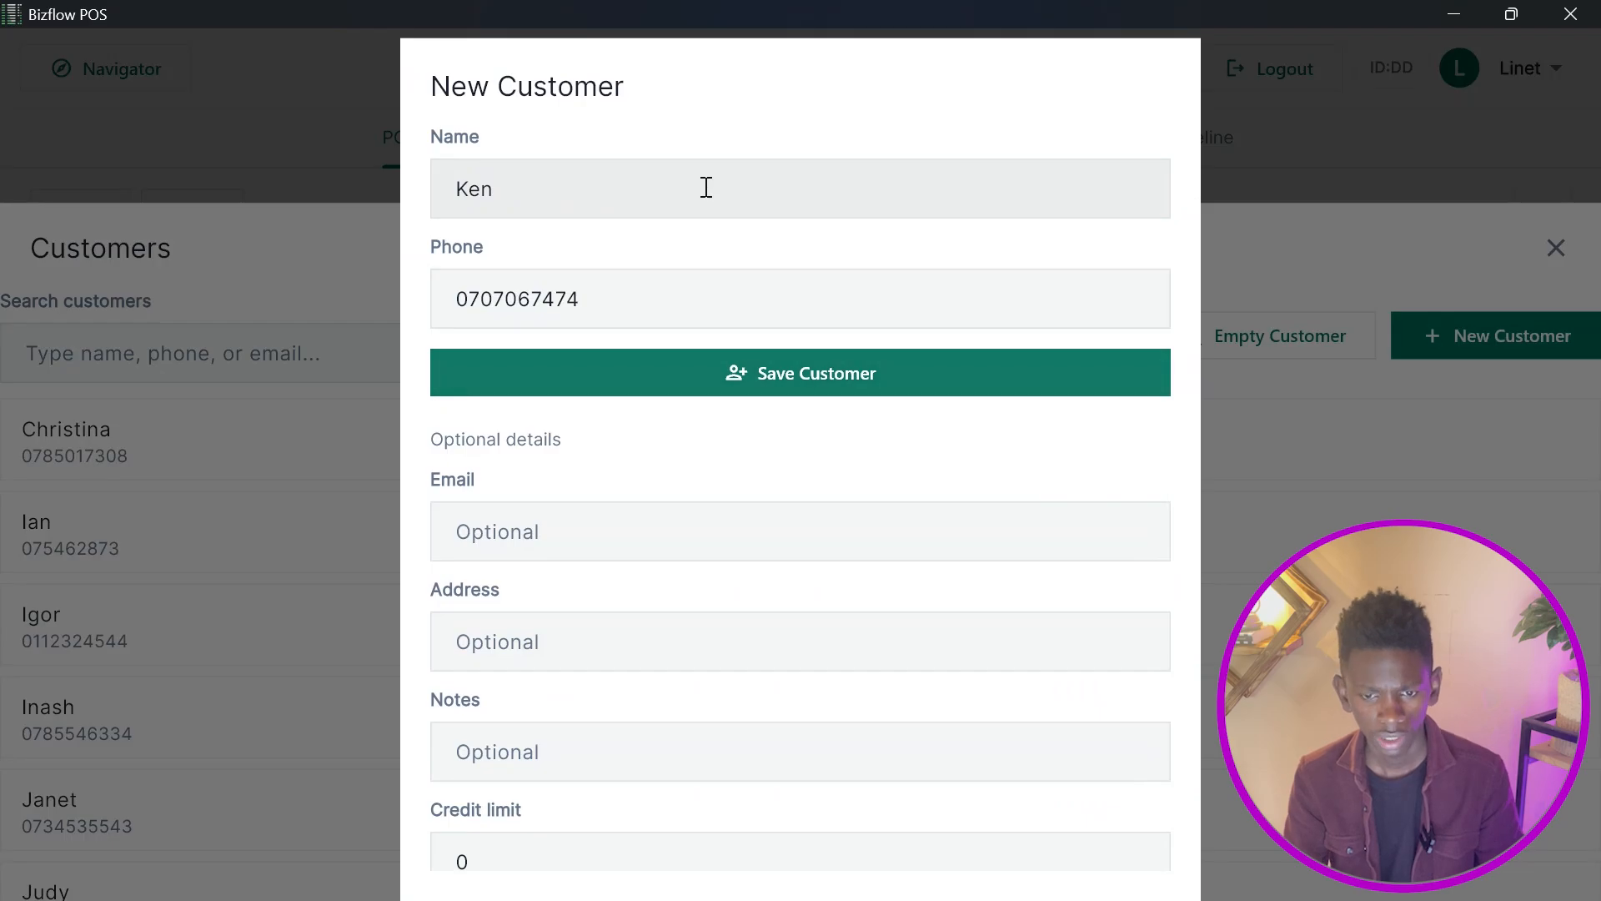
Create the sale as an express order and record a full KES 6400 Mpesa PAYBILL payment for it.
click(1148, 837)
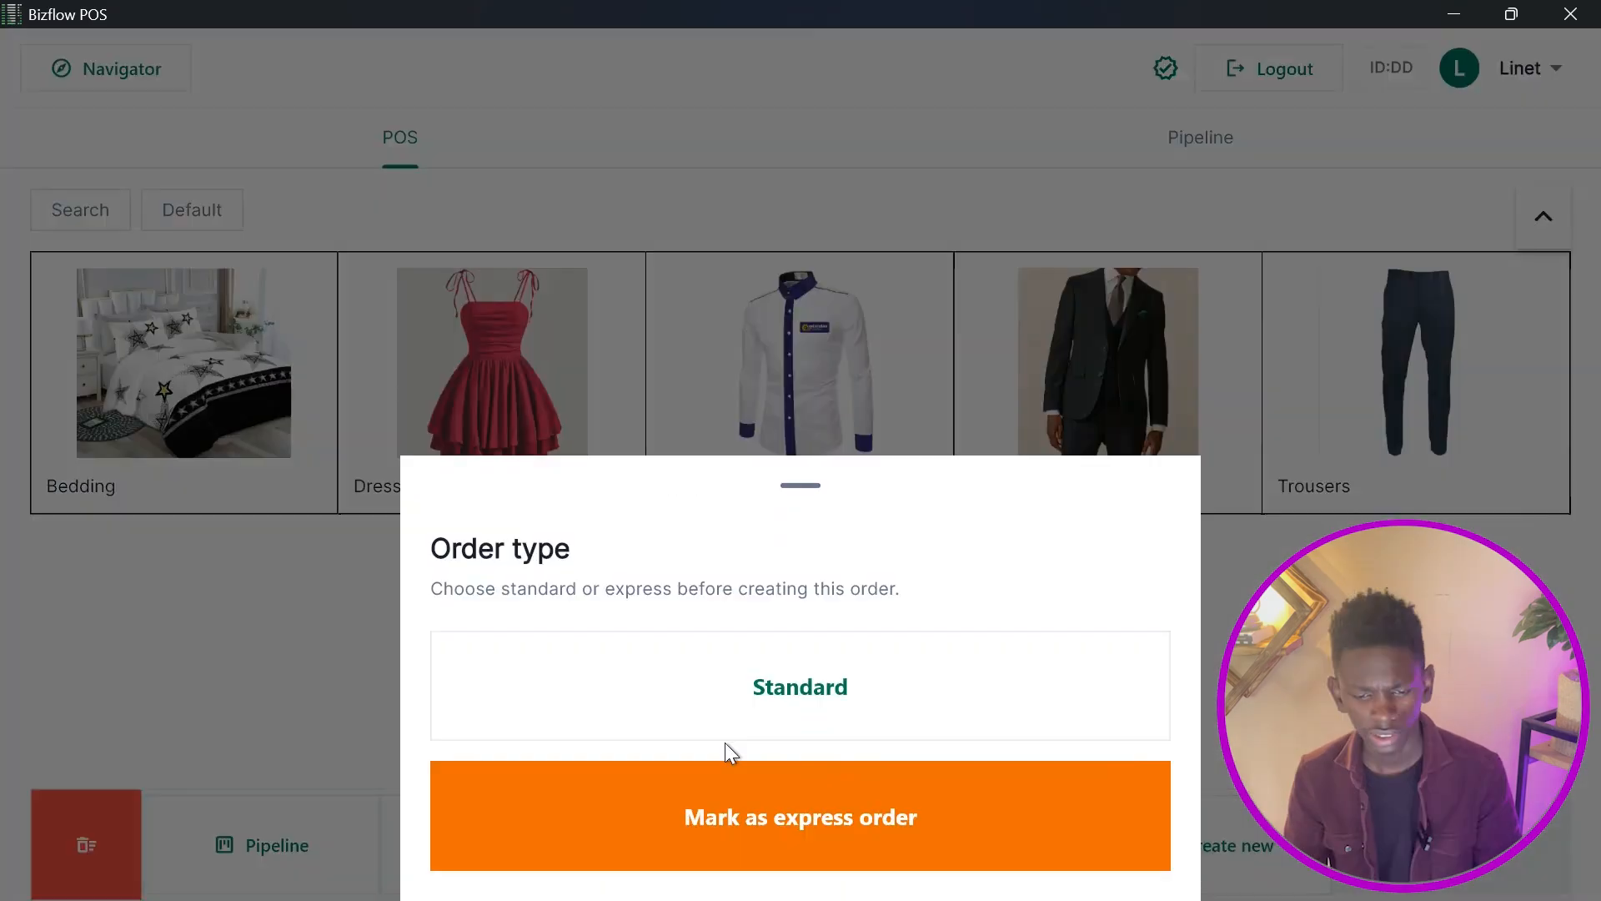
click(704, 809)
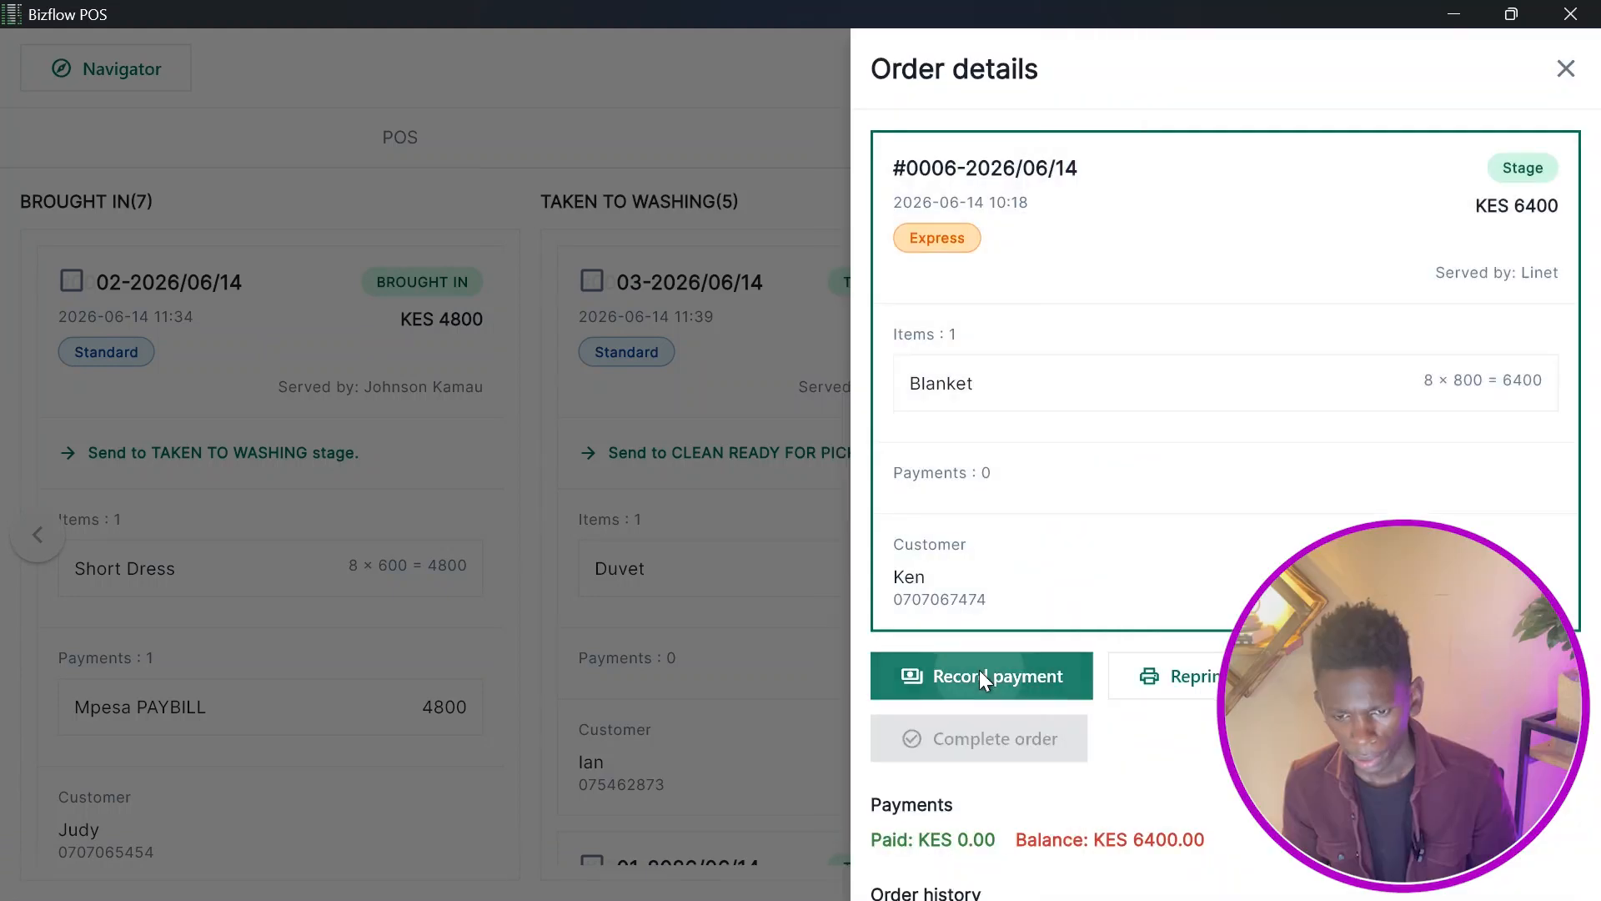
click(937, 673)
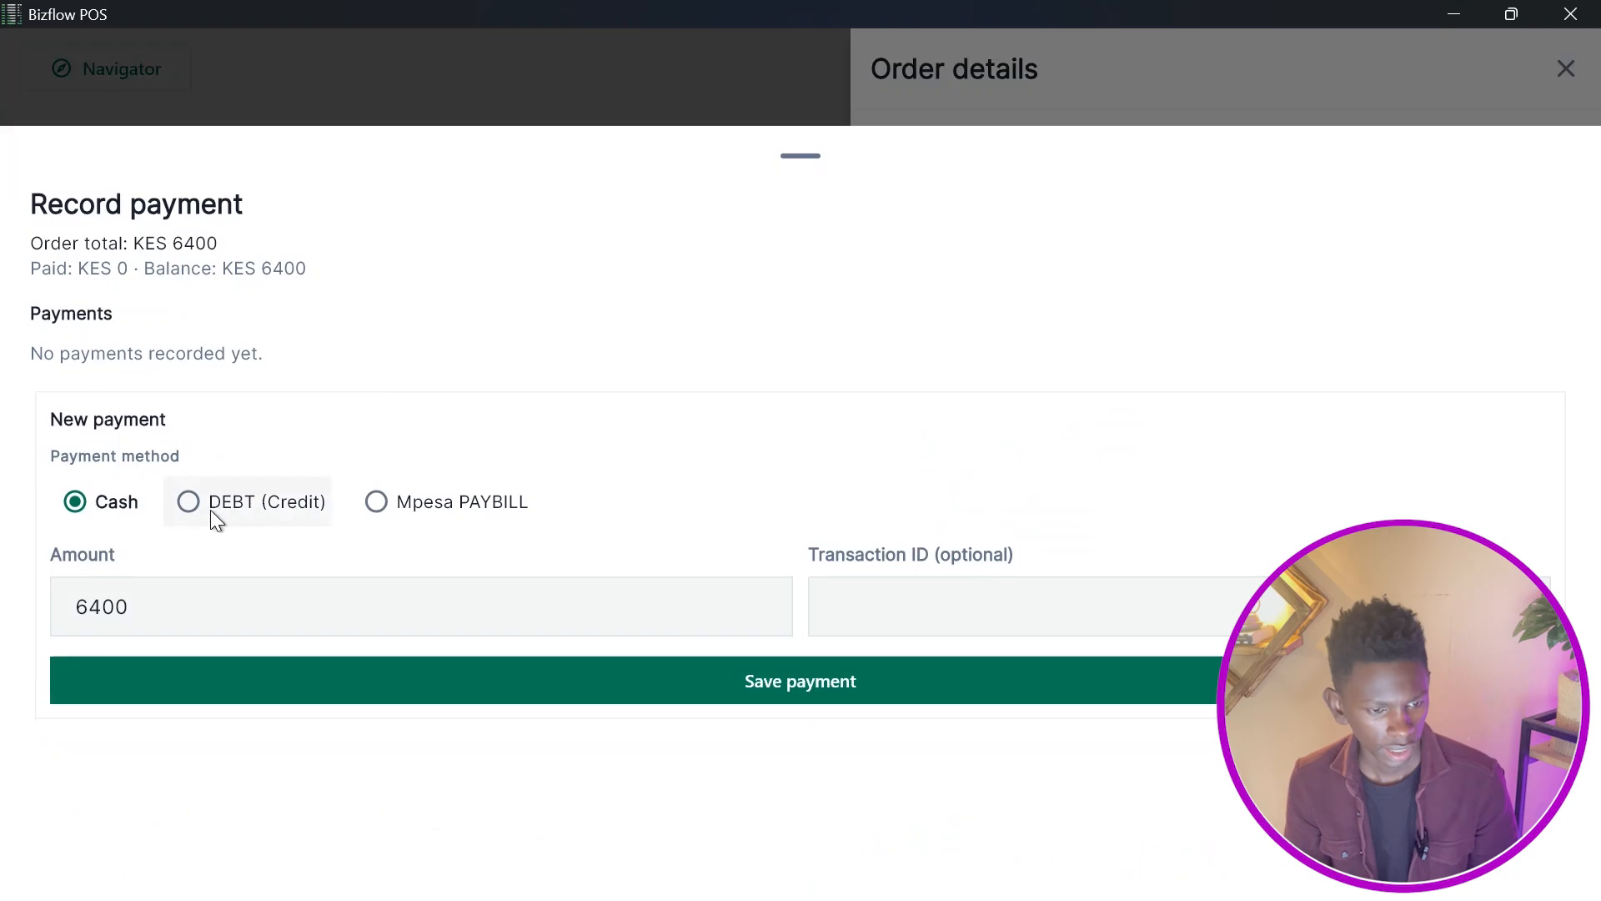
click(417, 511)
click(605, 689)
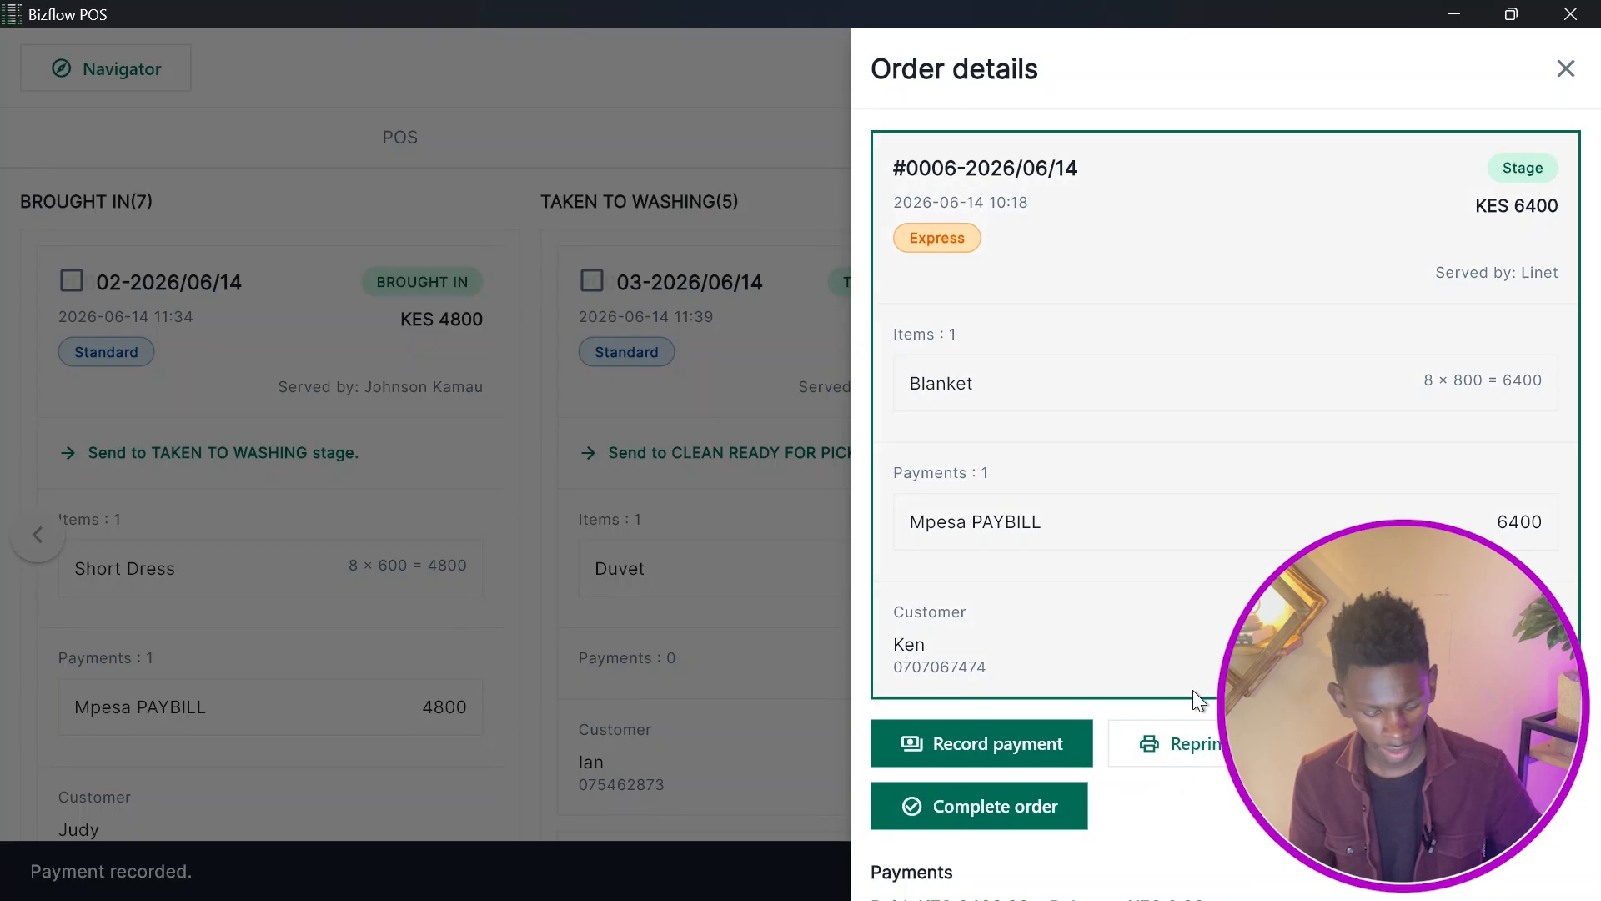
click(1193, 722)
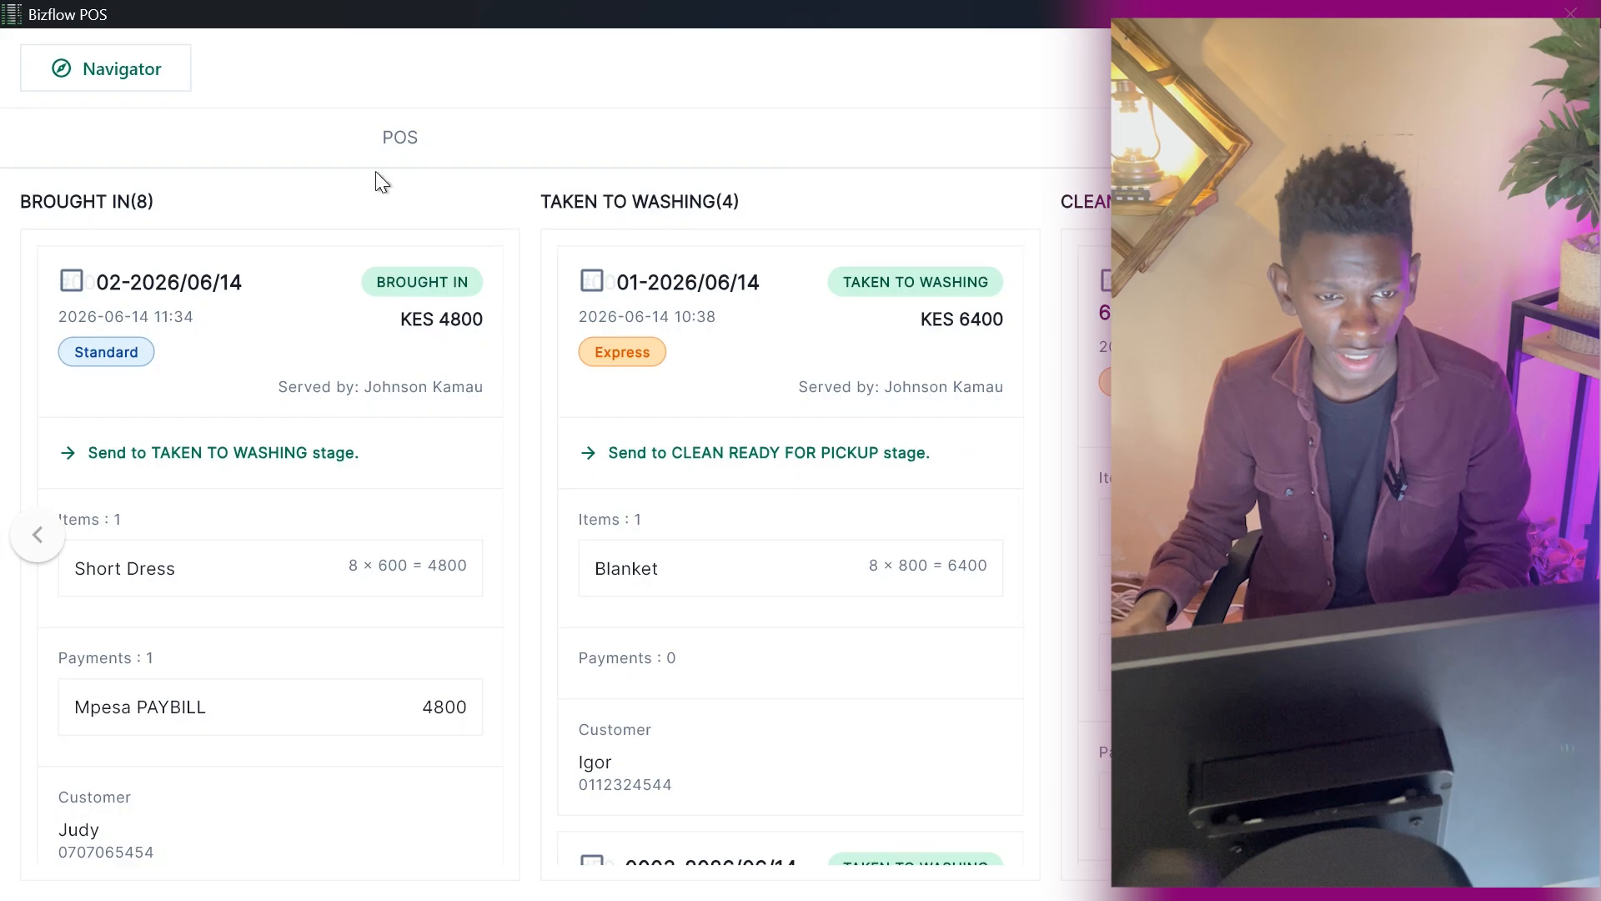
Start a new sale with one Long Dress from Dresses, assign an existing customer, and create it as a standard order.
click(367, 143)
click(411, 343)
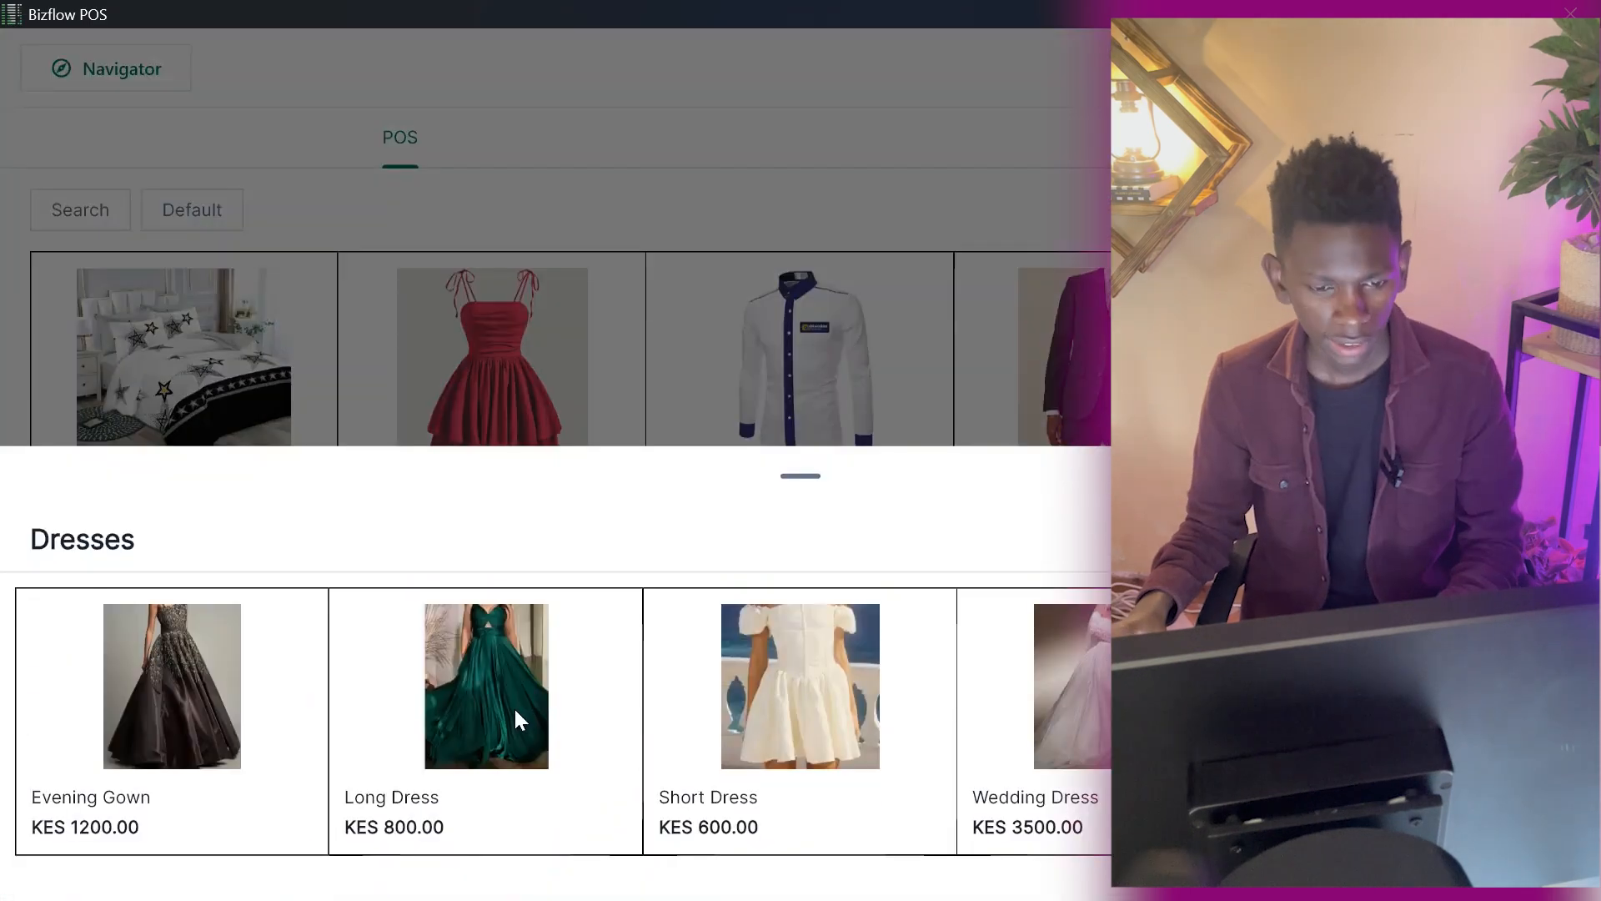
click(515, 729)
text(1)
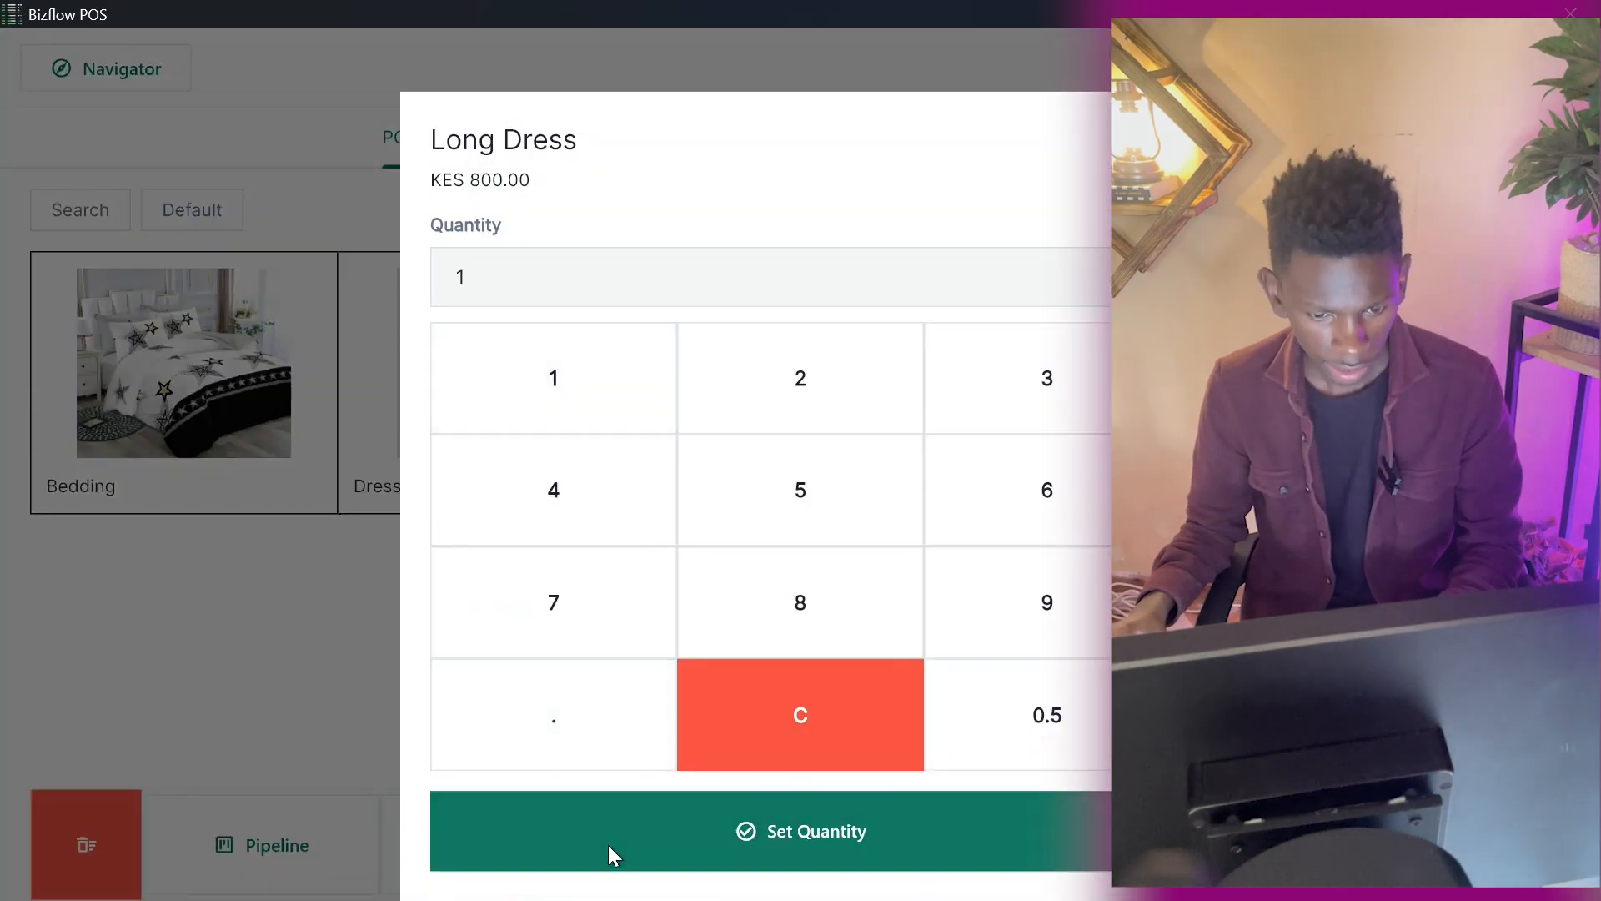
click(522, 839)
click(477, 842)
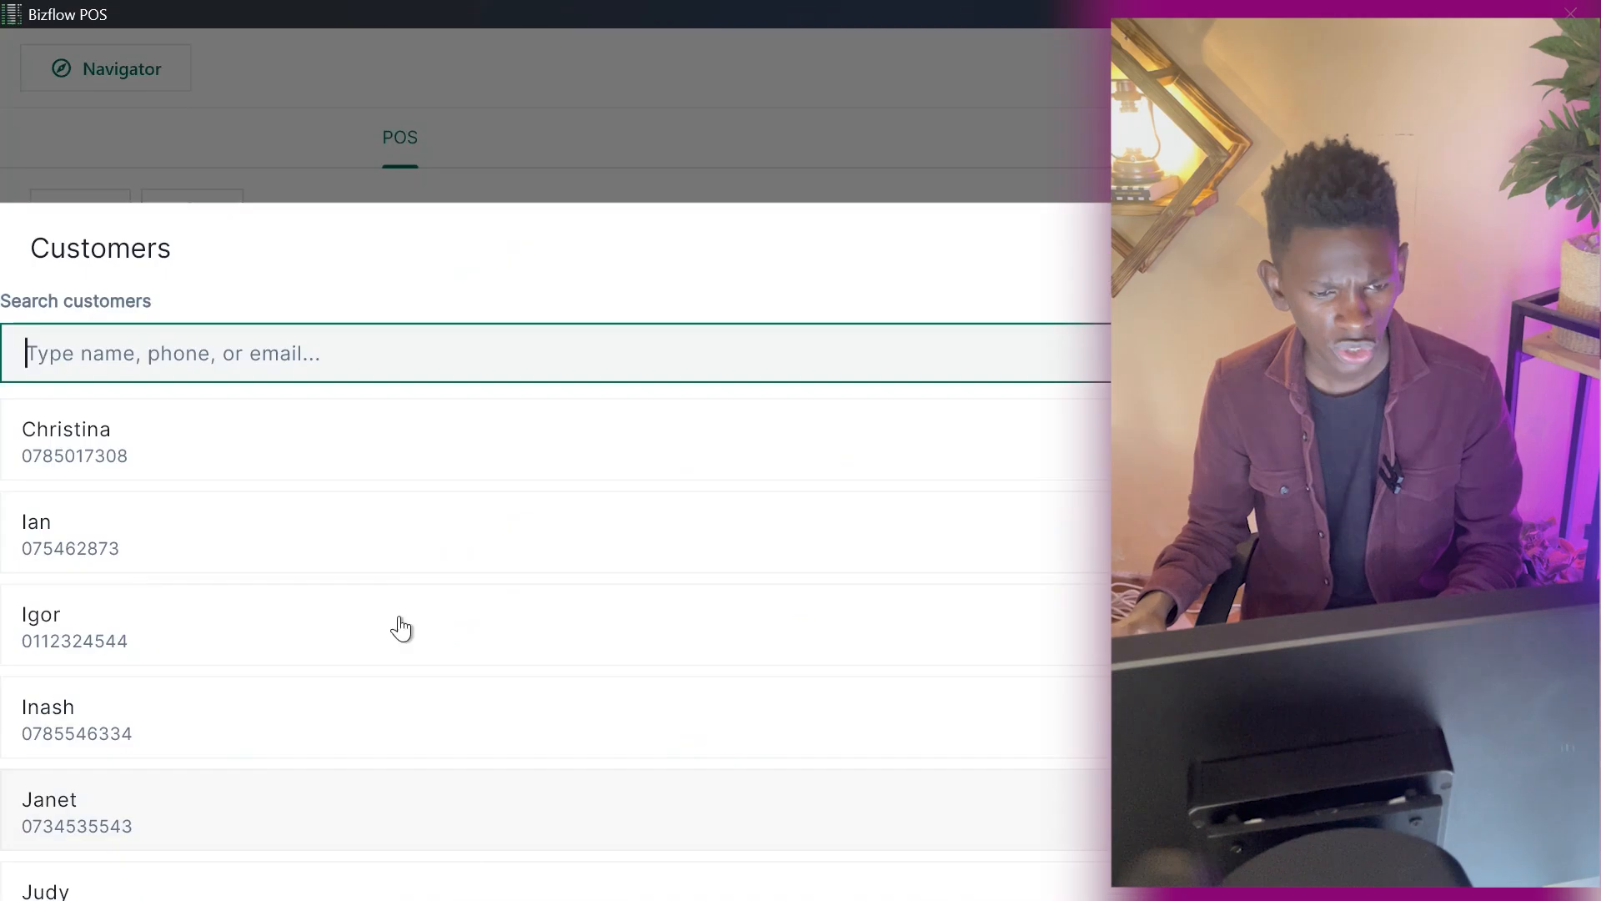
click(161, 889)
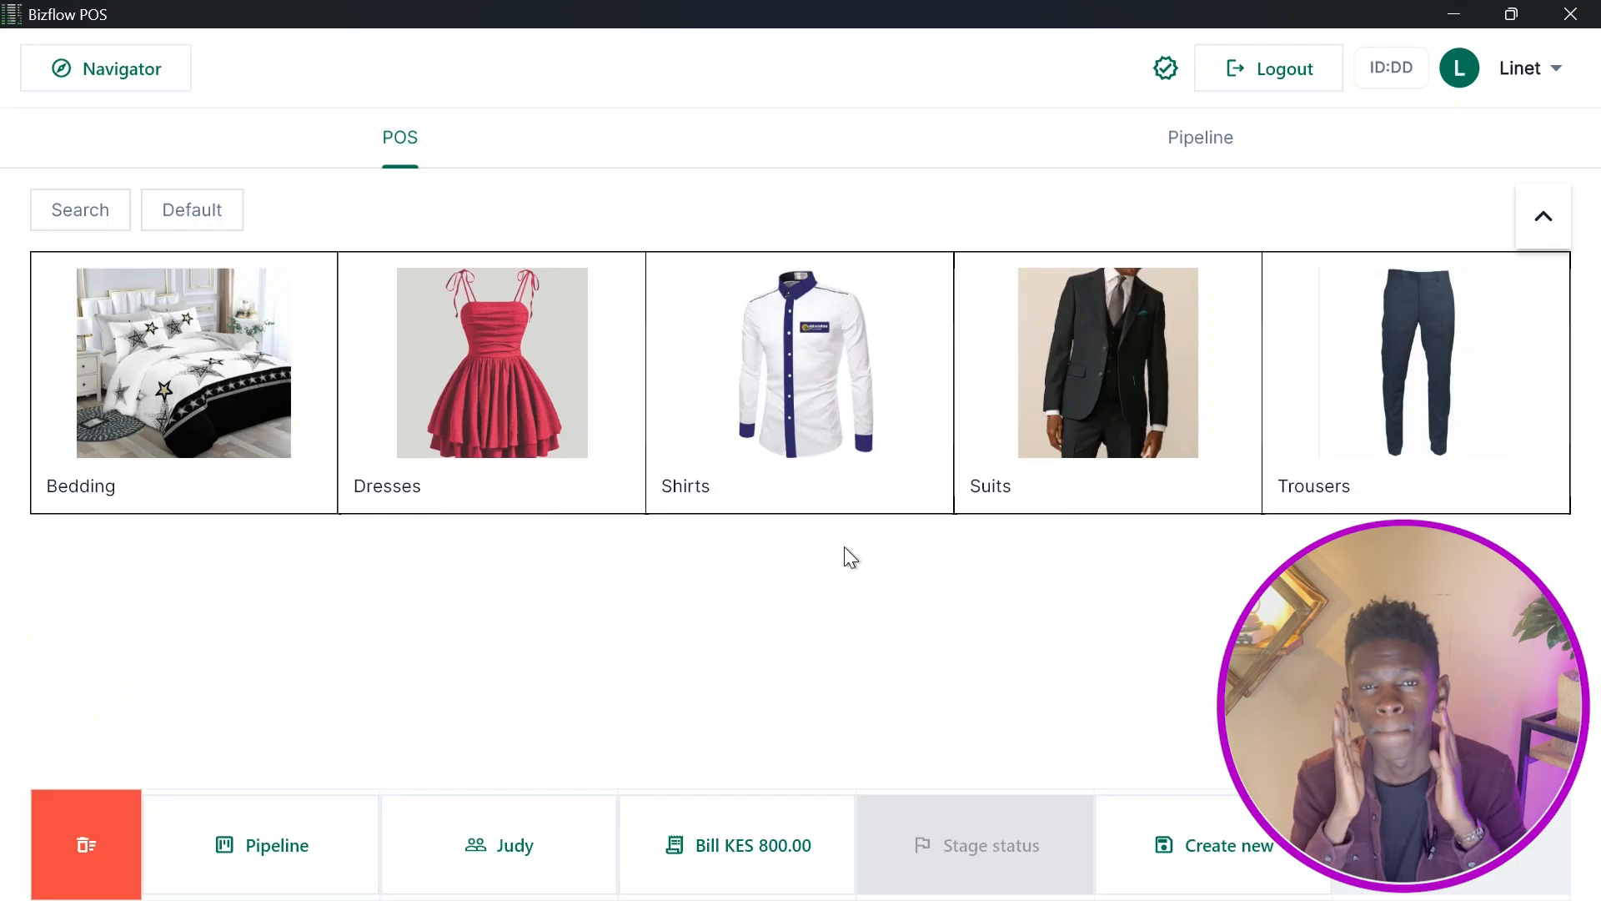
click(1156, 802)
click(717, 677)
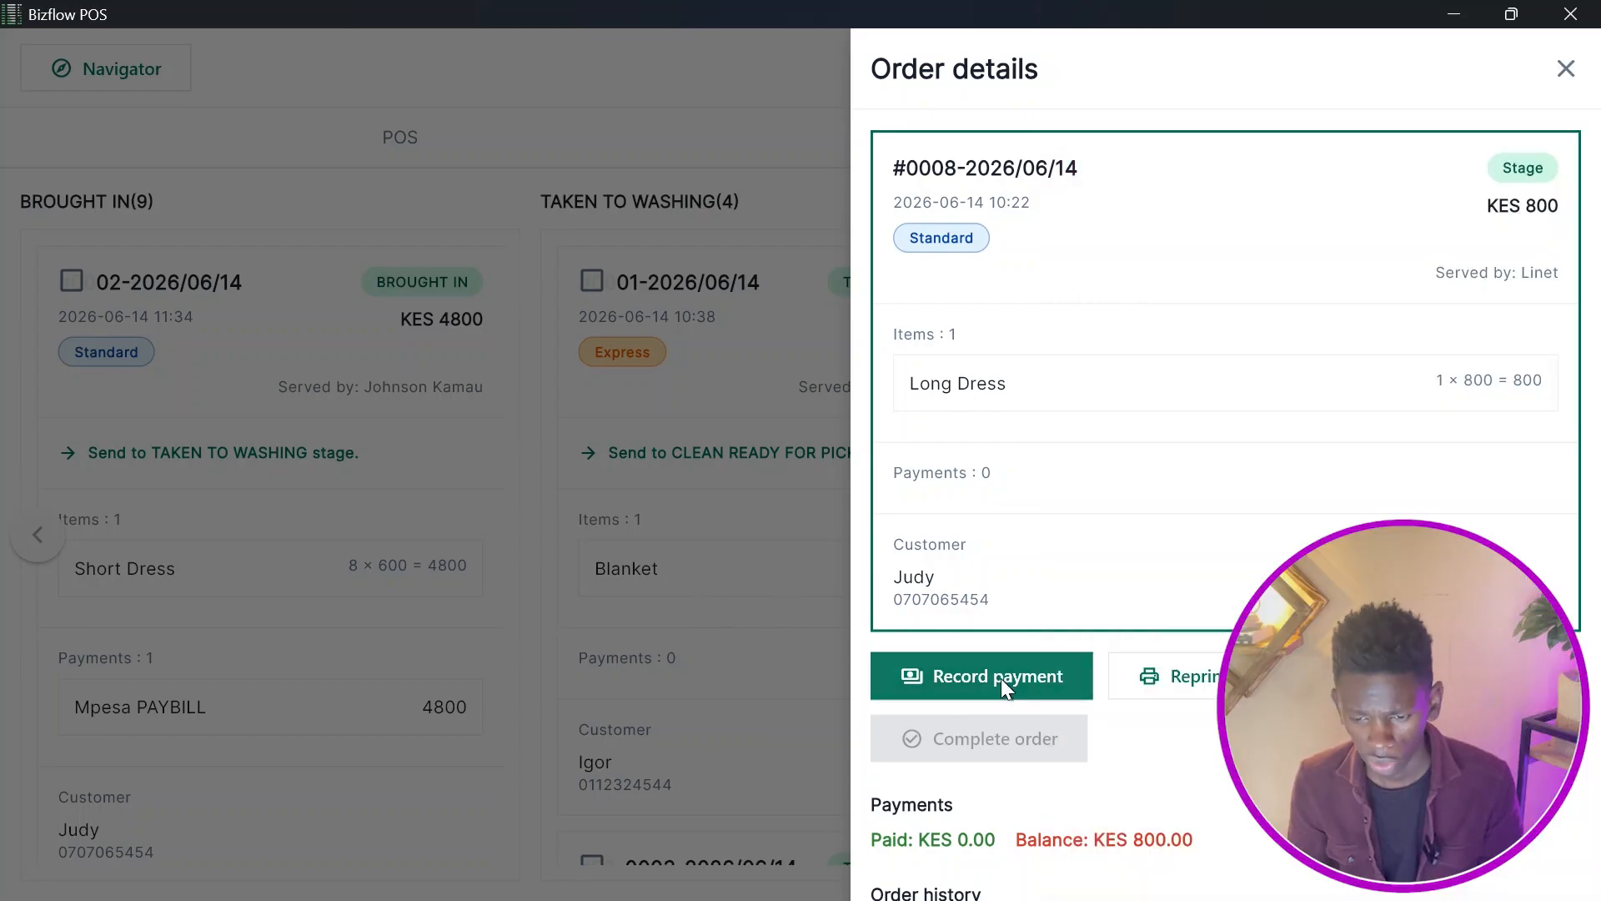
Record the order's KES 800 payment as DEBT (Credit) and close the order details.
click(999, 677)
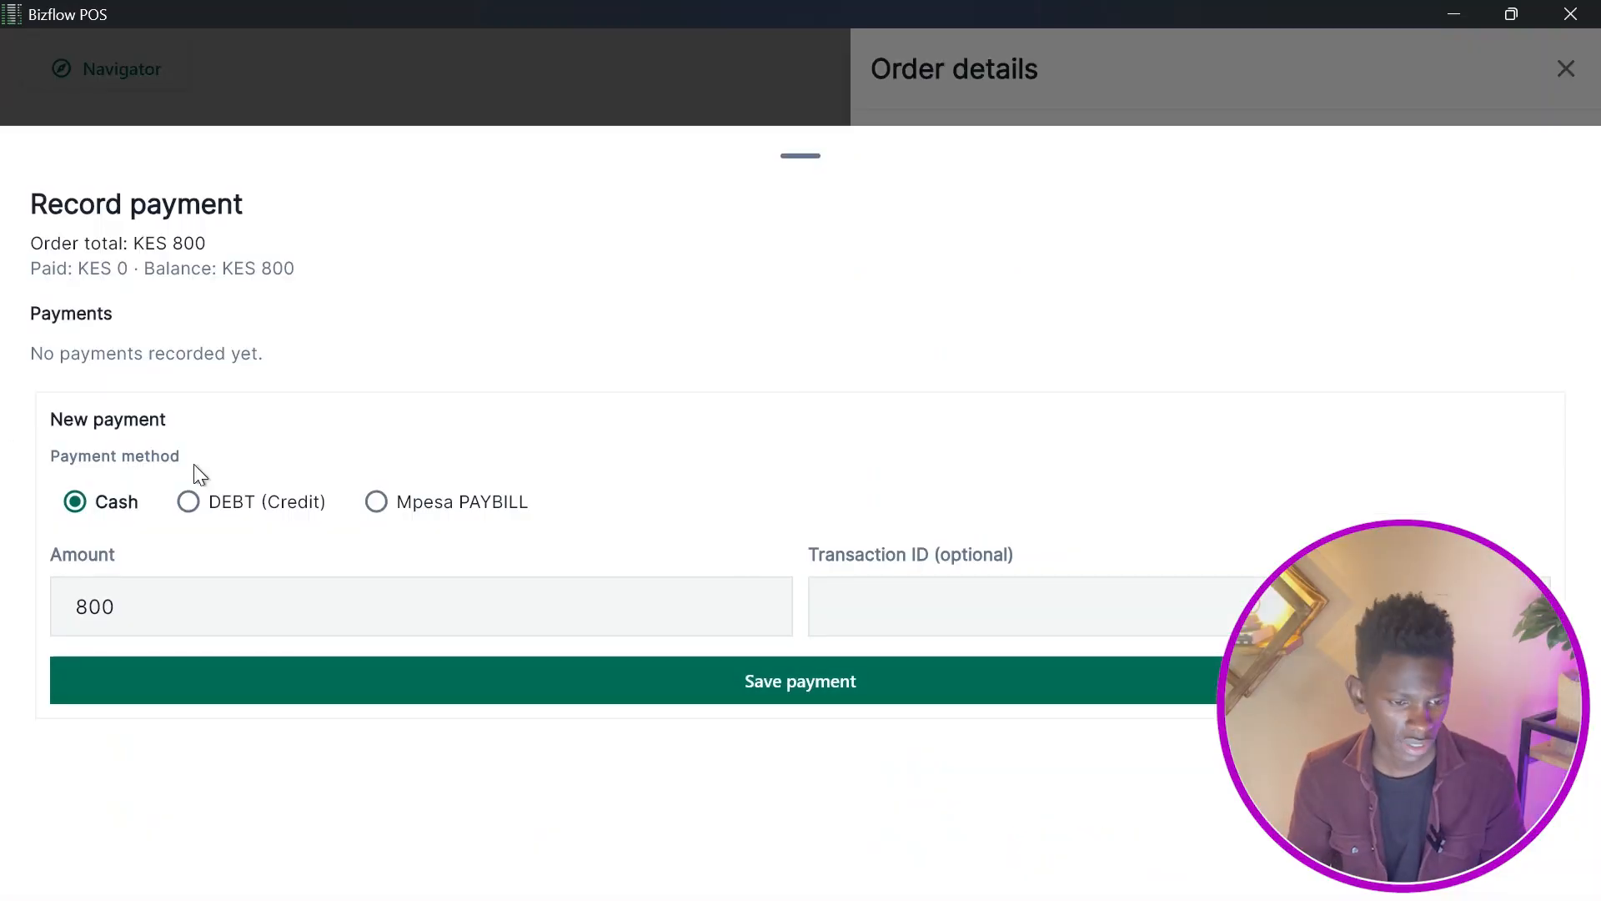
click(236, 516)
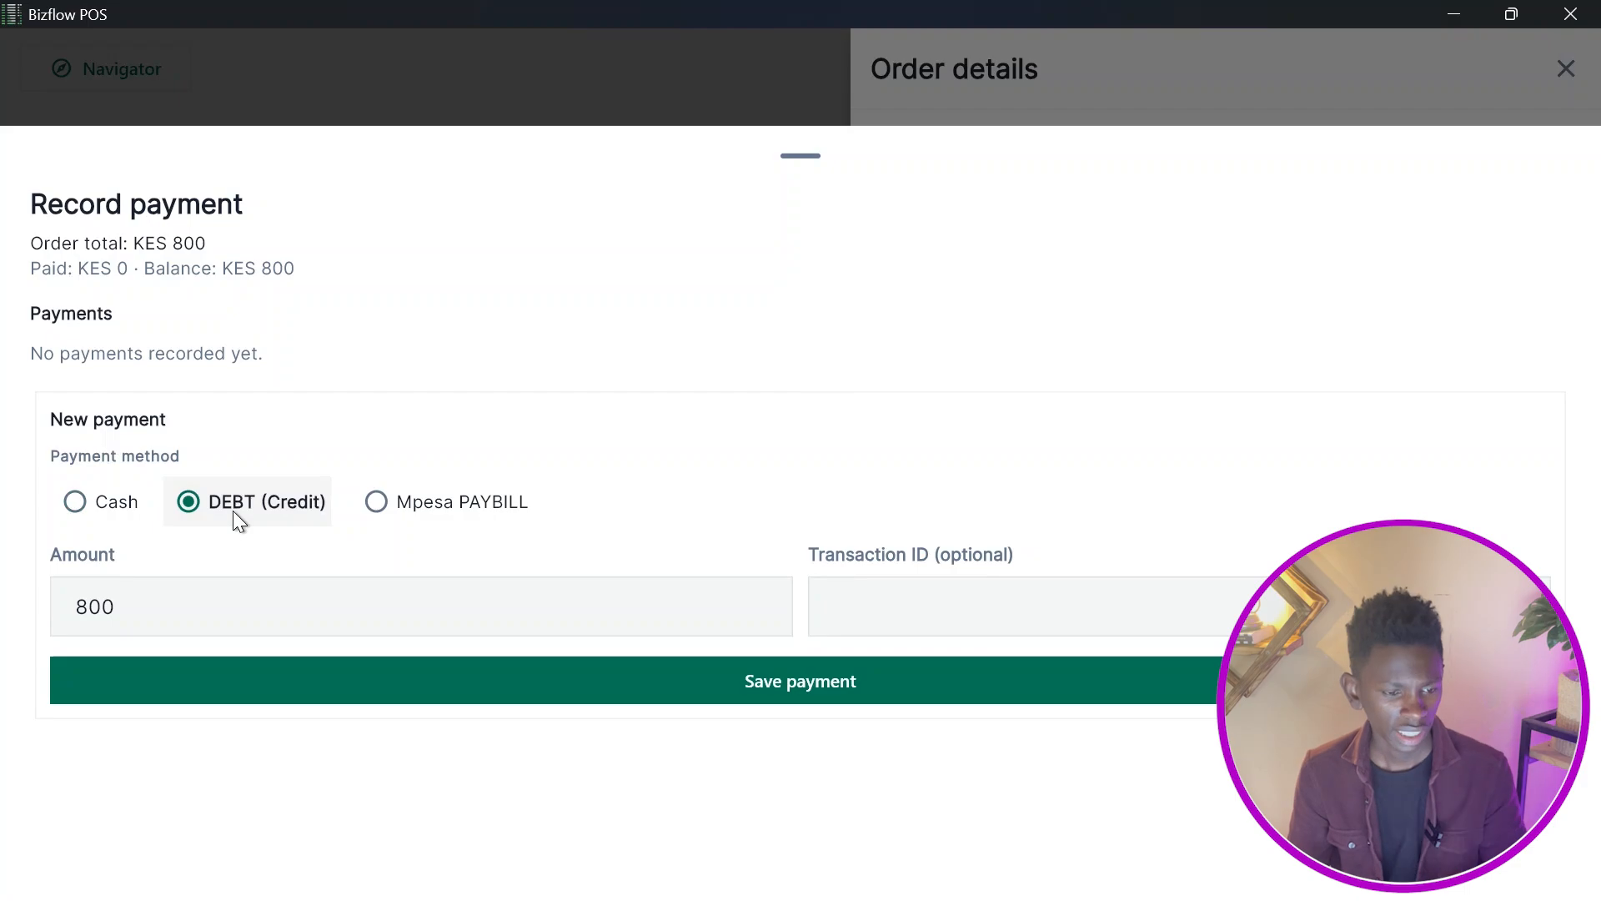
click(429, 685)
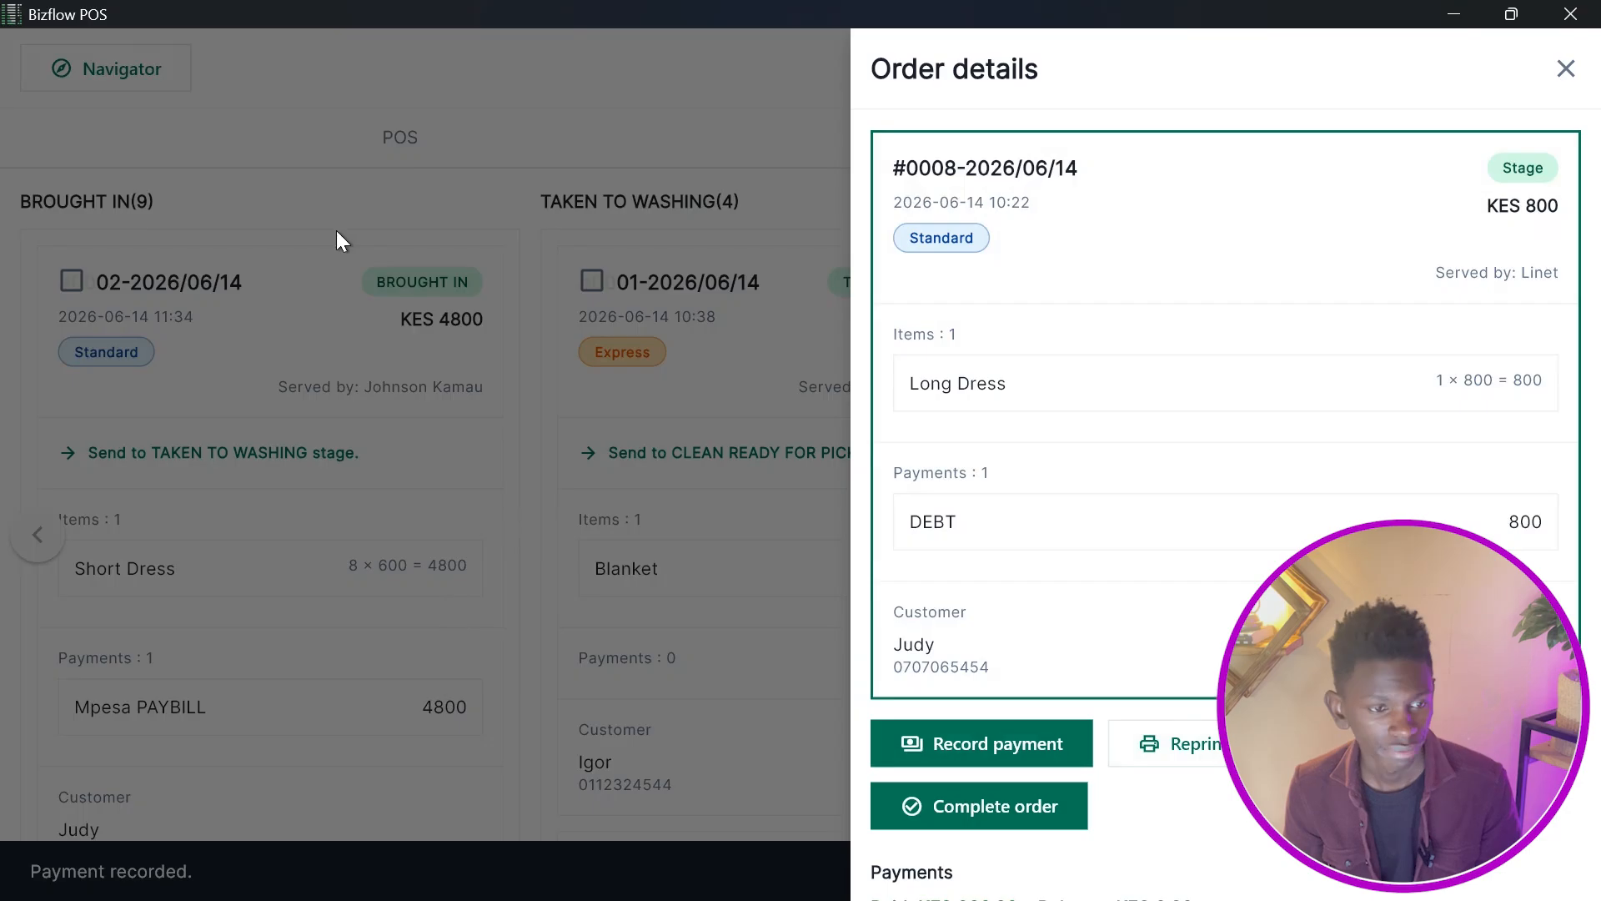
click(337, 231)
Open Customer Invoices and filter the invoice list to the same customer by searching their name.
click(153, 58)
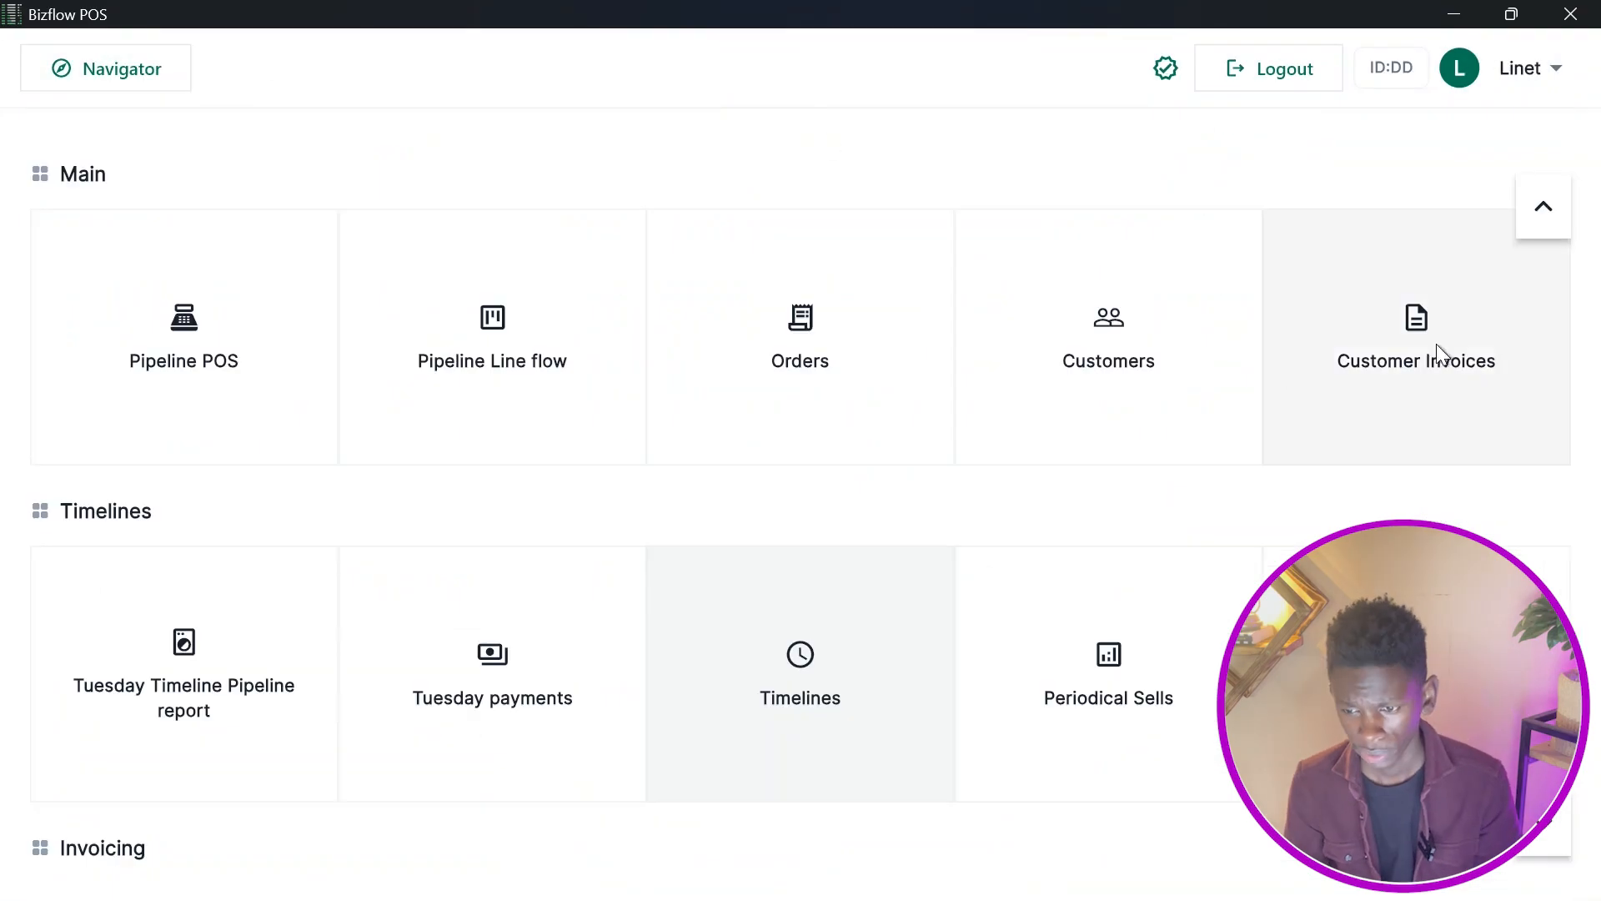
click(1448, 347)
click(430, 492)
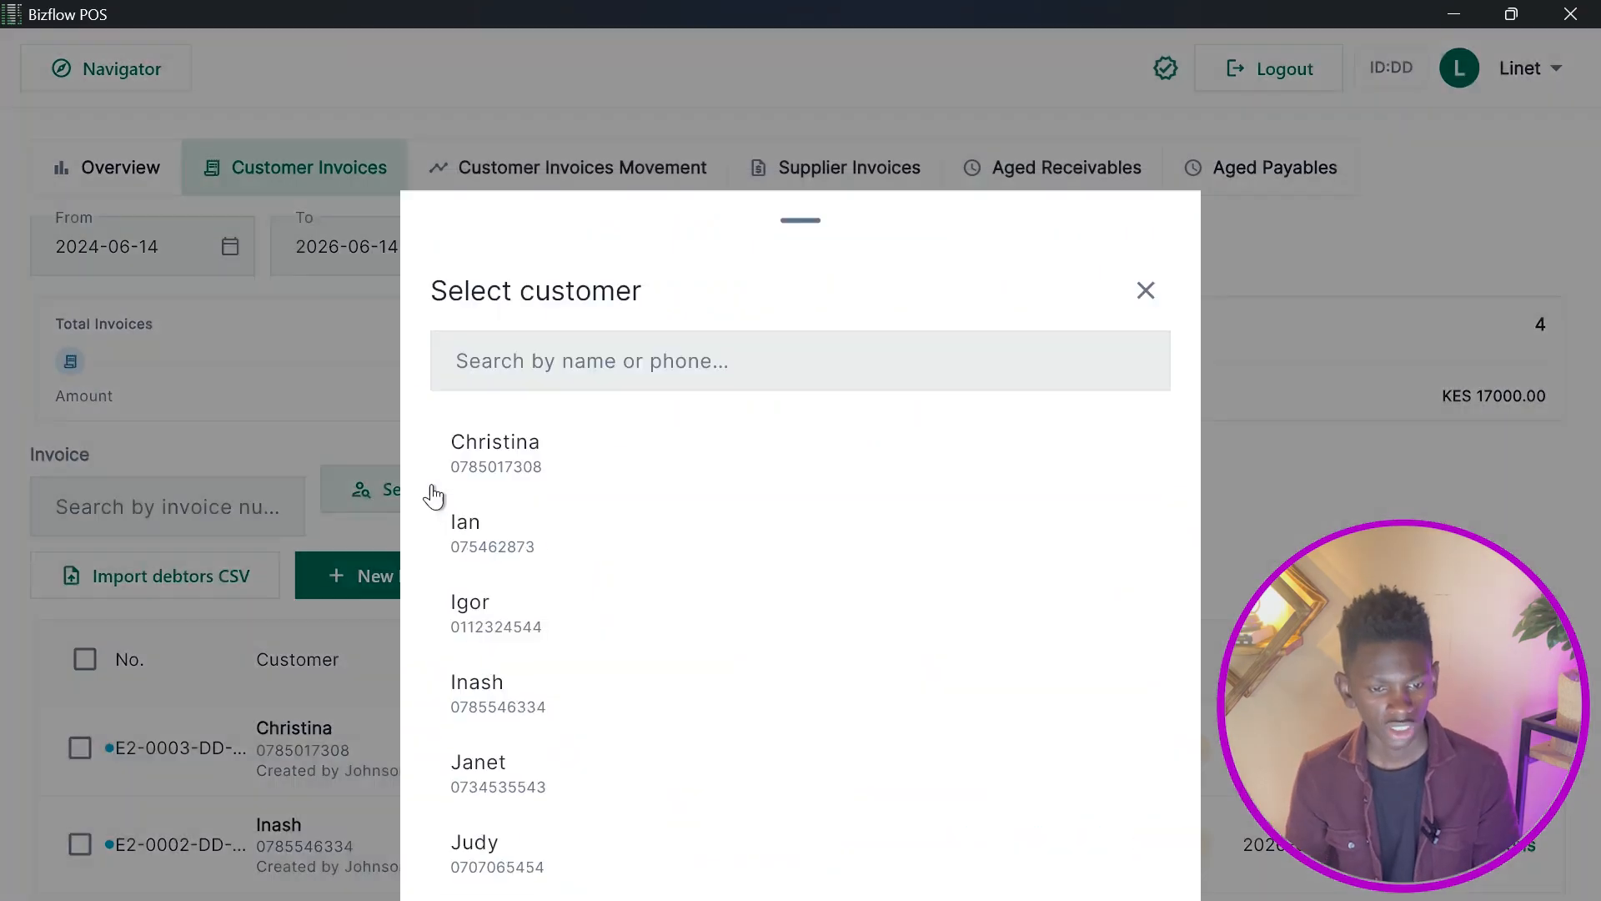
click(537, 197)
text(ju)
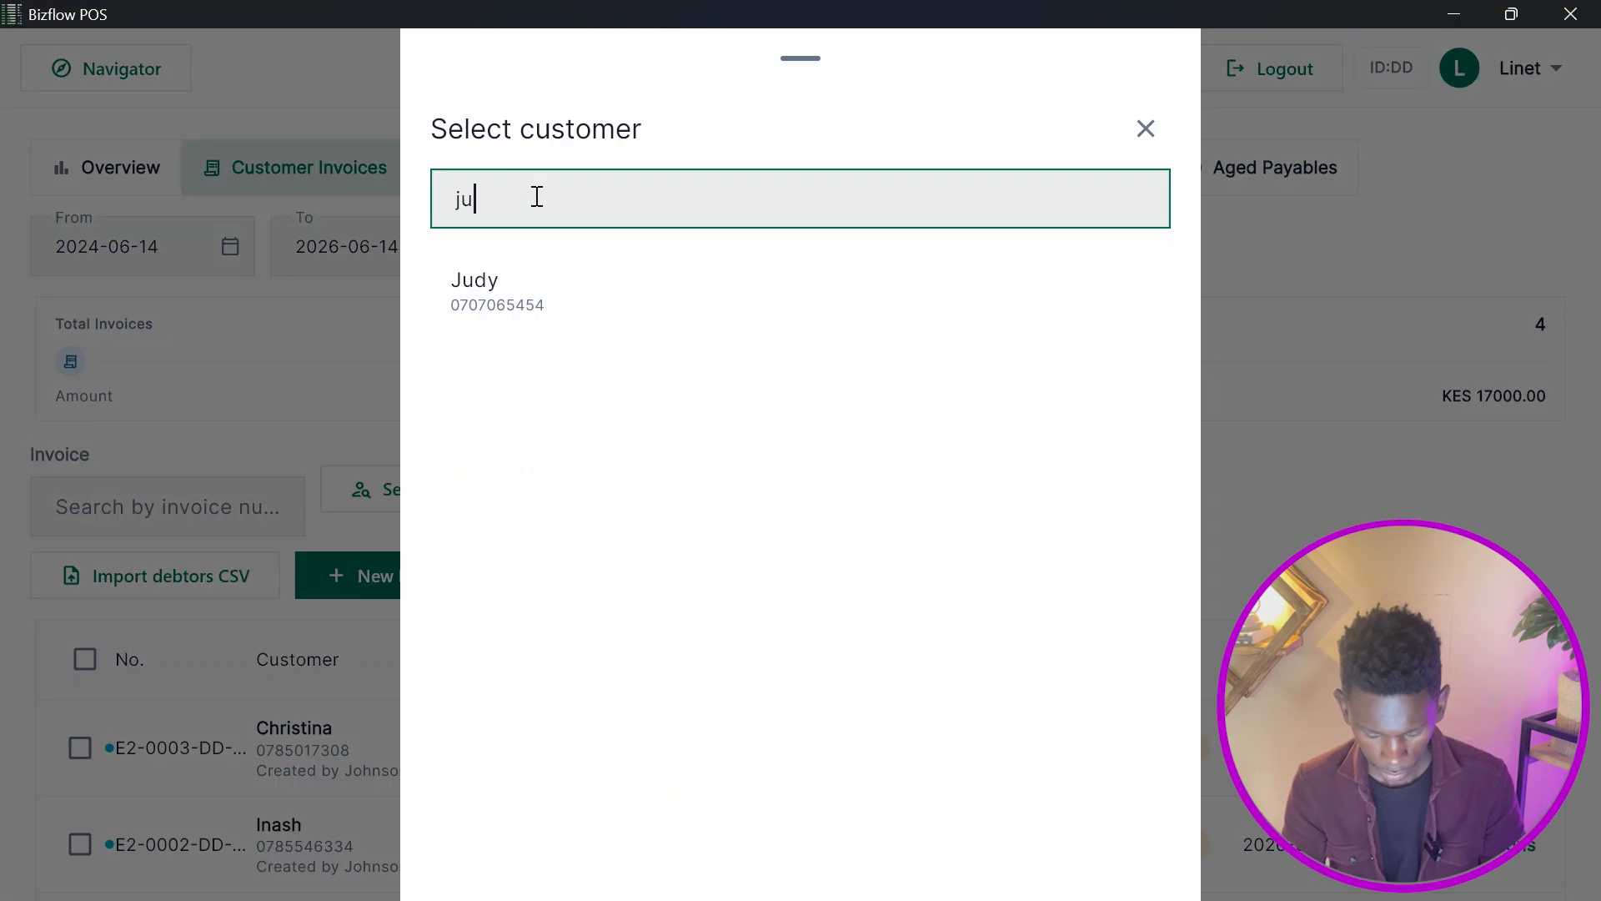
click(576, 290)
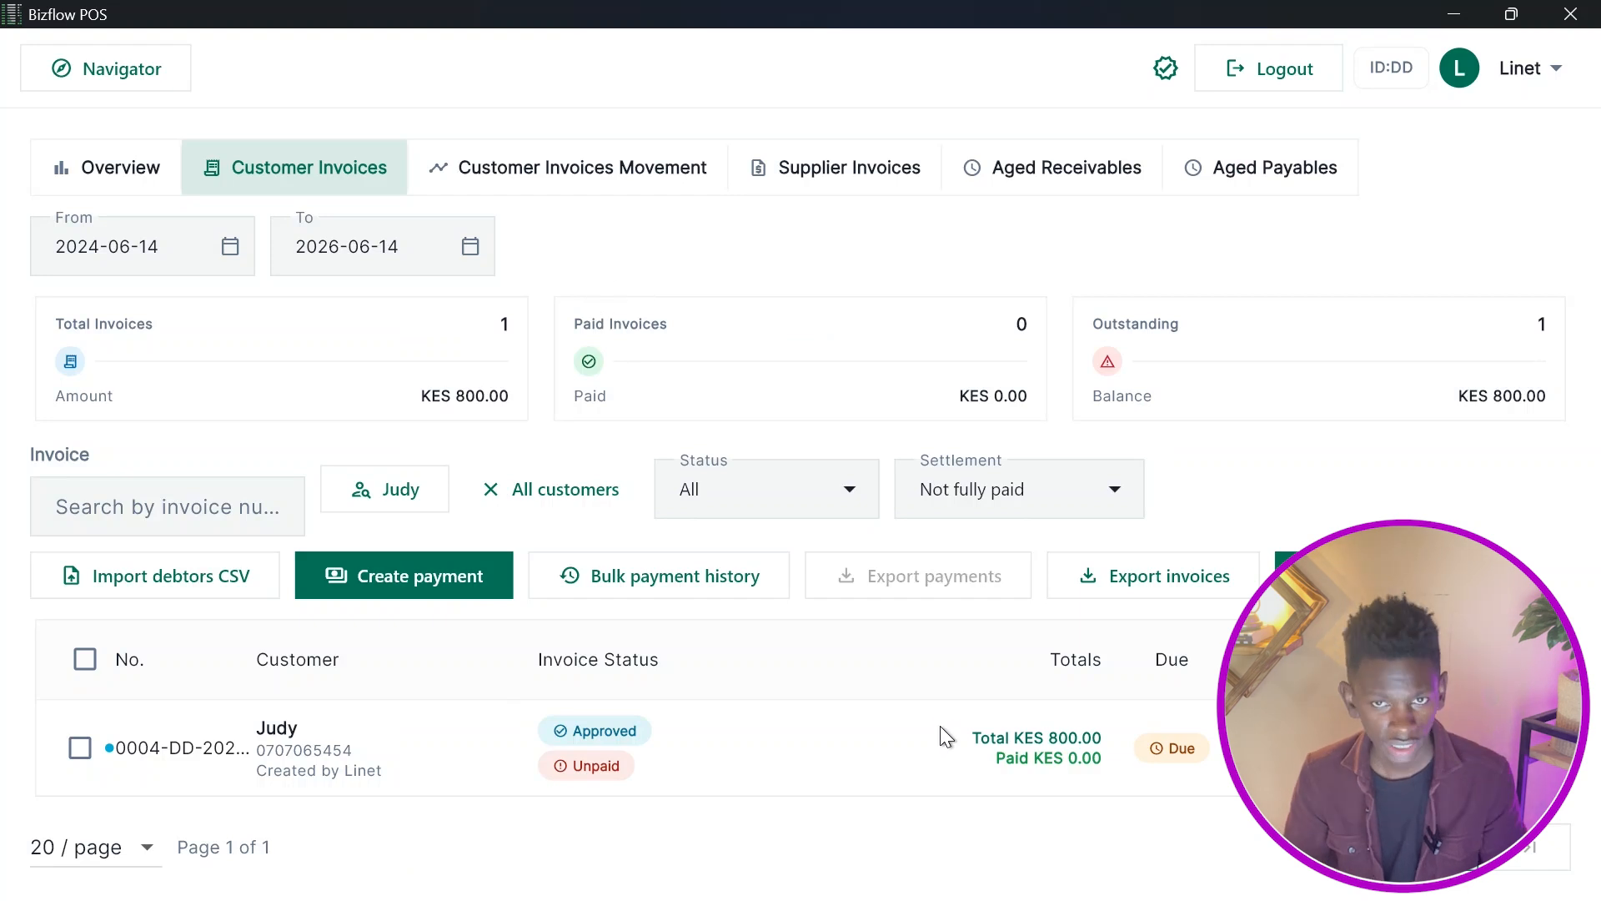
Return to Pipeline POS and add one Blanket from the Bedding category to a new sale.
click(64, 82)
click(255, 355)
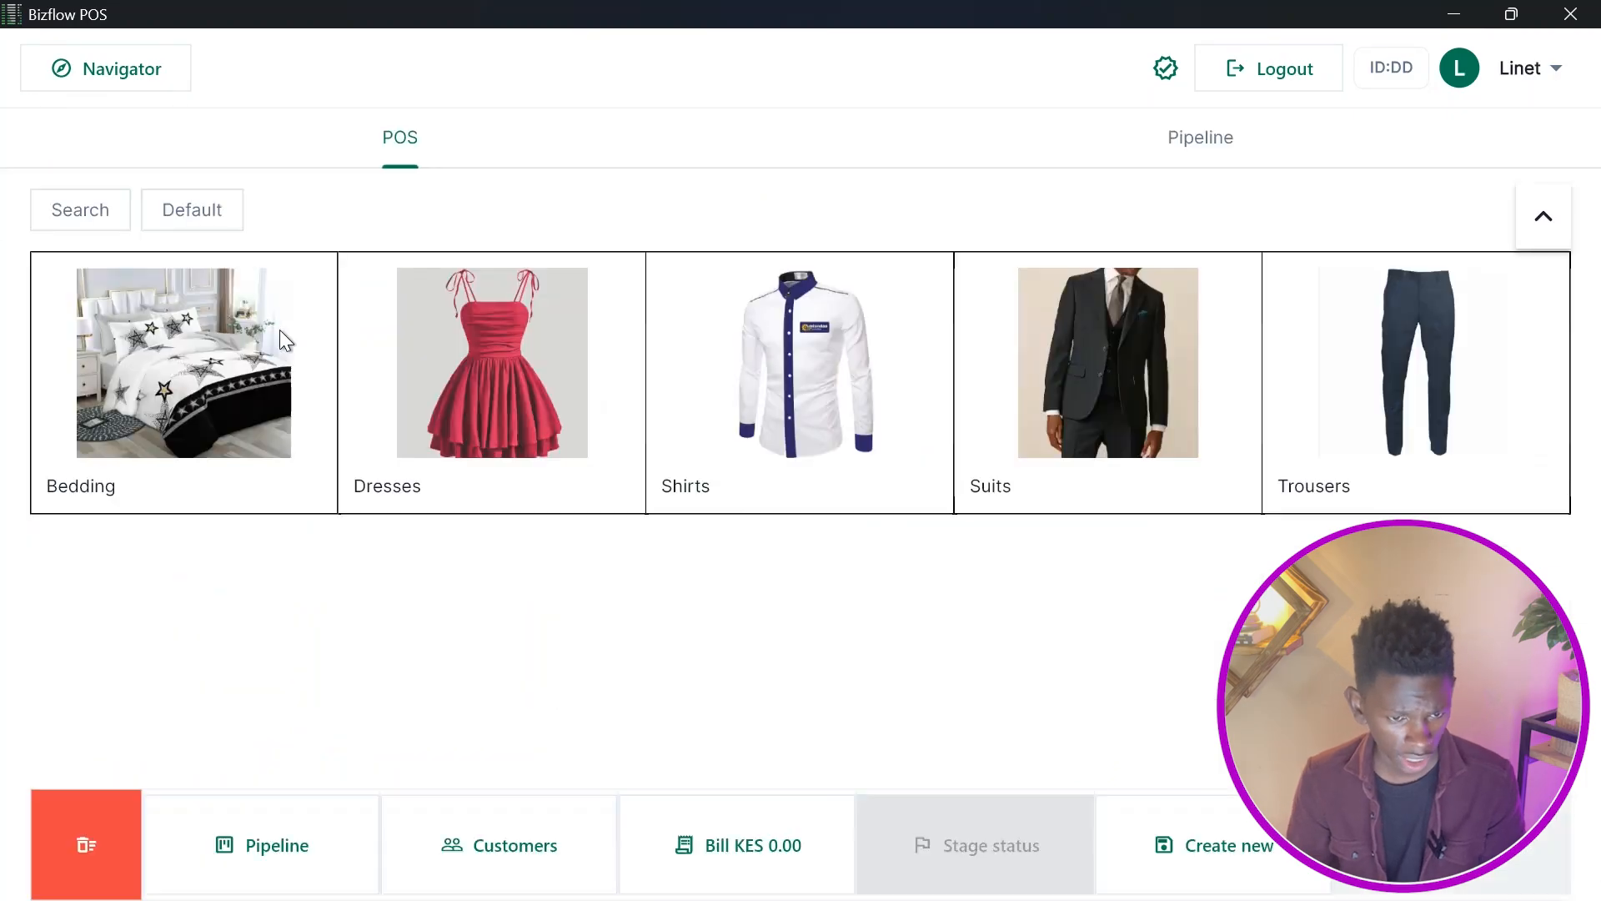
click(278, 334)
click(557, 729)
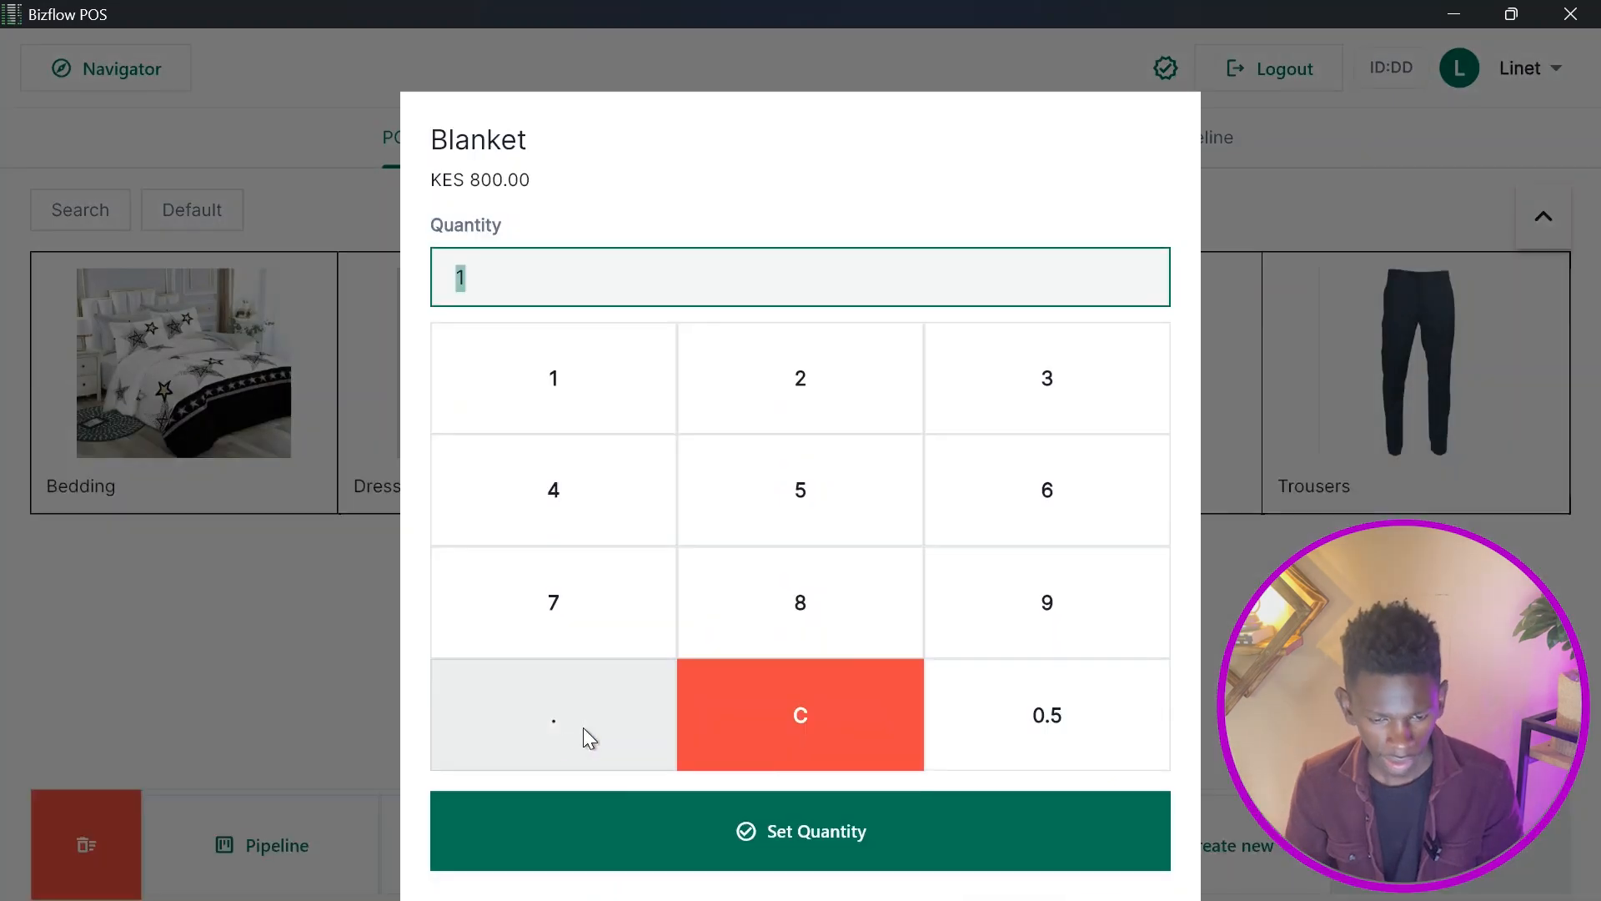
click(619, 871)
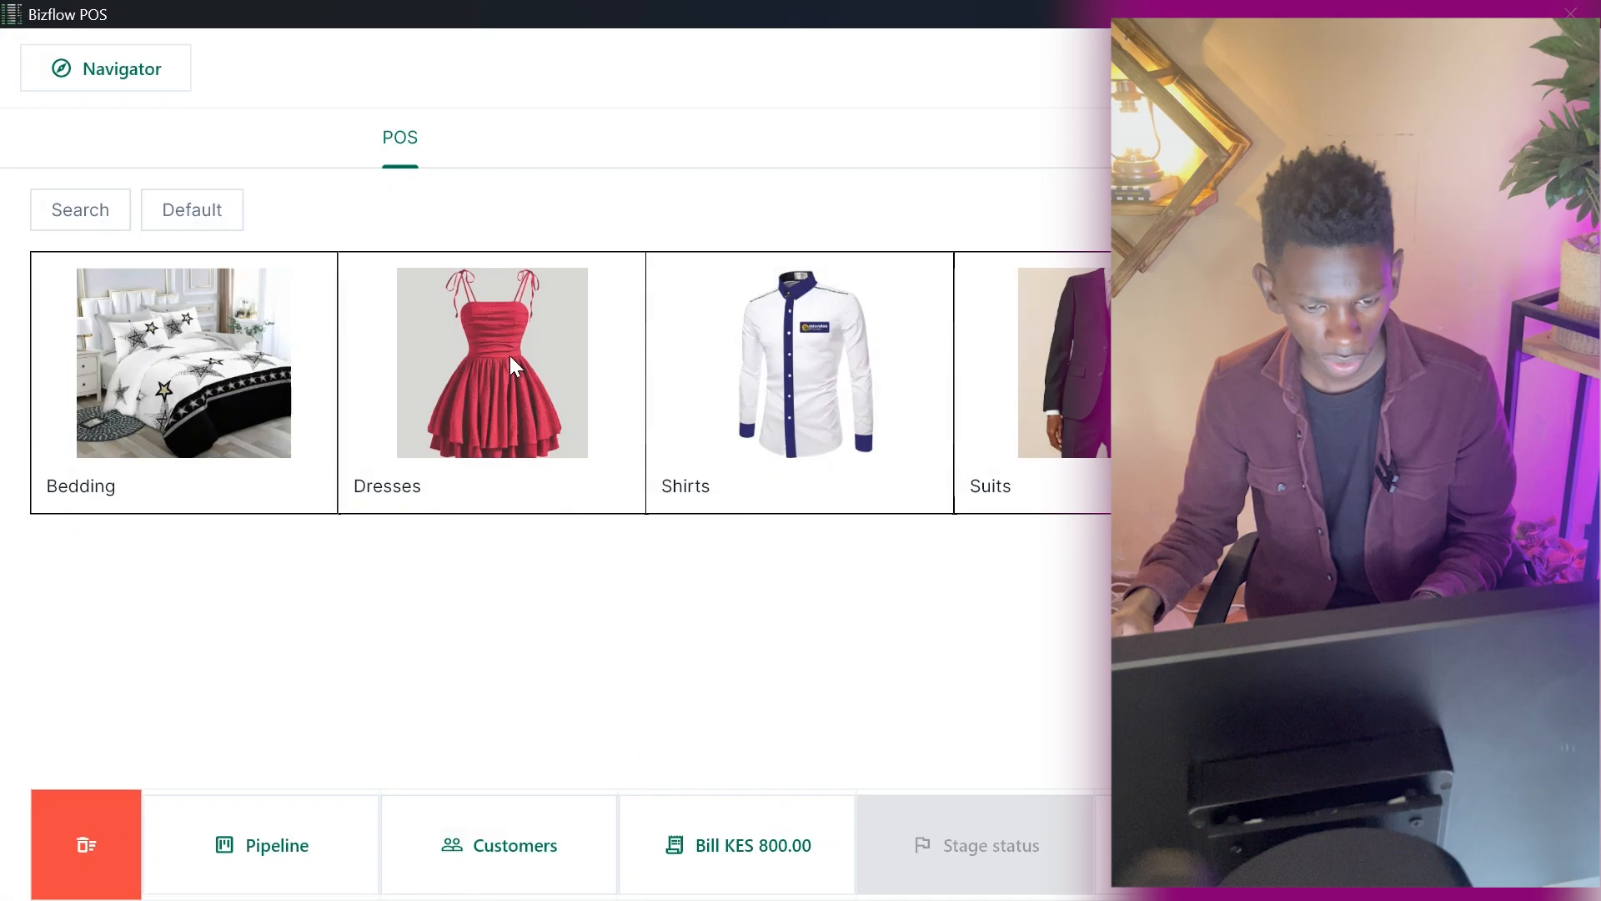
Assign the same existing customer to the new sale from the customer list.
click(524, 854)
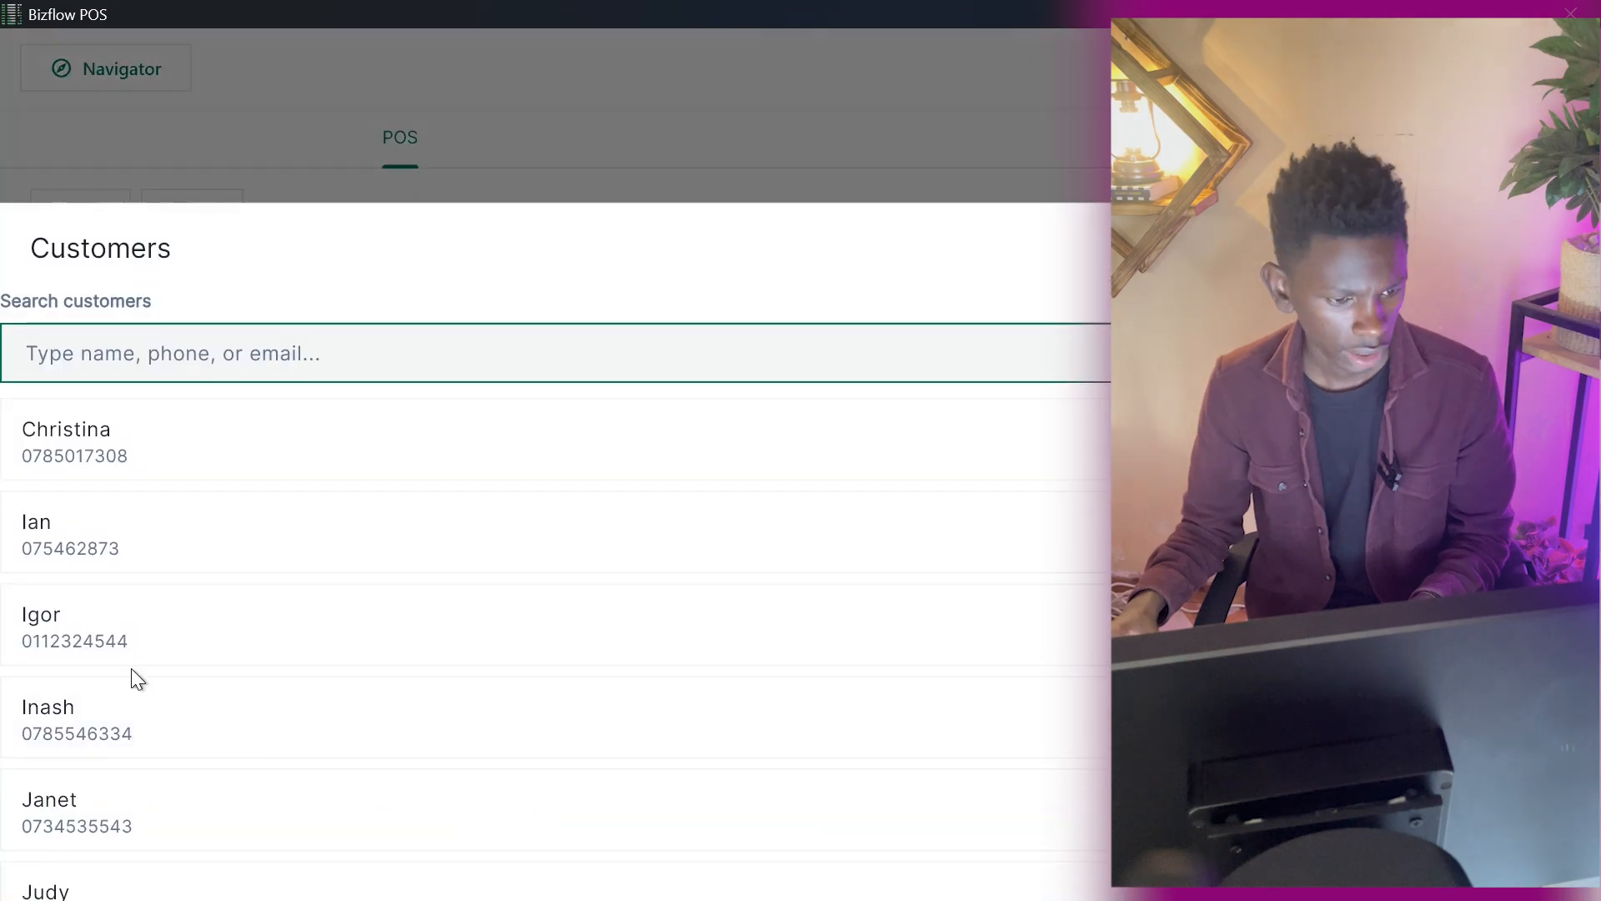
mouse_move(167, 884)
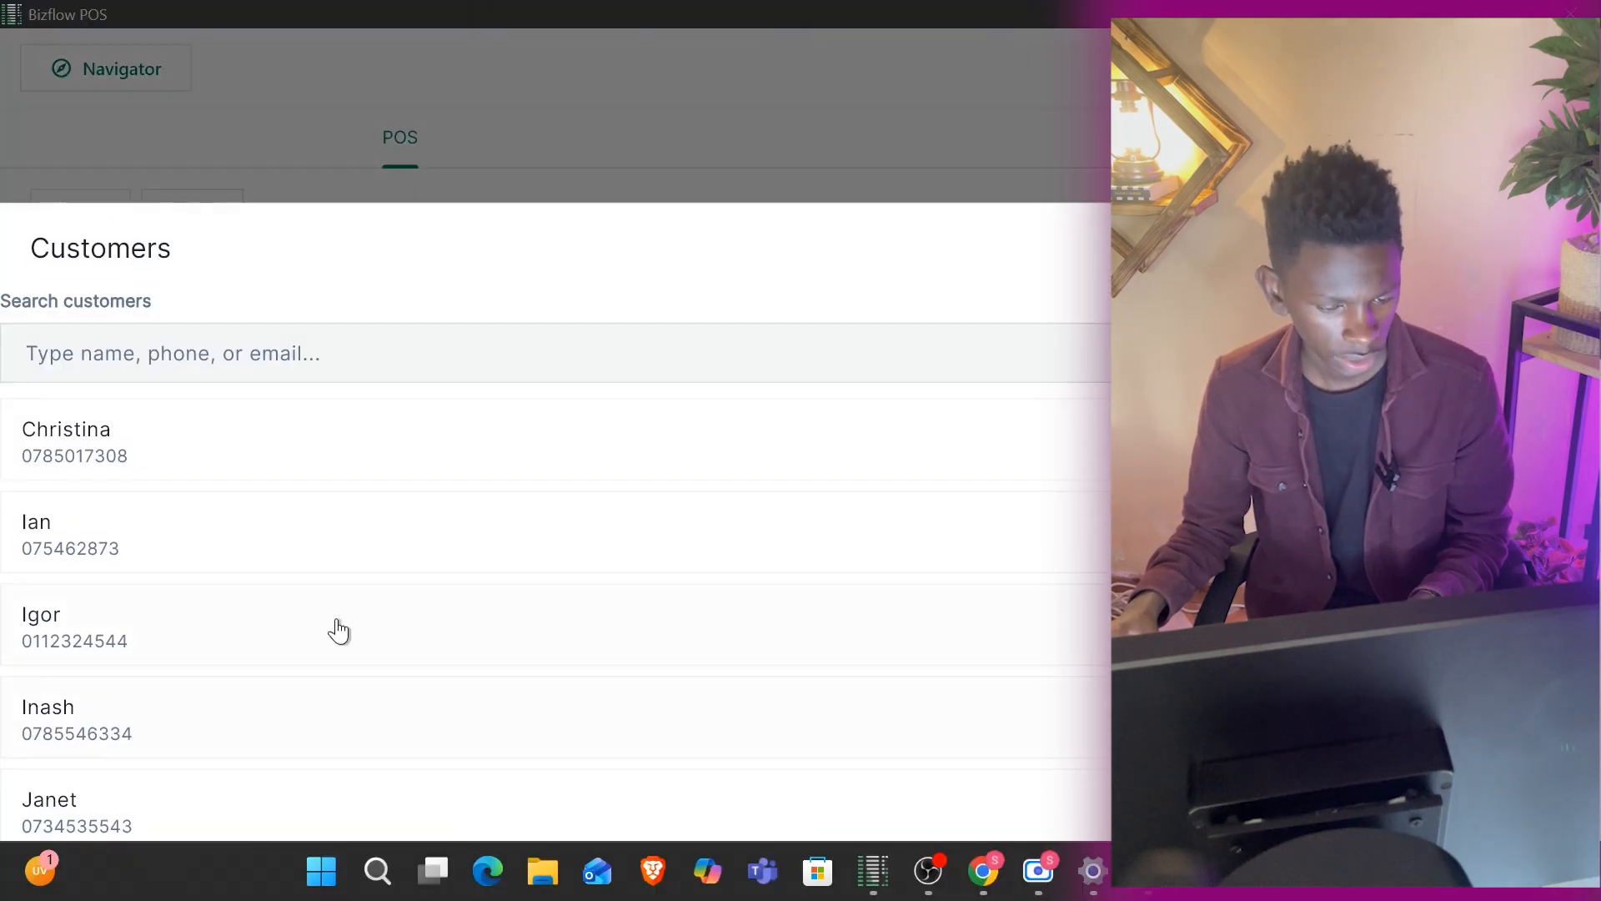
click(314, 72)
click(593, 797)
scroll(267, 693, down, 3)
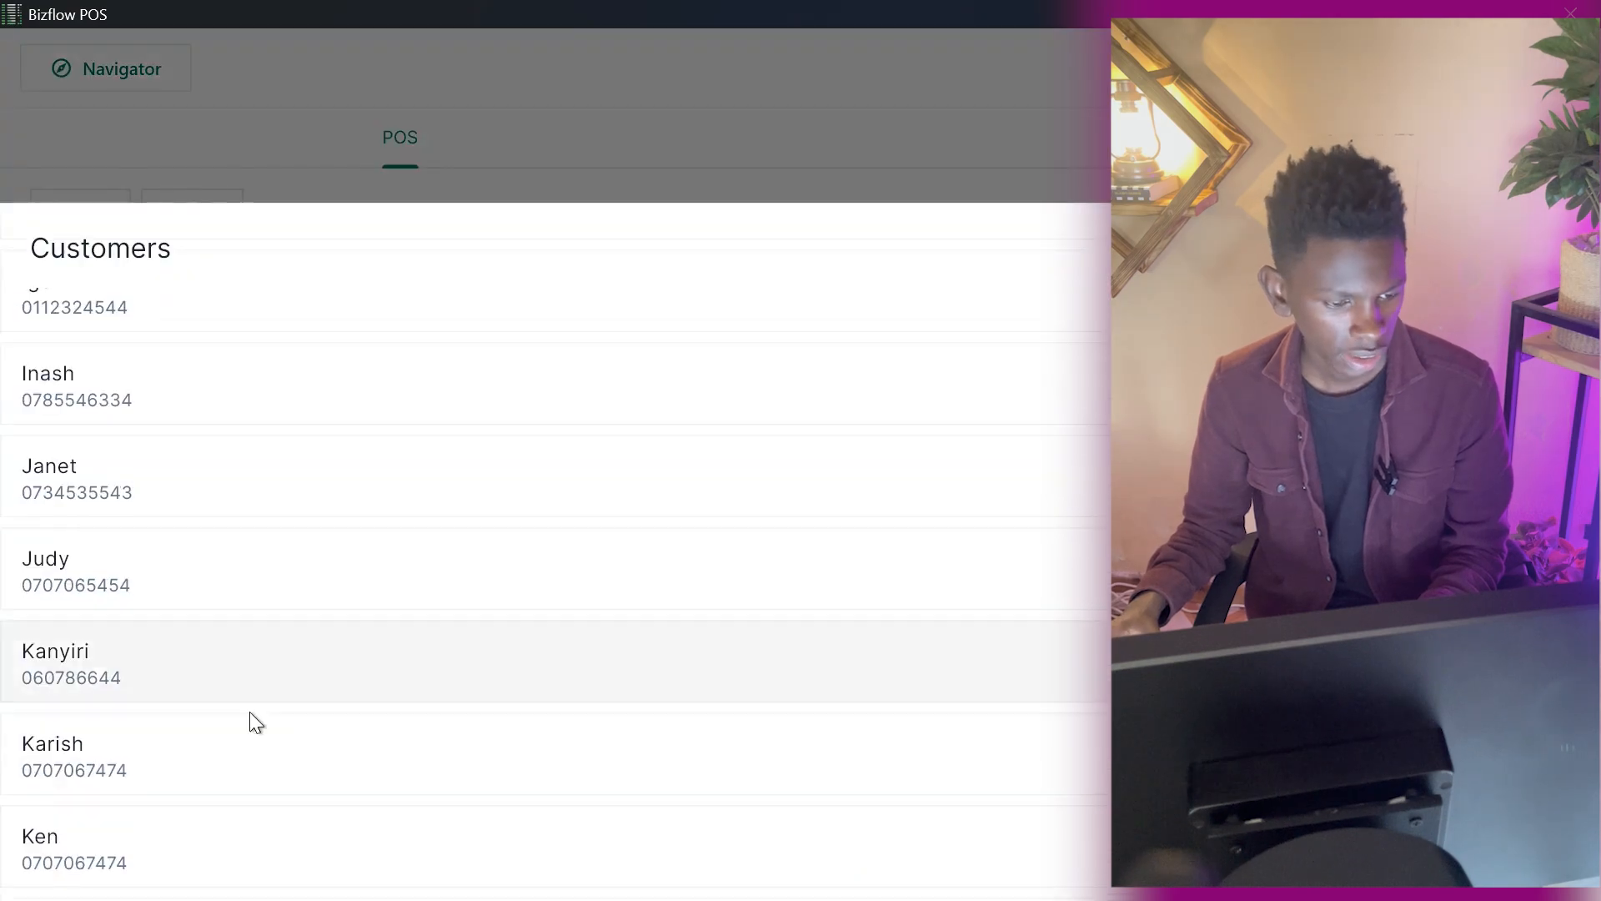
click(104, 576)
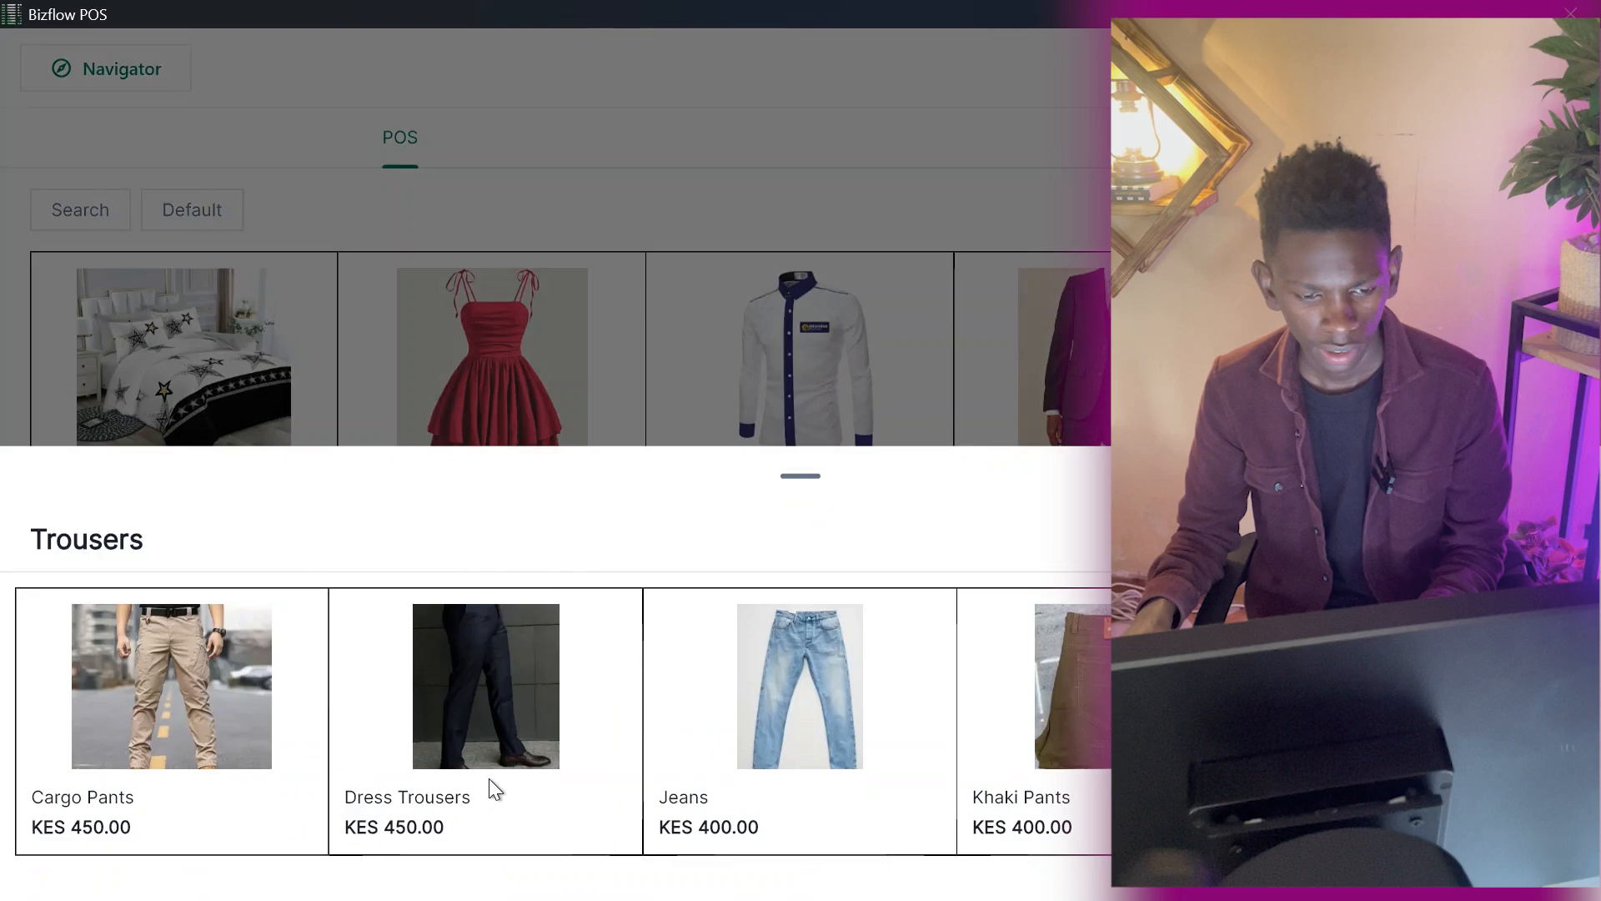
Add five Dress Trousers from the Trousers category to the sale.
click(482, 722)
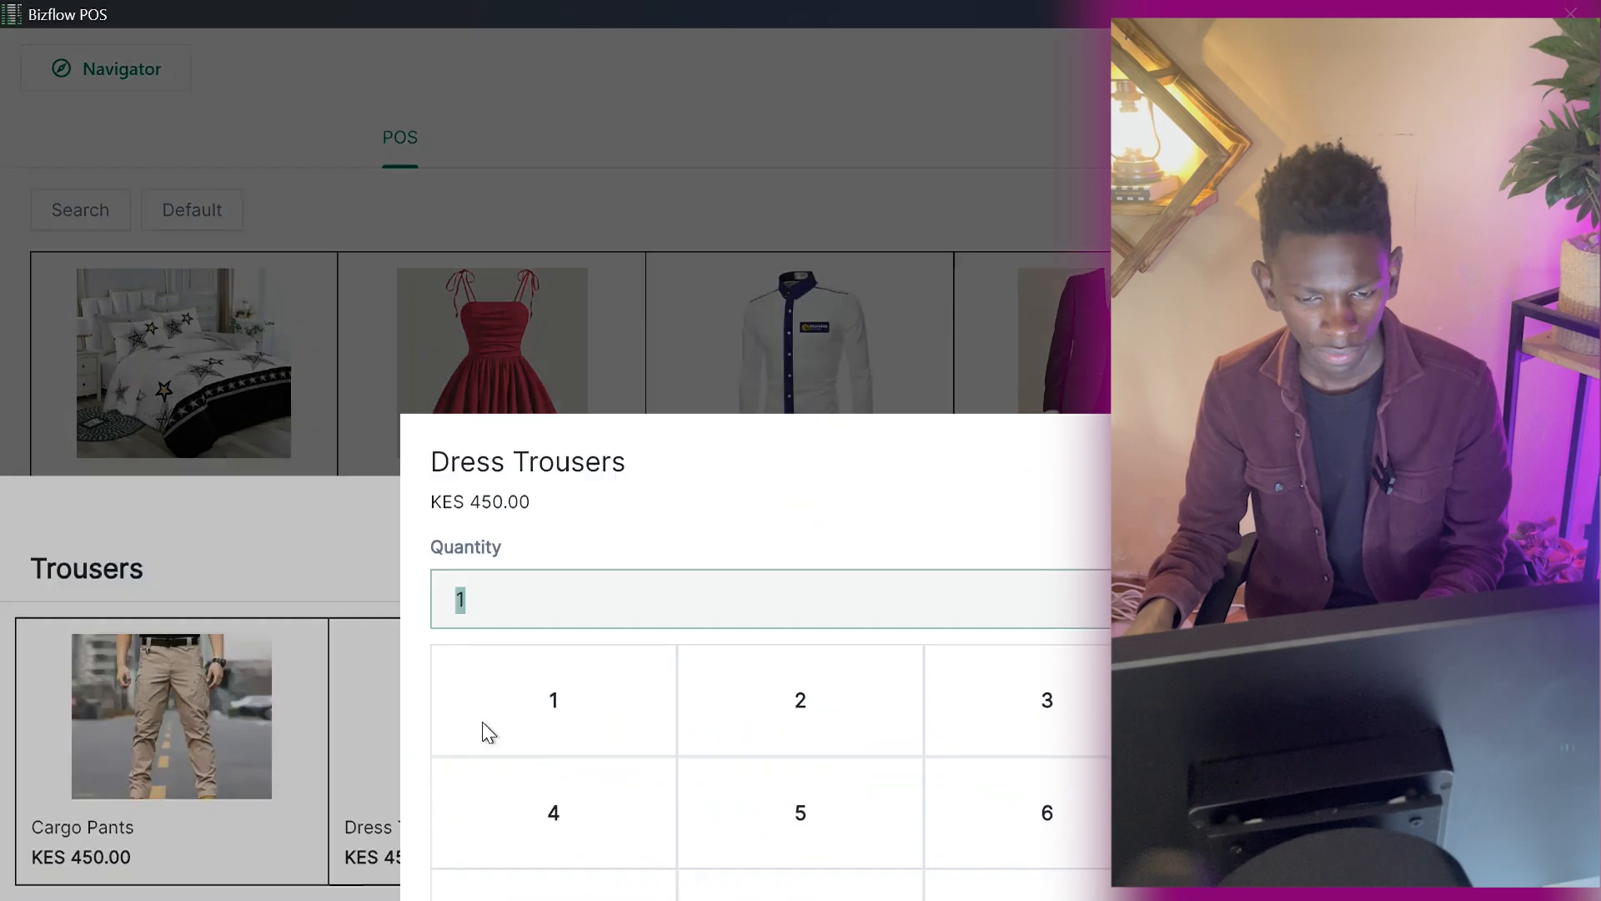
click(801, 489)
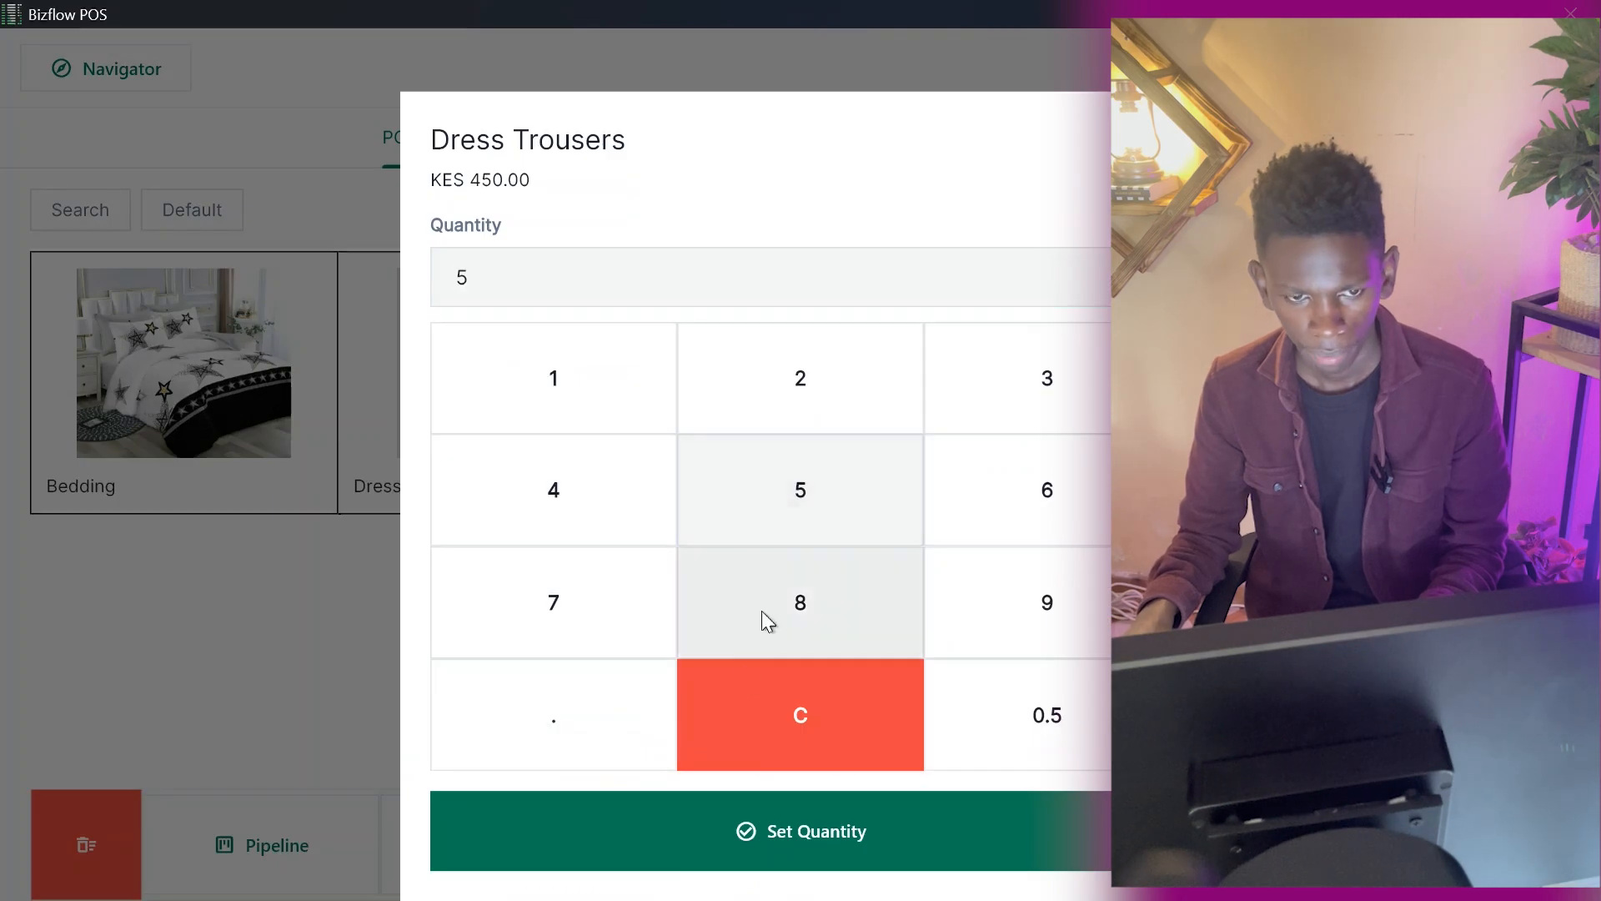
click(672, 830)
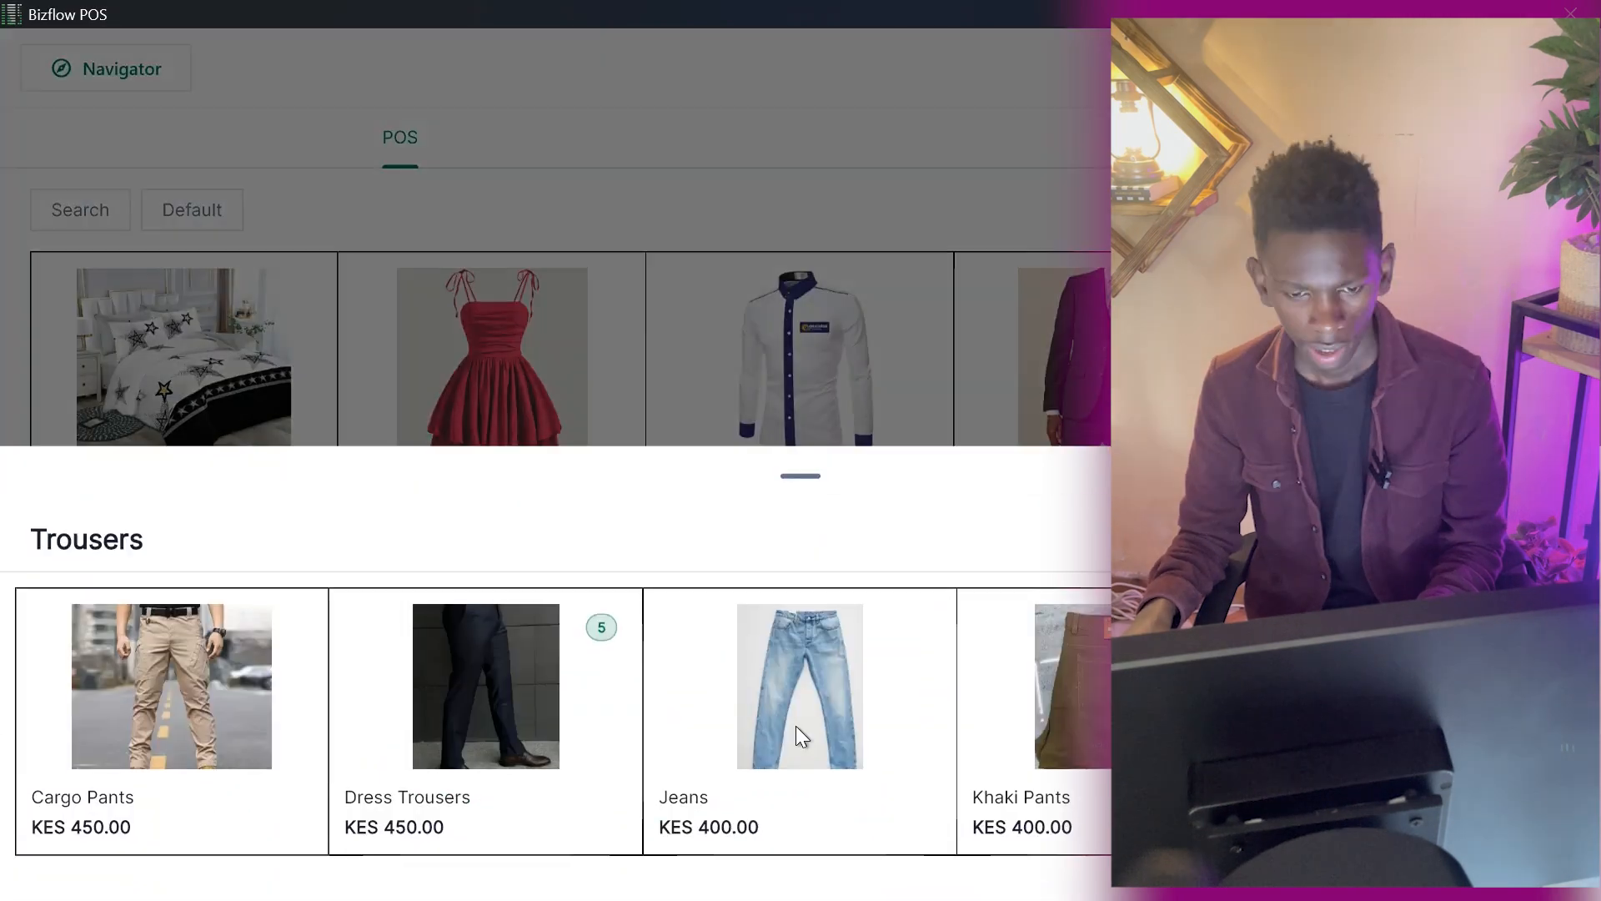
Add Khaki Pants to the sale and create it as a standard order.
click(1071, 718)
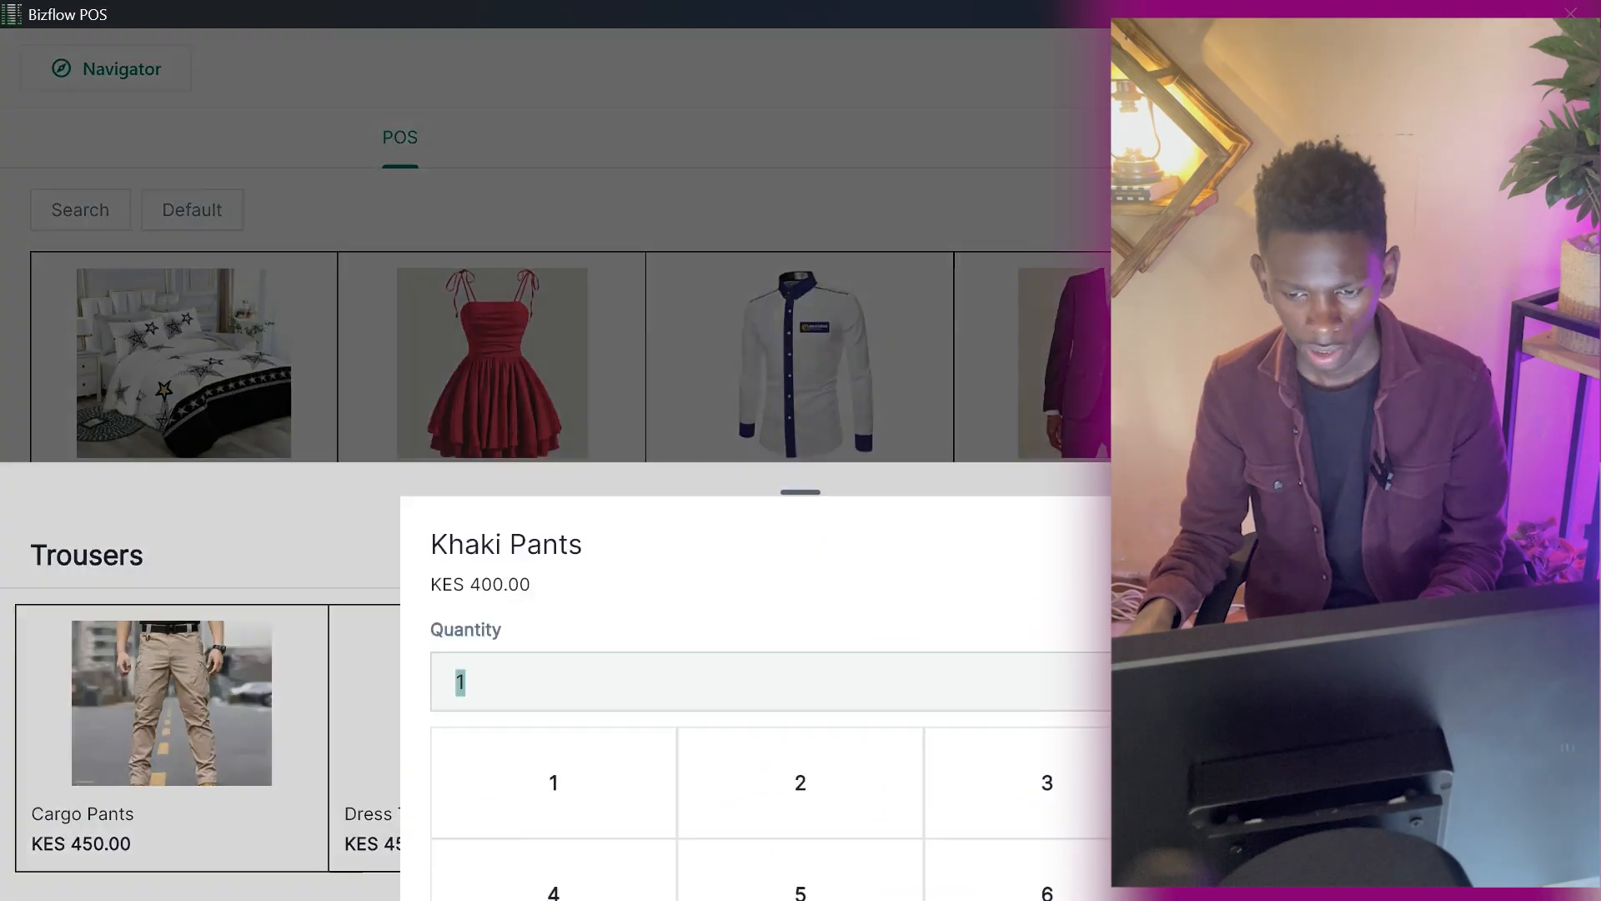
click(801, 594)
click(709, 838)
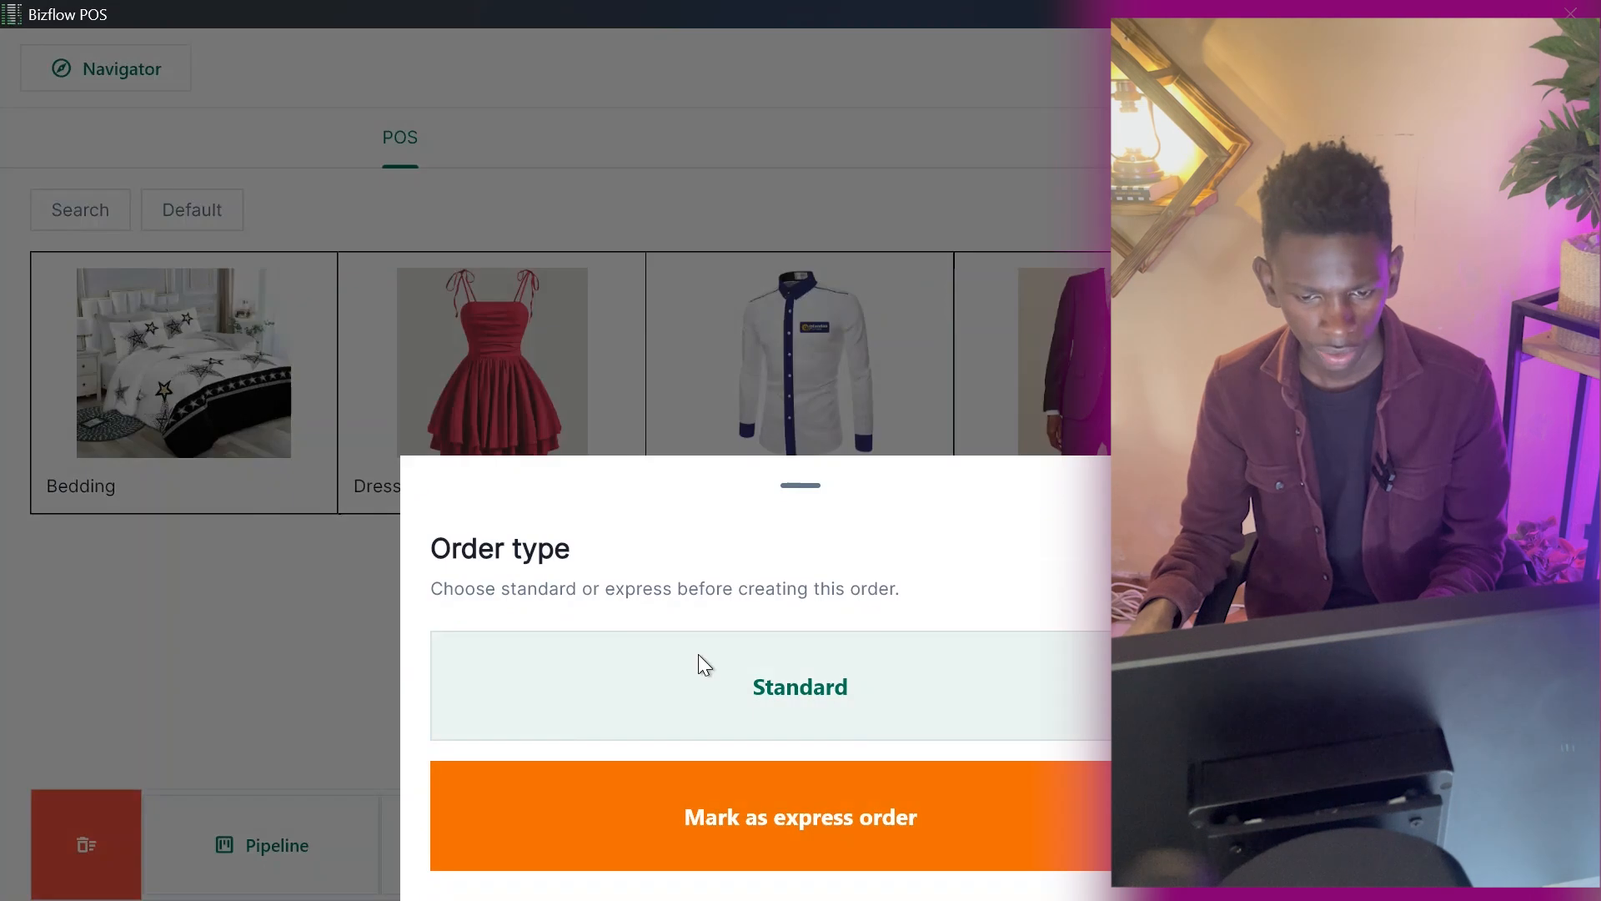
click(684, 666)
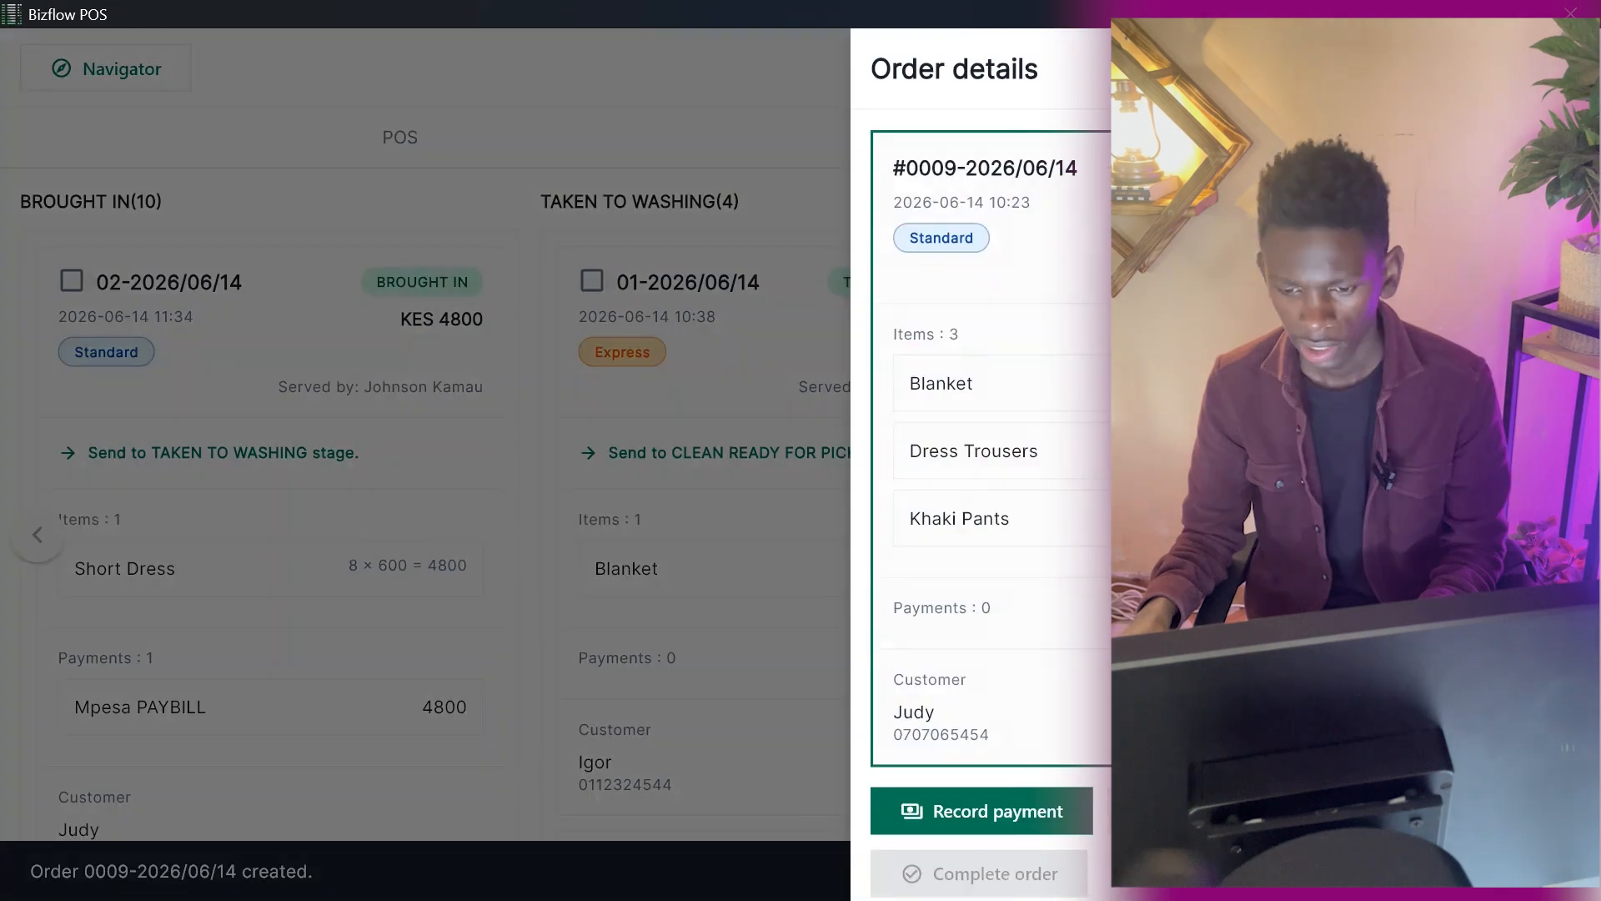
Record a DEBT (Credit) payment of 6250 for the newly created order.
click(967, 813)
click(232, 492)
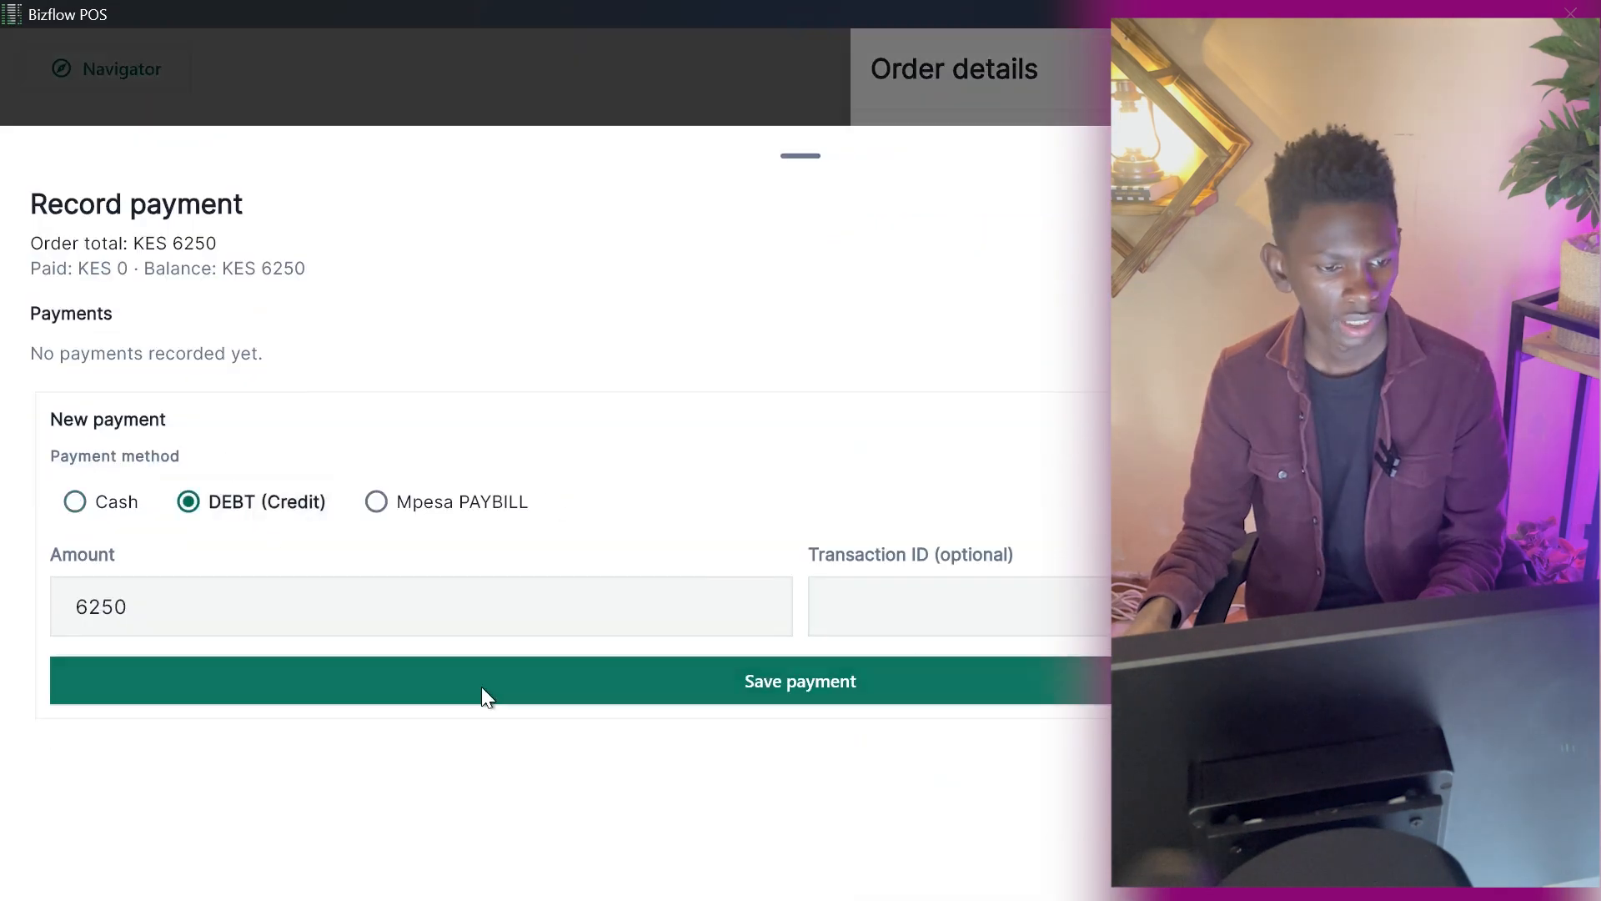
click(482, 671)
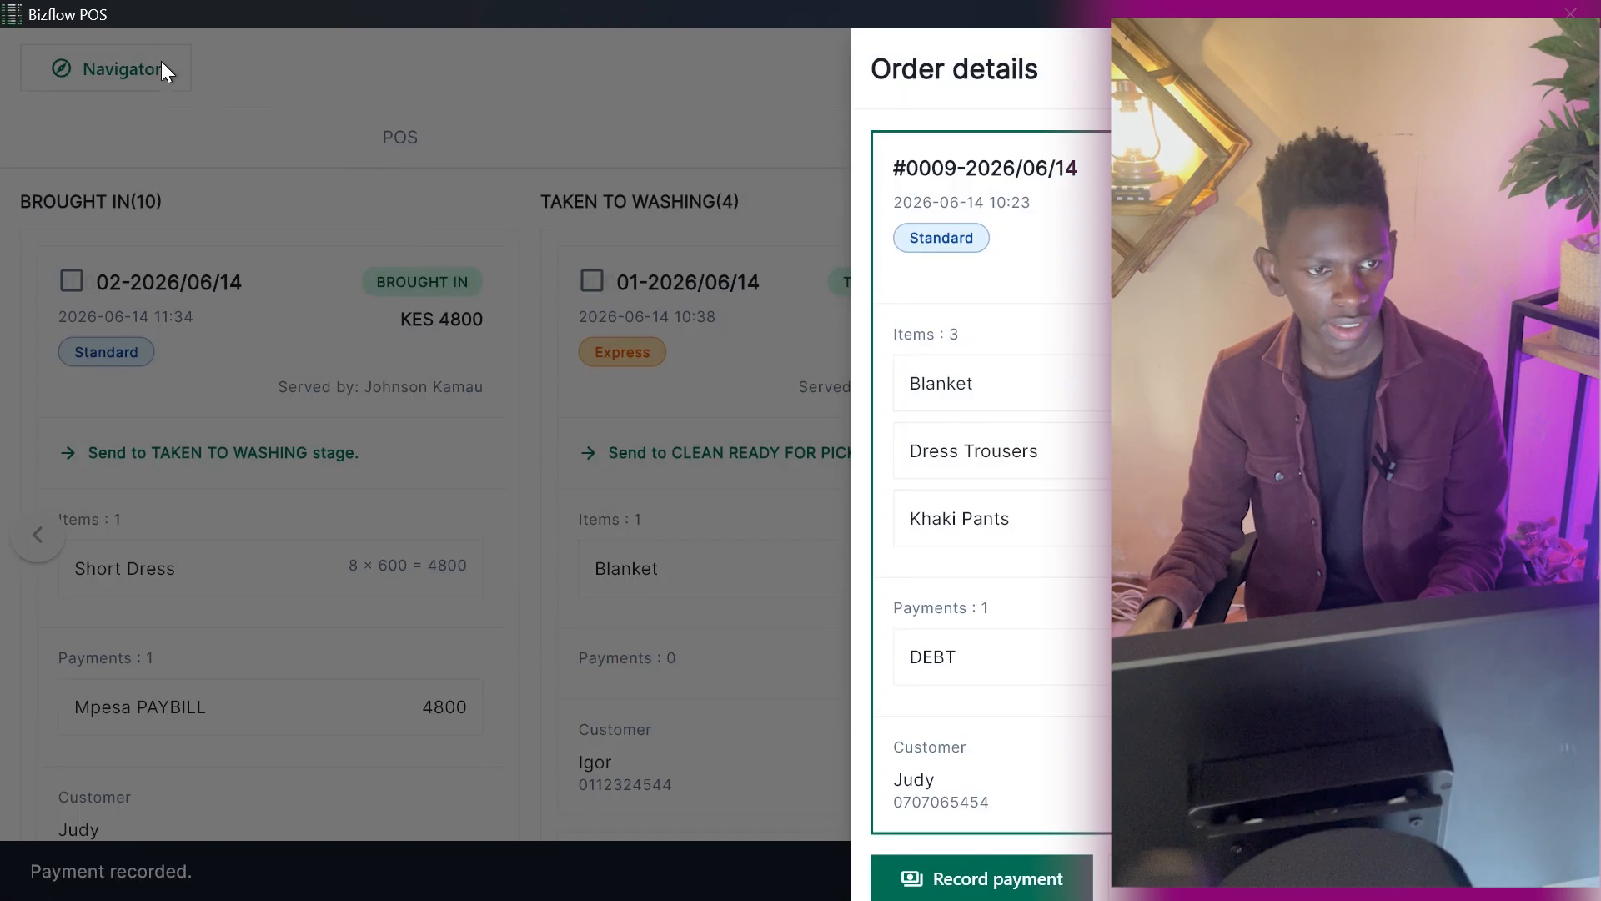
Open Customer Invoices and filter the invoices by the same existing customer.
click(161, 64)
click(126, 87)
click(1360, 350)
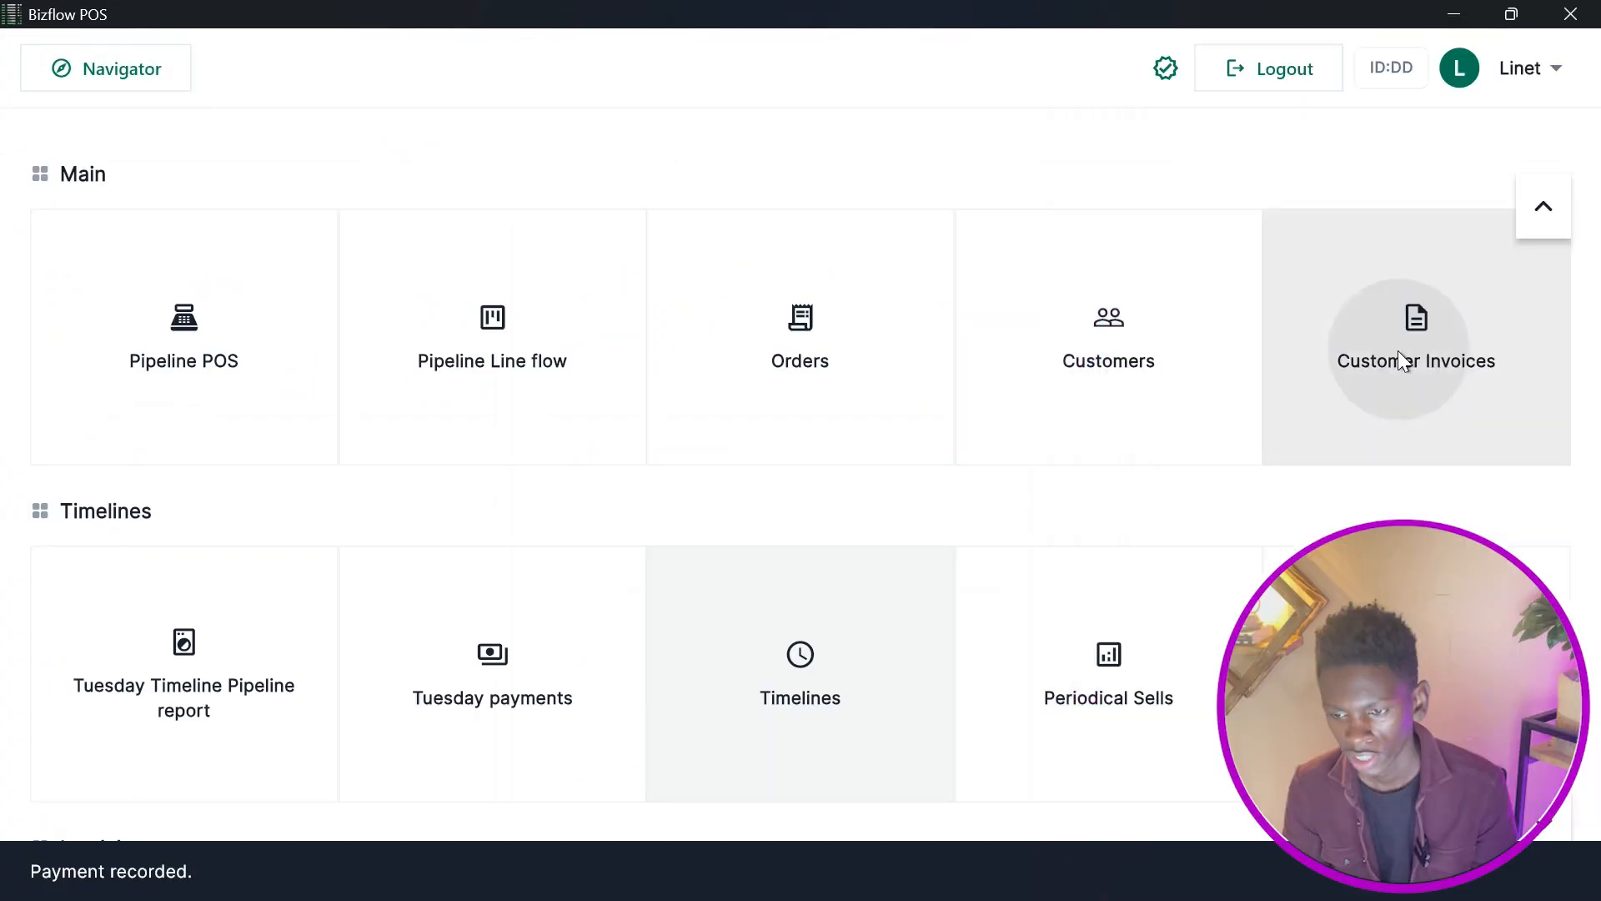
click(422, 487)
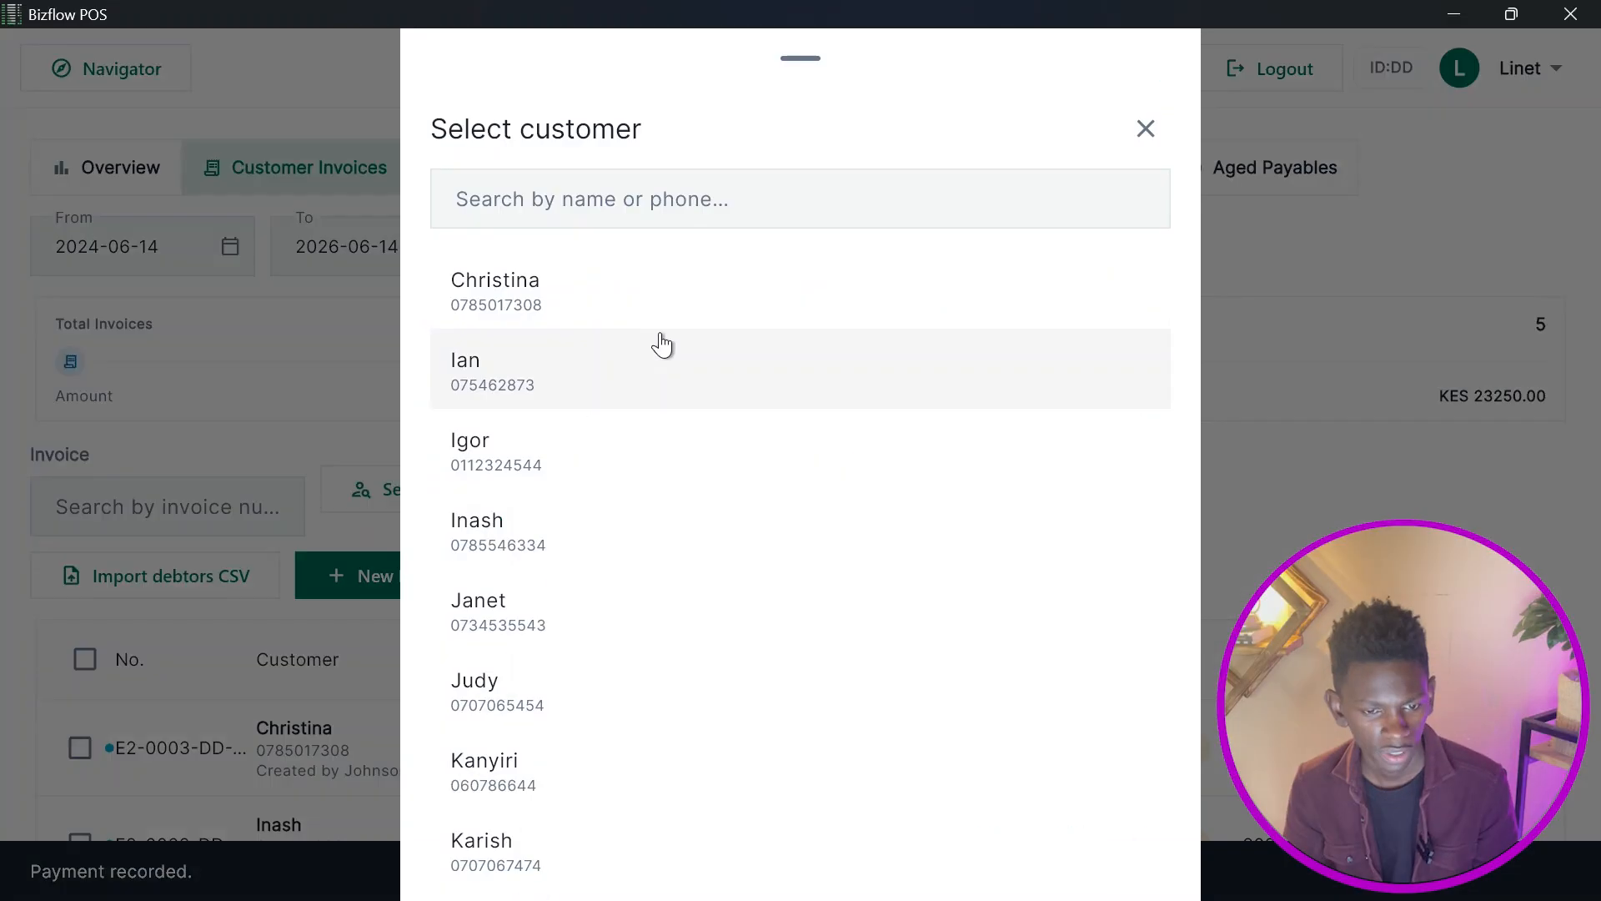
click(615, 712)
Select both of the customer's unpaid invoices and generate one combined invoice from them.
scroll(737, 662, down, 2)
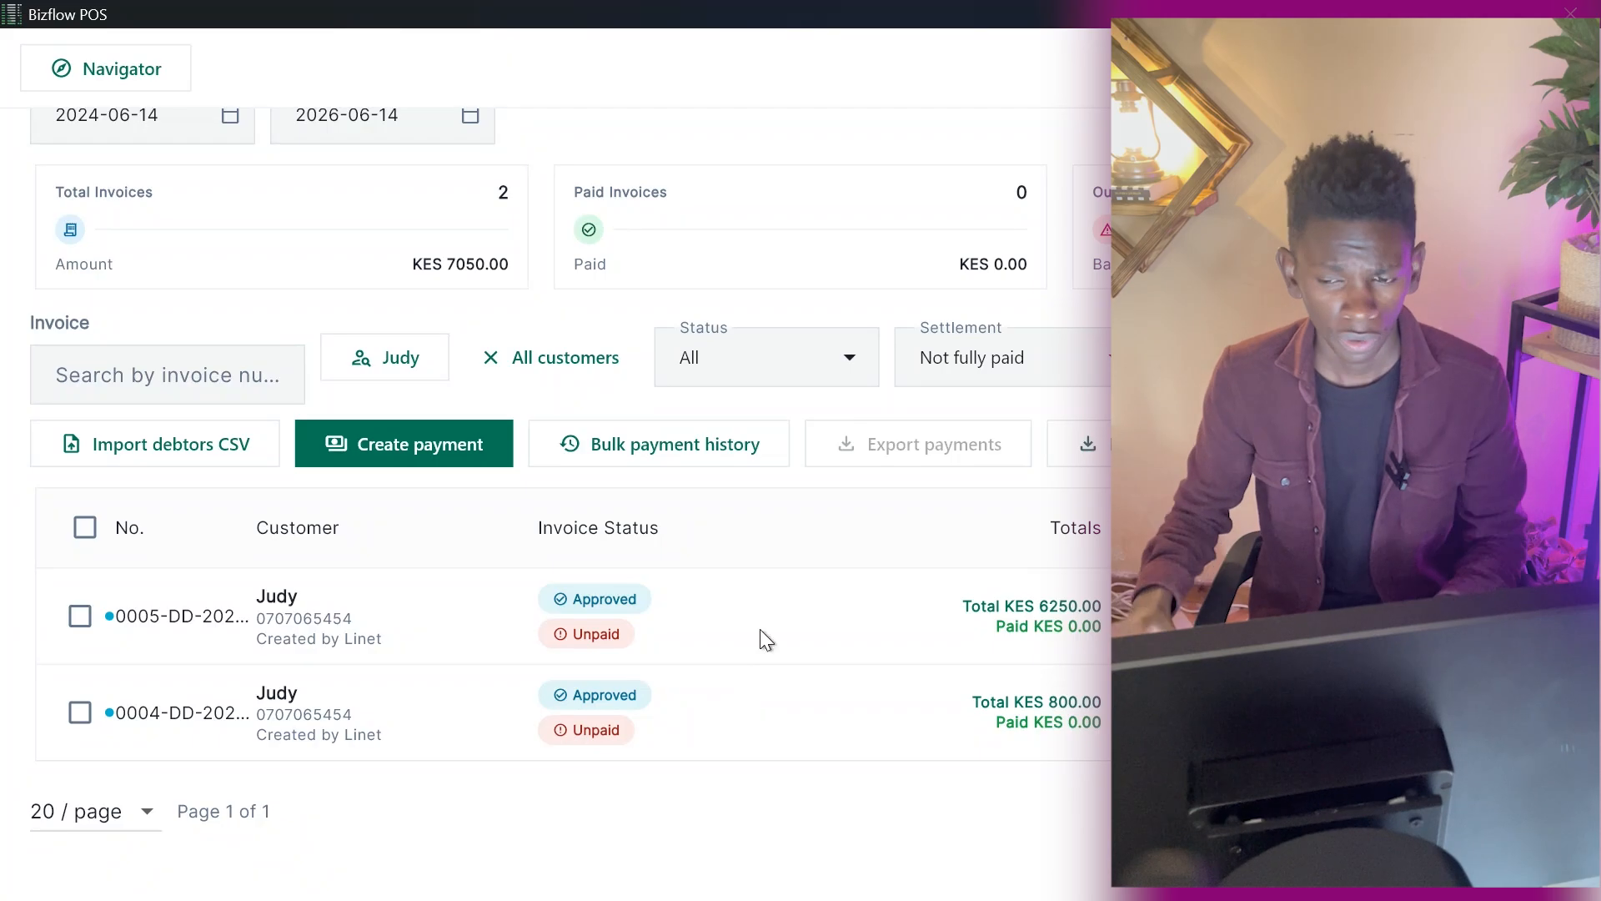
click(86, 527)
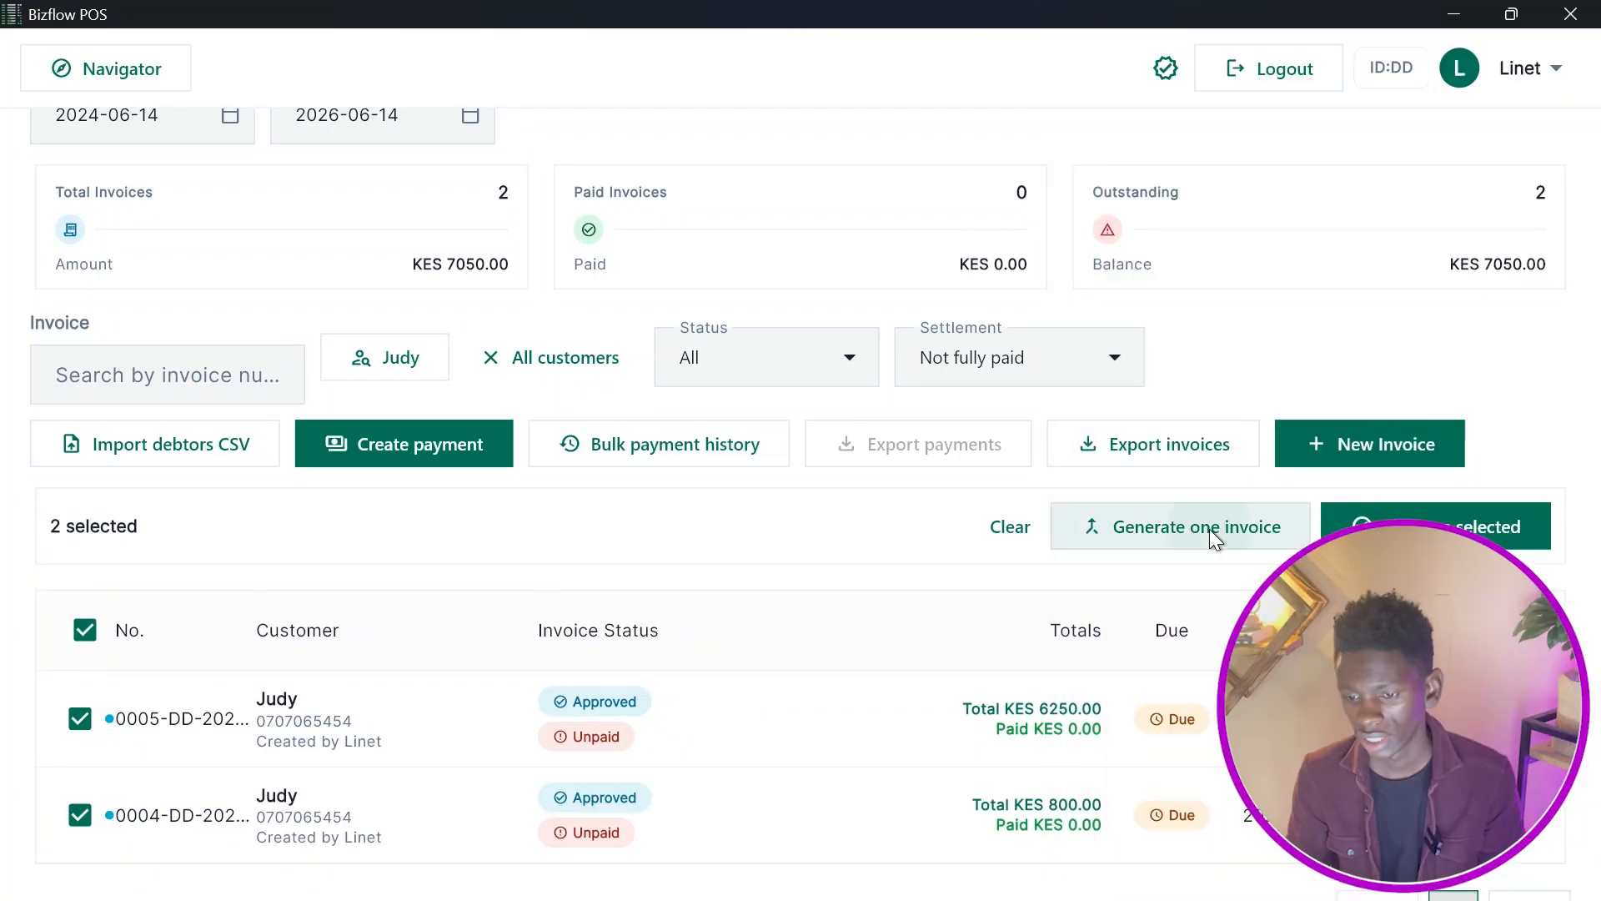
click(1211, 538)
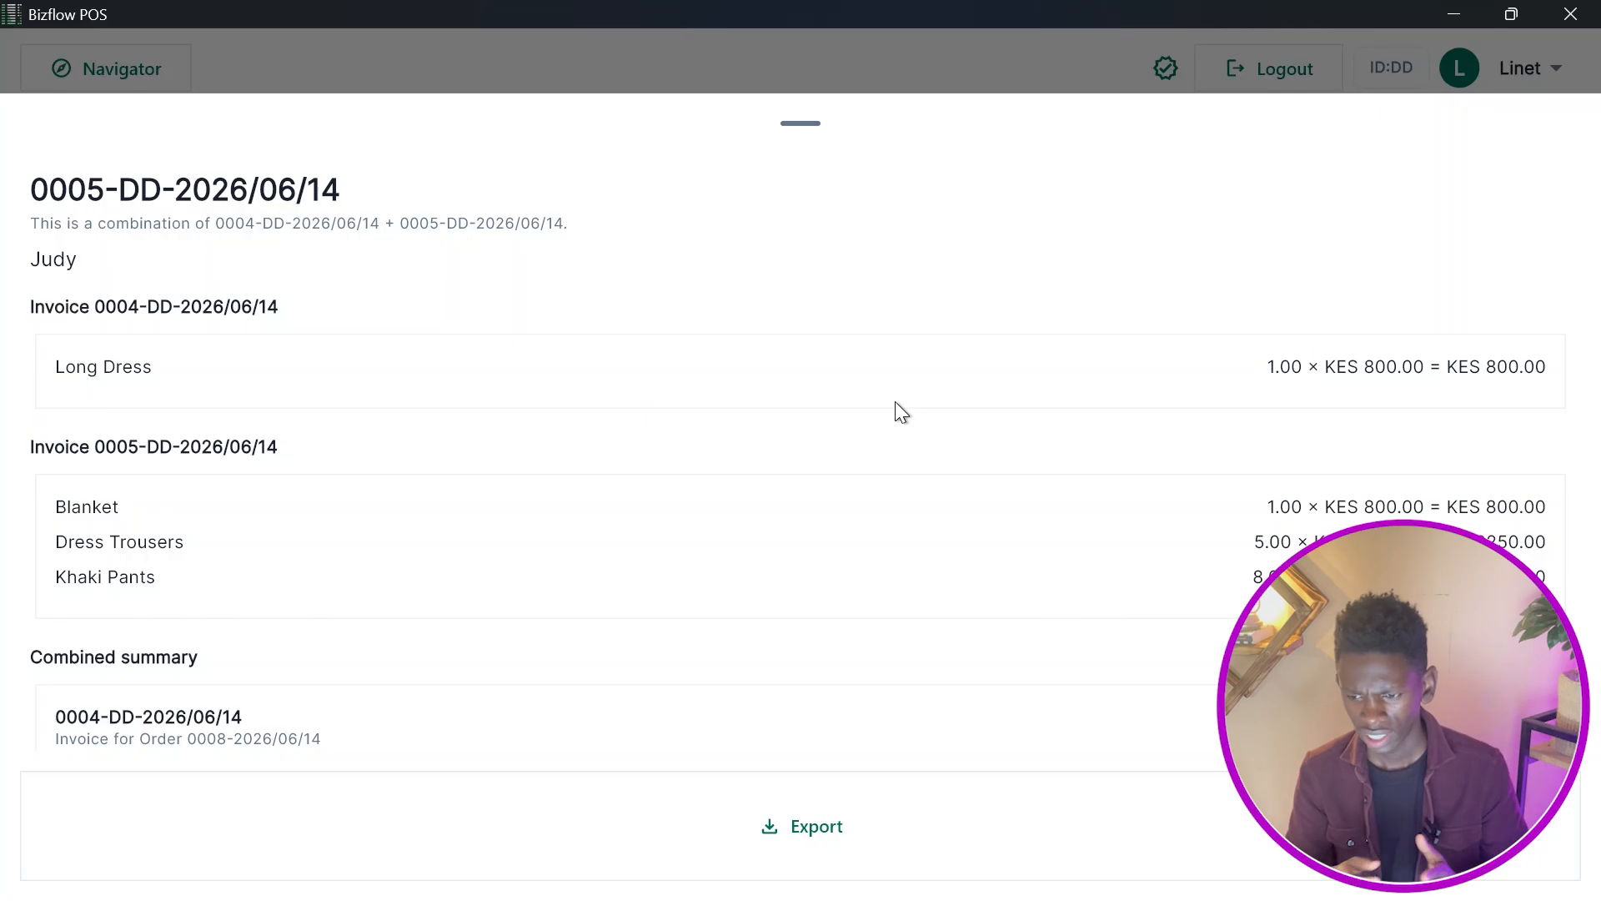
Set the combined invoice's notes to "Pay for this invoice by 12th june 2026".
scroll(894, 402, down, 2)
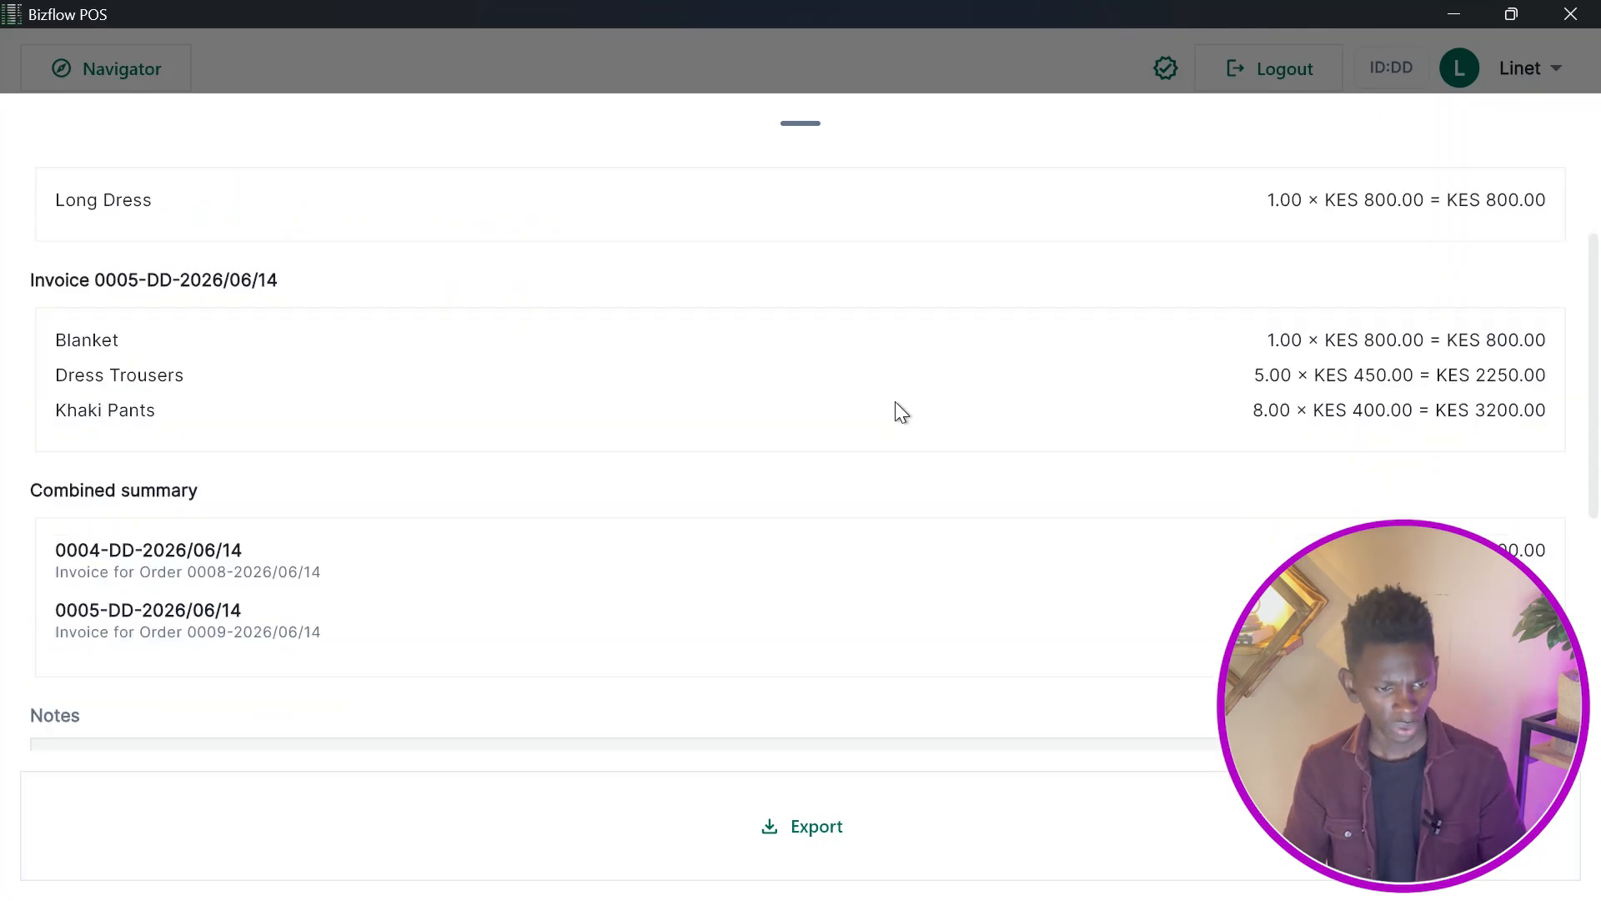
scroll(895, 402, down, 1)
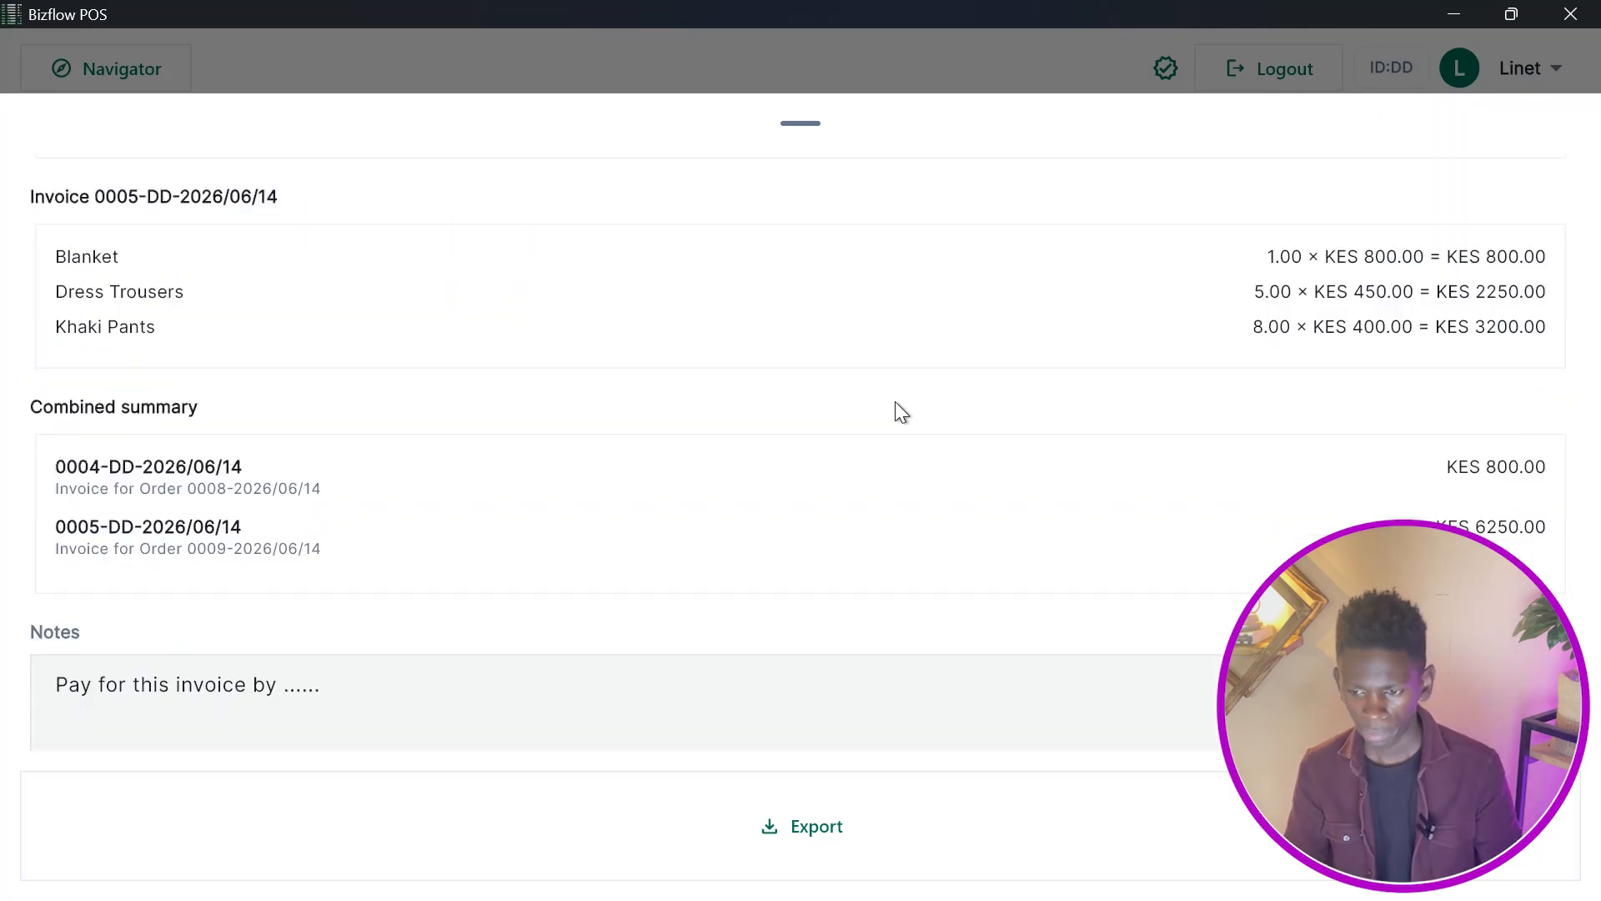
scroll(894, 402, down, 5)
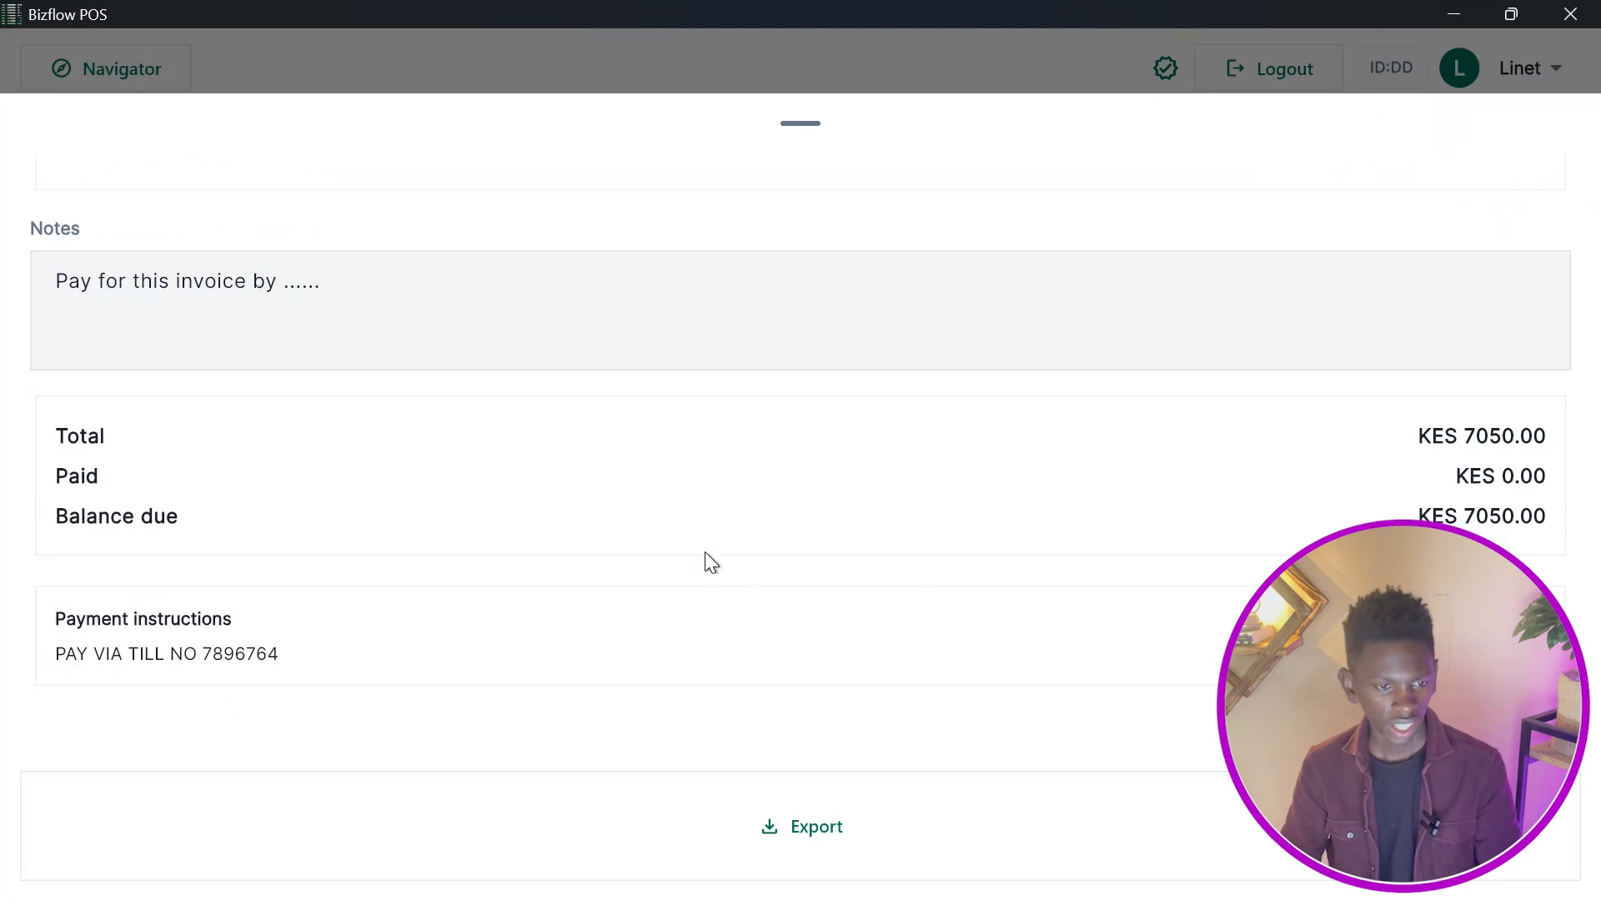
click(392, 293)
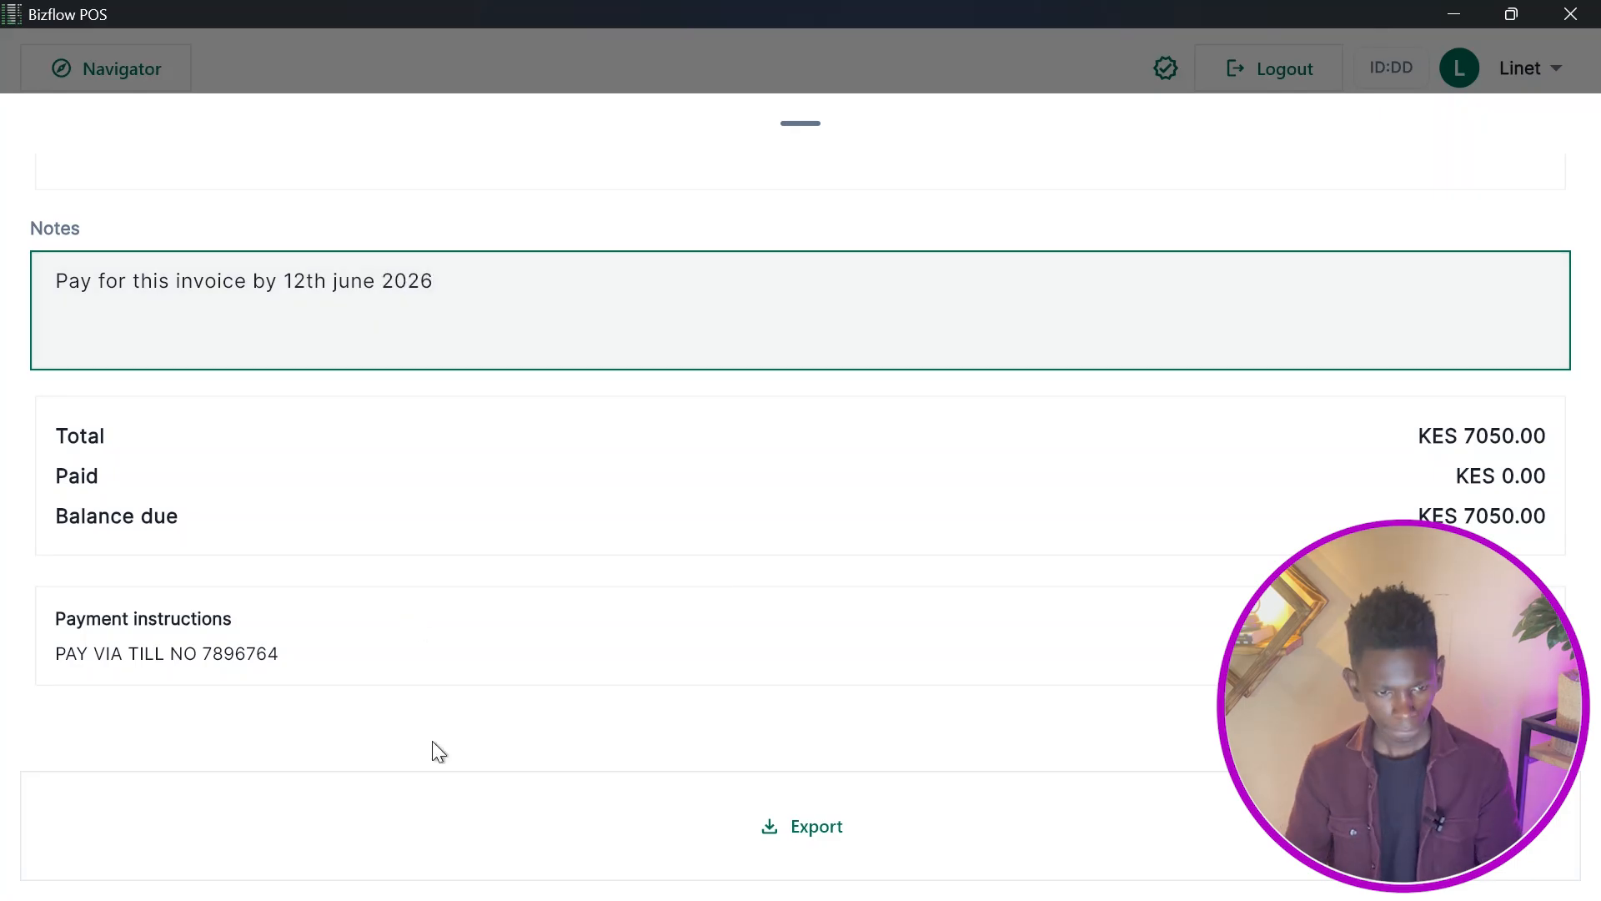
Export the combined invoice as a PDF and save it to the Screenshots folder.
click(524, 838)
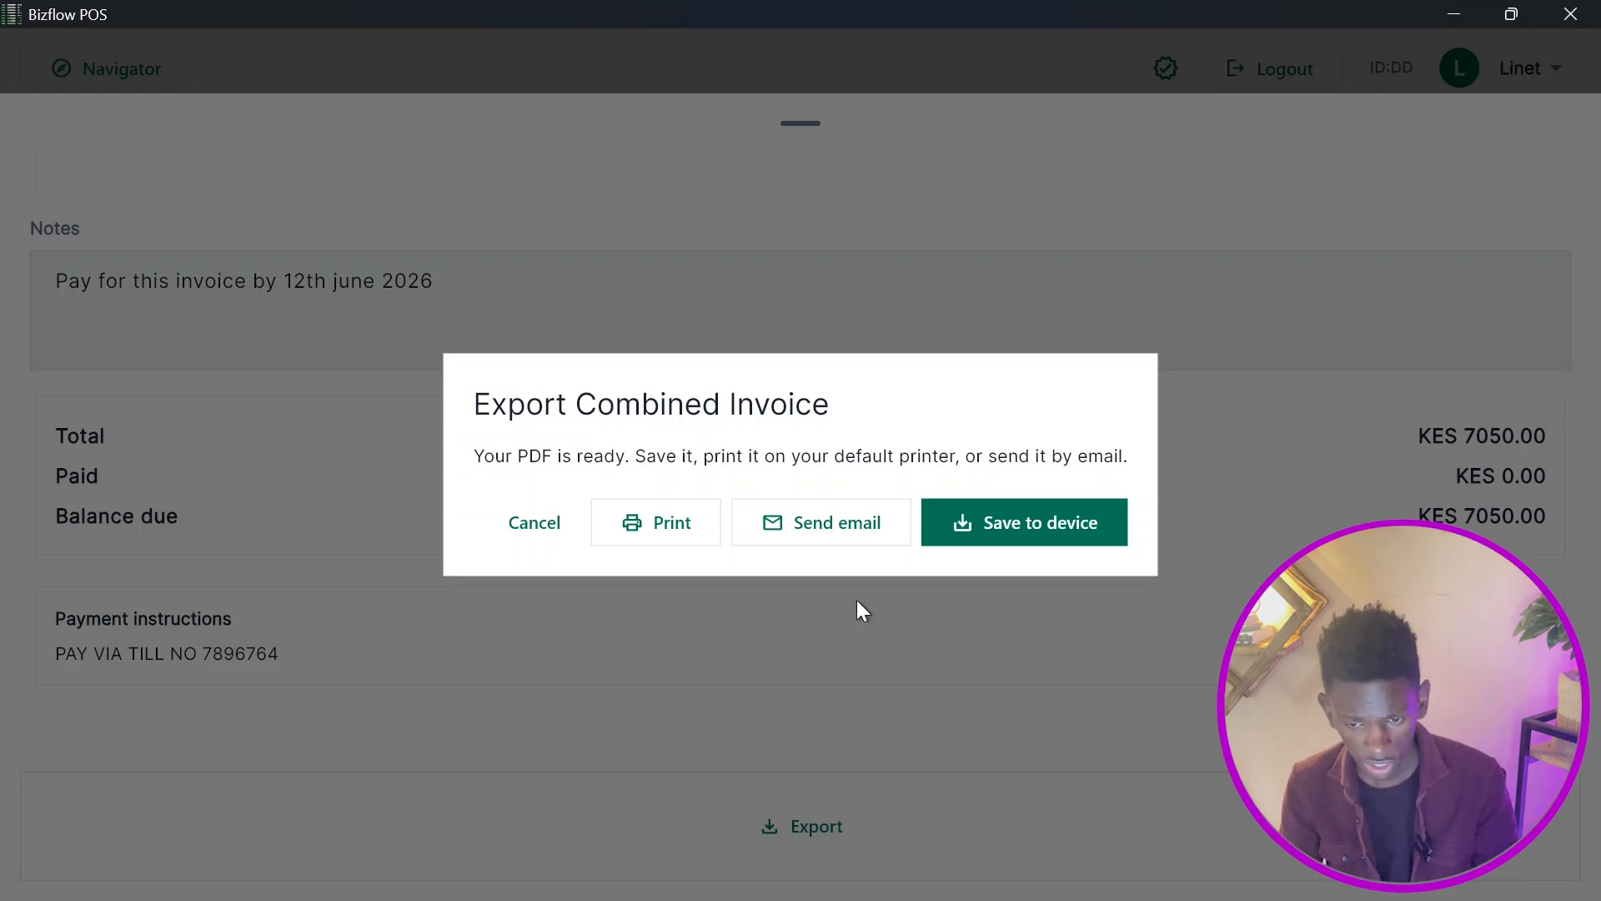
click(1033, 517)
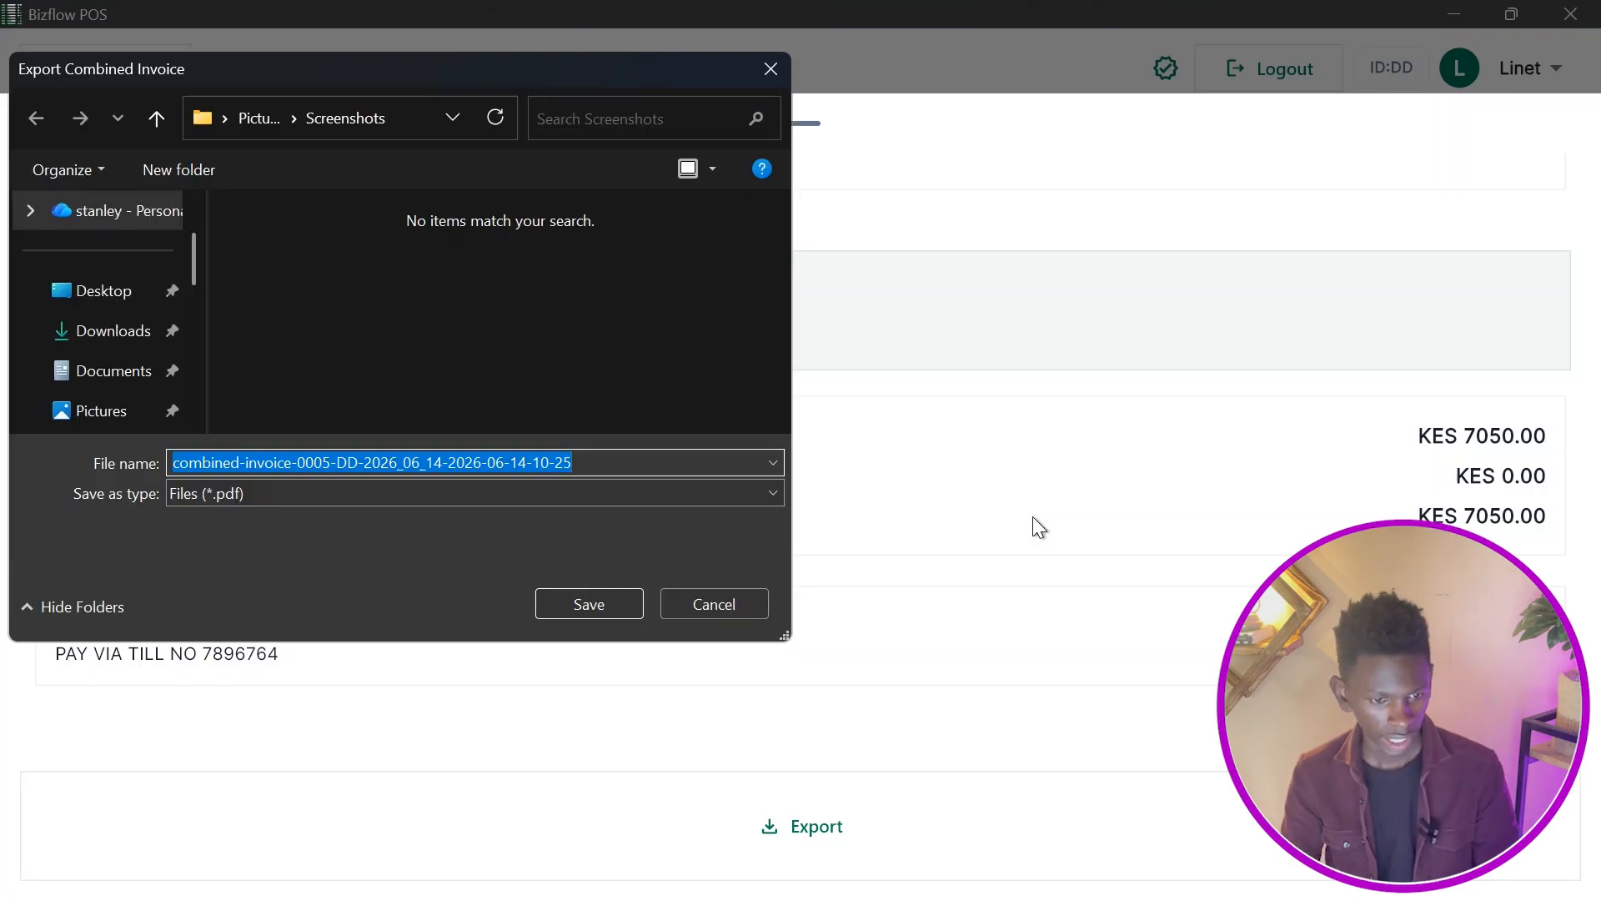
key(Return)
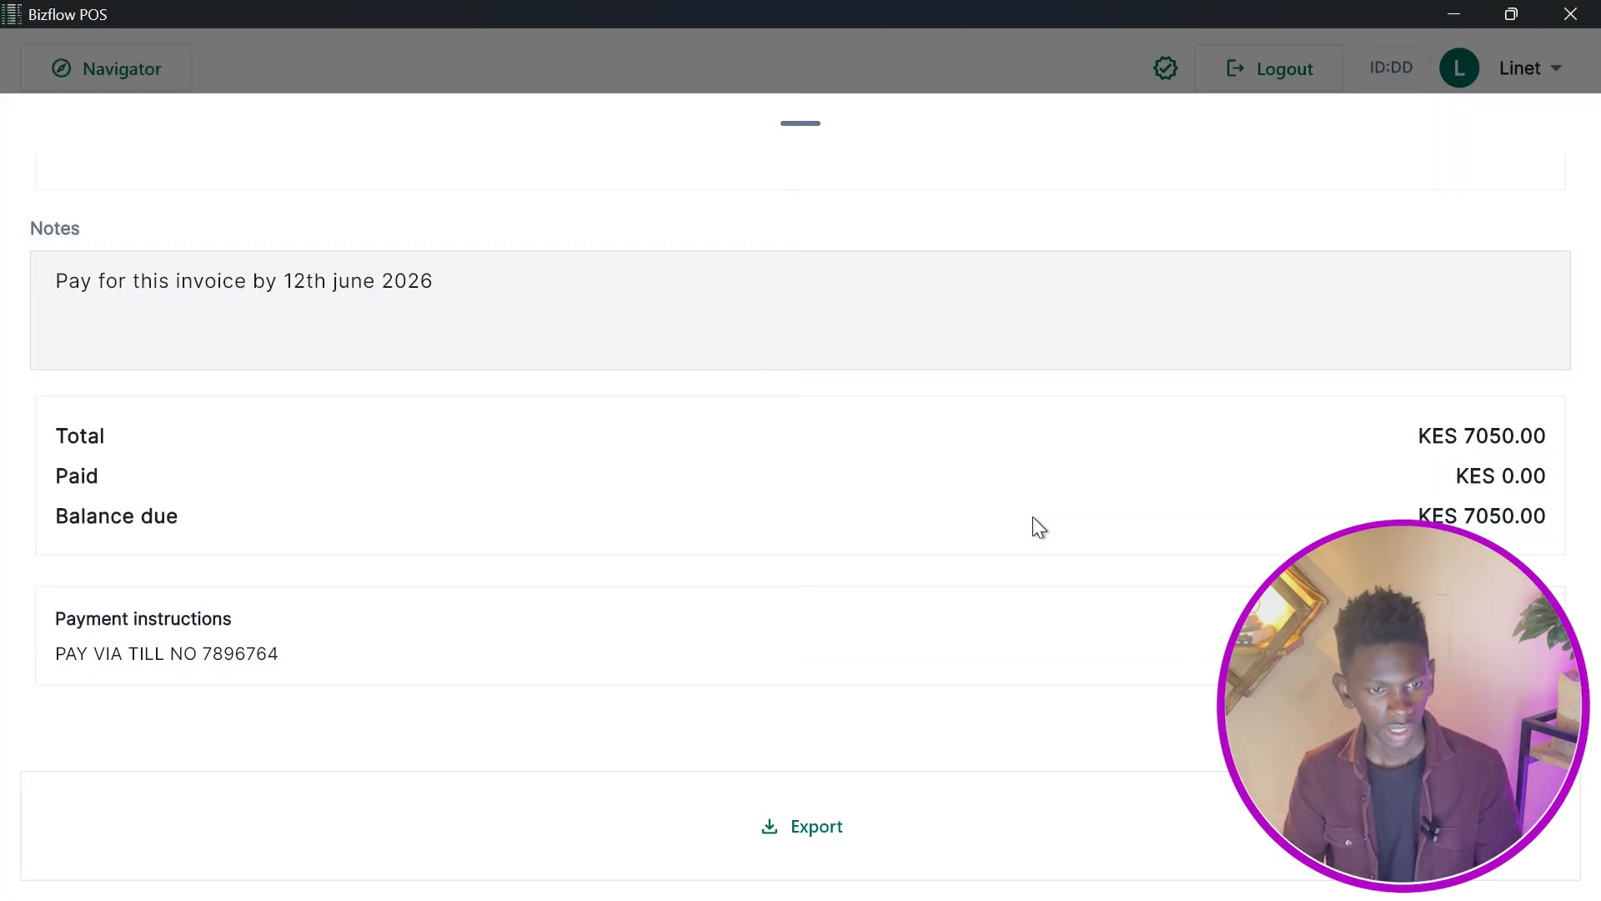
Open File Explorer and open the exported combined-invoice PDF from the recent files.
key(alt+Tab)
key(super)
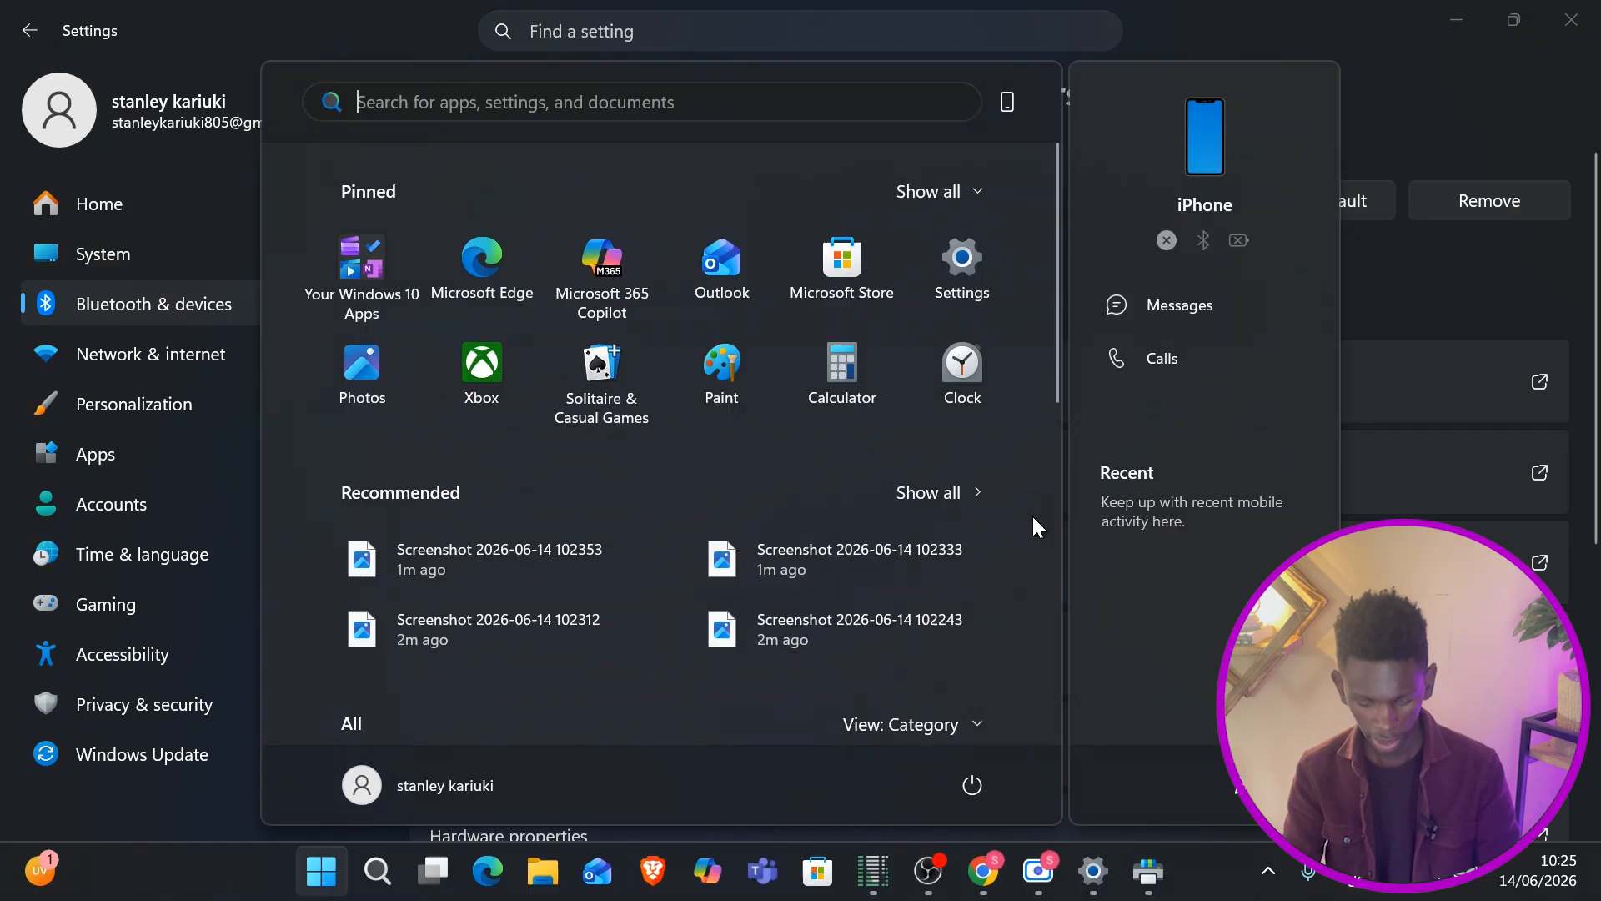
text(file Explorer)
key(Return)
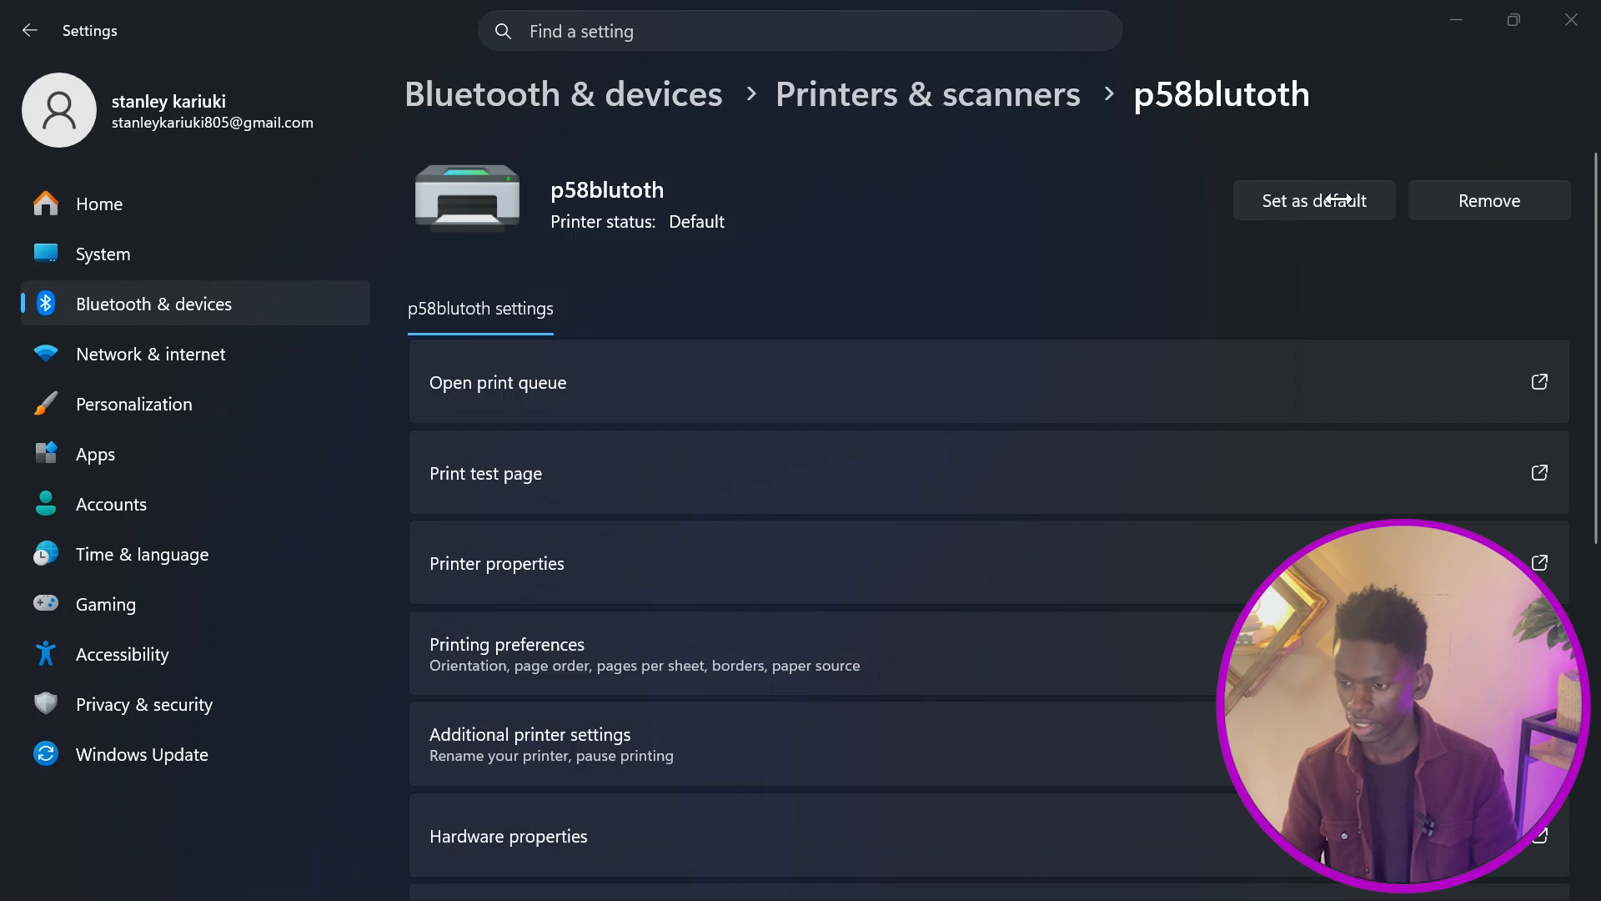
drag(212, 2, 1, 3)
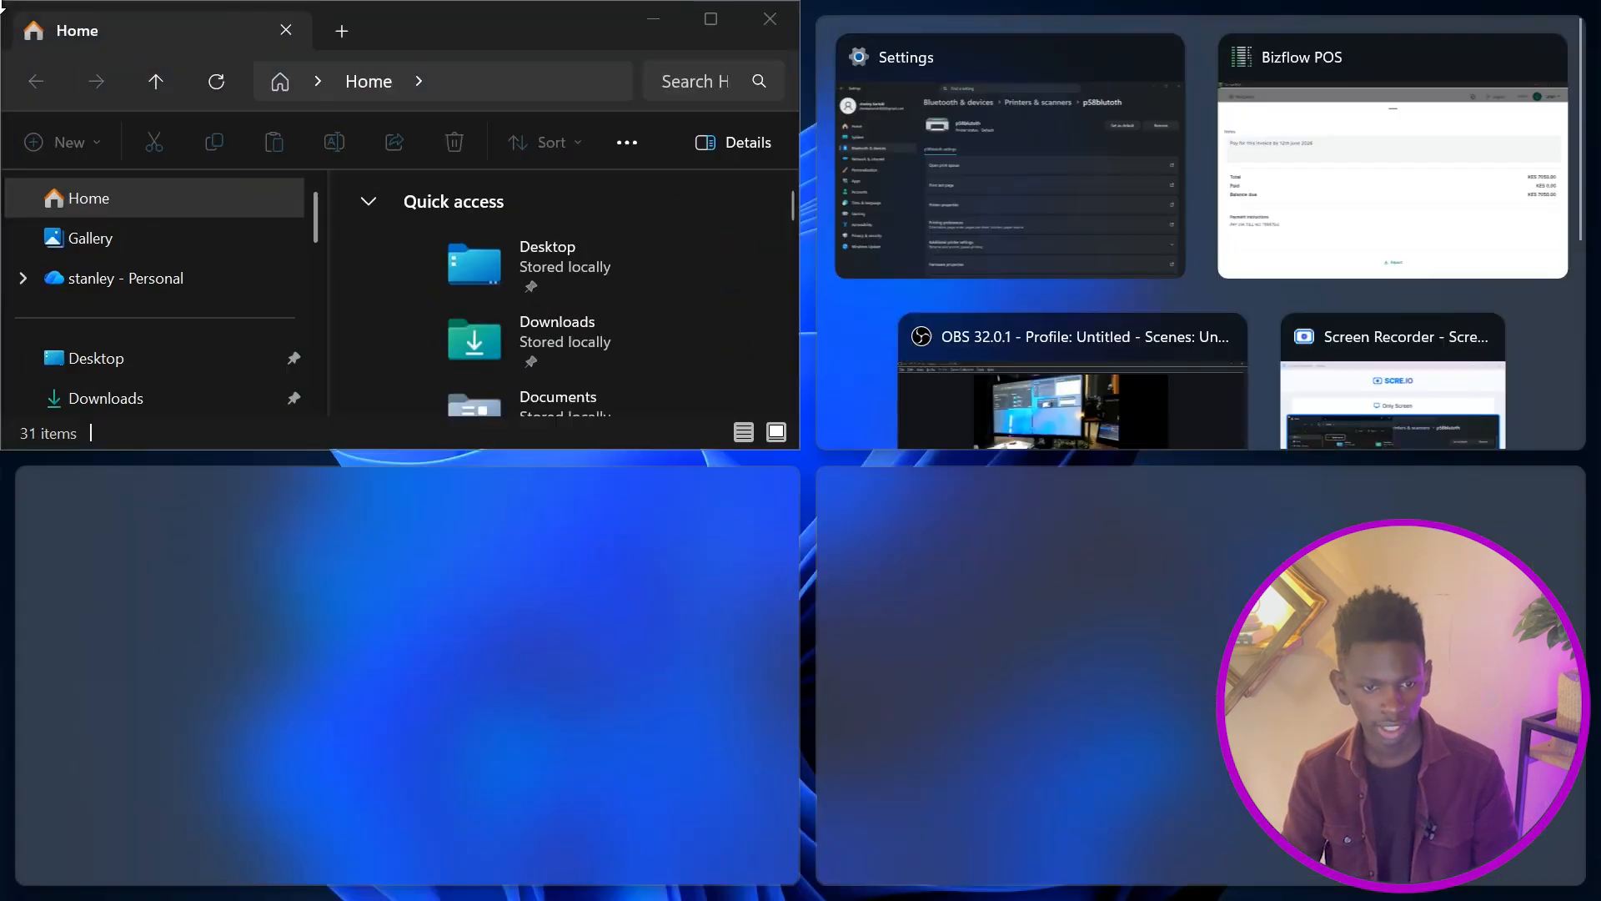
double_click(0, 3)
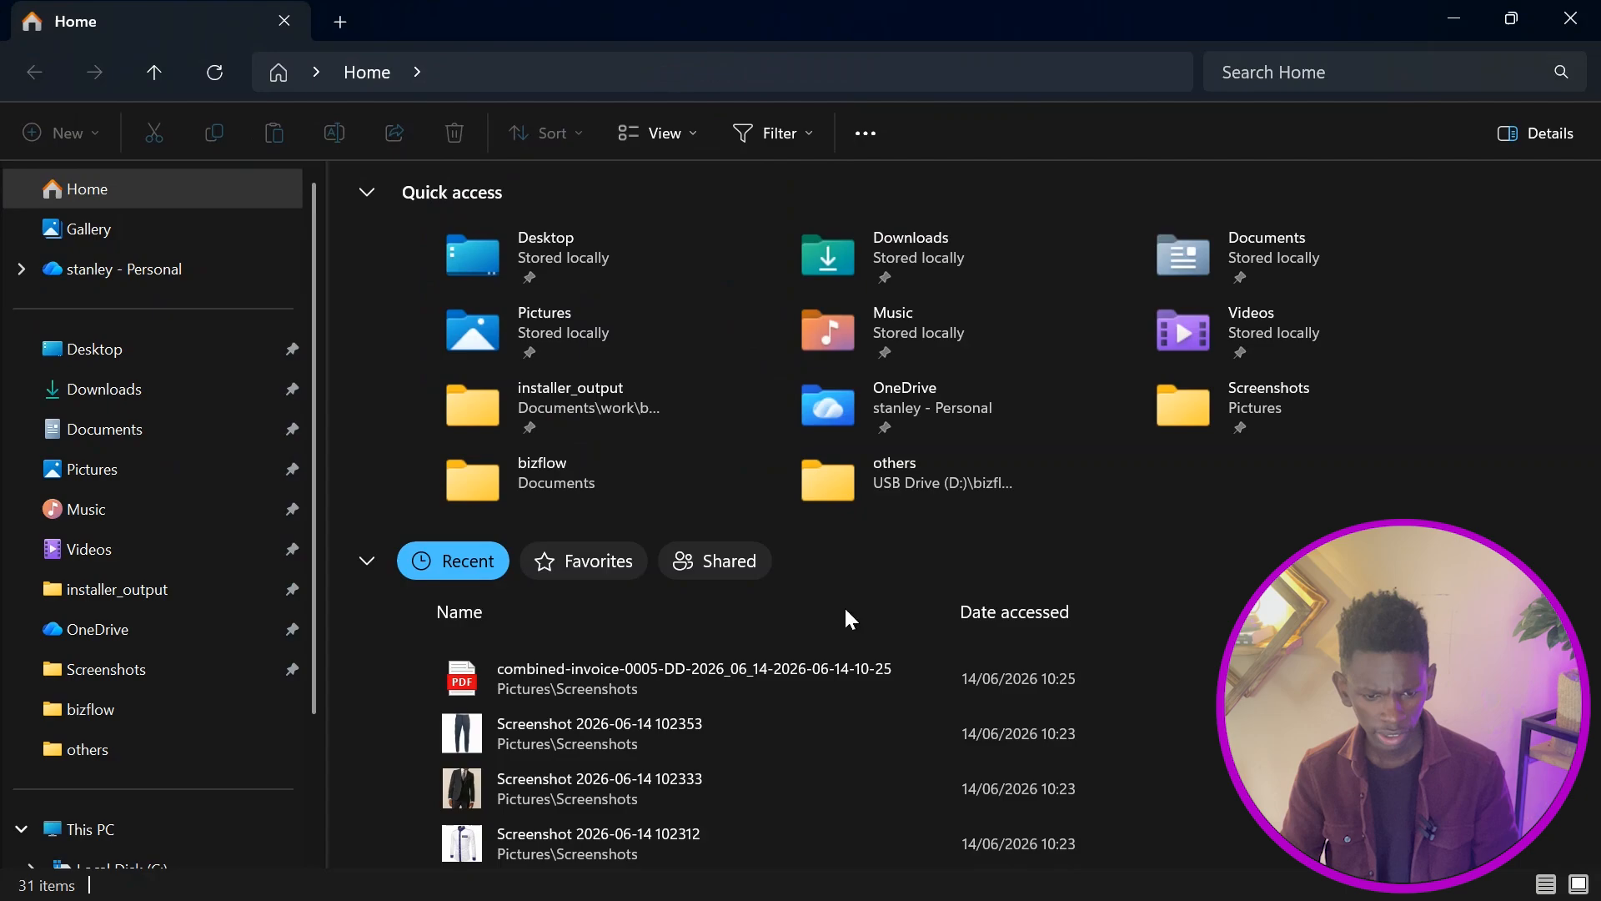
click(734, 671)
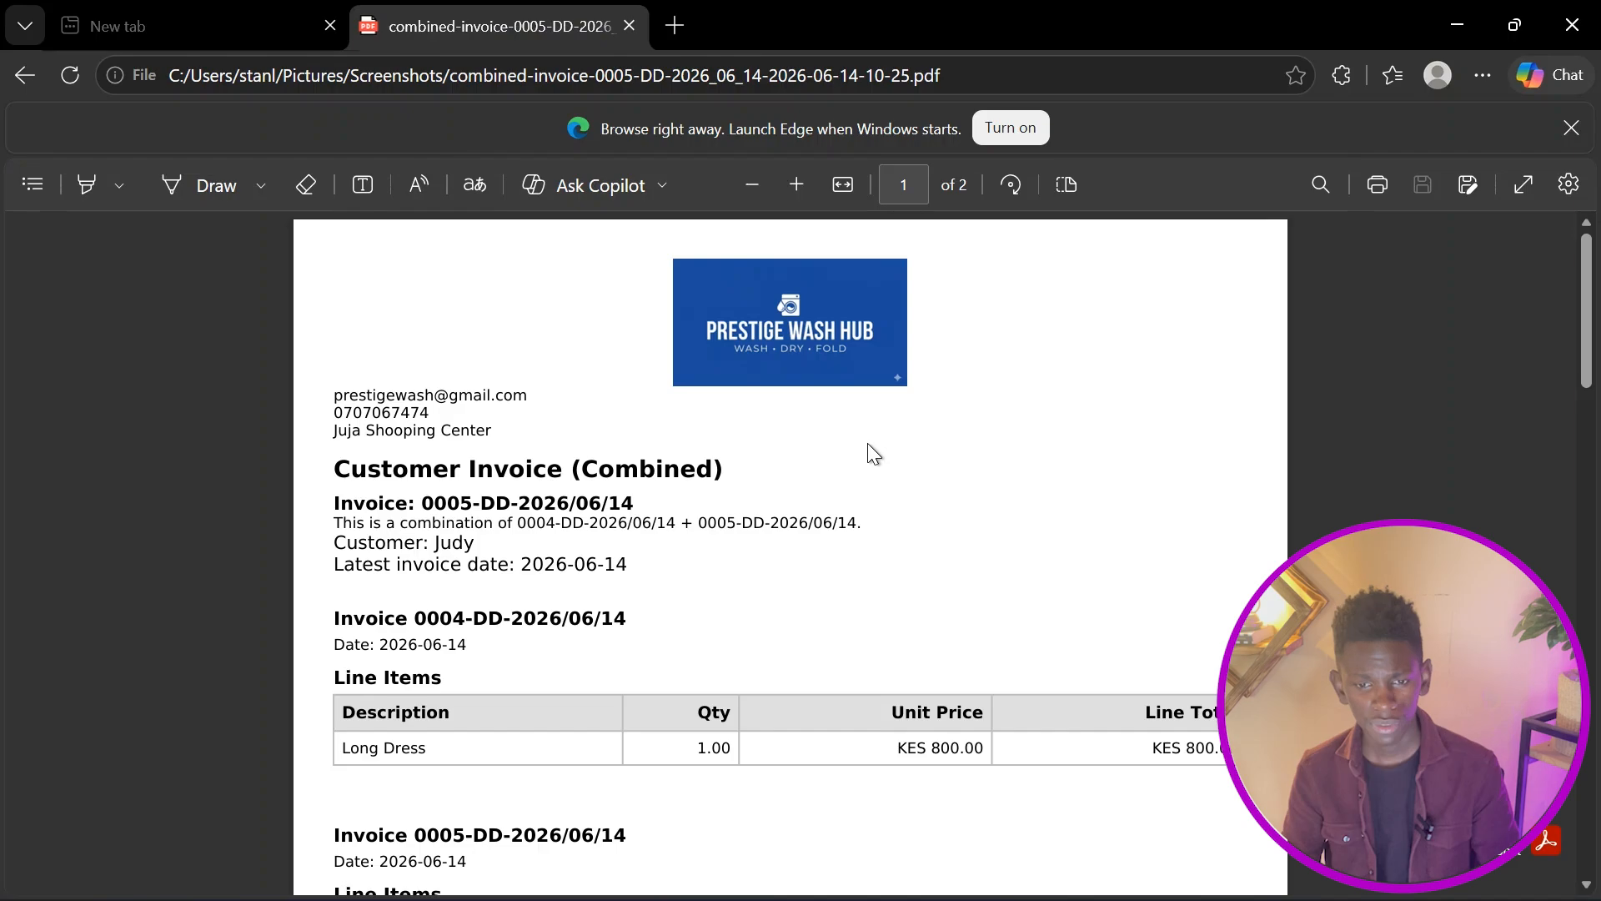
Scroll through the combined invoice PDF to review its line items, summary, notes and payment instructions.
scroll(867, 445, down, 2)
scroll(868, 446, up, 2)
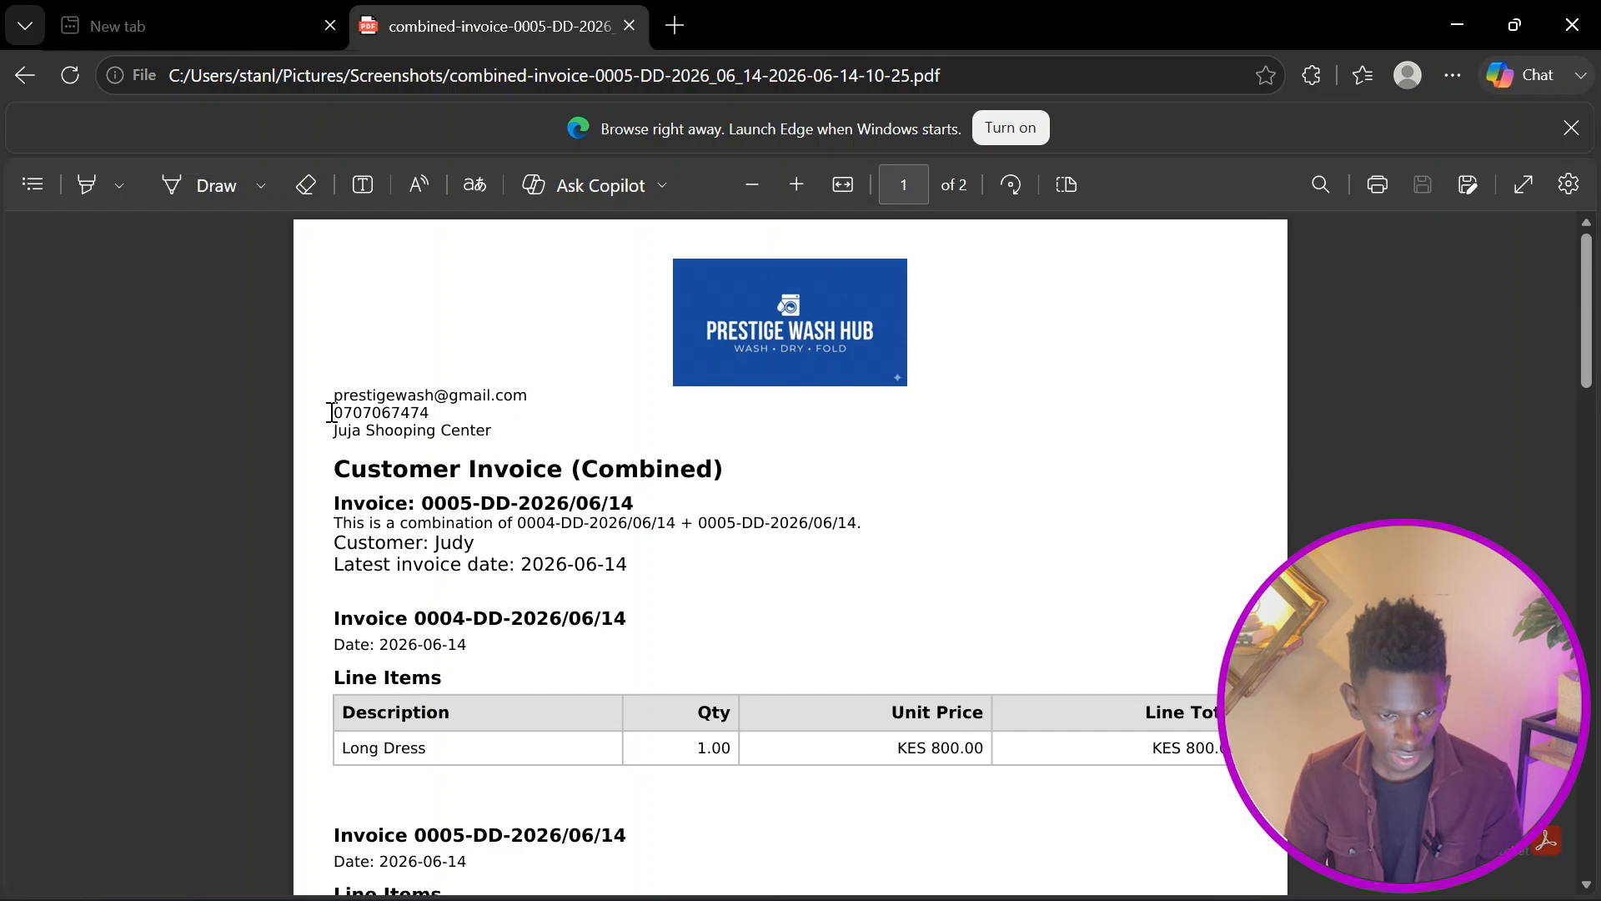
scroll(687, 399, down, 4)
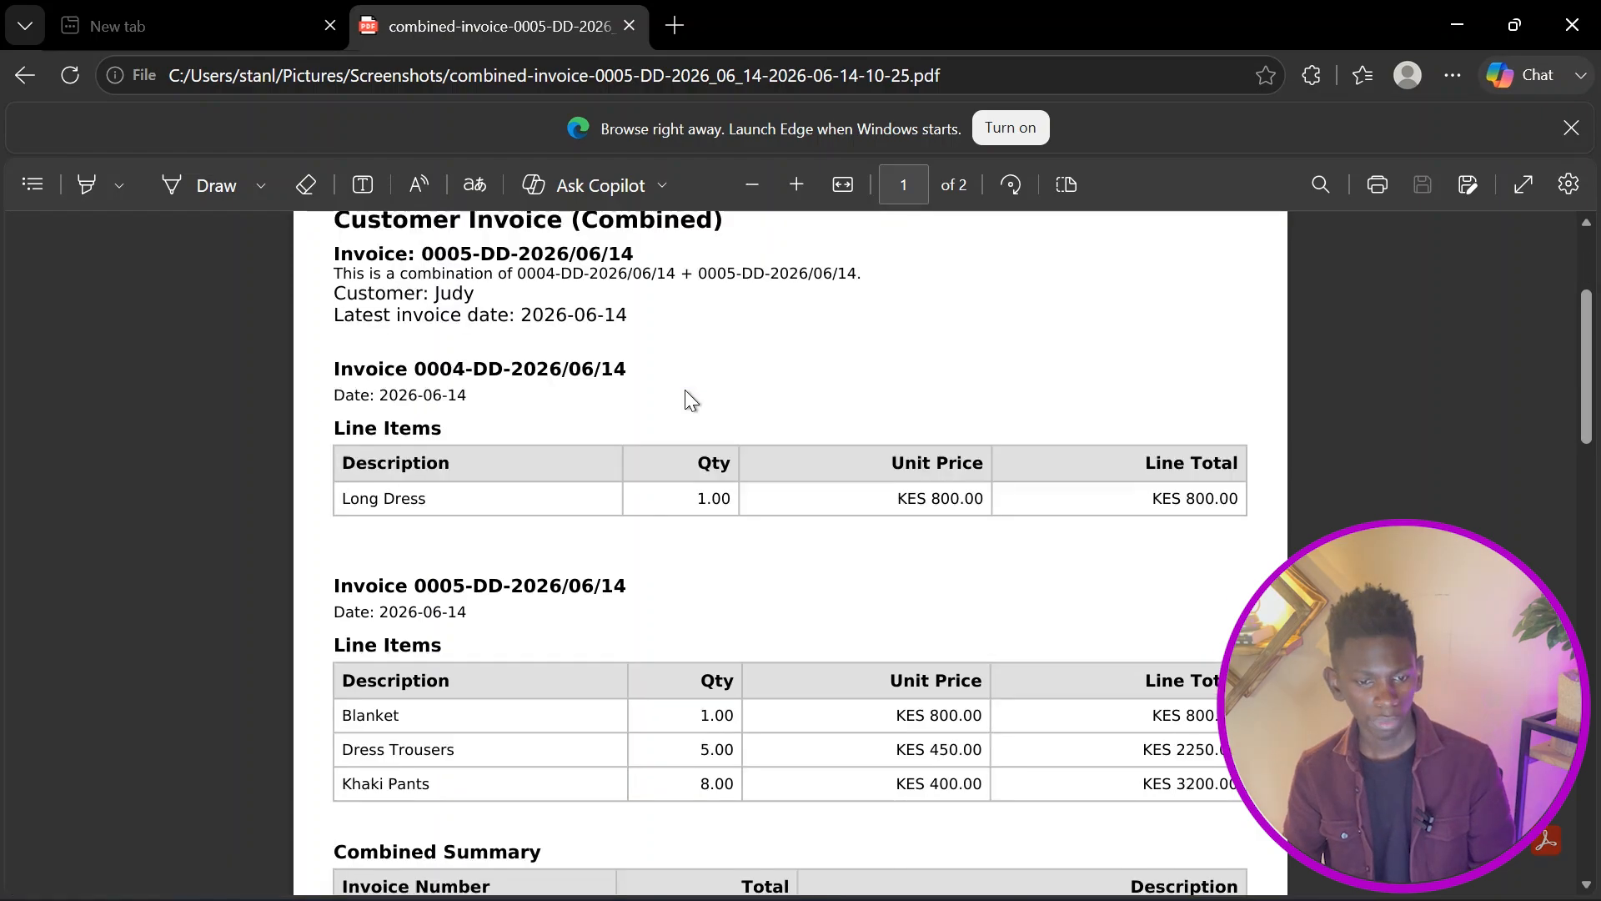
scroll(571, 350, up, 2)
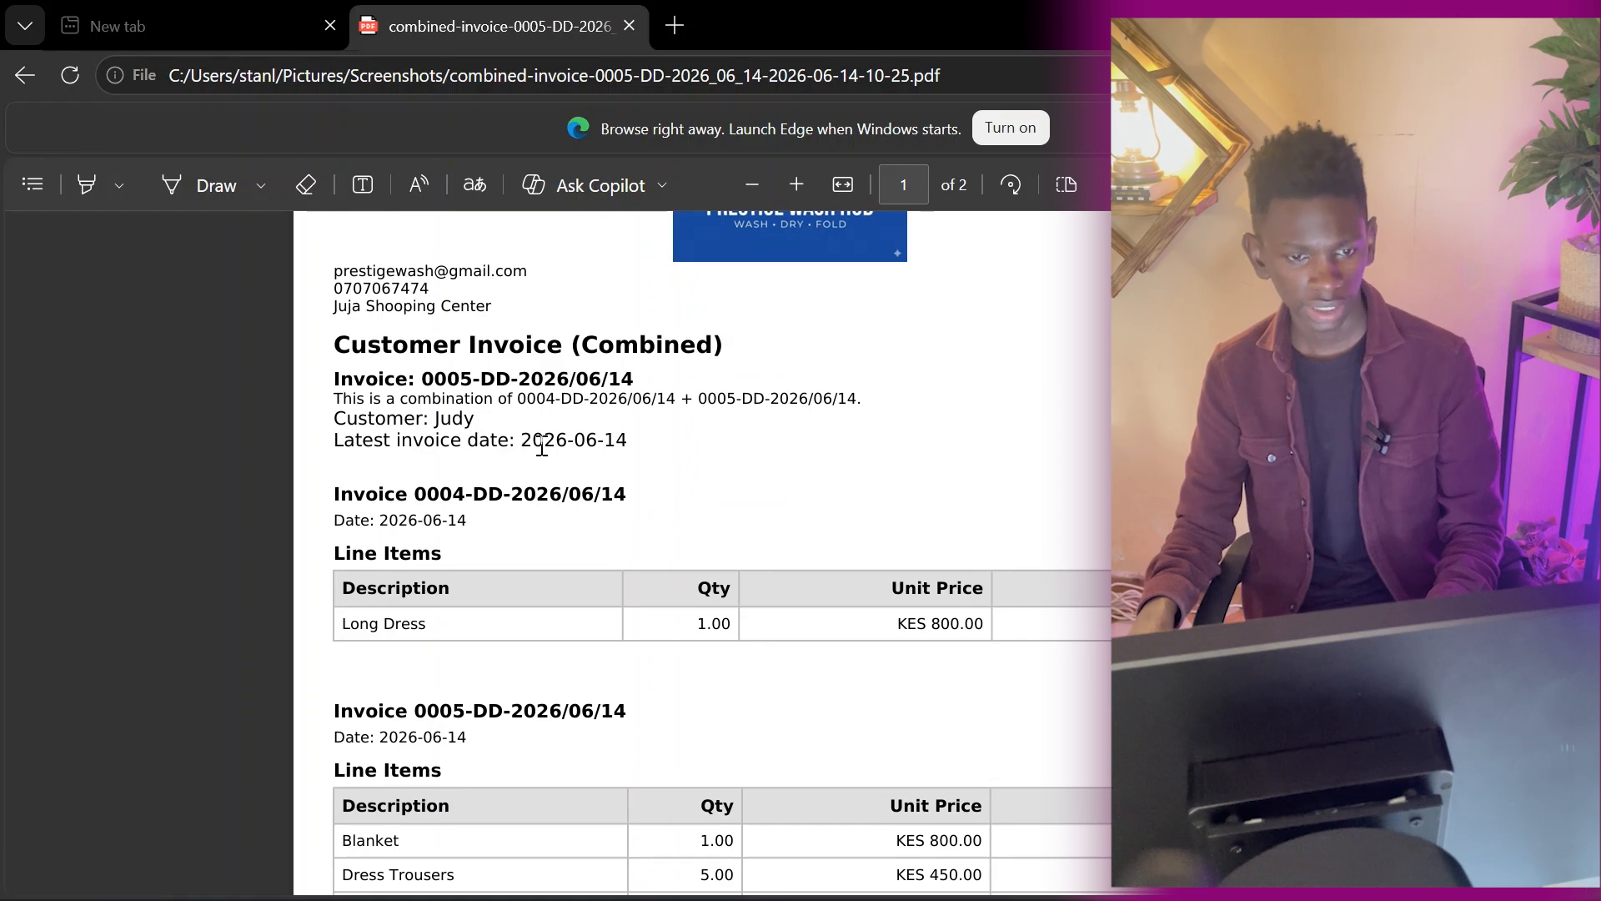
scroll(701, 400, down, 5)
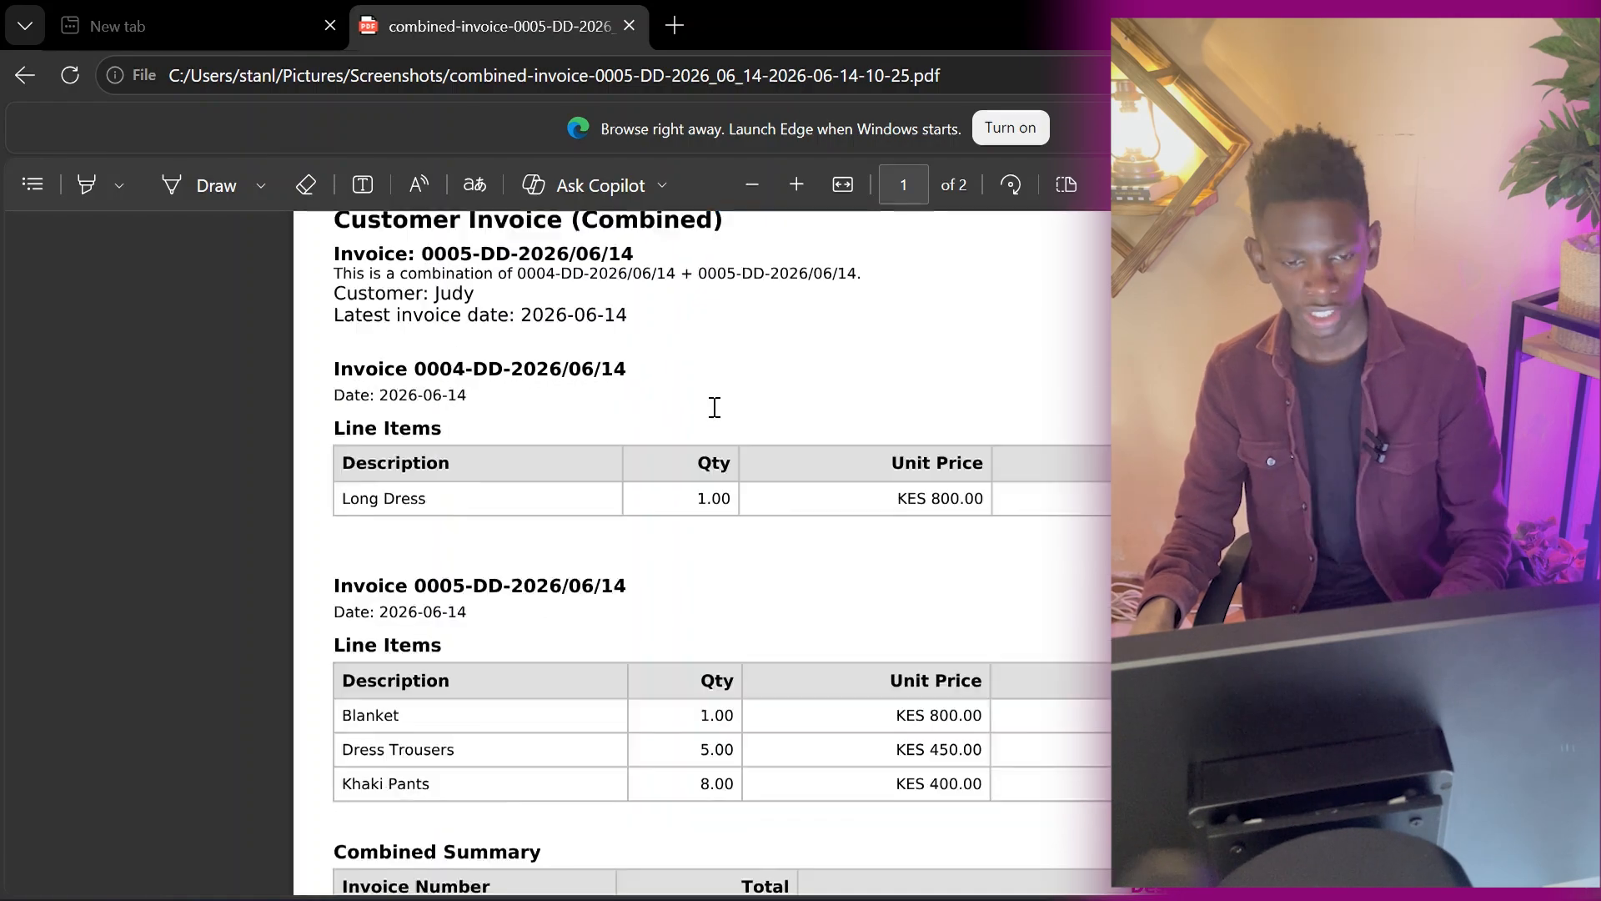
scroll(714, 407, down, 2)
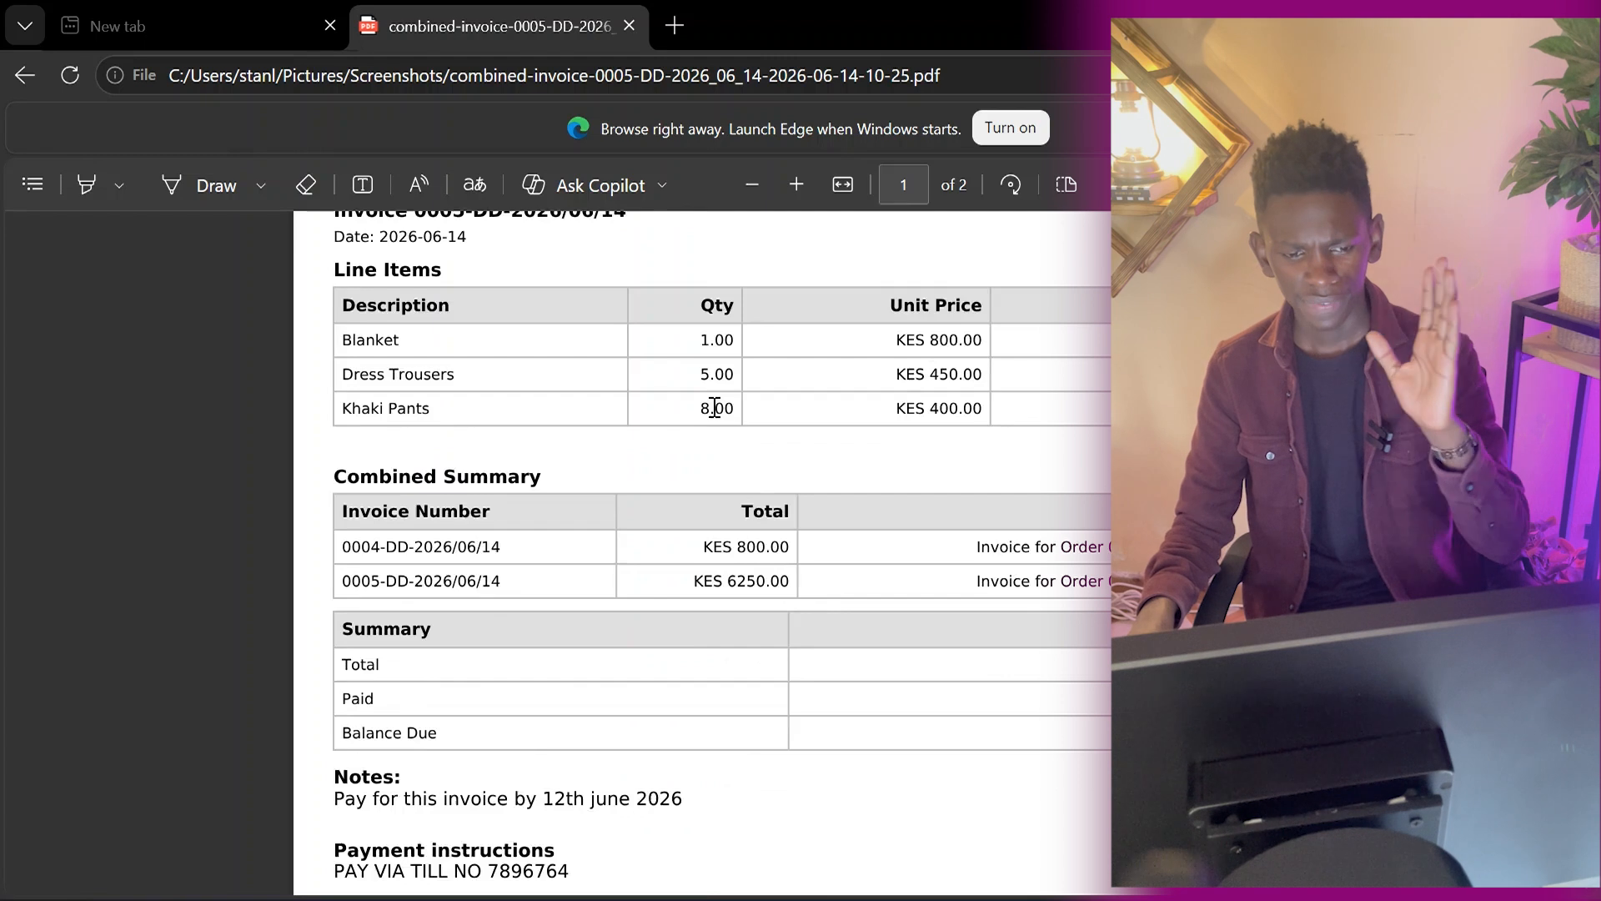
scroll(714, 407, down, 2)
scroll(714, 407, down, 2)
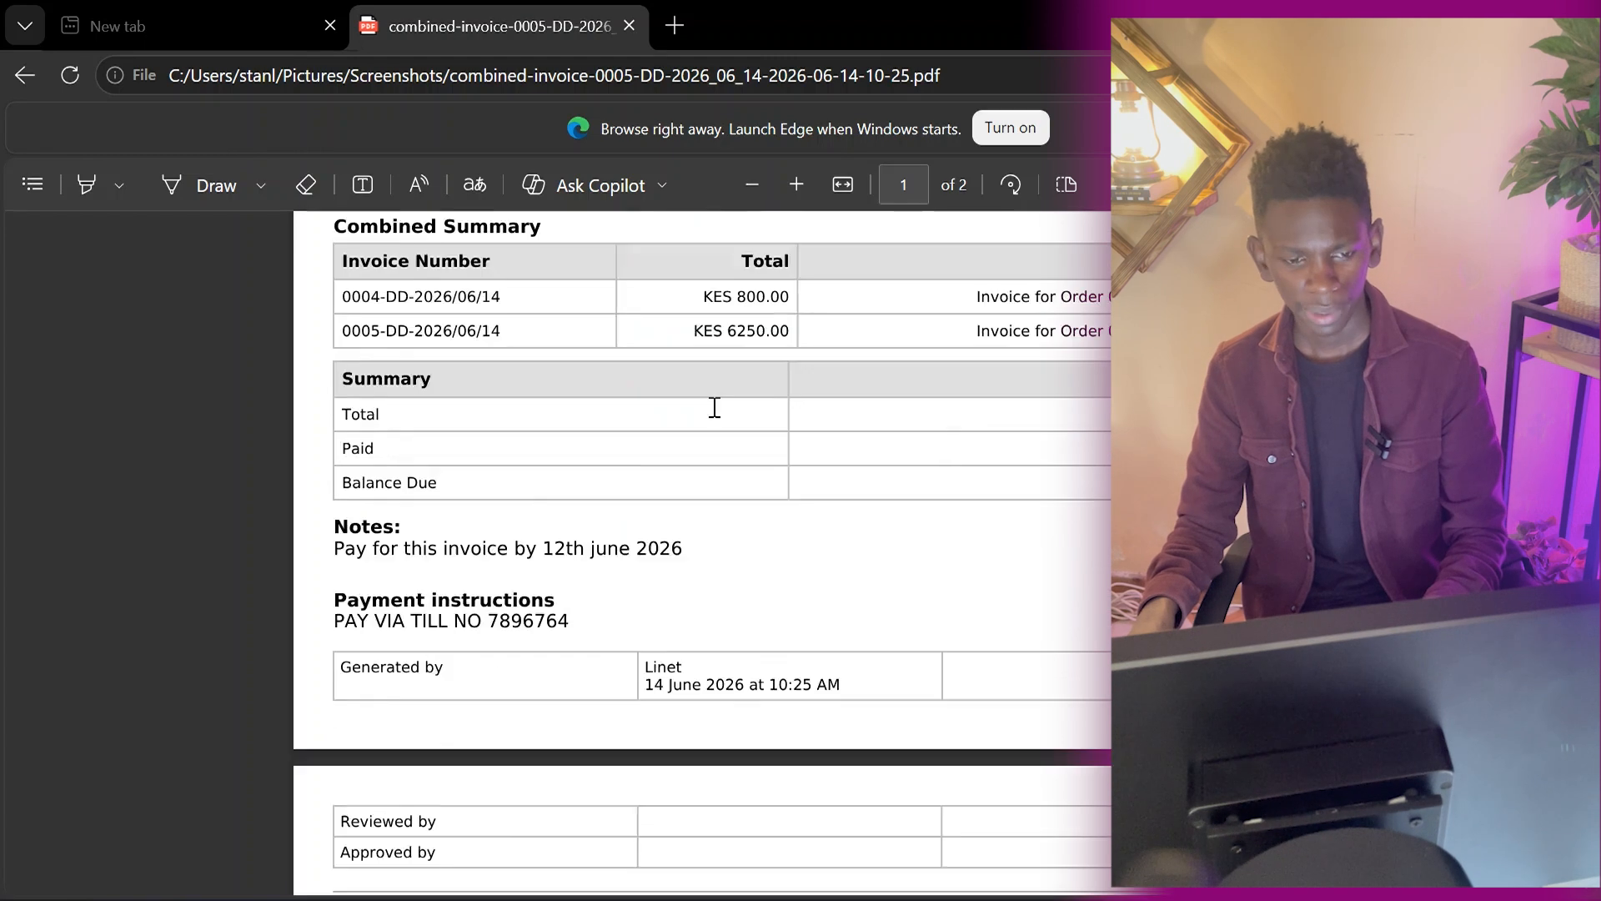
scroll(714, 407, down, 2)
scroll(714, 407, up, 15)
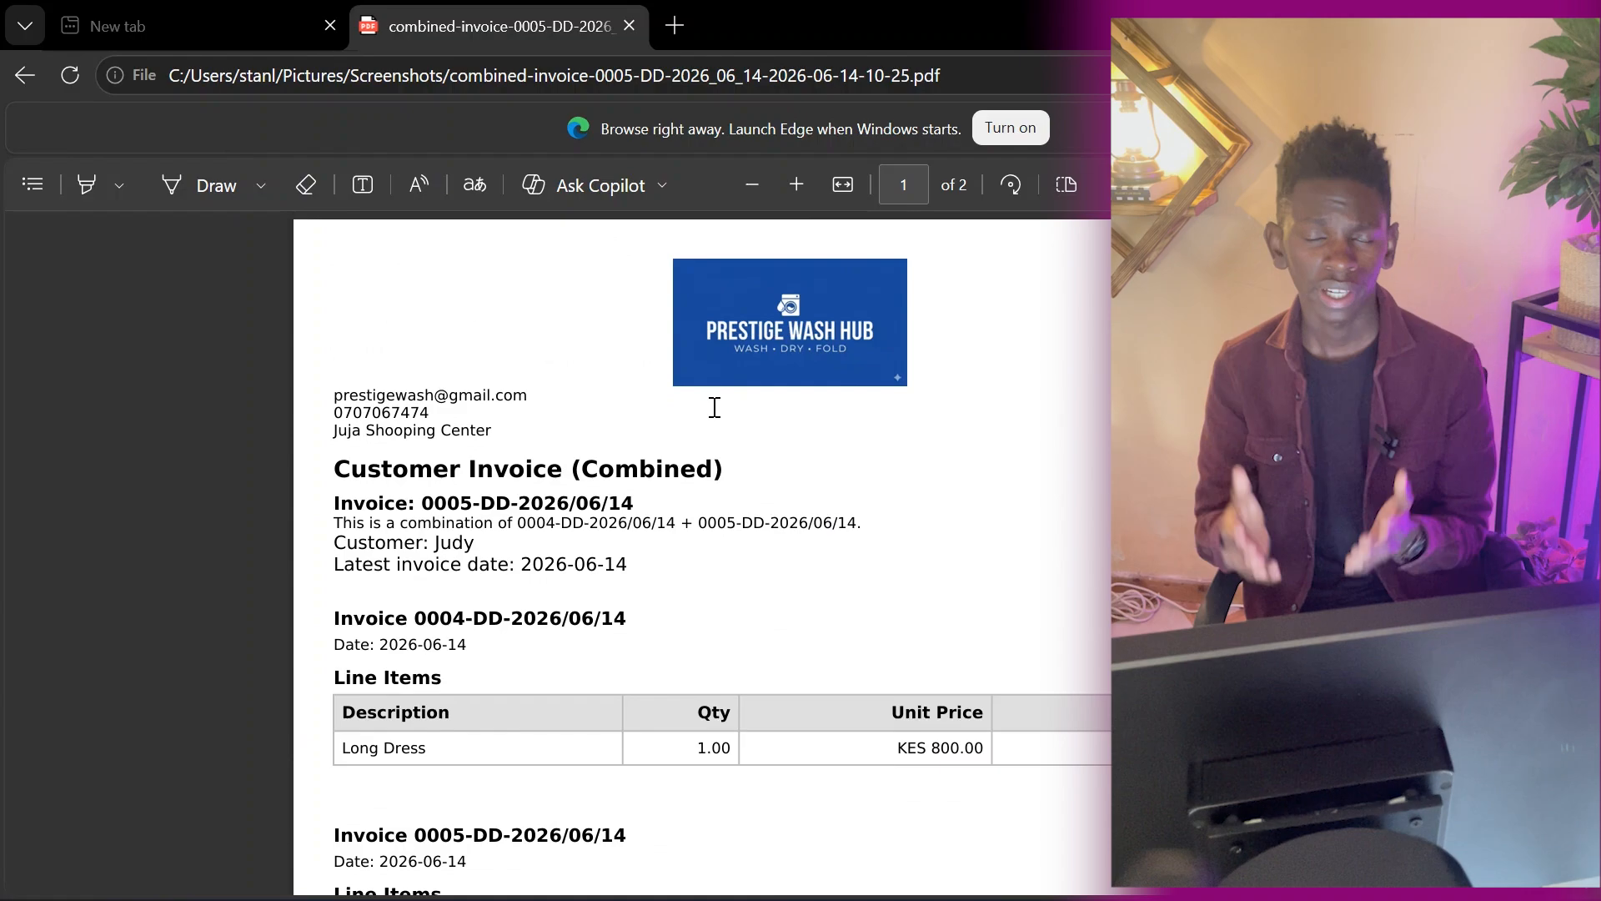
Switch back to Bizflow POS and close the combined invoice preview.
key(alt+Tab)
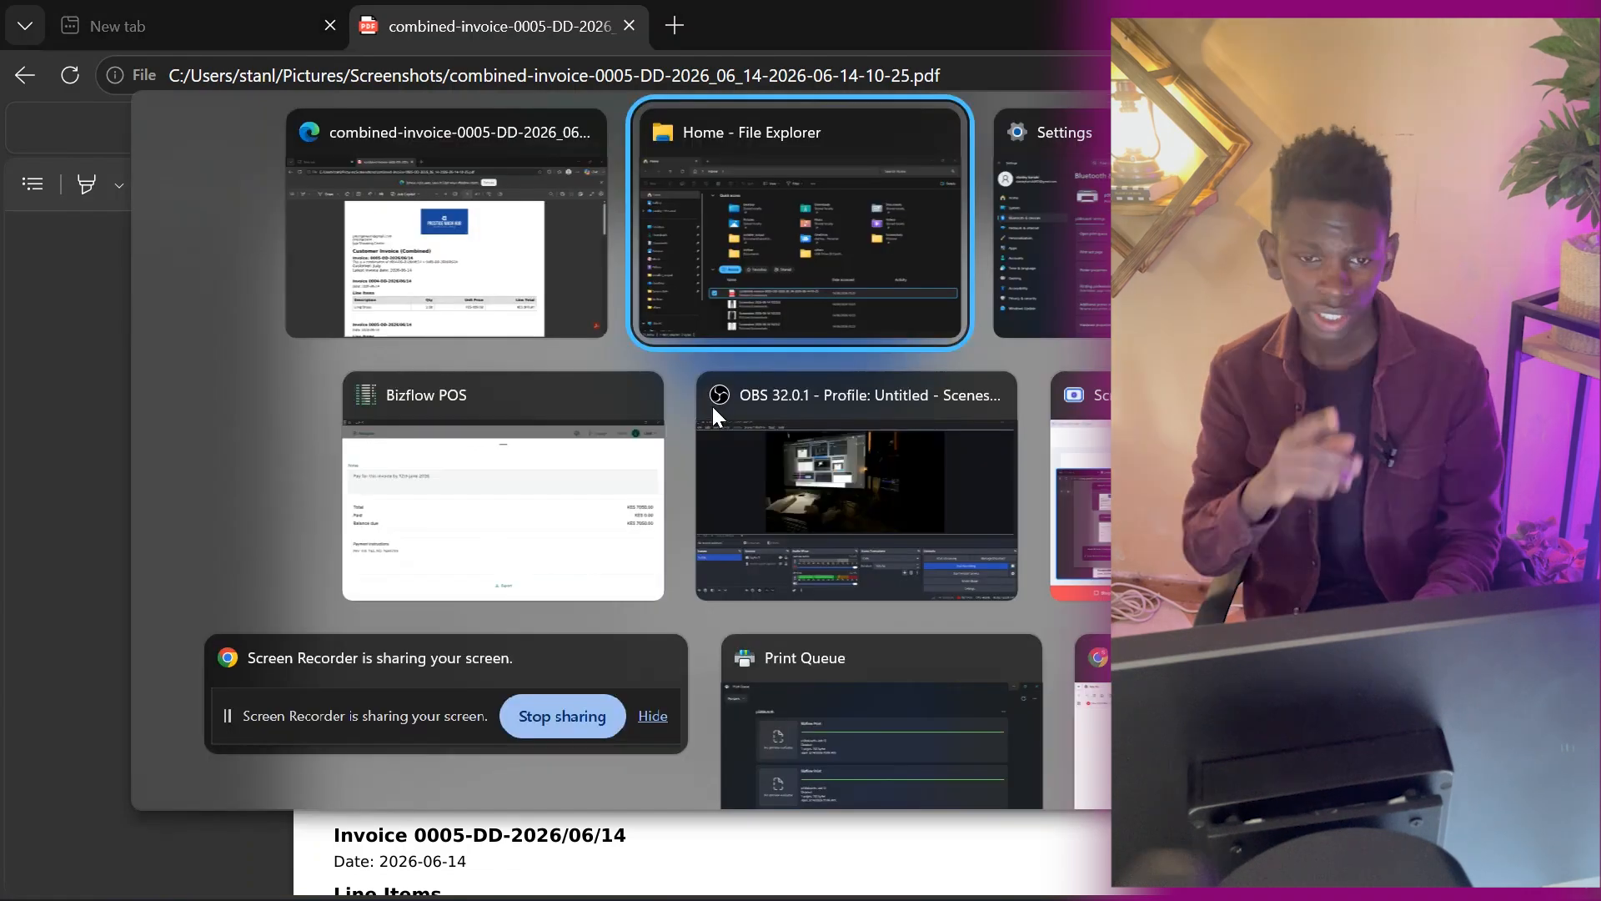
key(Tab)
key(Tab)
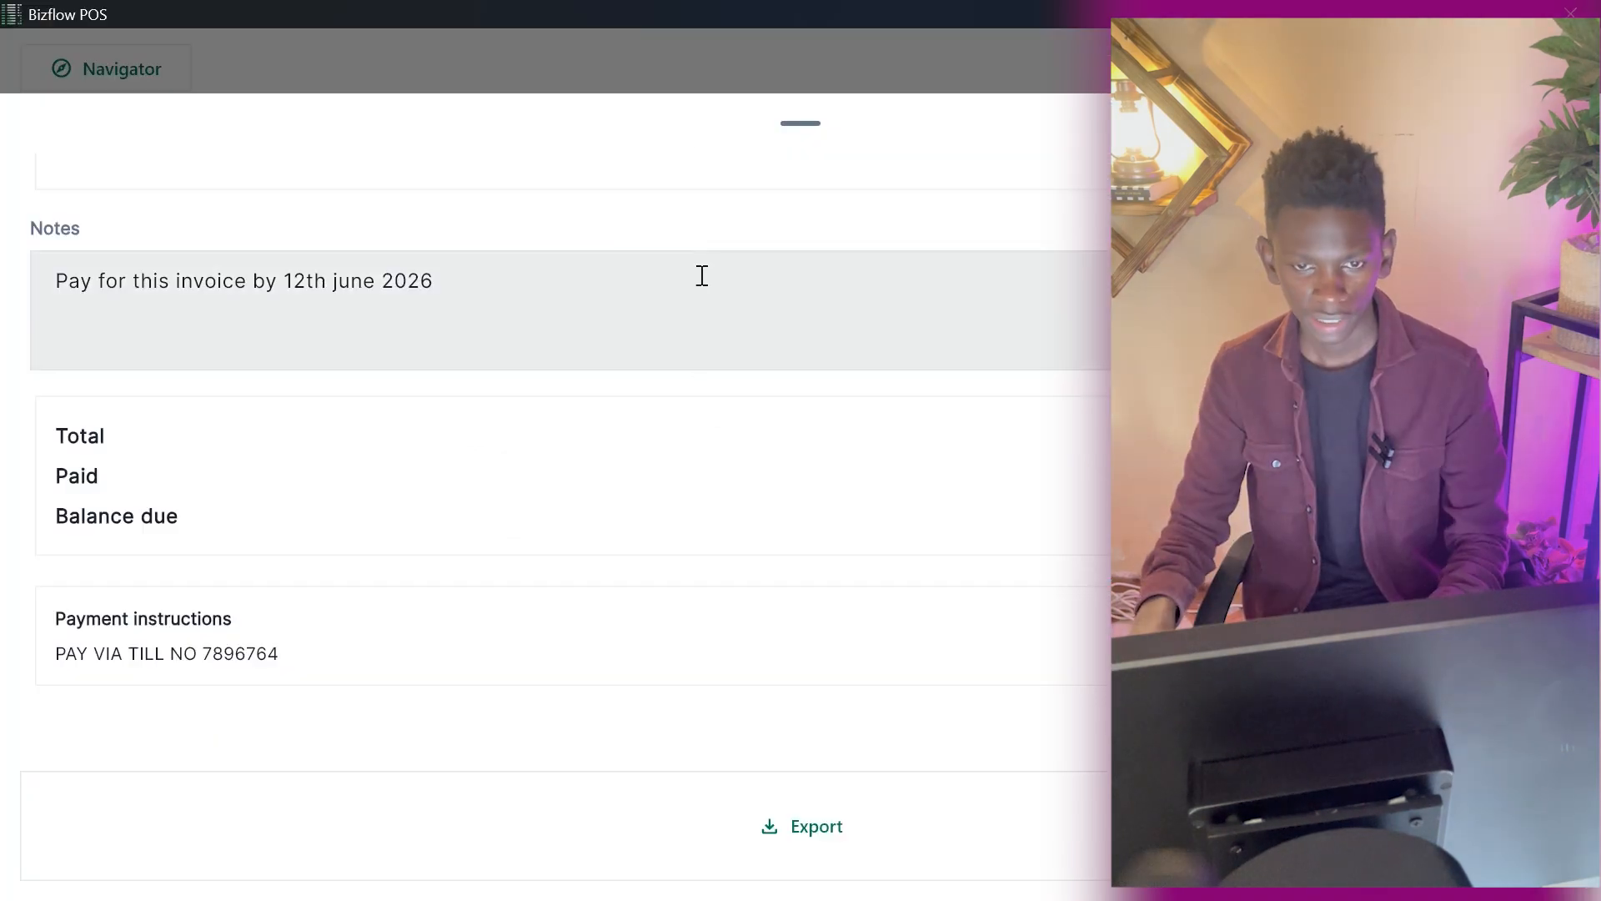
click(649, 72)
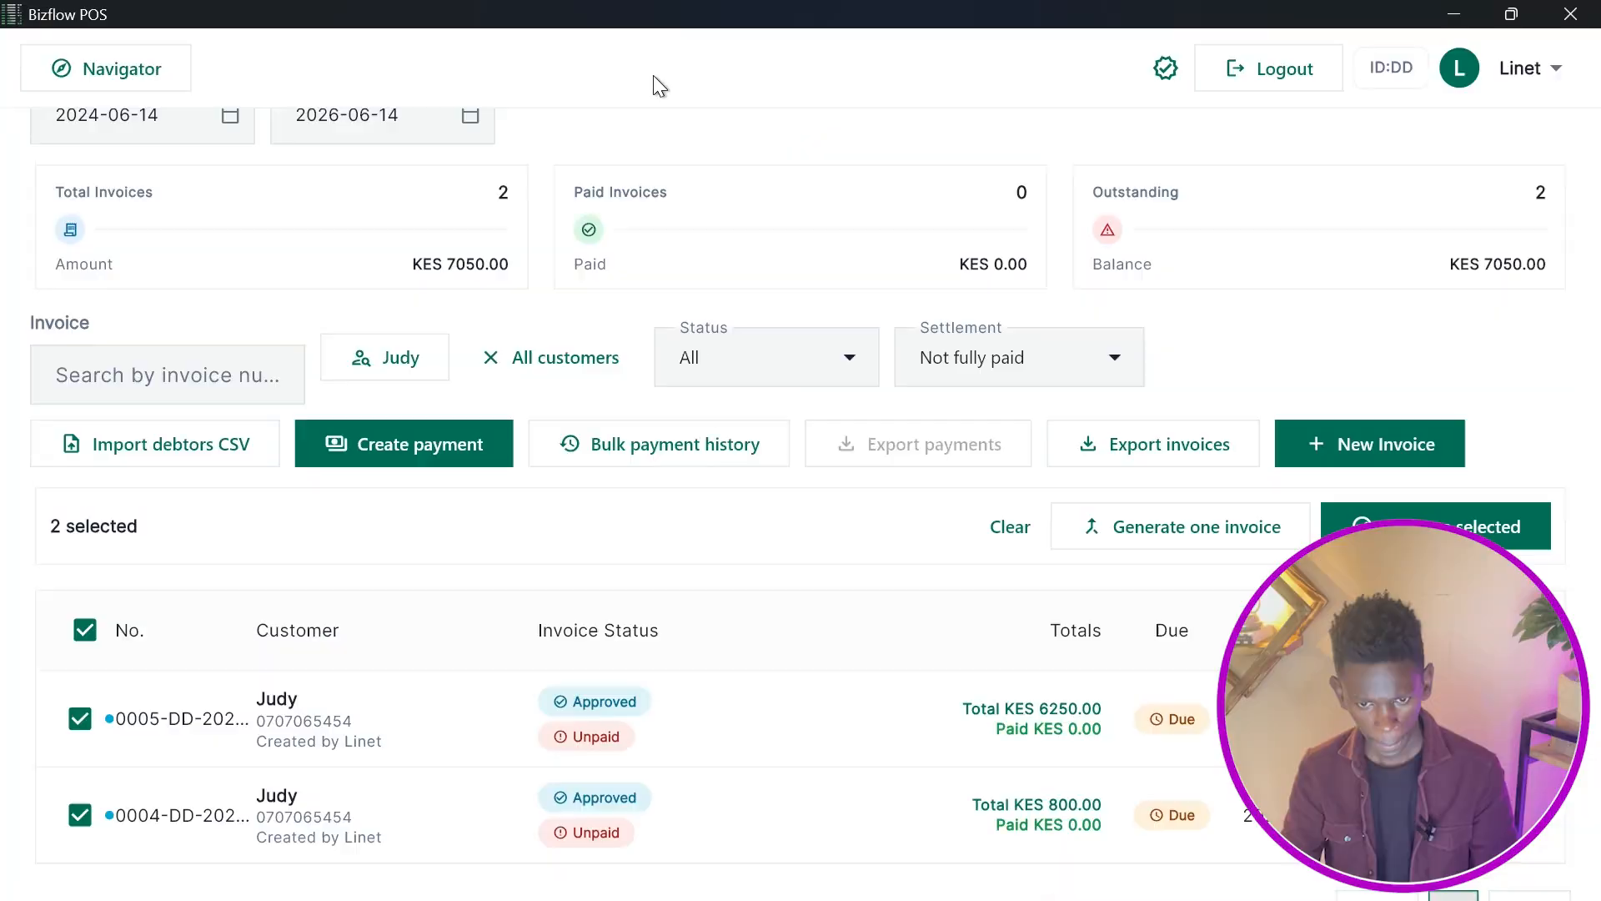
Create a payment of 7050.00 by Mpesa PAYBILL for the customer's selected invoices.
click(388, 427)
click(684, 523)
click(793, 604)
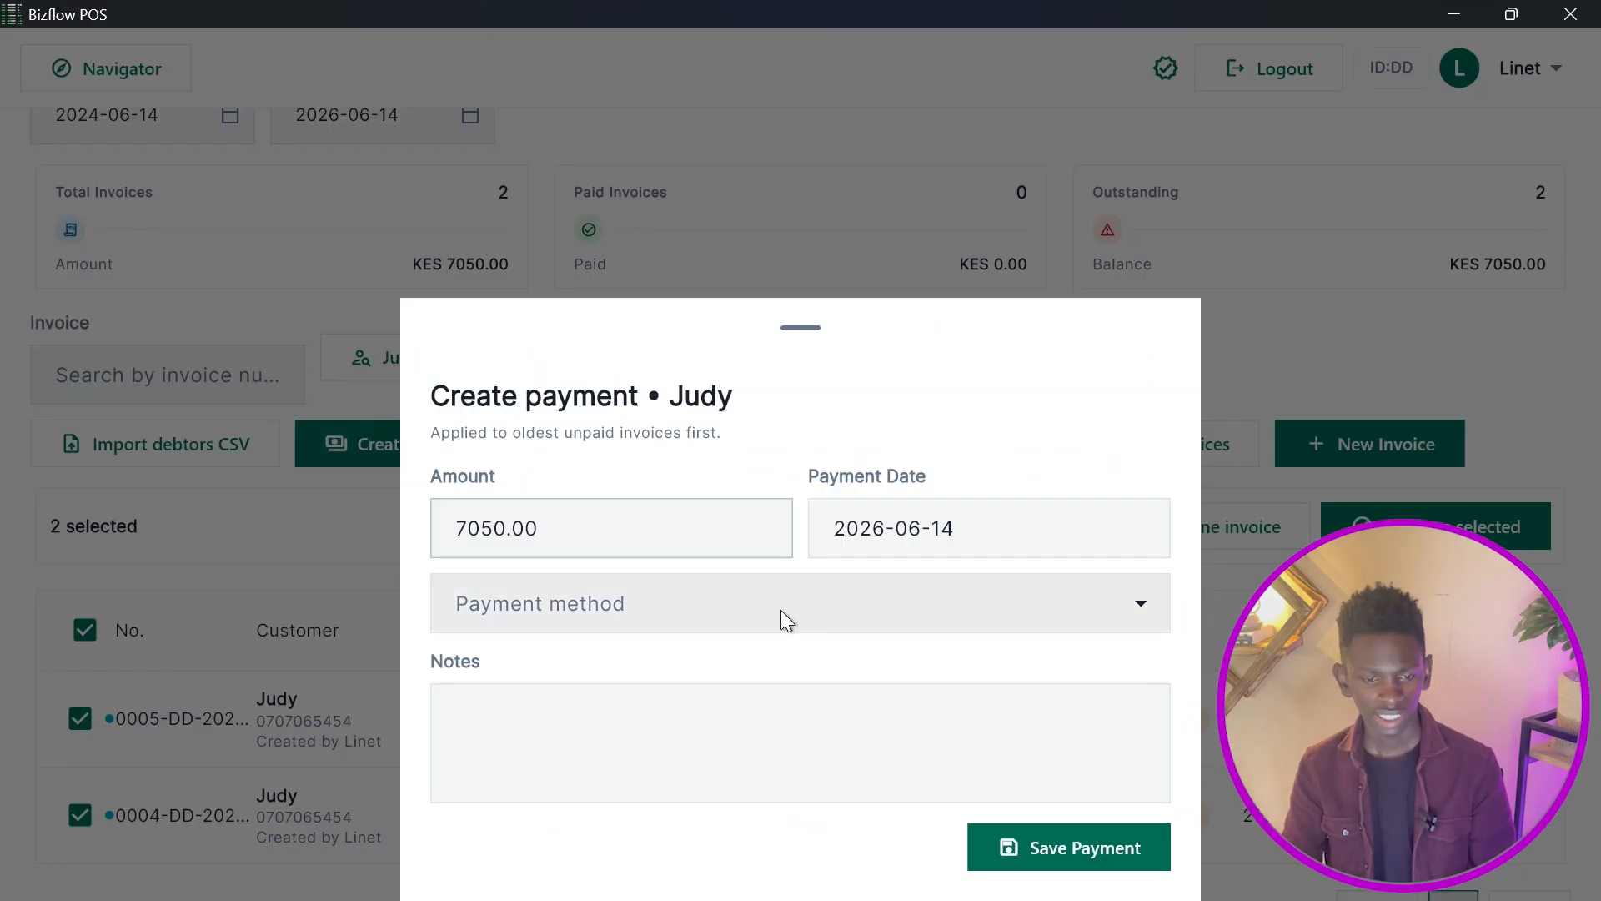
click(685, 659)
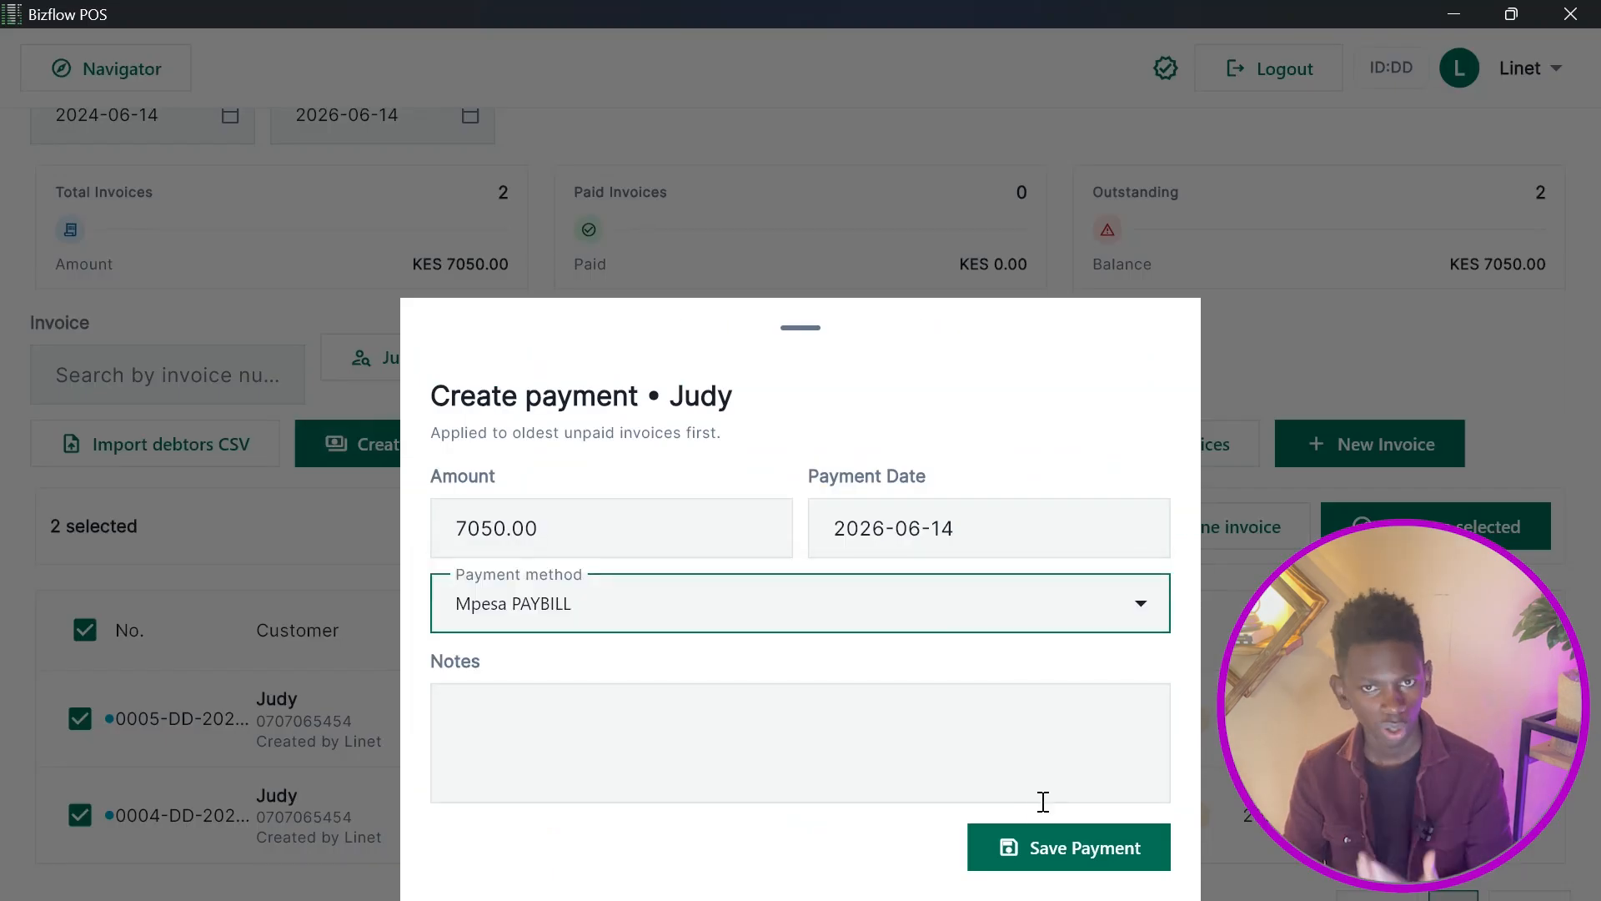
click(1076, 837)
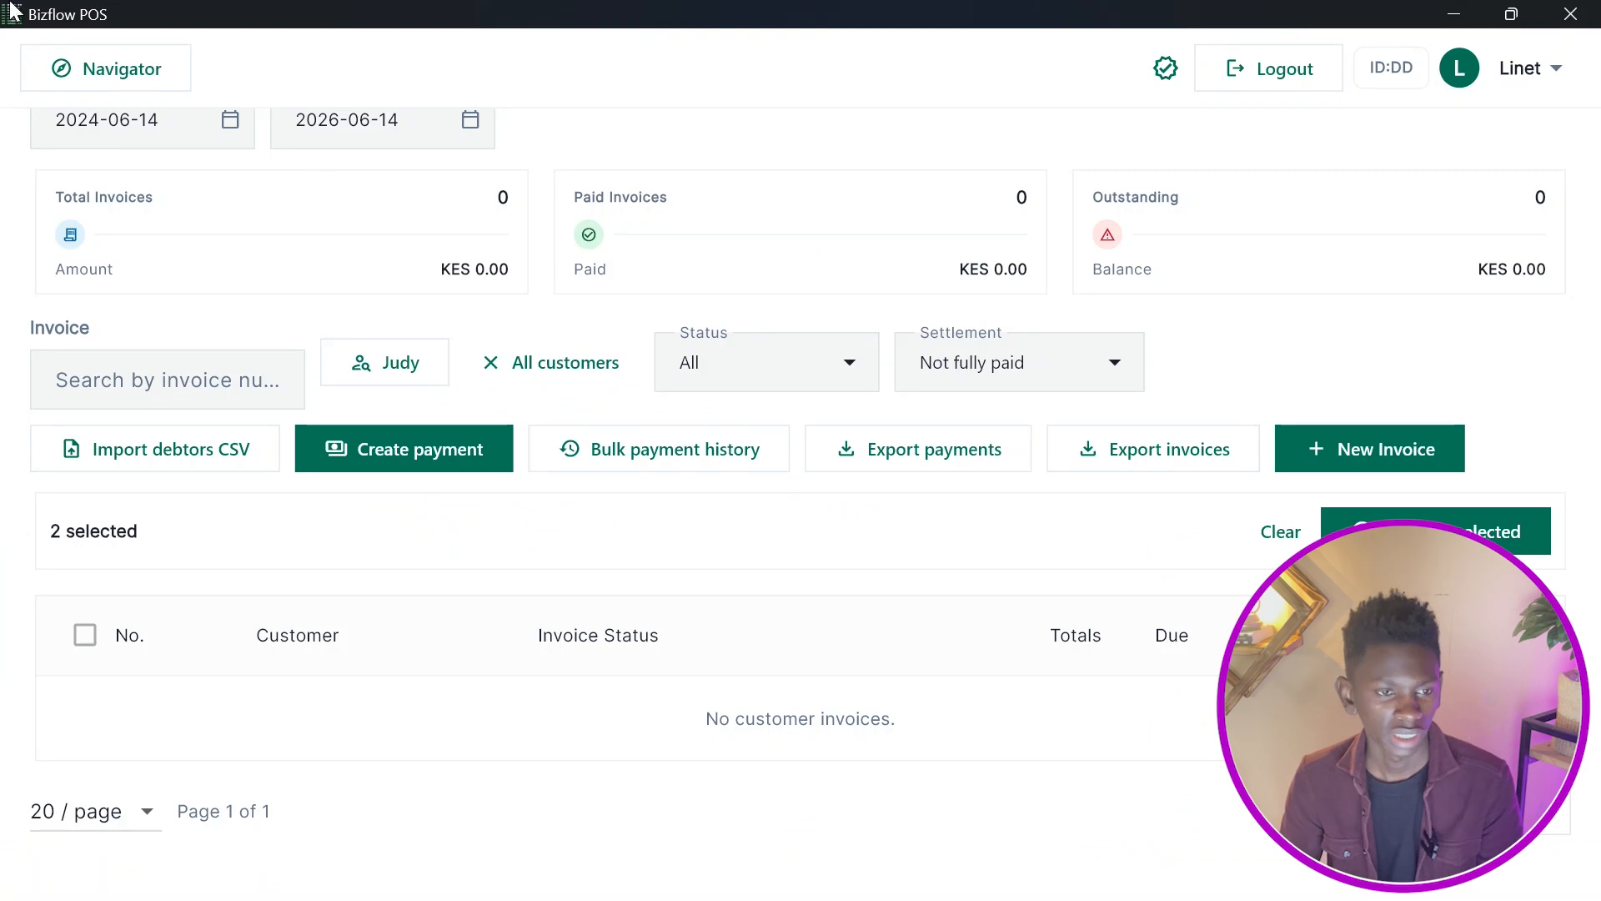
Open Timelines and view the pipeline report of the closed Monday timeline.
click(74, 71)
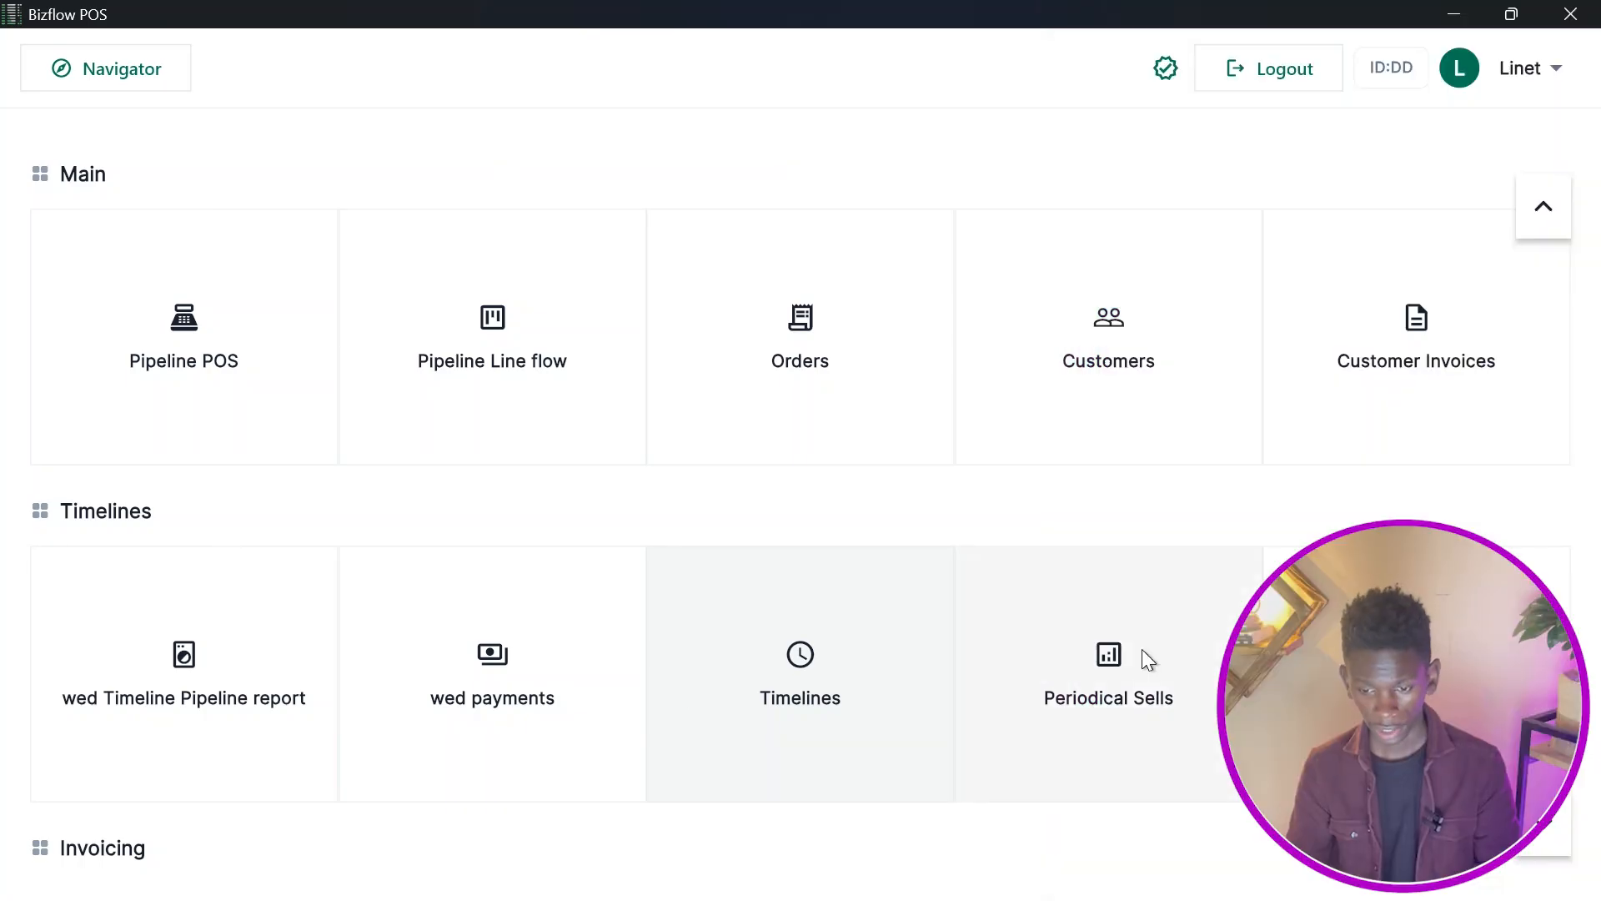
click(772, 682)
scroll(768, 509, down, 1)
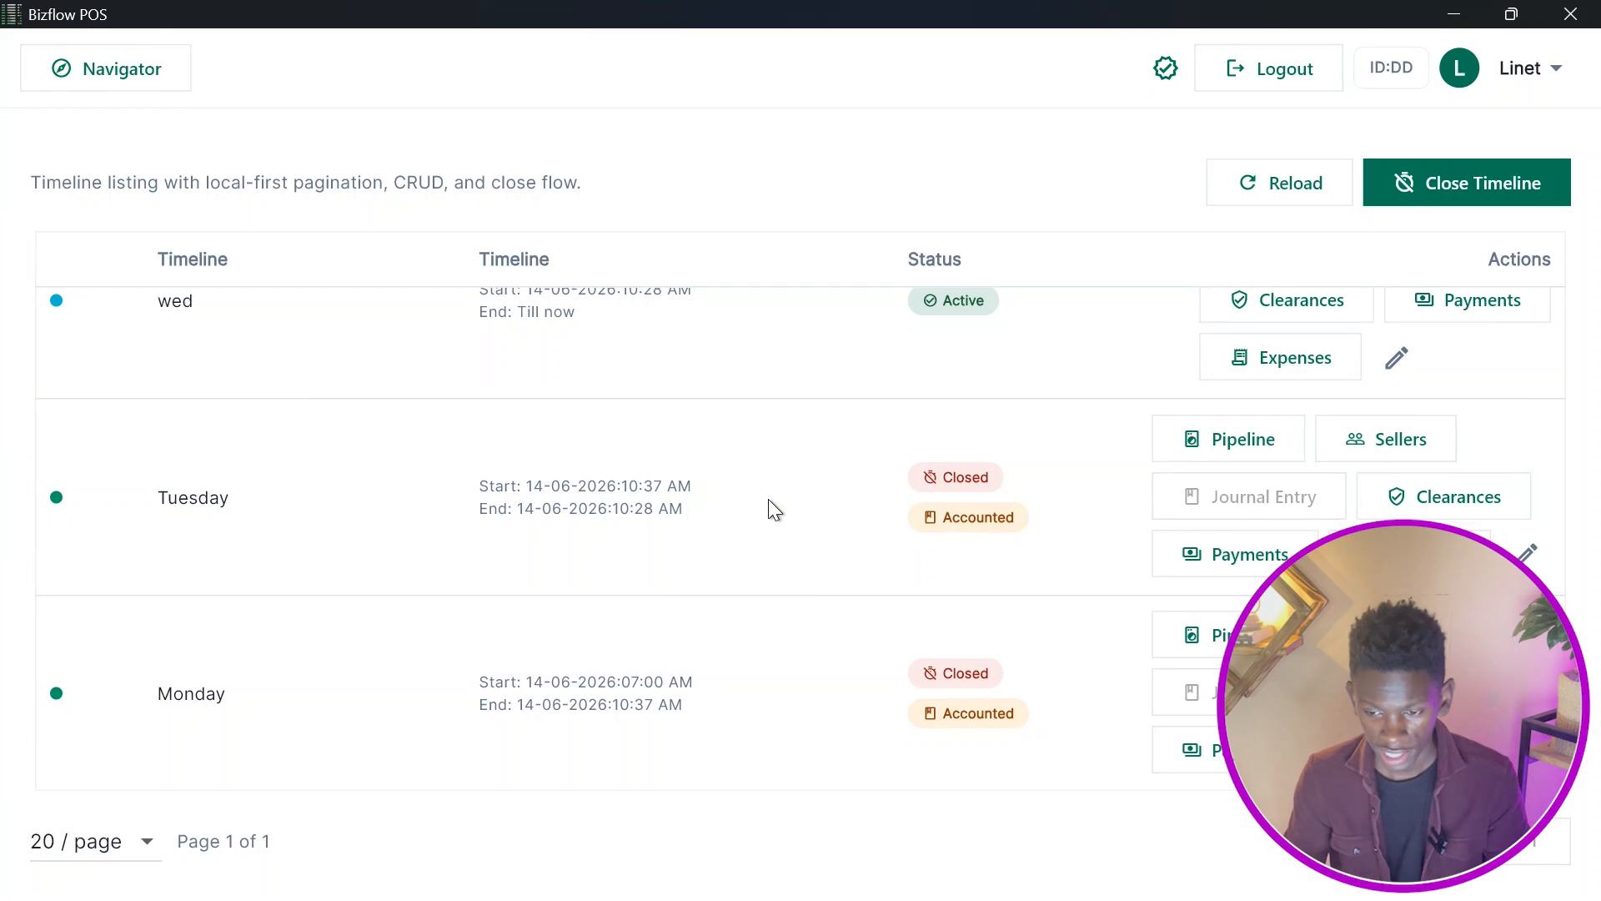
click(1194, 634)
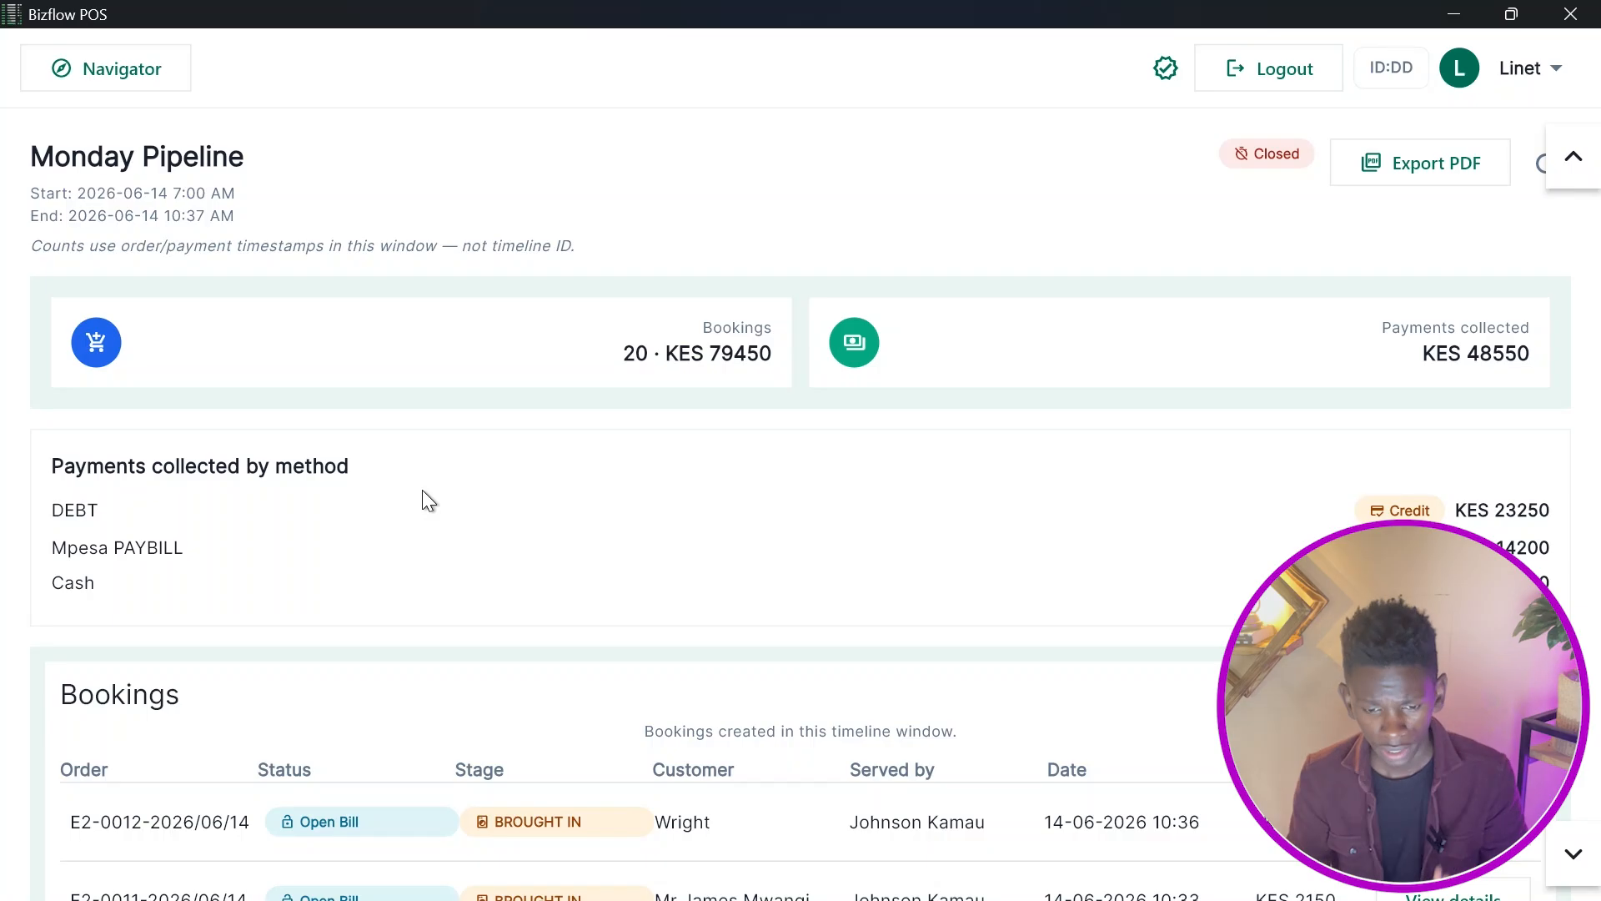
Open and close the details of order E2-0012 from the pipeline report's bookings list.
scroll(564, 590, down, 5)
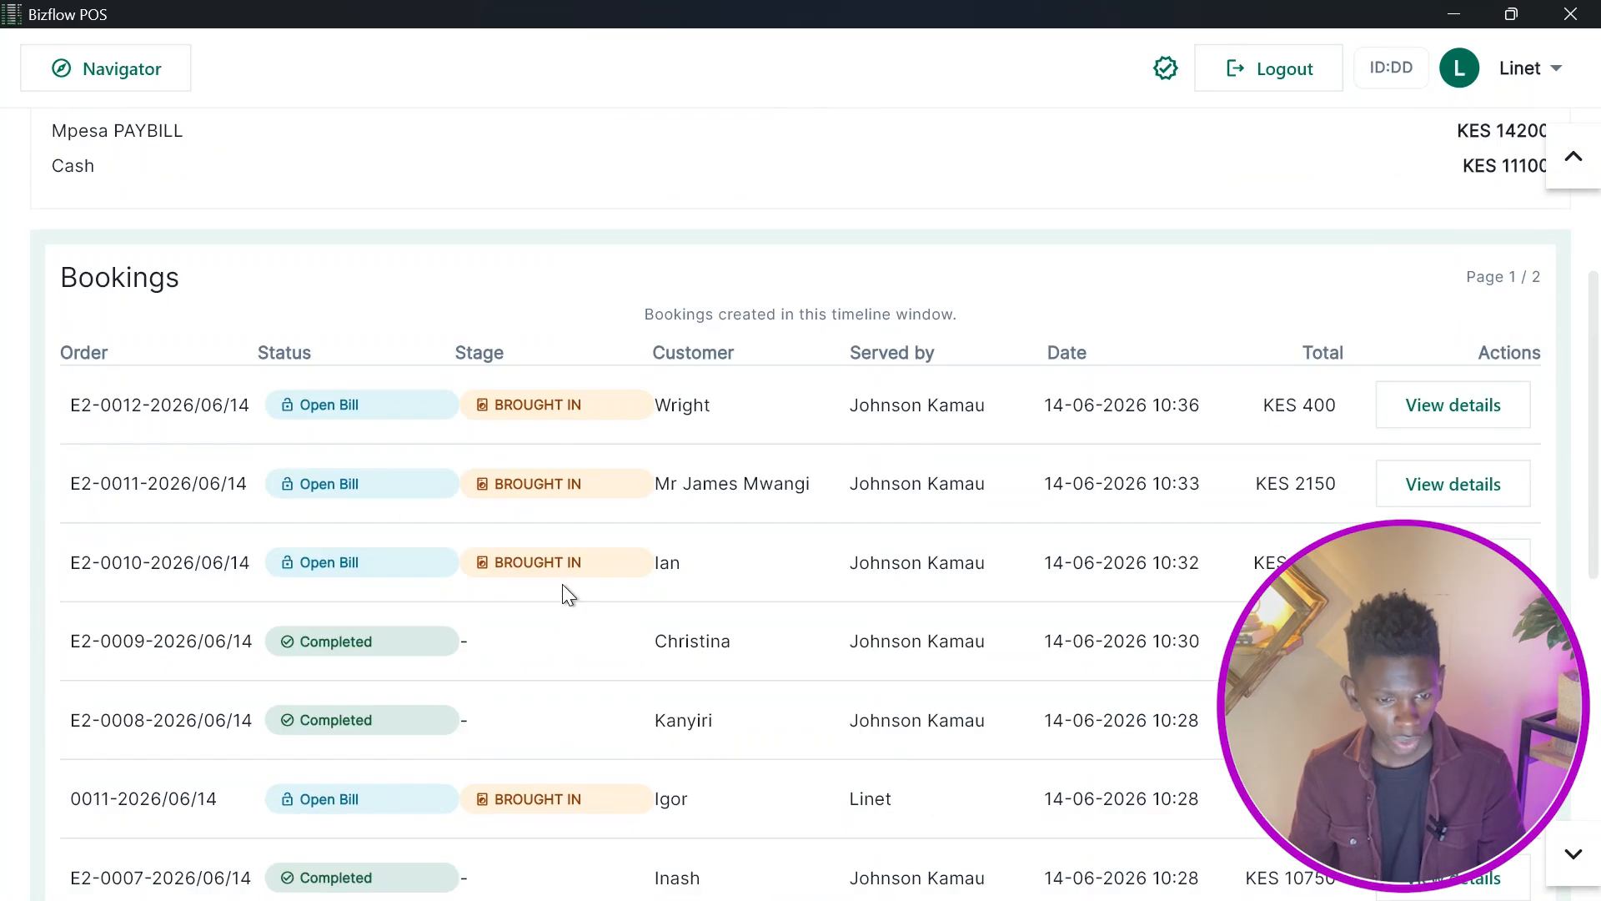
click(1449, 407)
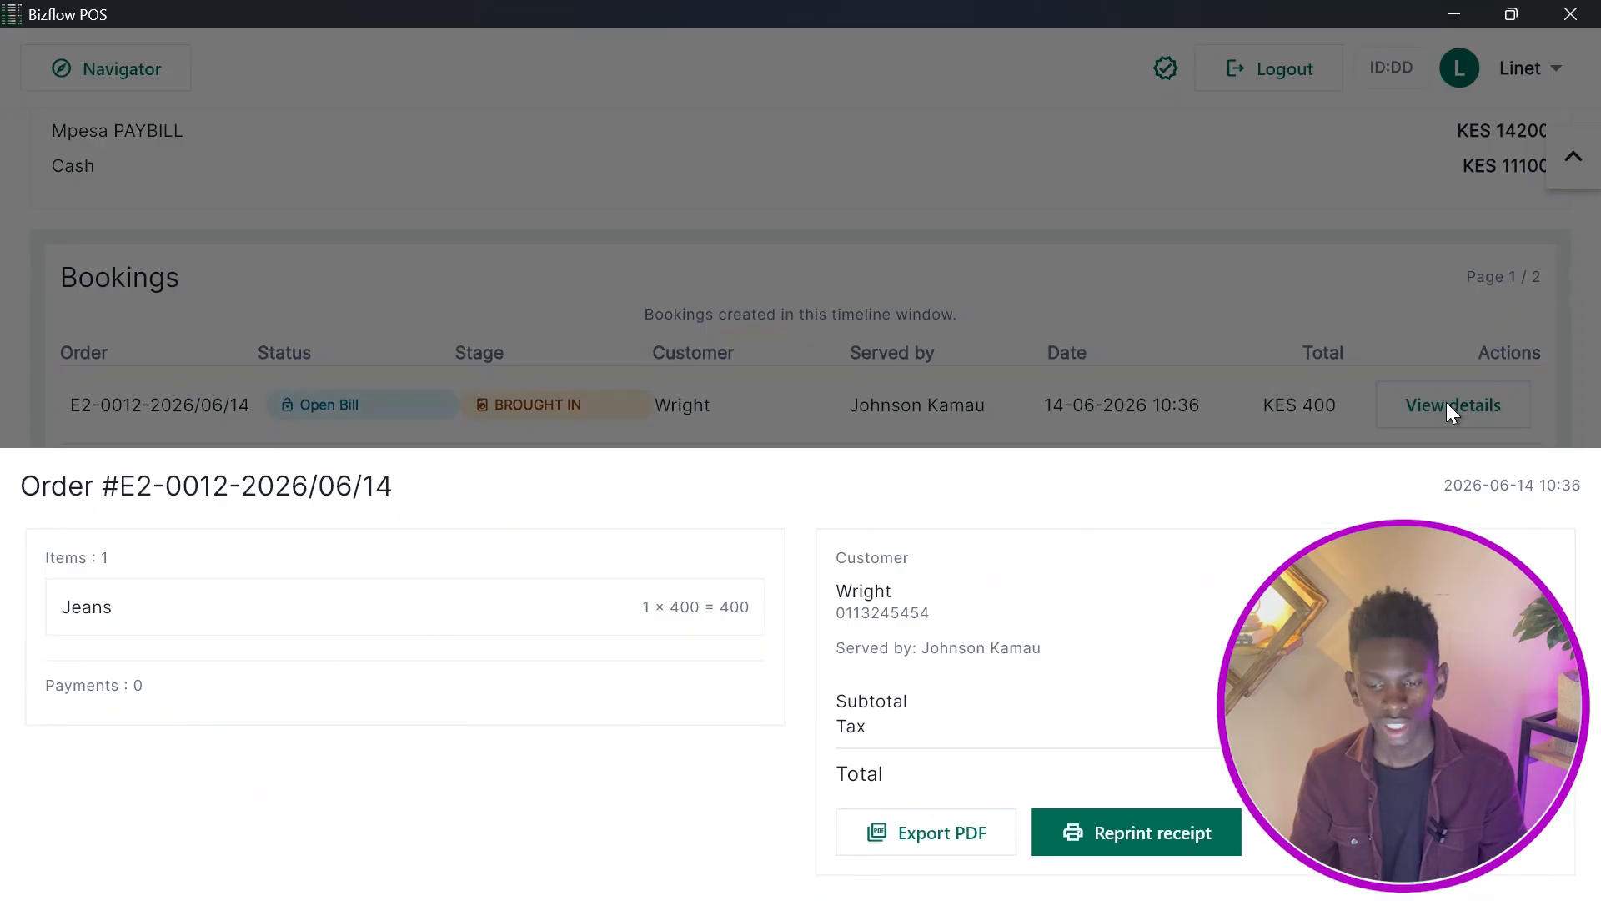
click(1116, 285)
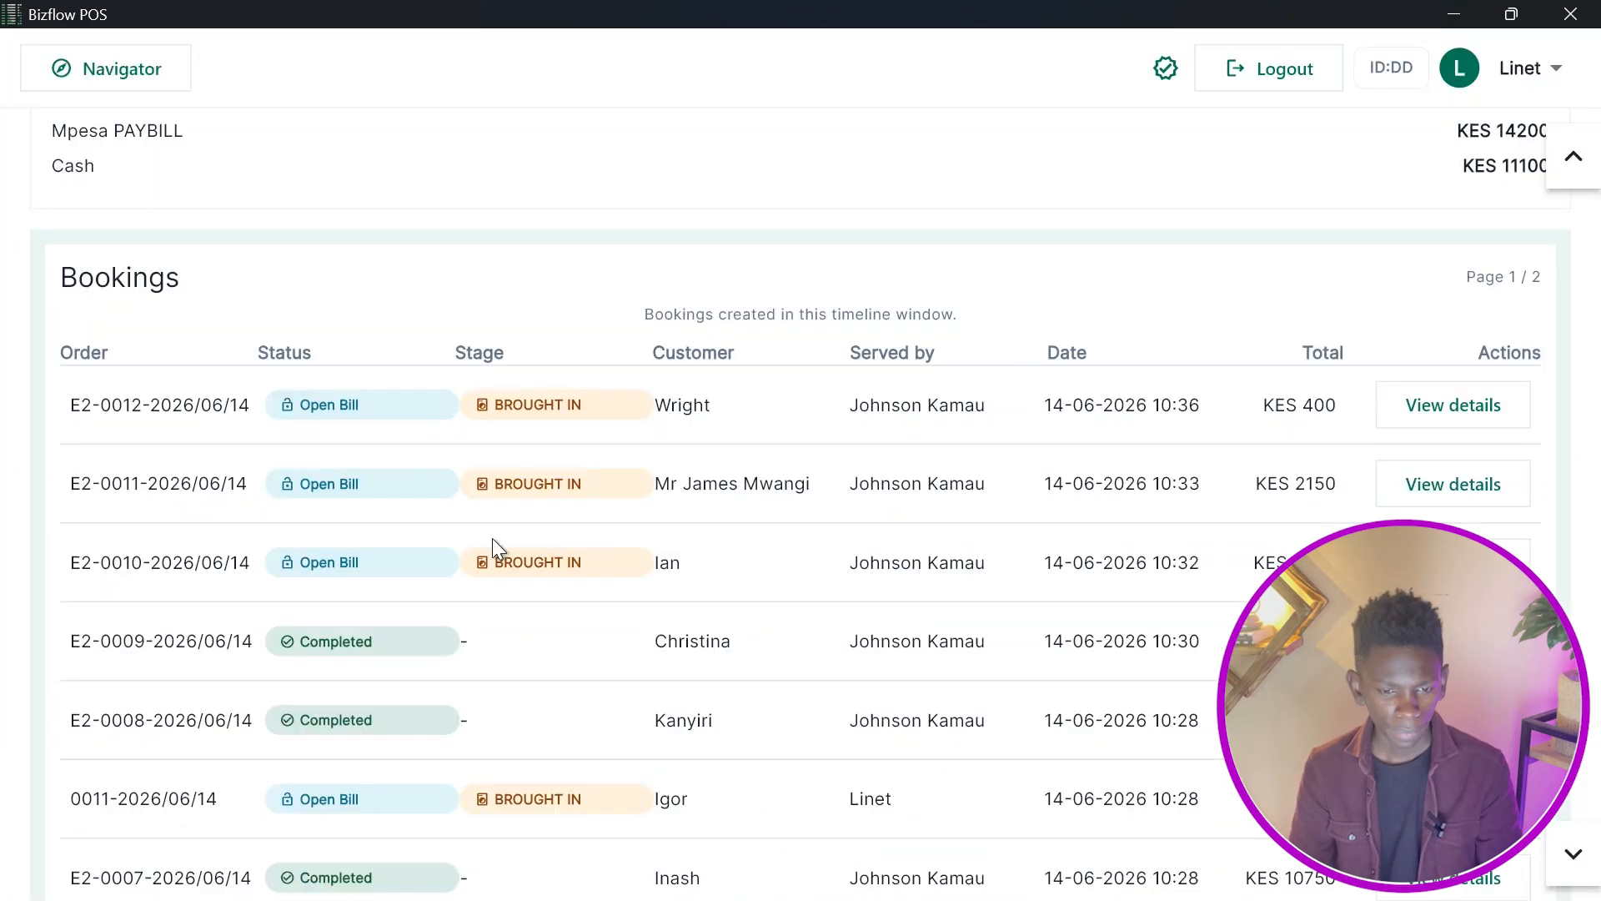
Scroll through the pipeline report's bookings and payments collected lists and return to the top.
scroll(1064, 543, down, 4)
scroll(1063, 543, up, 4)
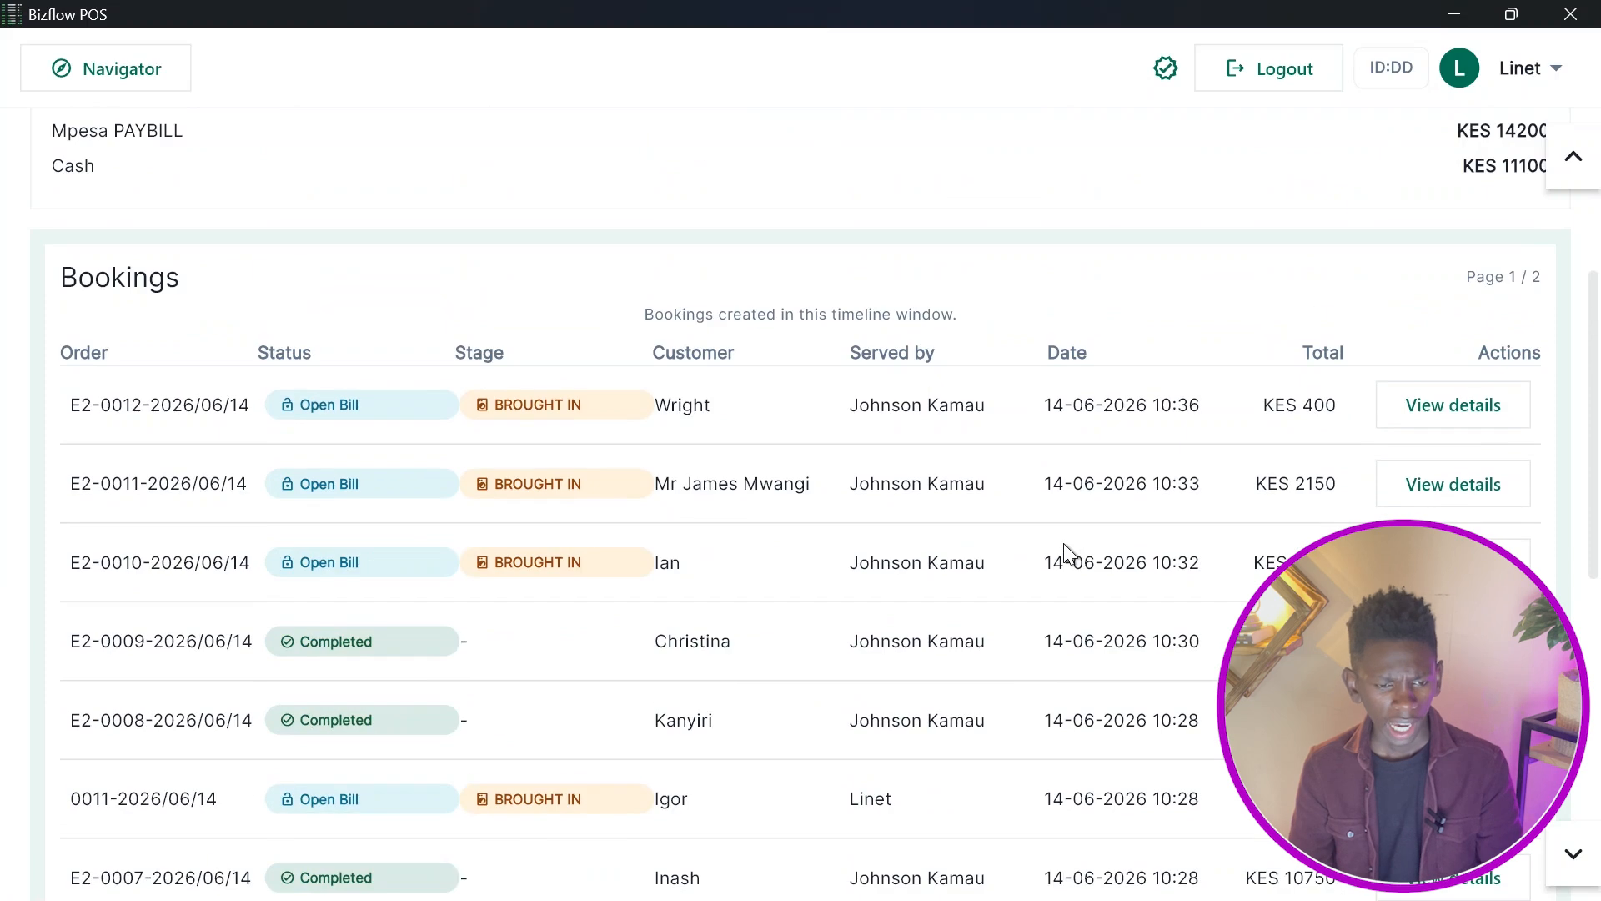
scroll(480, 451, down, 10)
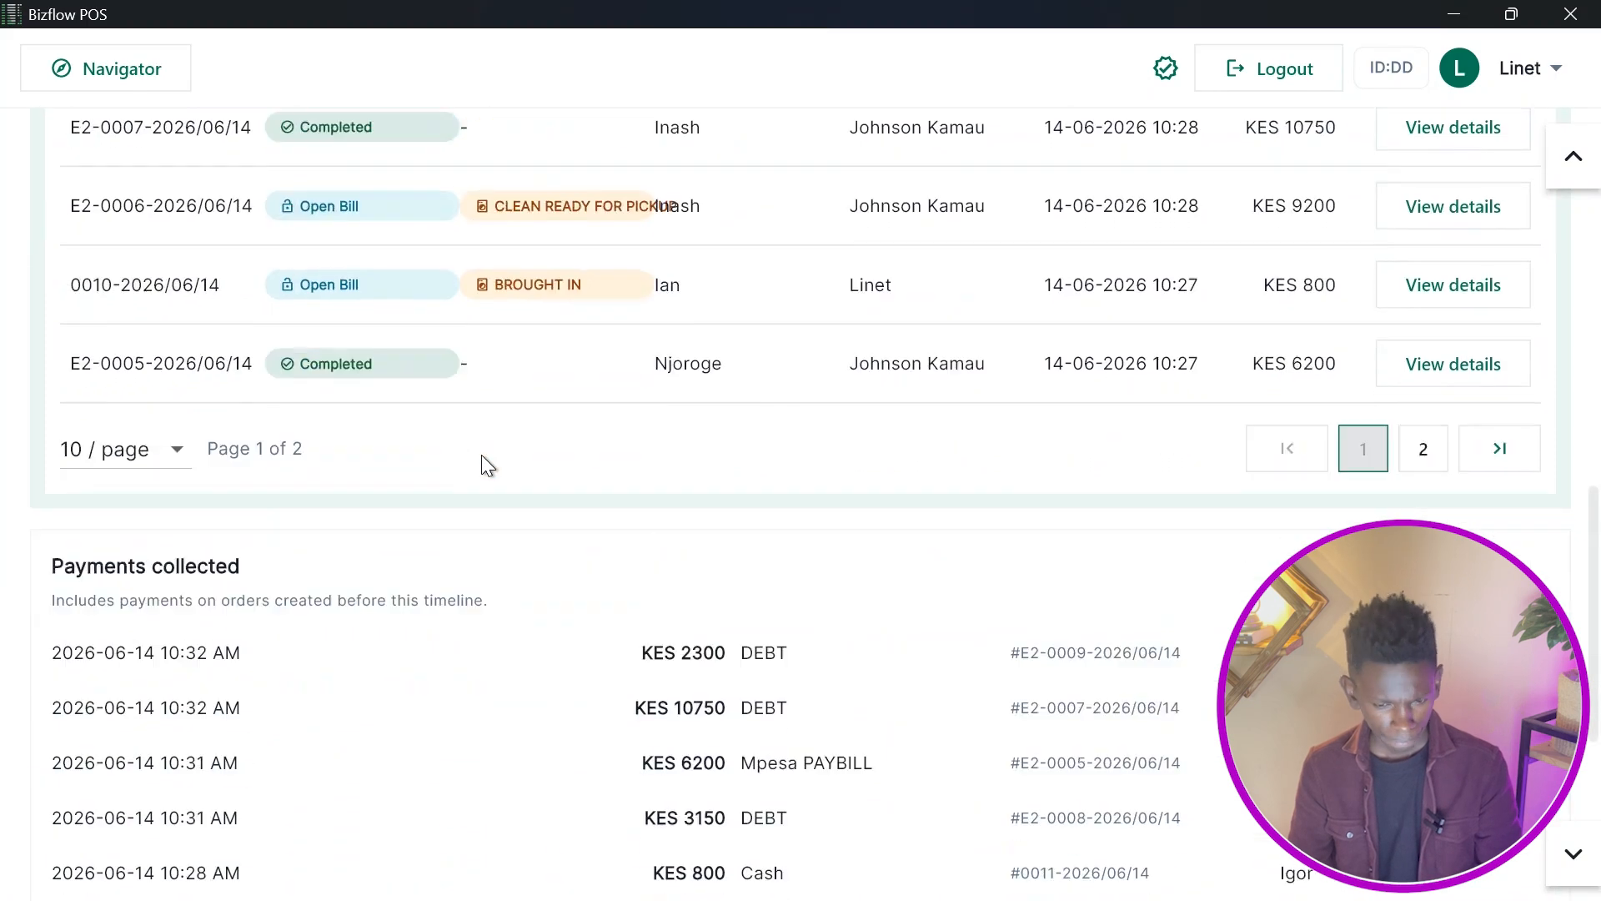
scroll(482, 456, down, 2)
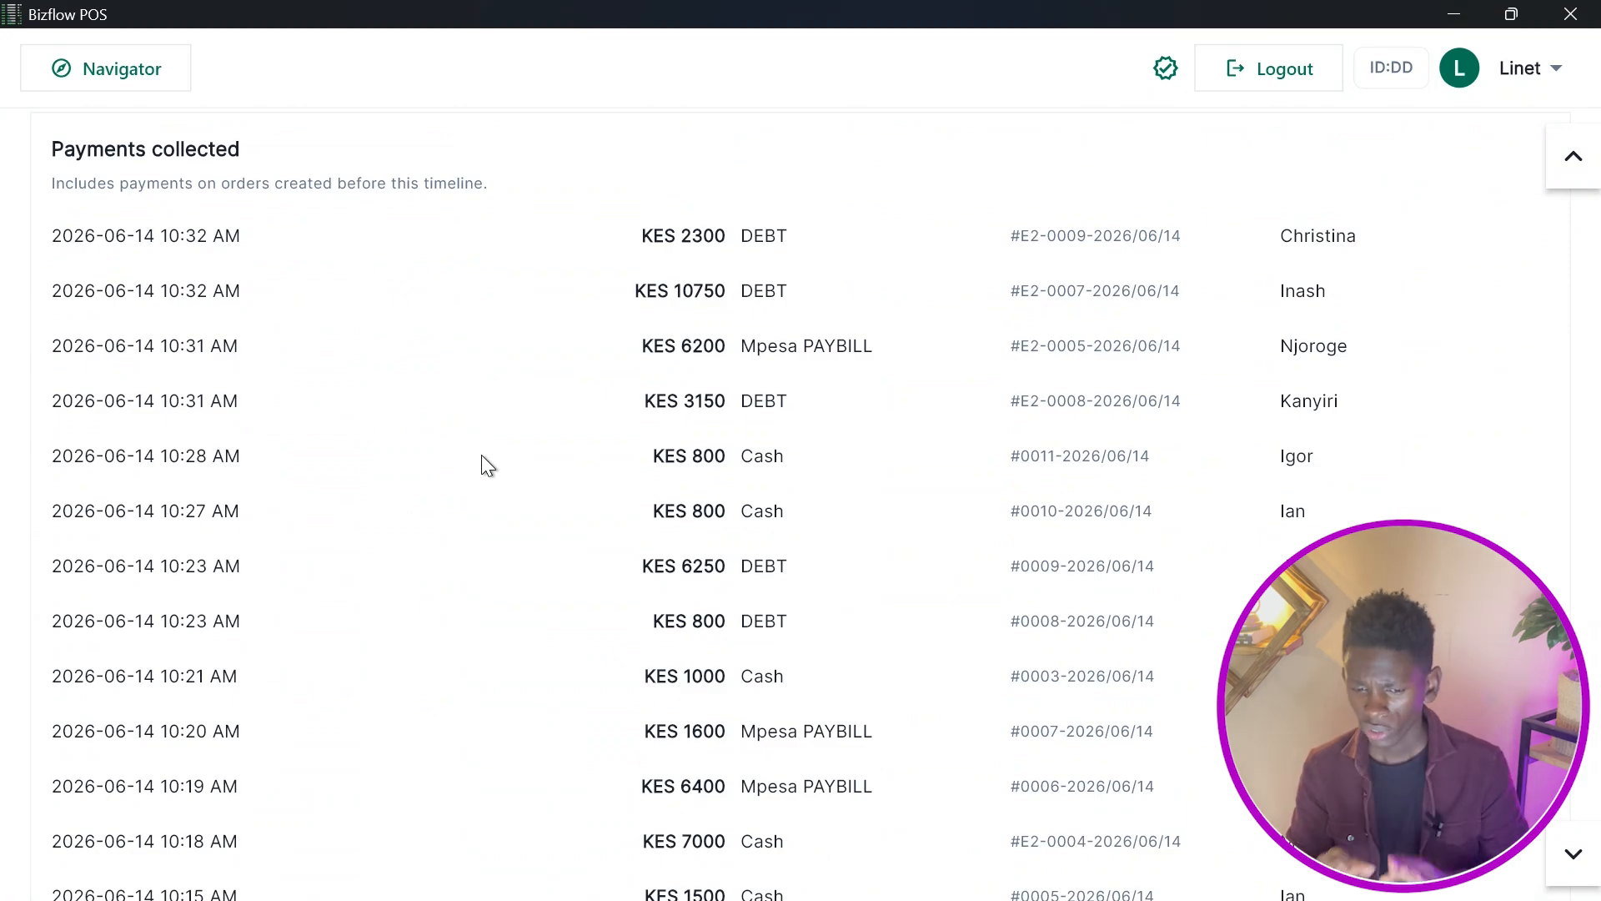
scroll(482, 456, up, 13)
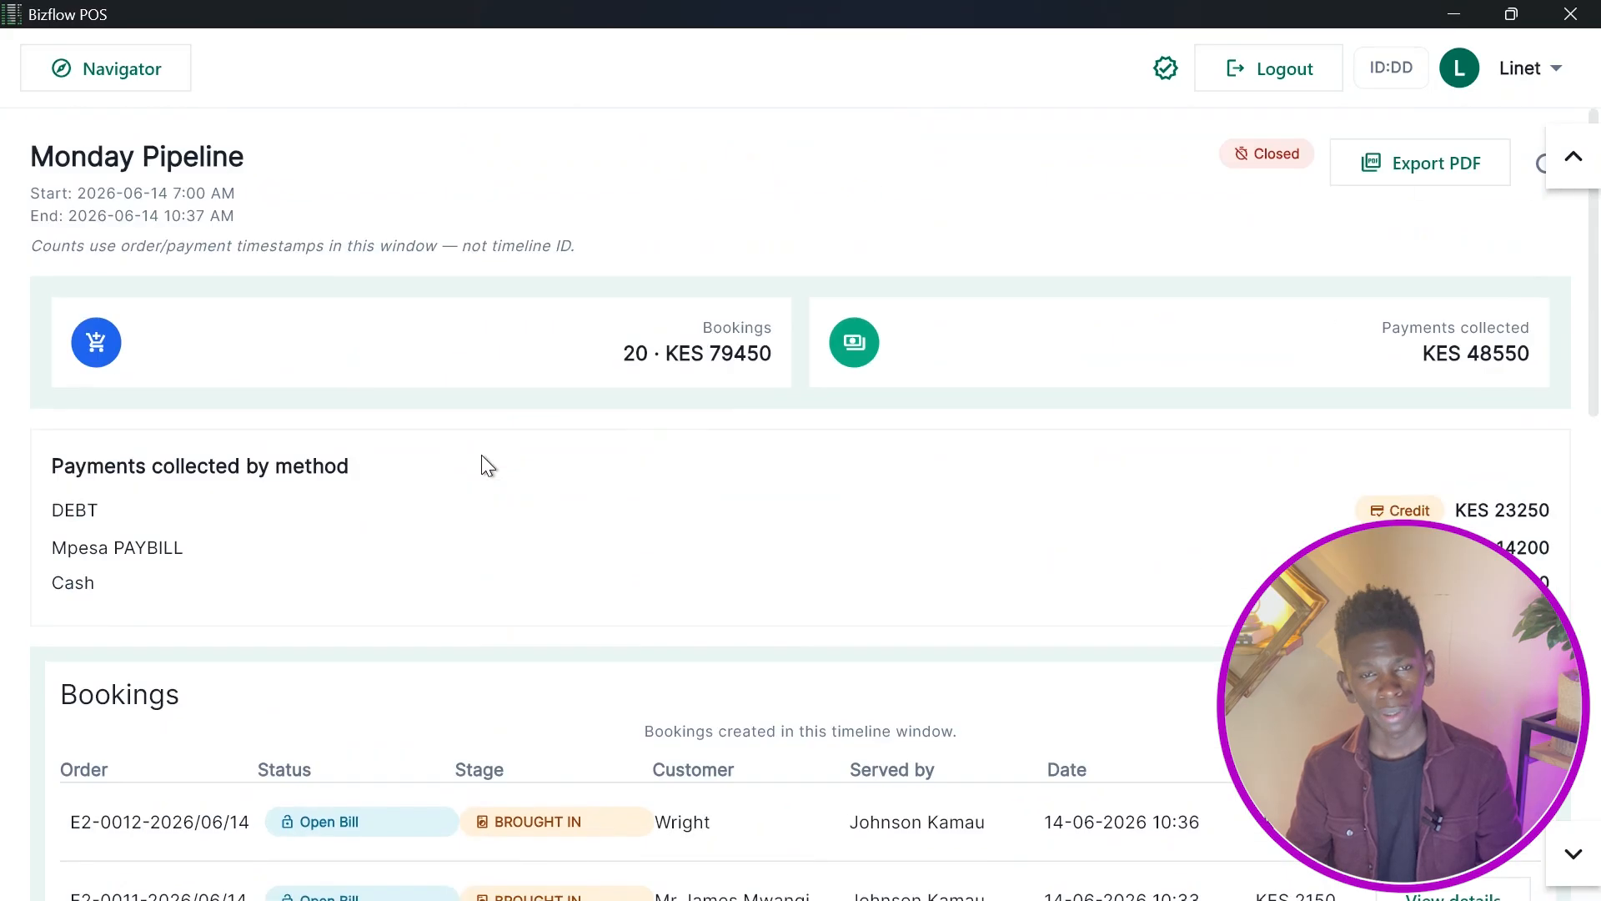
Open Periodical Sells and filter it by a date range from 01-06-2026 to 30-06-2026.
click(152, 58)
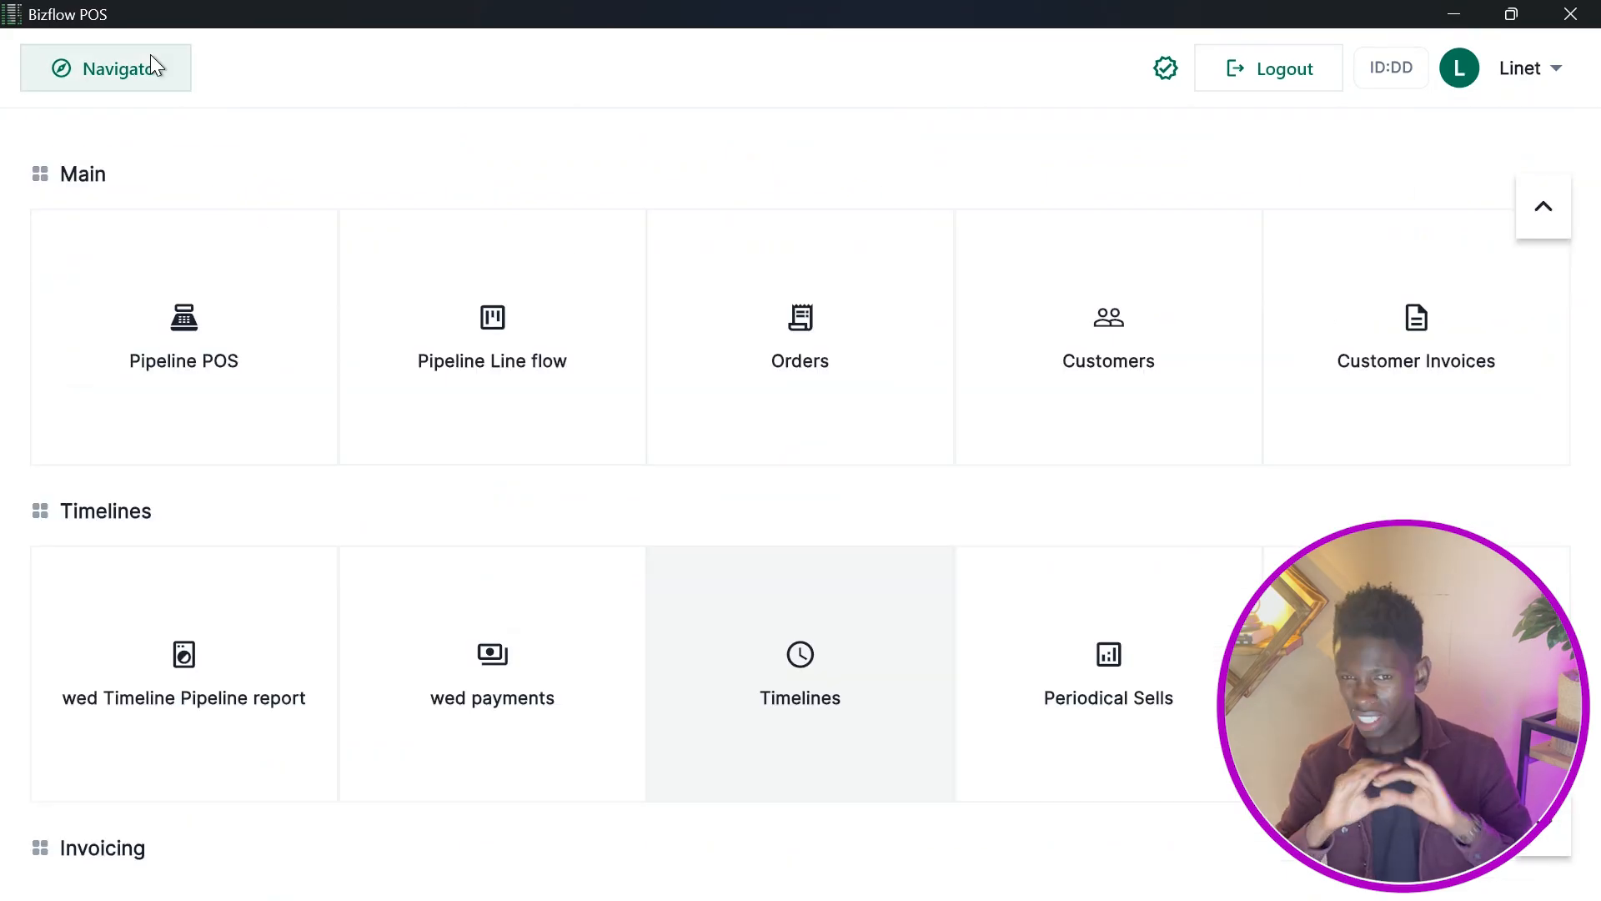
click(1114, 724)
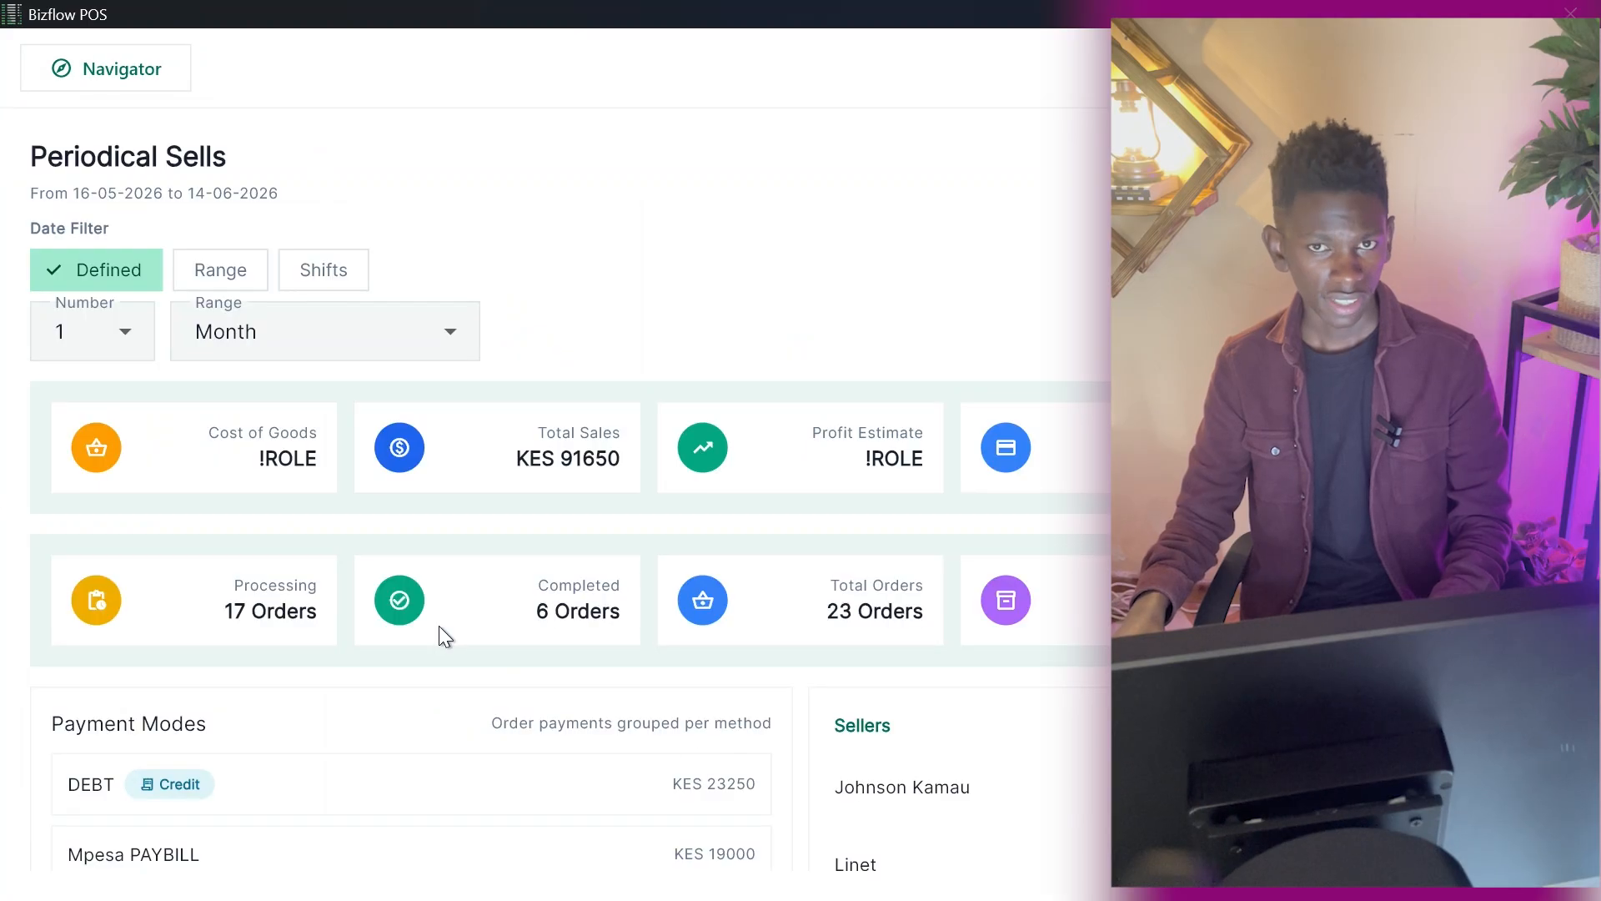
click(219, 262)
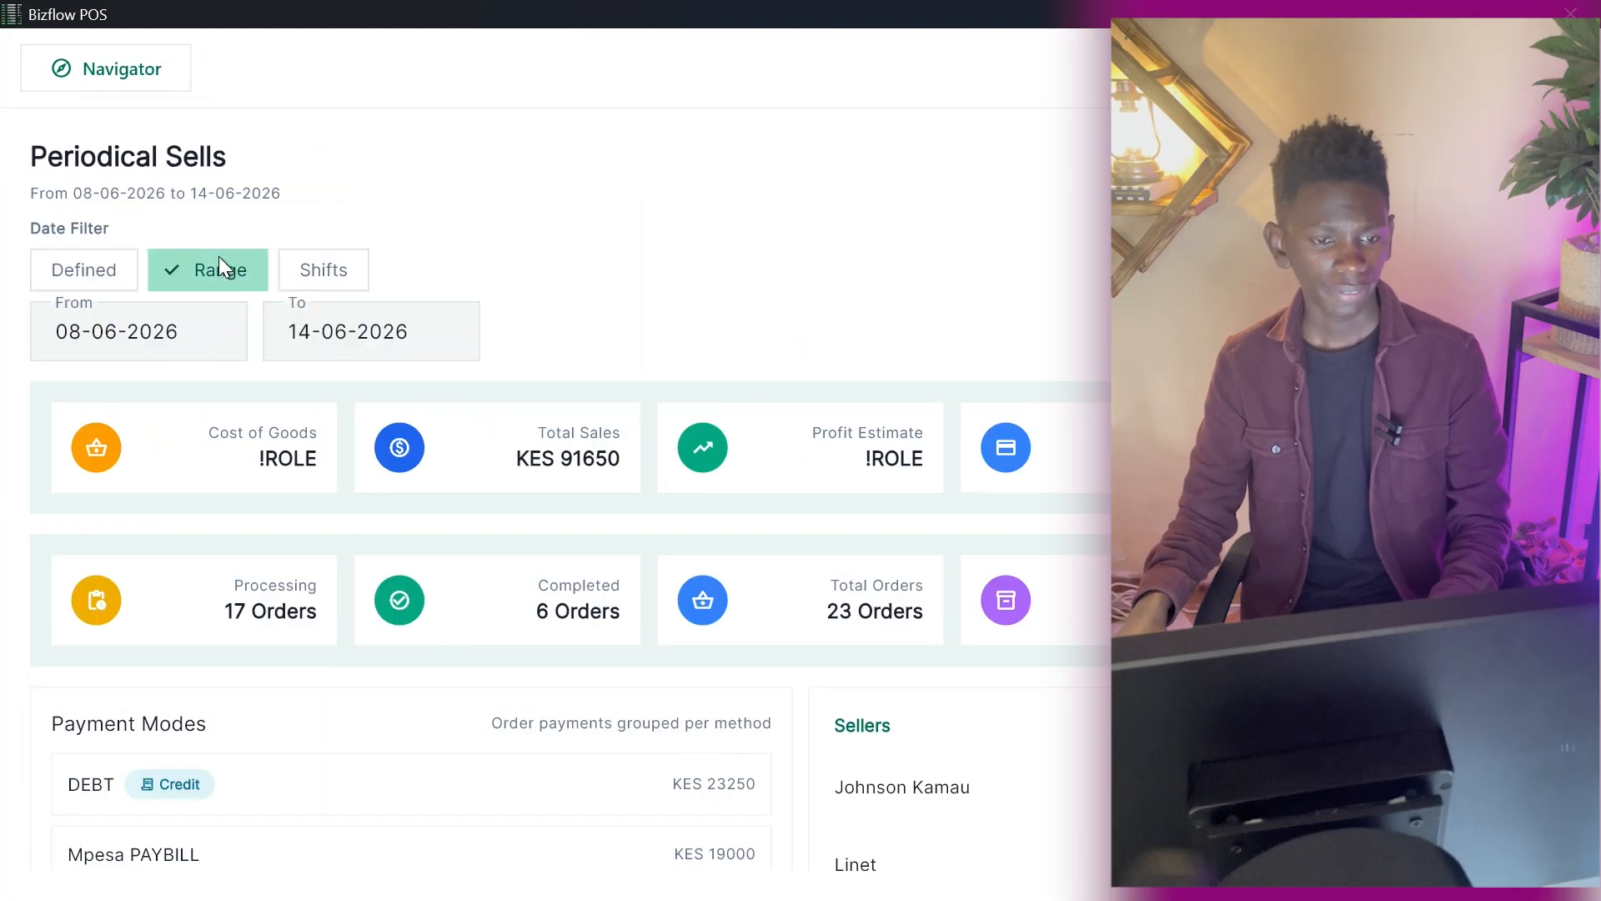
click(207, 313)
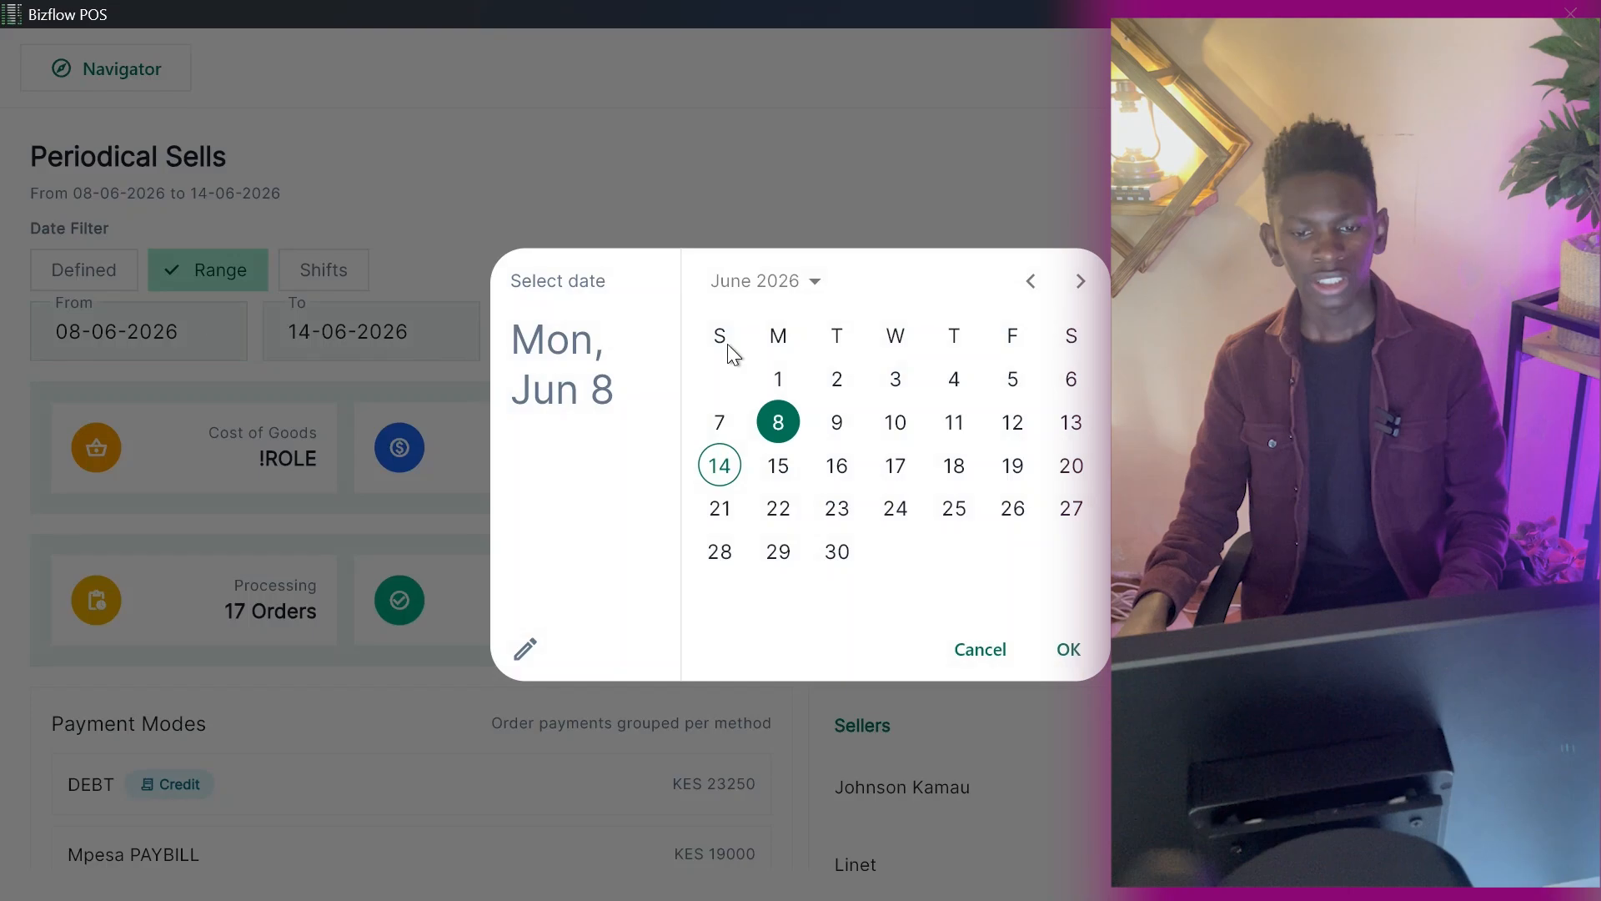
click(778, 379)
click(1069, 650)
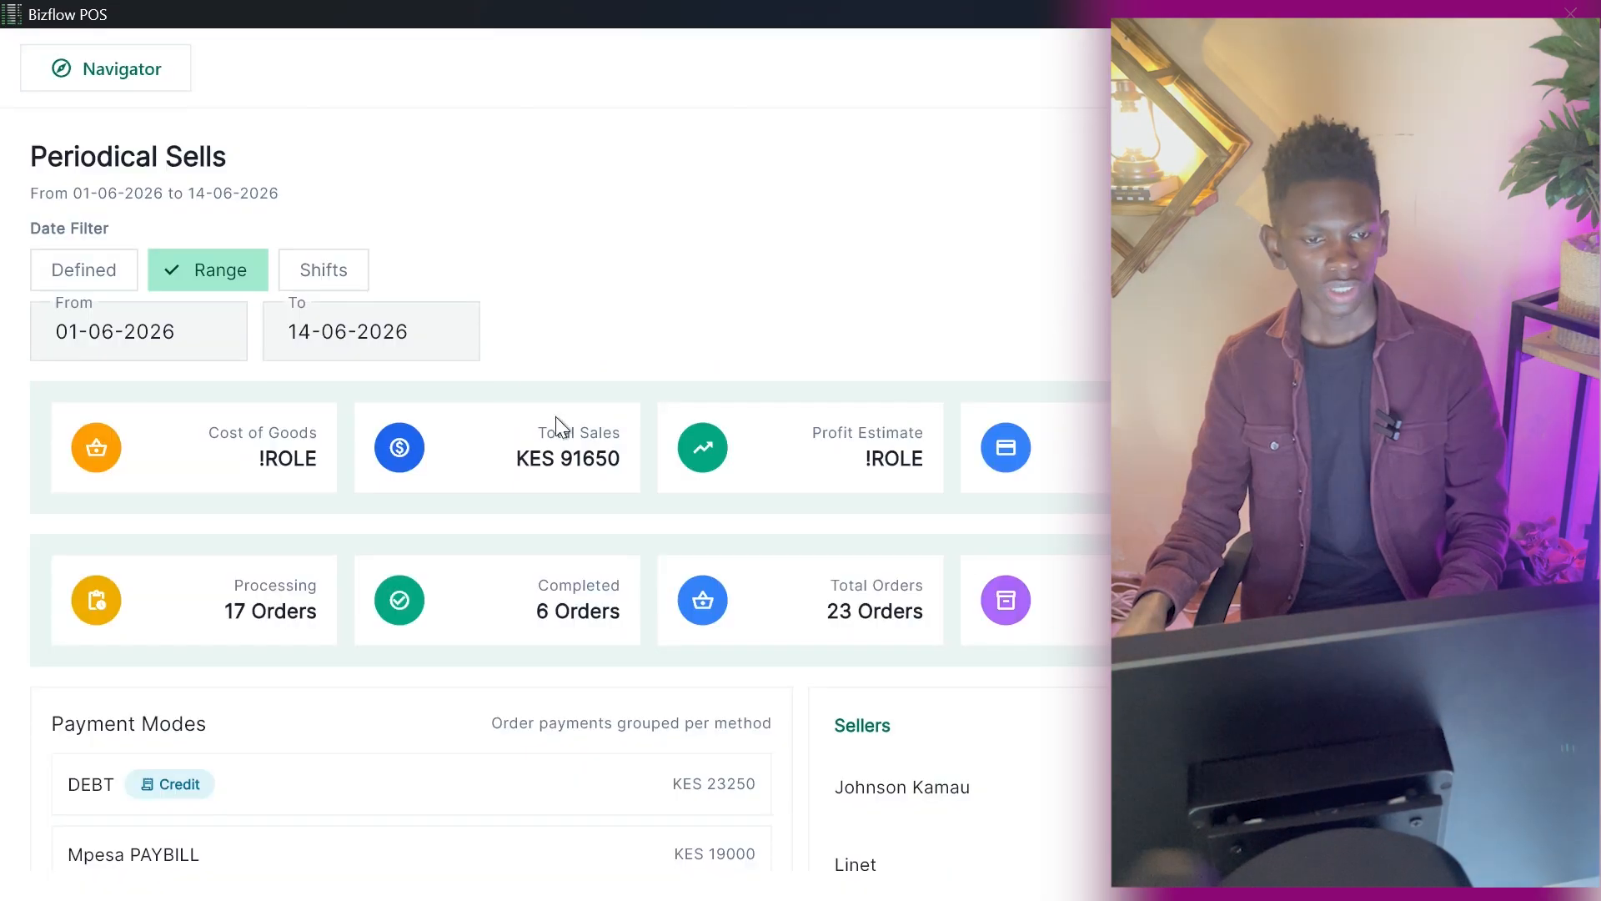
click(439, 314)
click(848, 542)
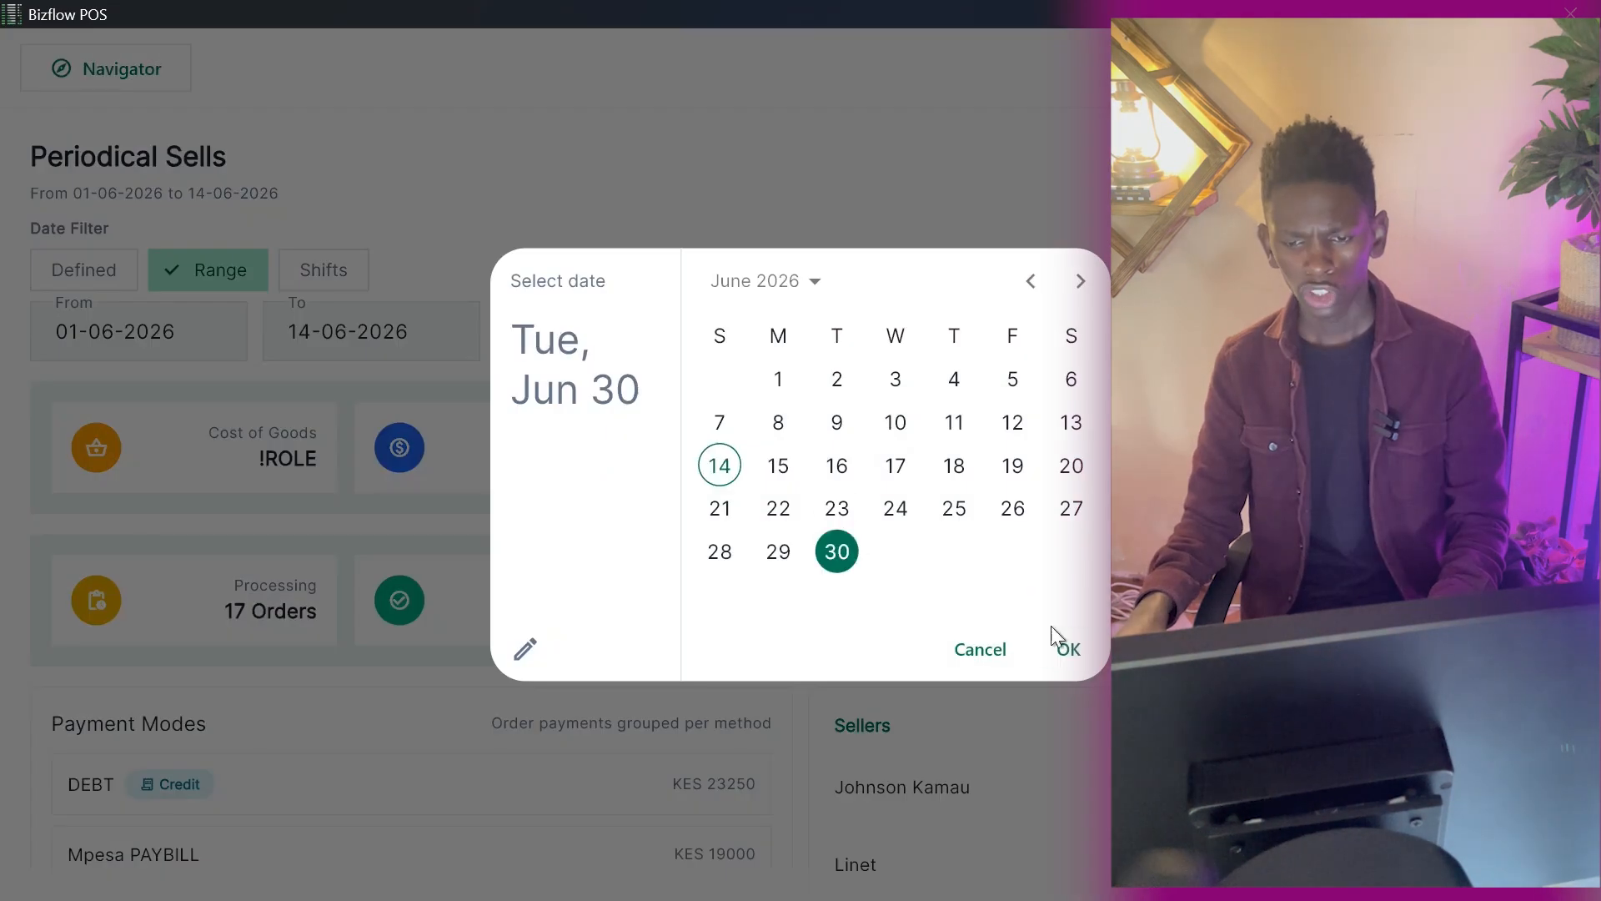
click(1064, 648)
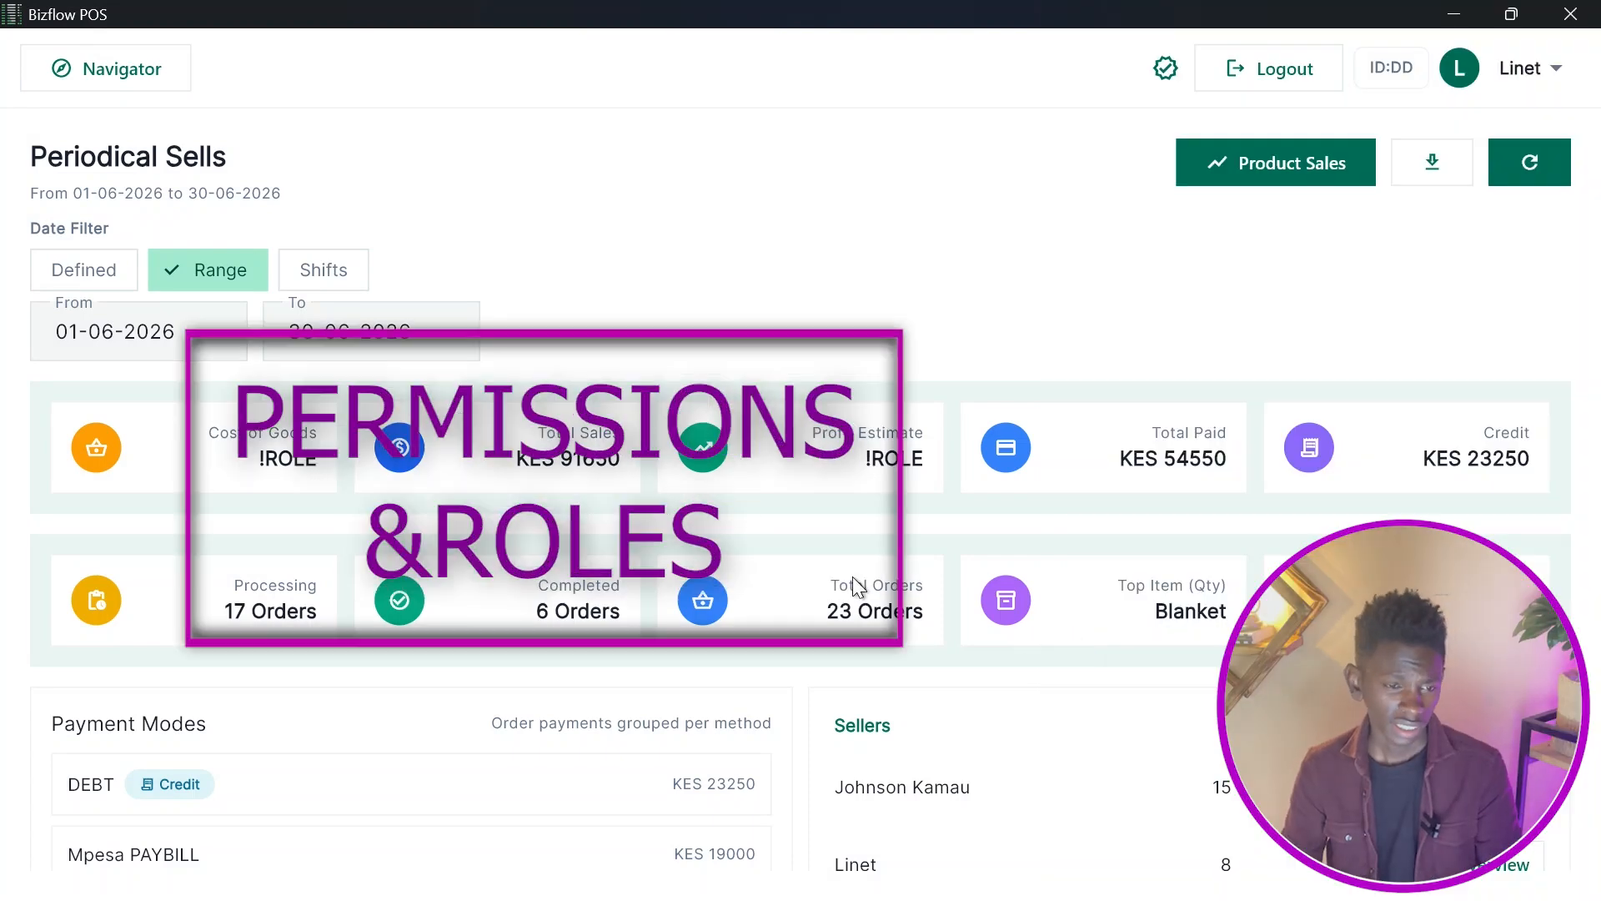
Browse the navigator and reopen Periodical Sells to review which figures the cashier account can see.
click(142, 88)
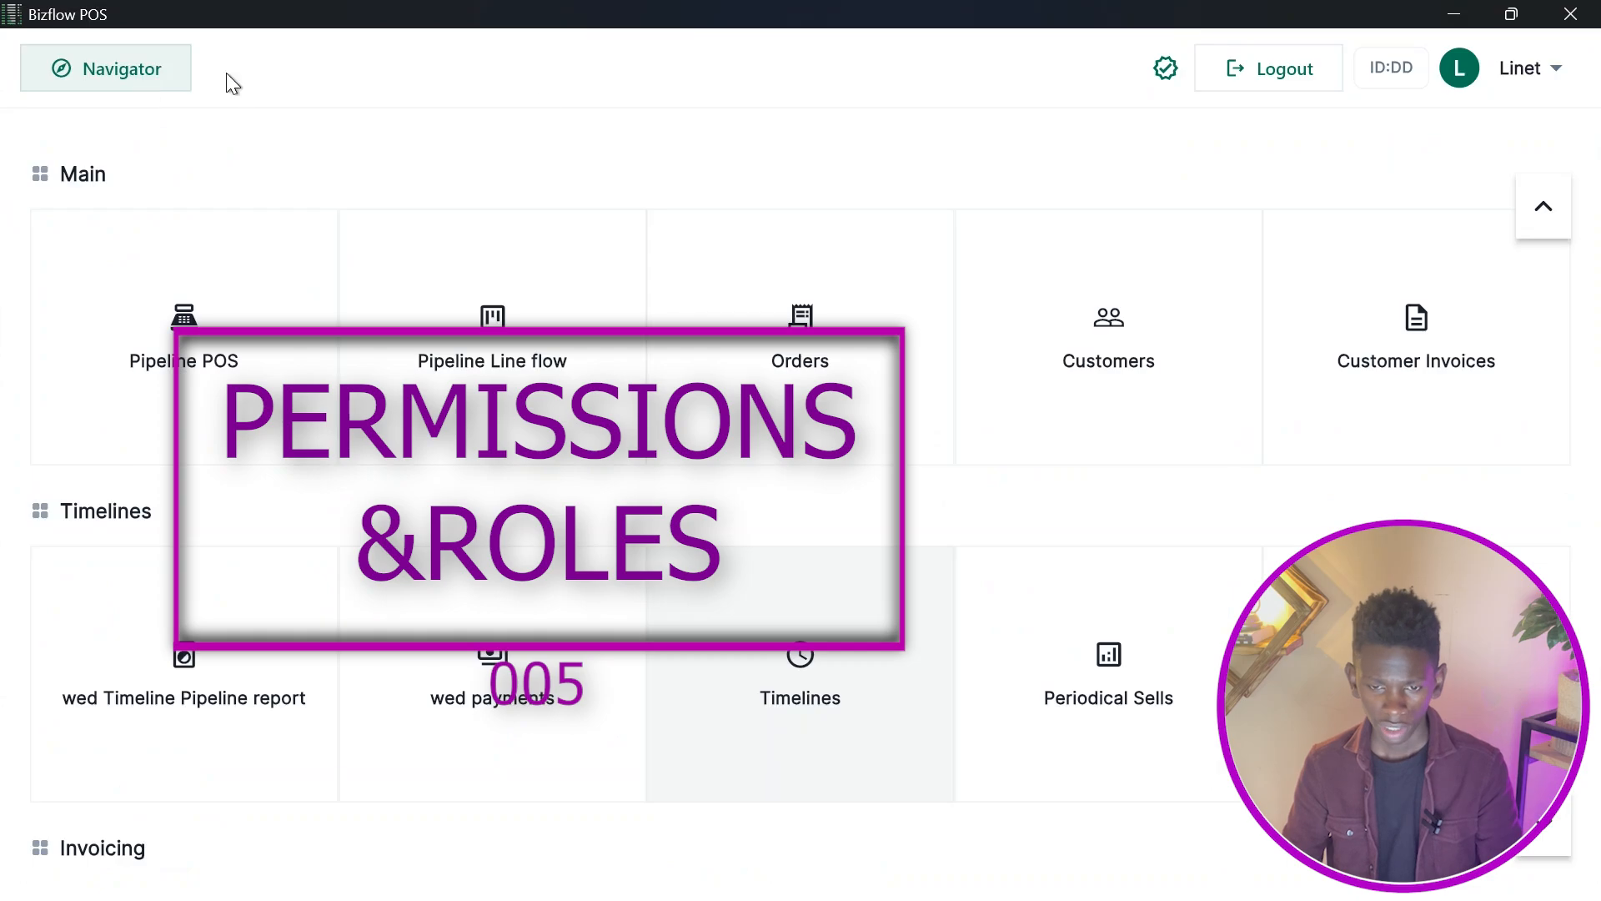
scroll(842, 457, down, 3)
scroll(841, 451, up, 3)
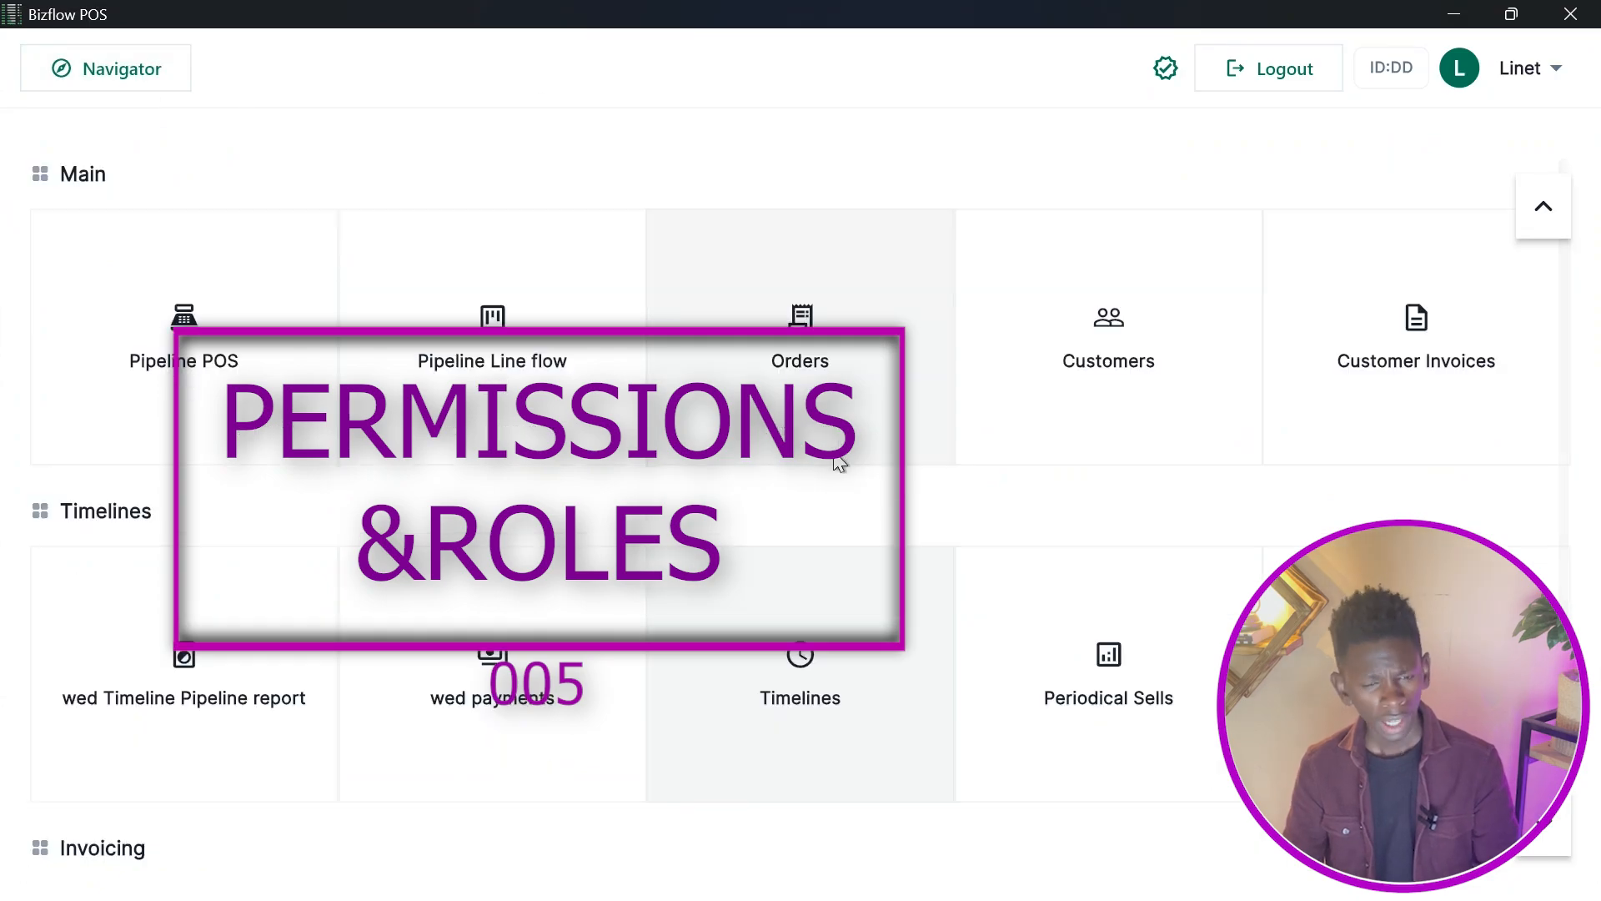
scroll(834, 463, down, 3)
scroll(829, 468, up, 3)
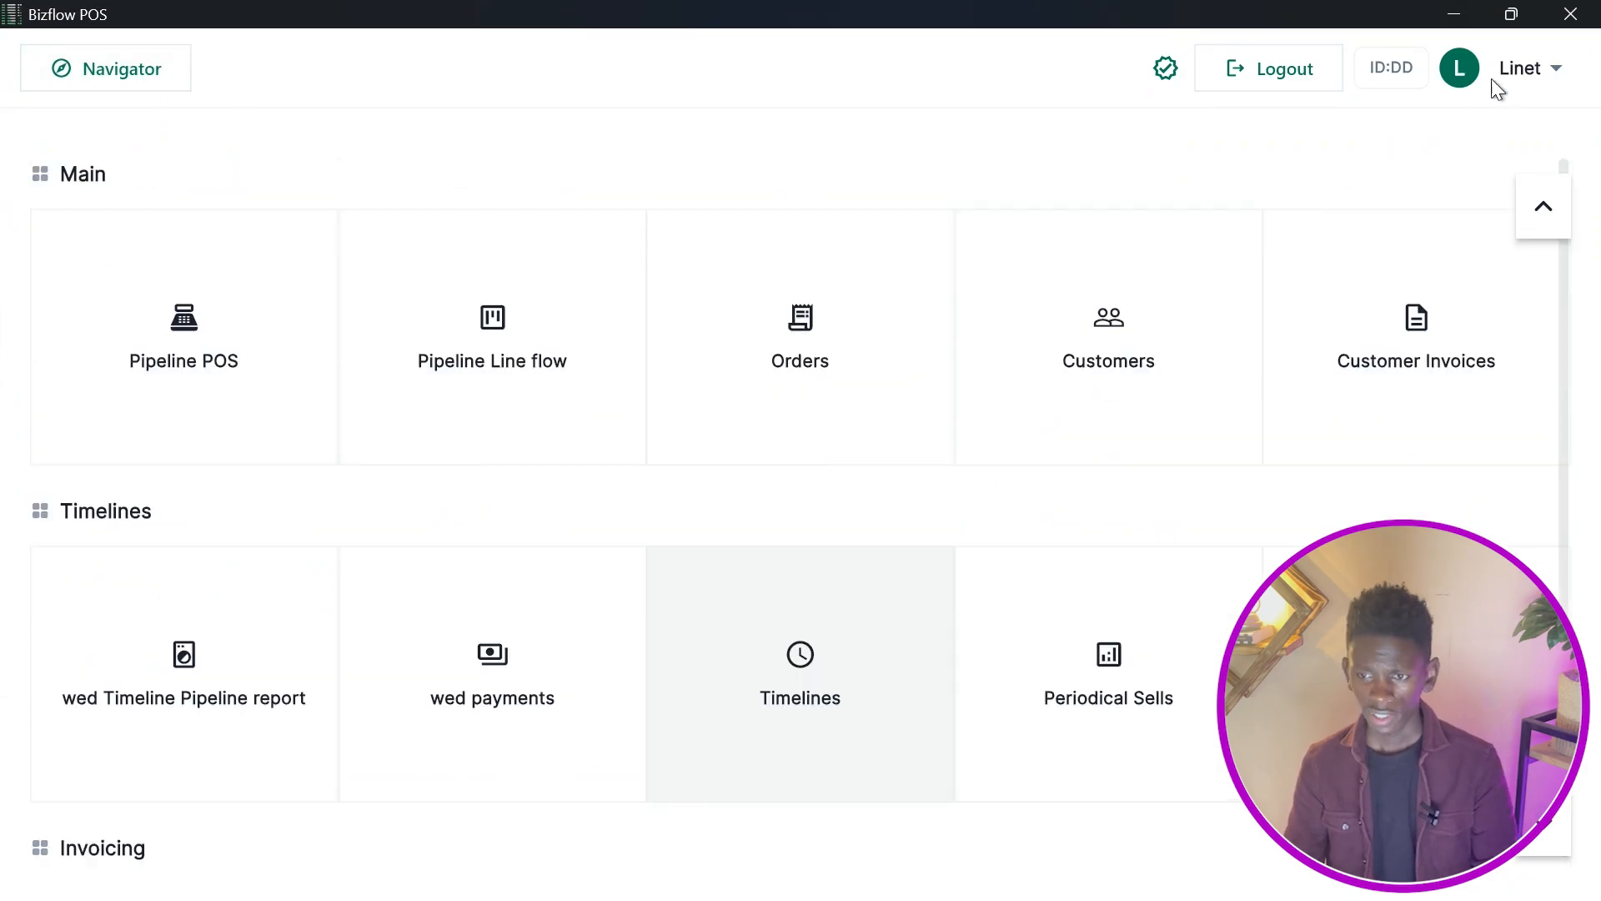
click(1553, 65)
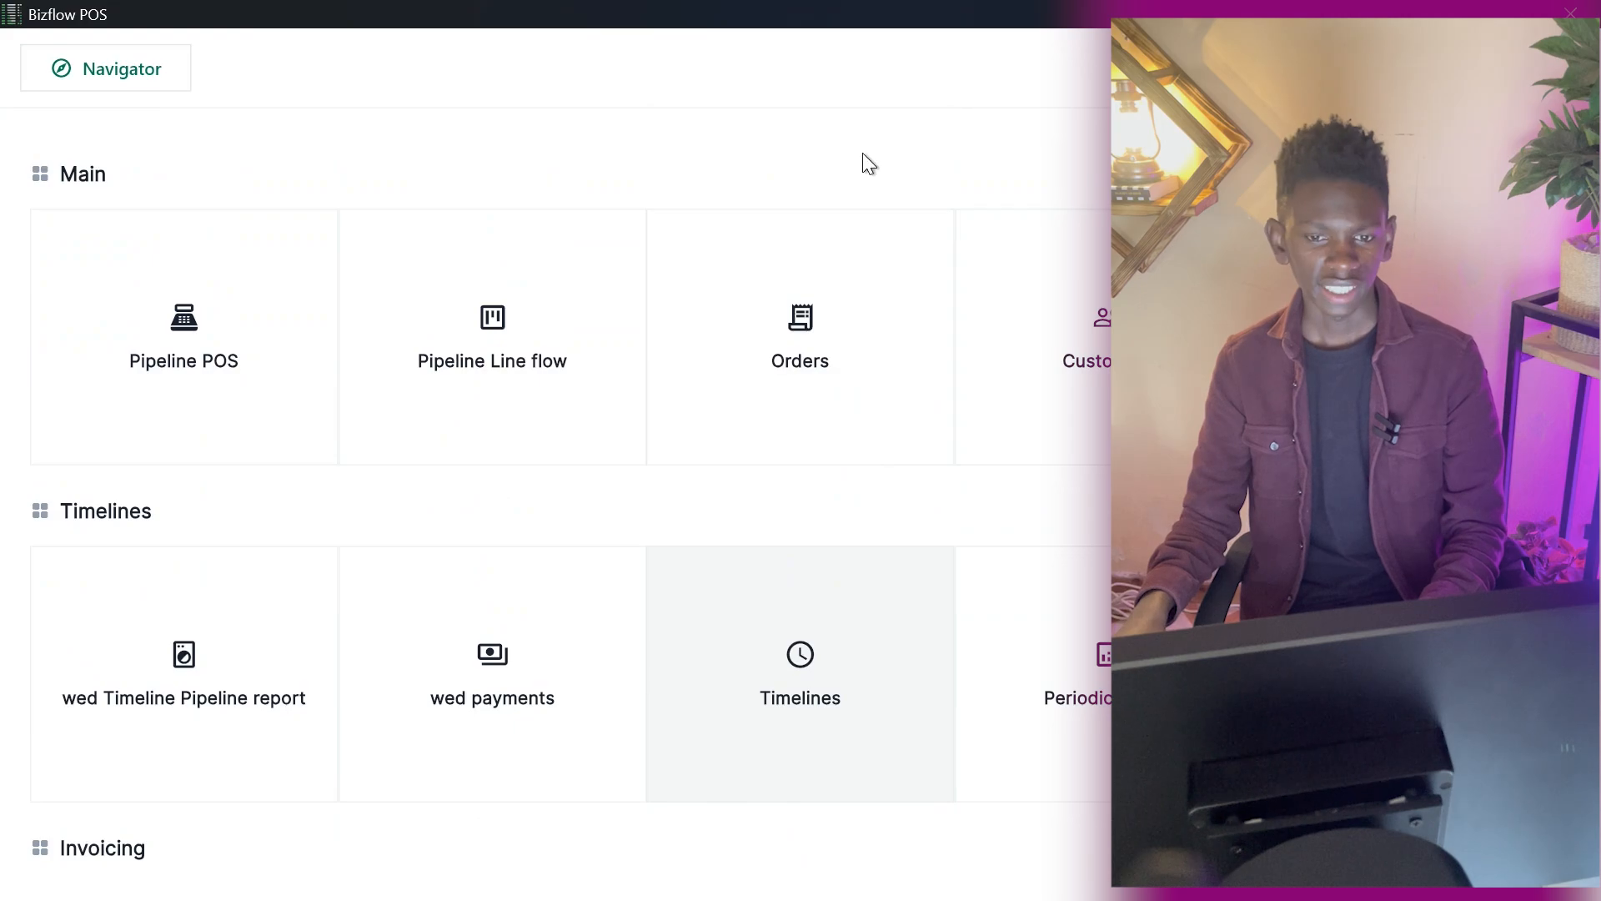
click(1126, 650)
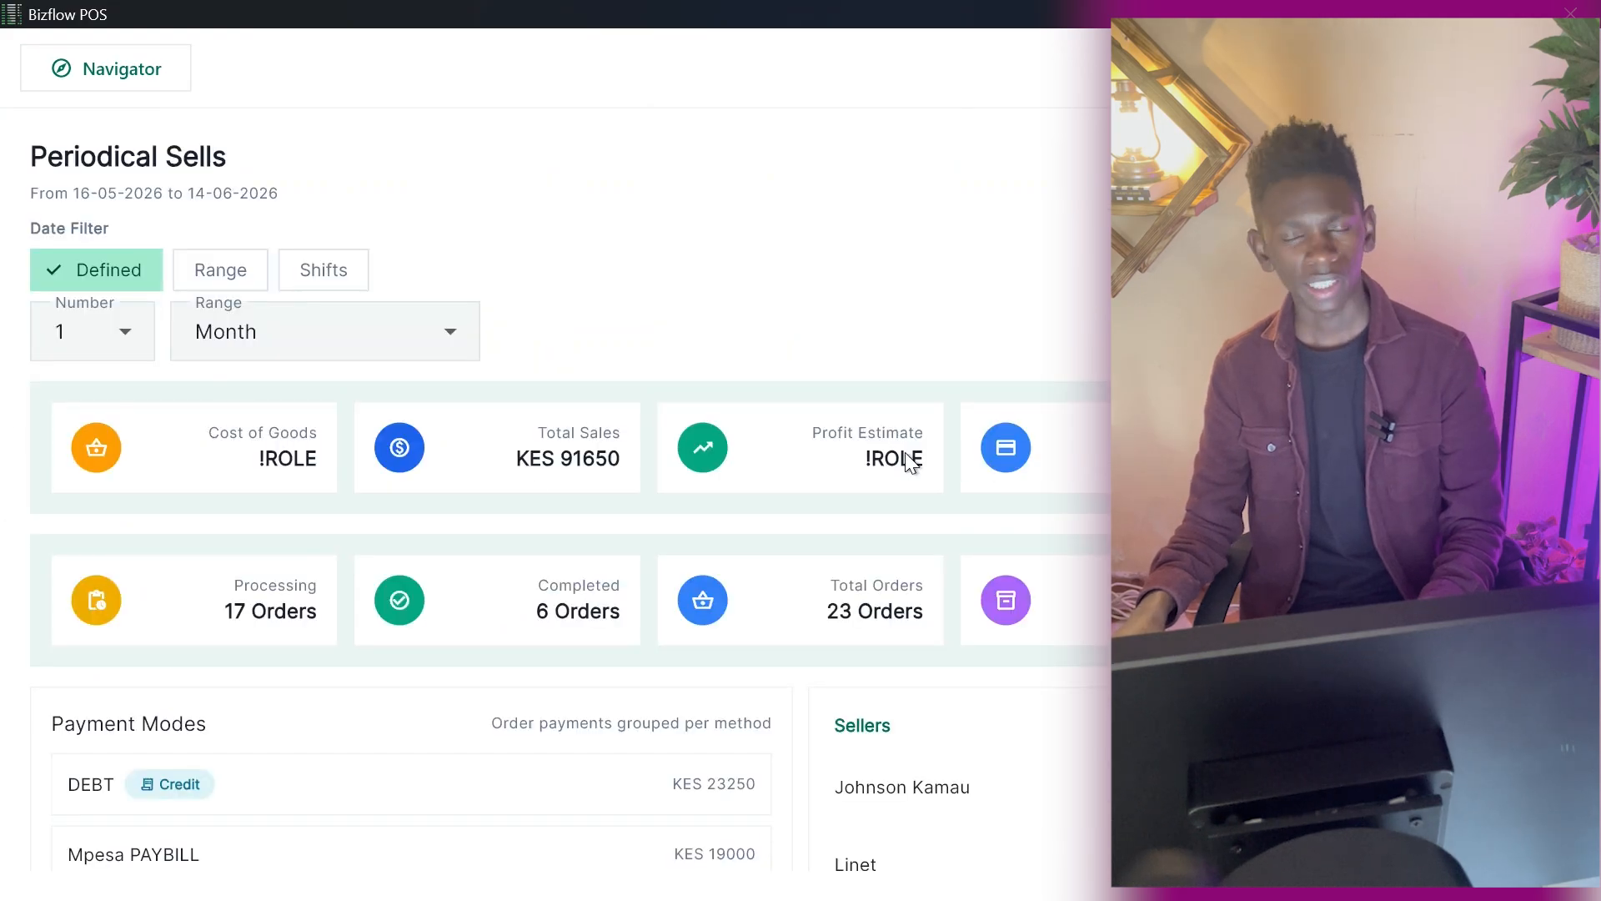
click(164, 72)
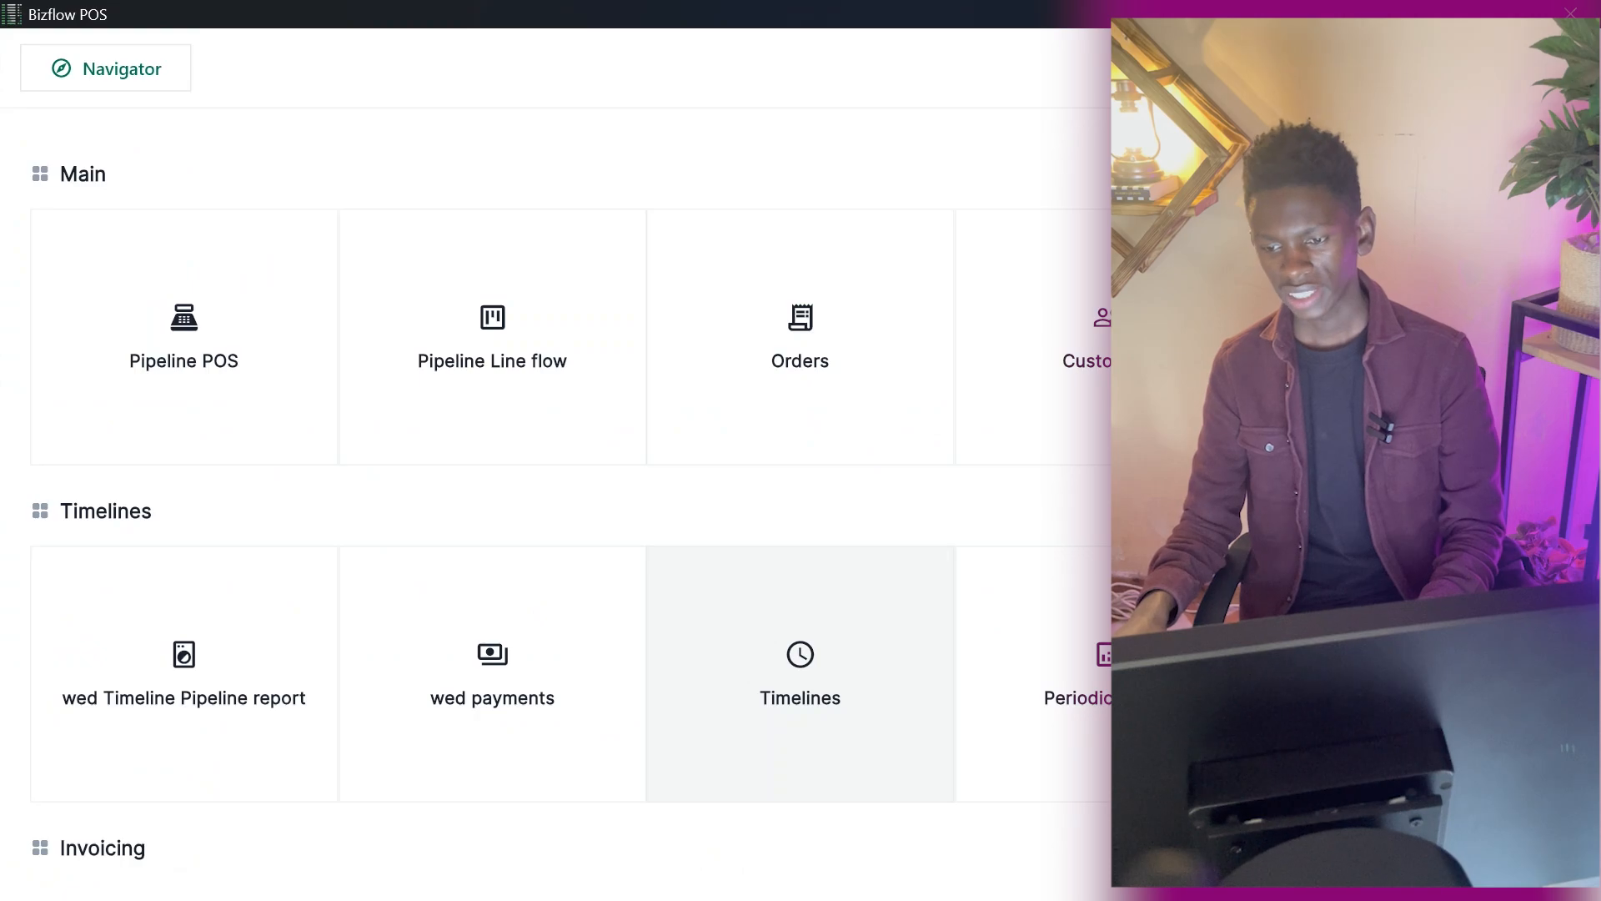
scroll(800, 667, down, 3)
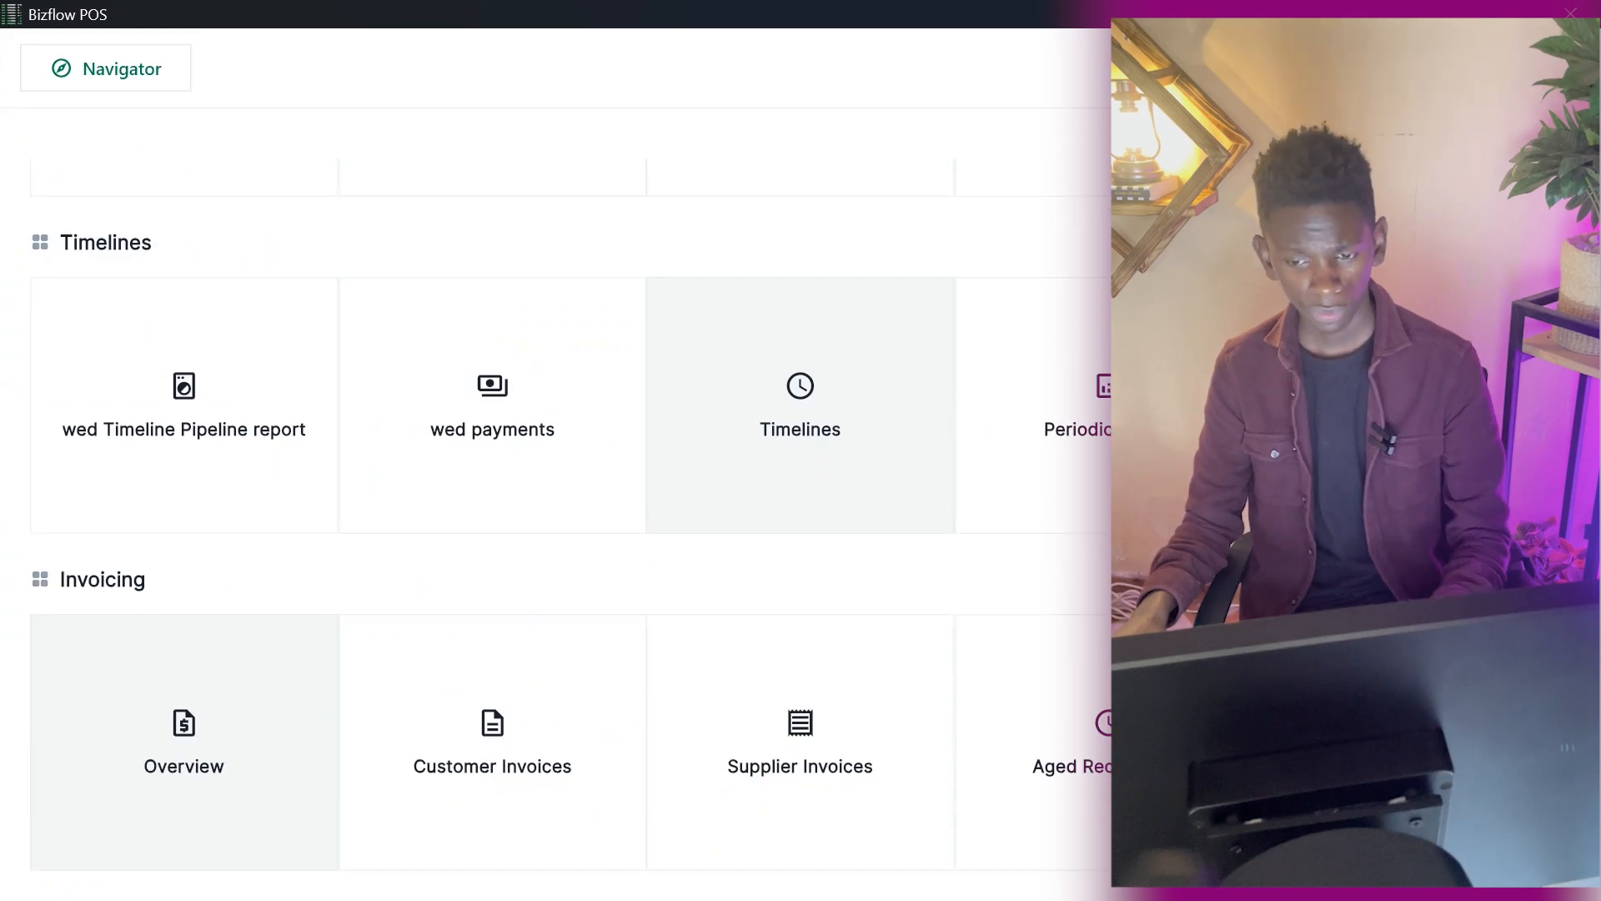
scroll(801, 500, up, 3)
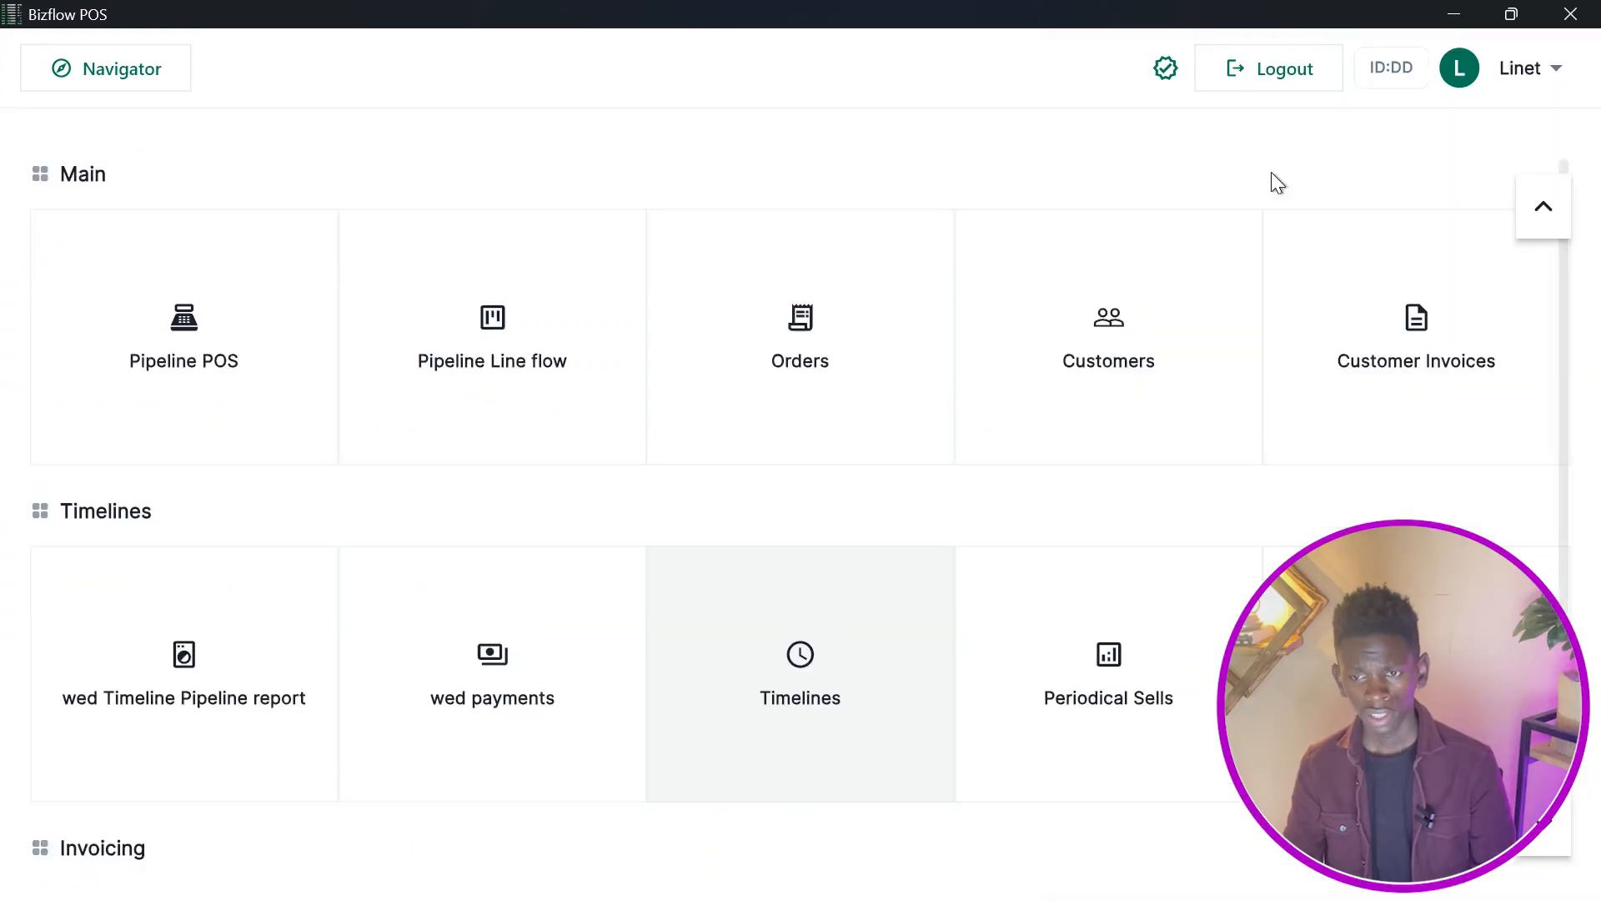
Log out and sign back in as the owner by entering the numeric access code.
click(1281, 65)
click(424, 534)
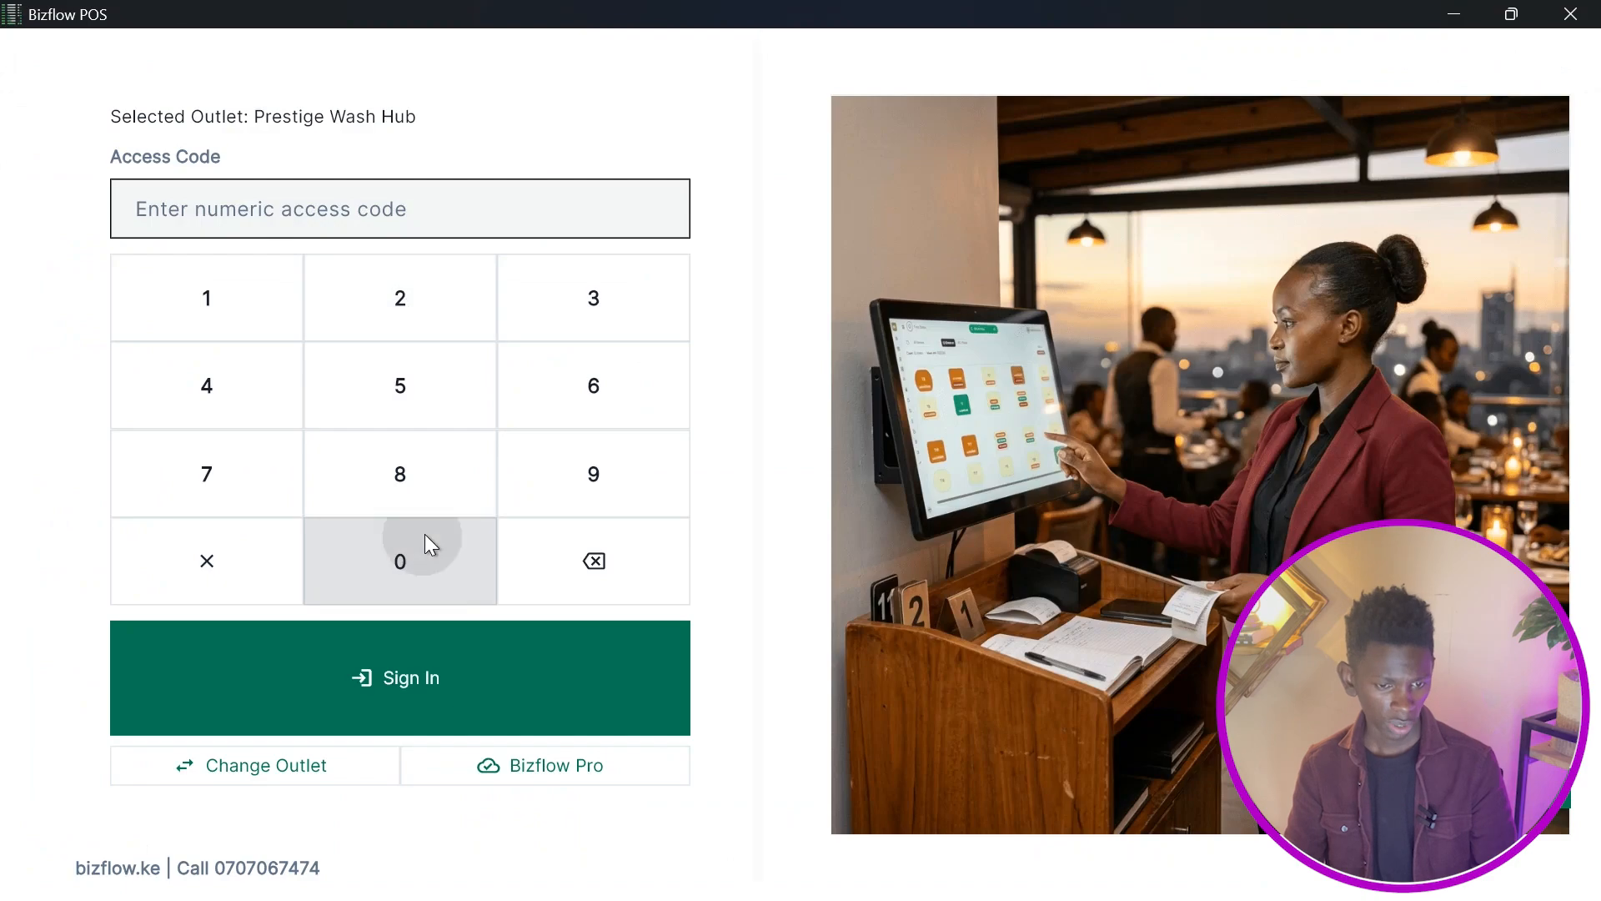
click(424, 534)
click(423, 534)
click(423, 534)
click(424, 534)
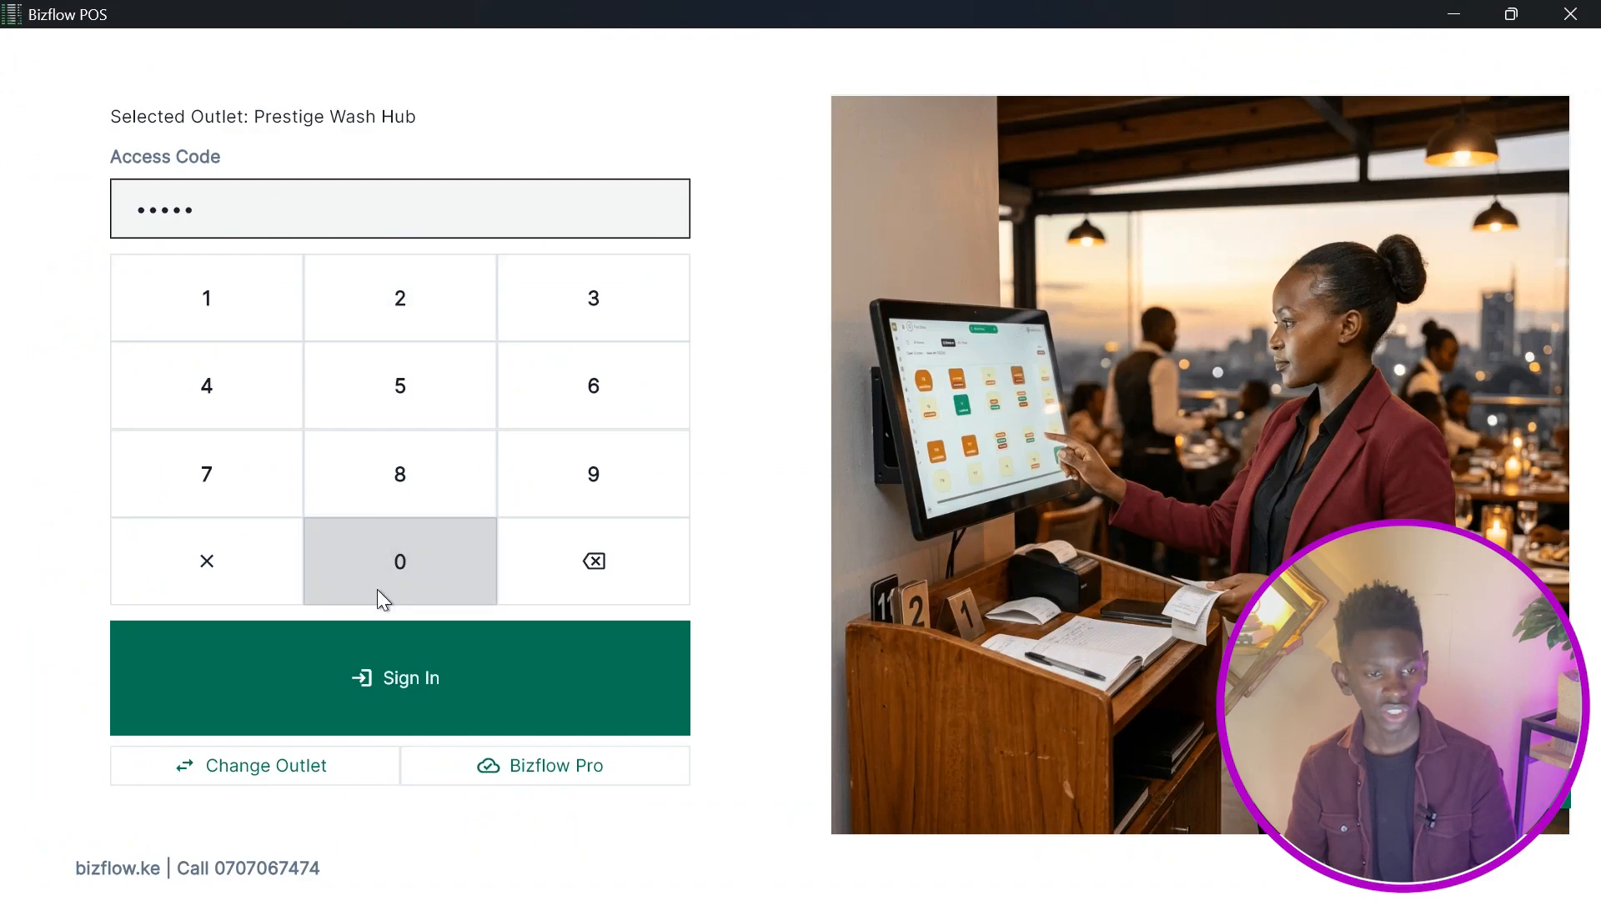
click(370, 659)
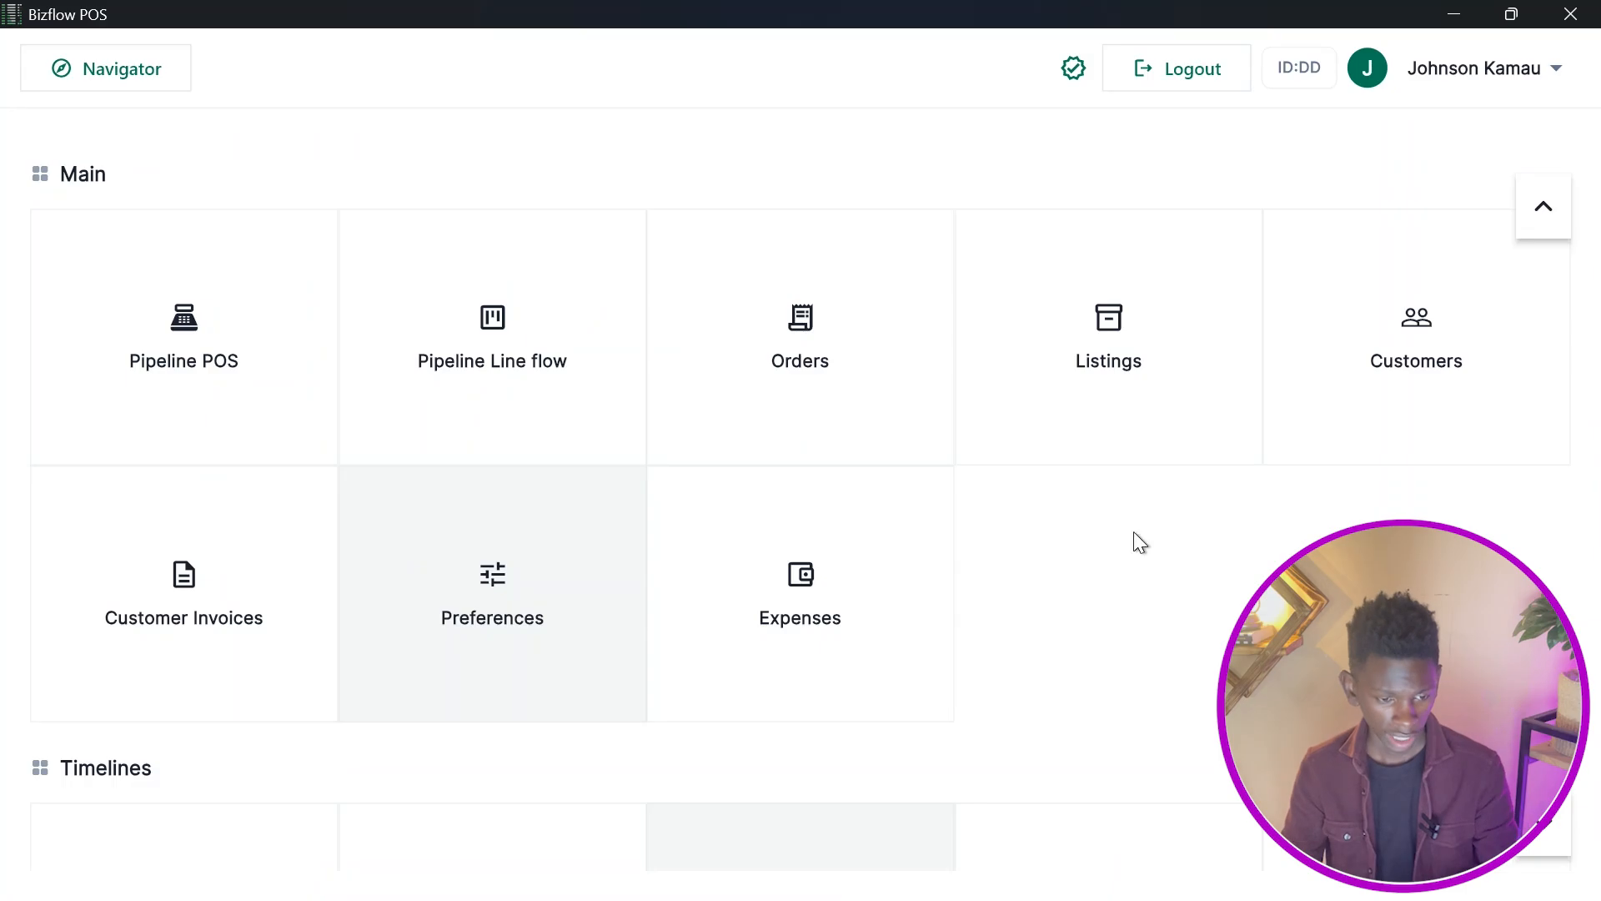
Open Preferences and browse its settings sections through to the Staff list.
click(486, 680)
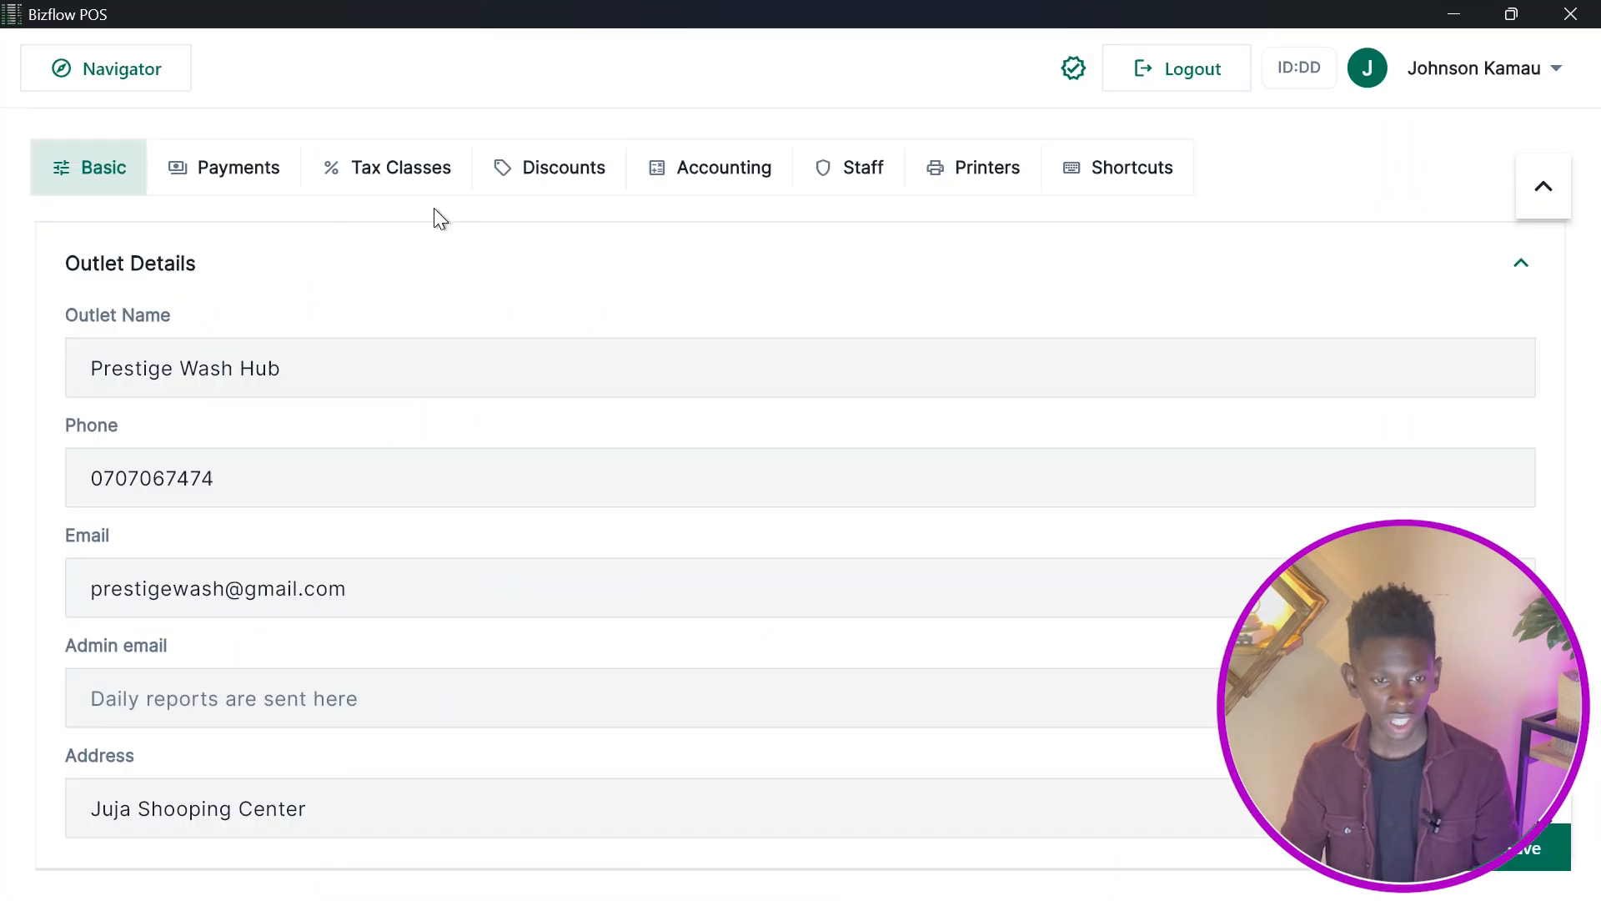
click(248, 176)
click(403, 173)
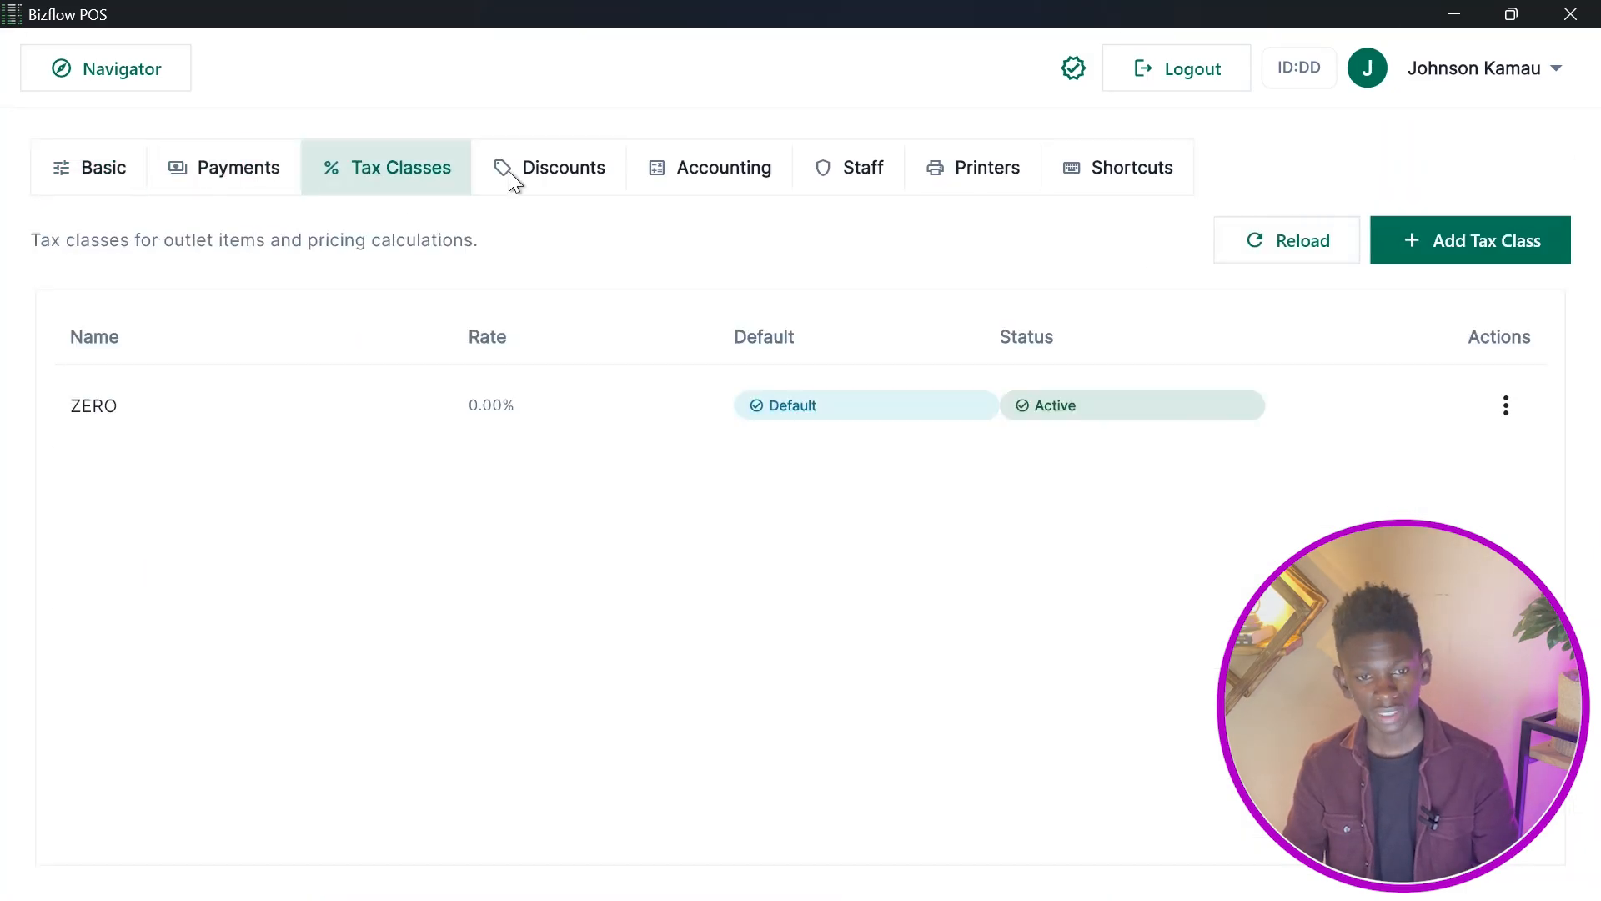
click(511, 173)
click(701, 172)
click(848, 167)
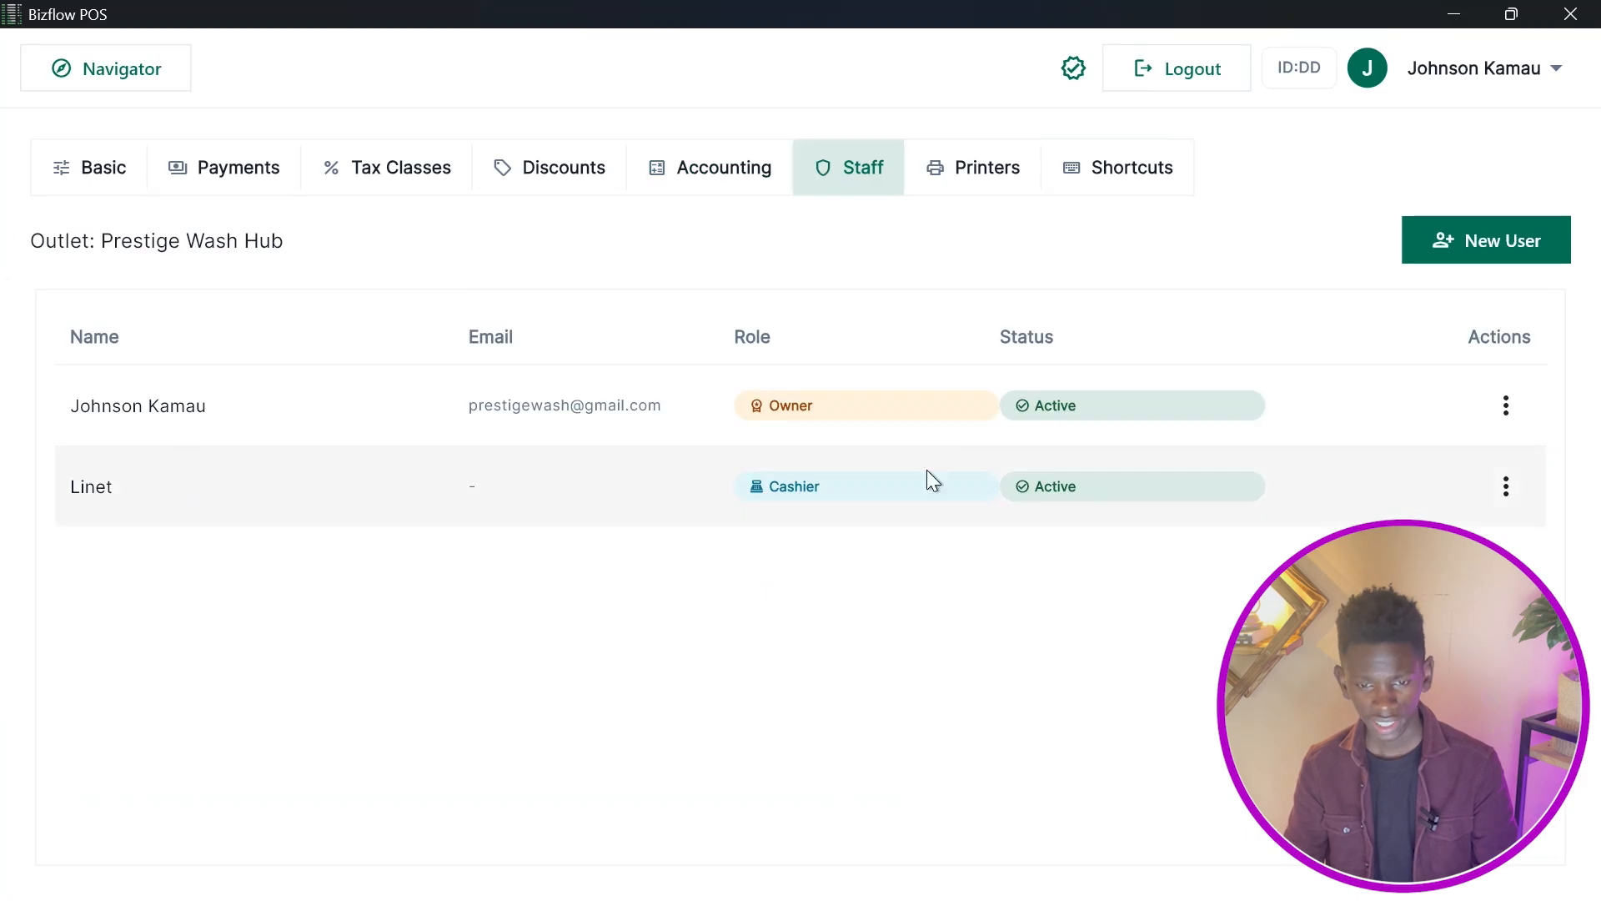
click(1251, 478)
click(265, 461)
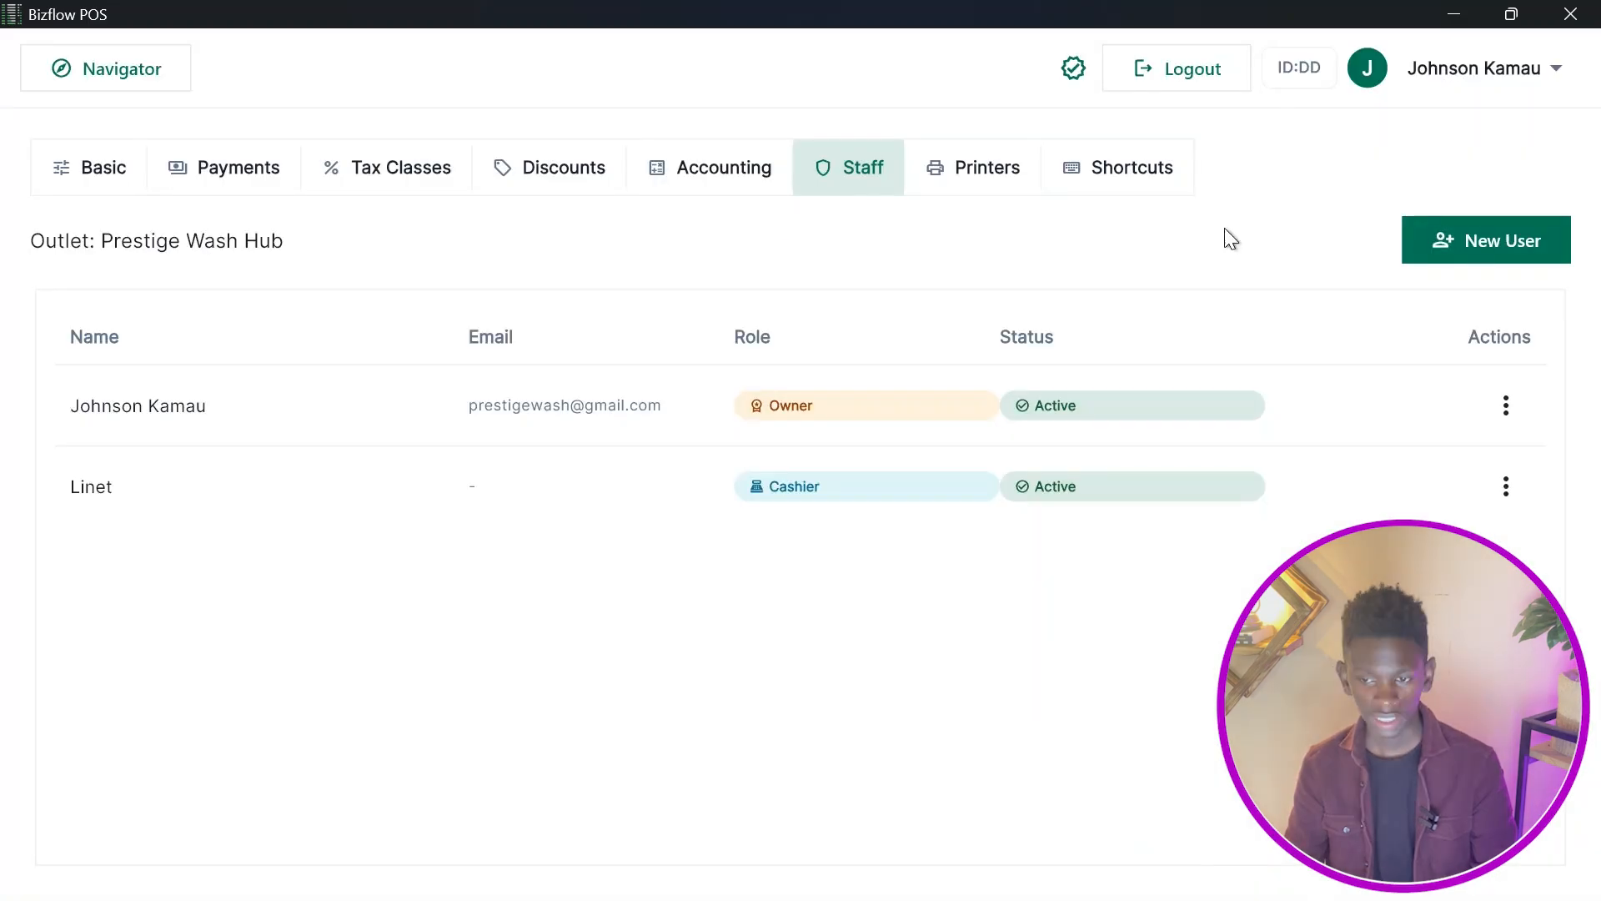
Open the Create User form, view the outlet role options, and close it without saving.
click(1468, 230)
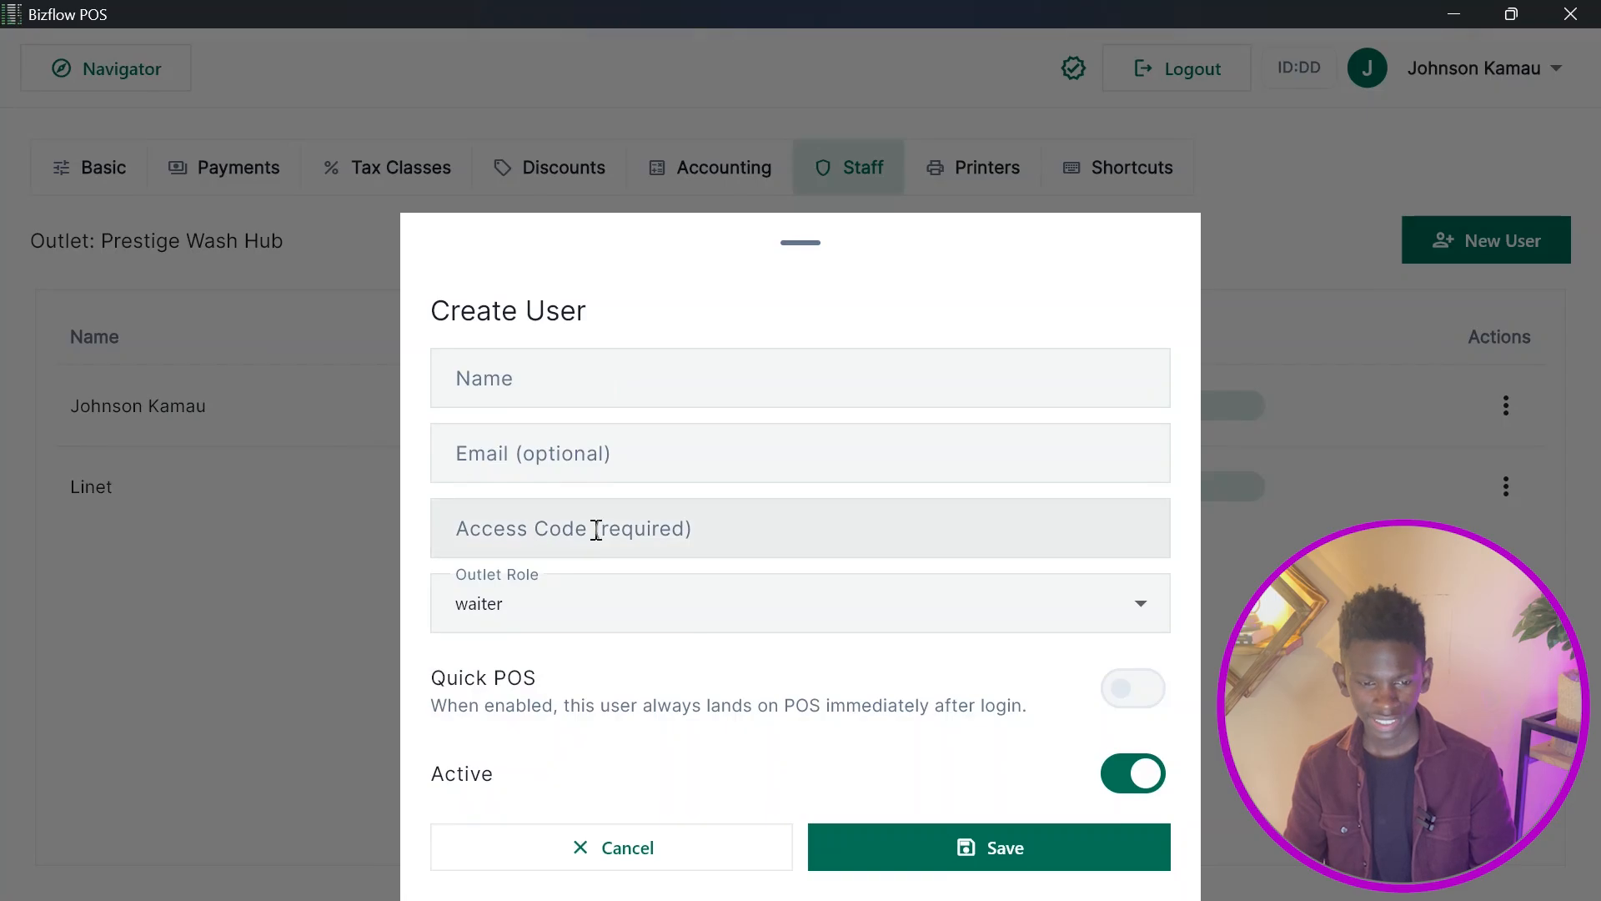
click(633, 582)
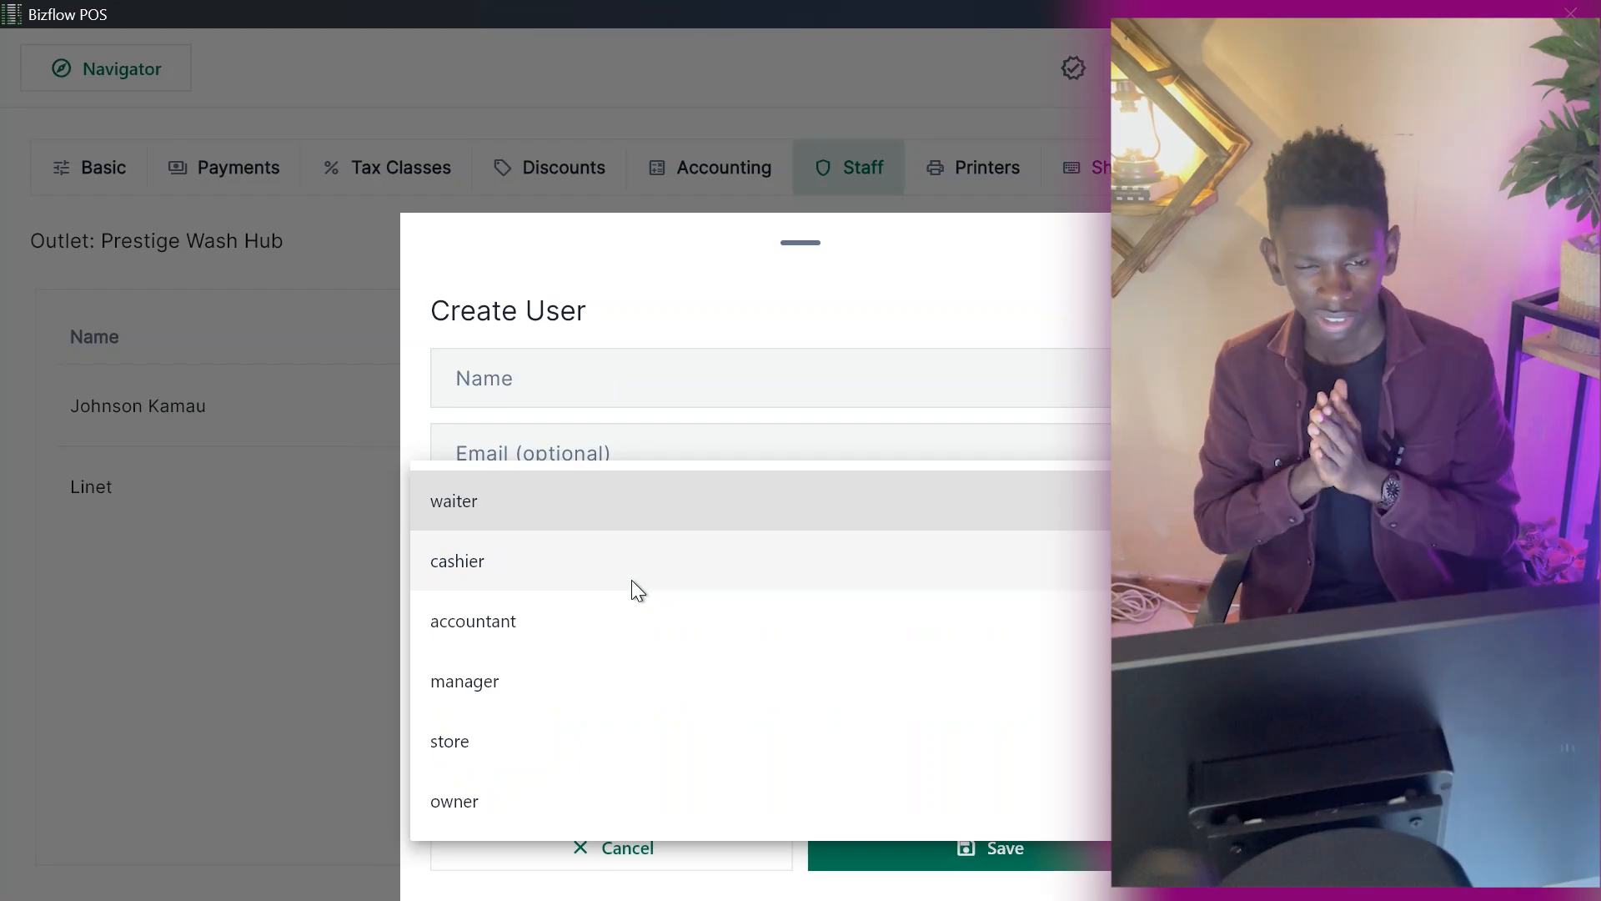
click(120, 339)
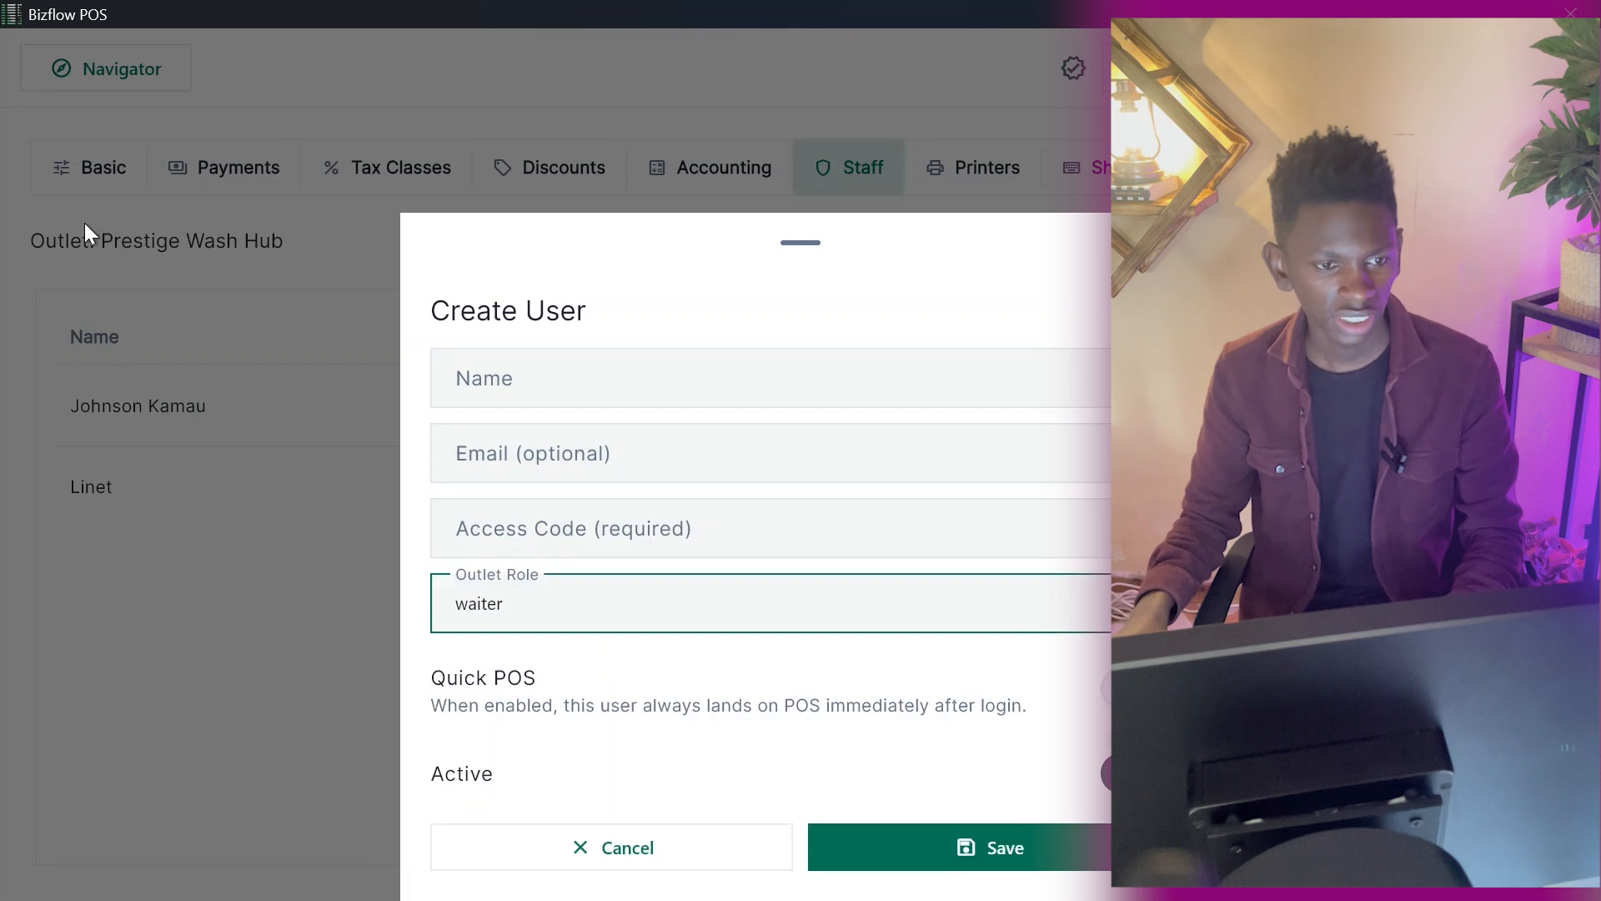
click(84, 222)
Open the P & L report from the navigator and scroll through it.
click(152, 59)
scroll(1001, 417, down, 4)
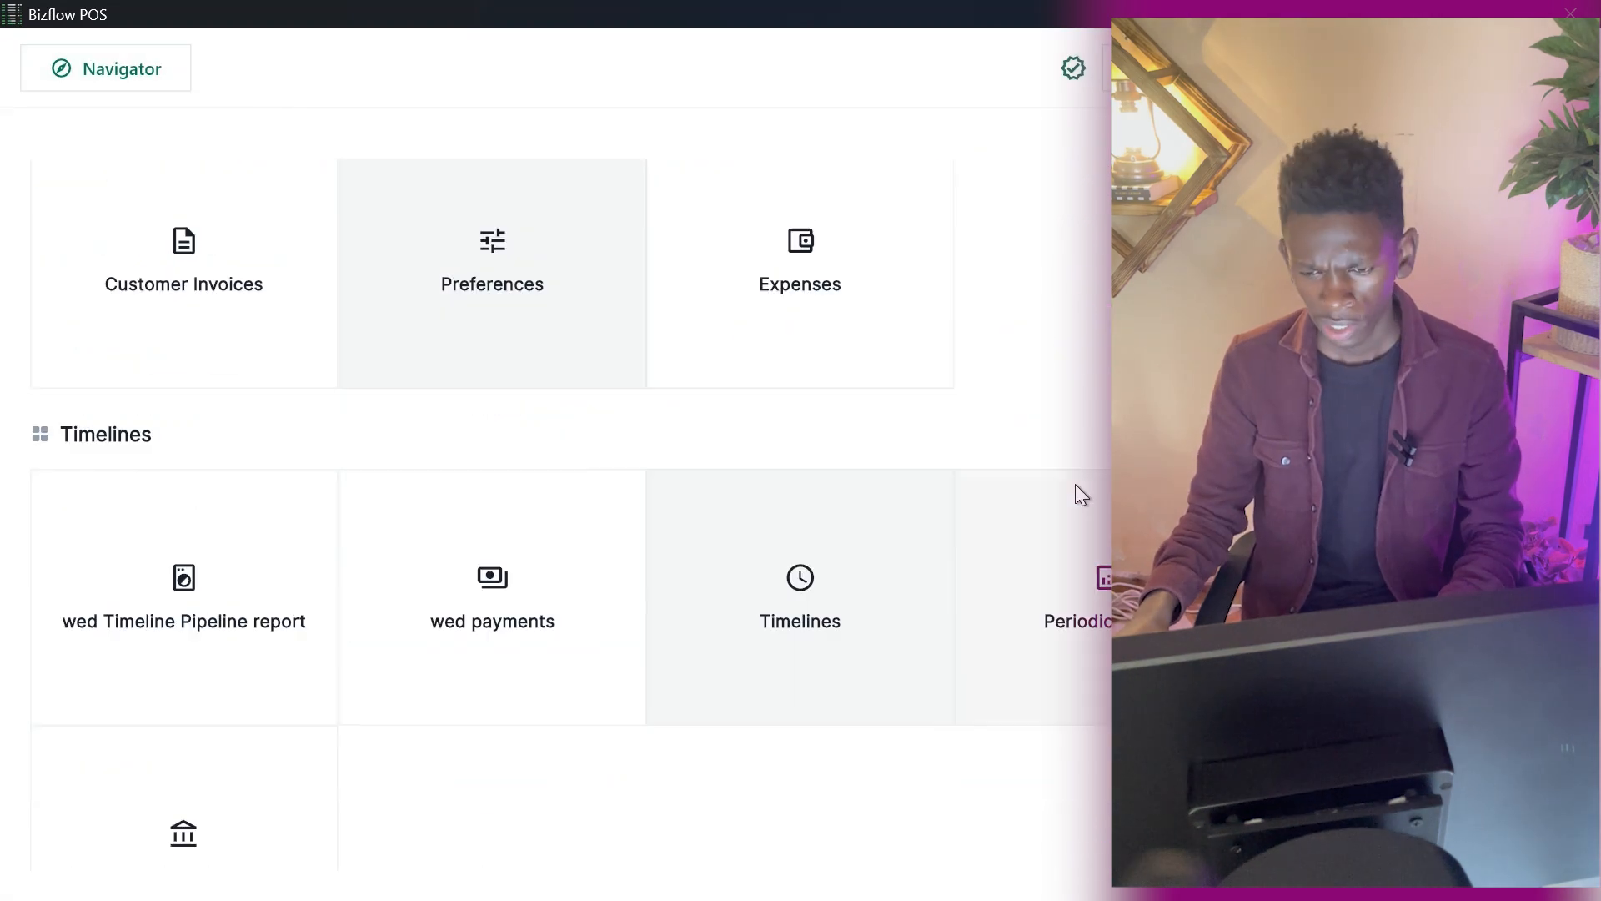
scroll(1075, 484, down, 2)
click(214, 729)
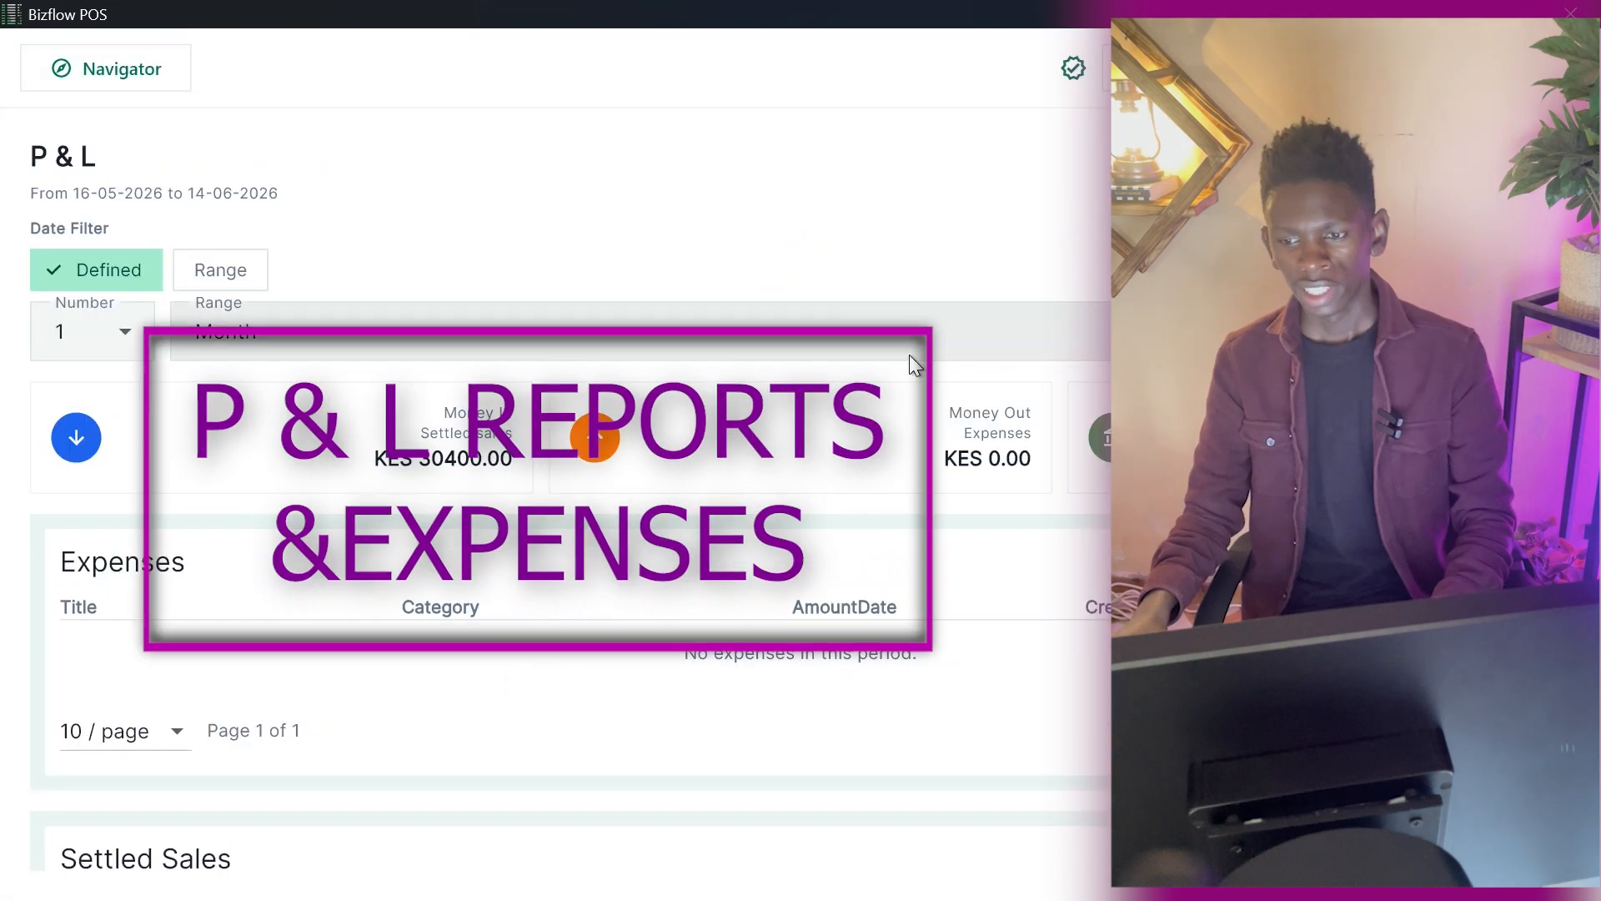
scroll(934, 470, down, 6)
scroll(933, 471, up, 4)
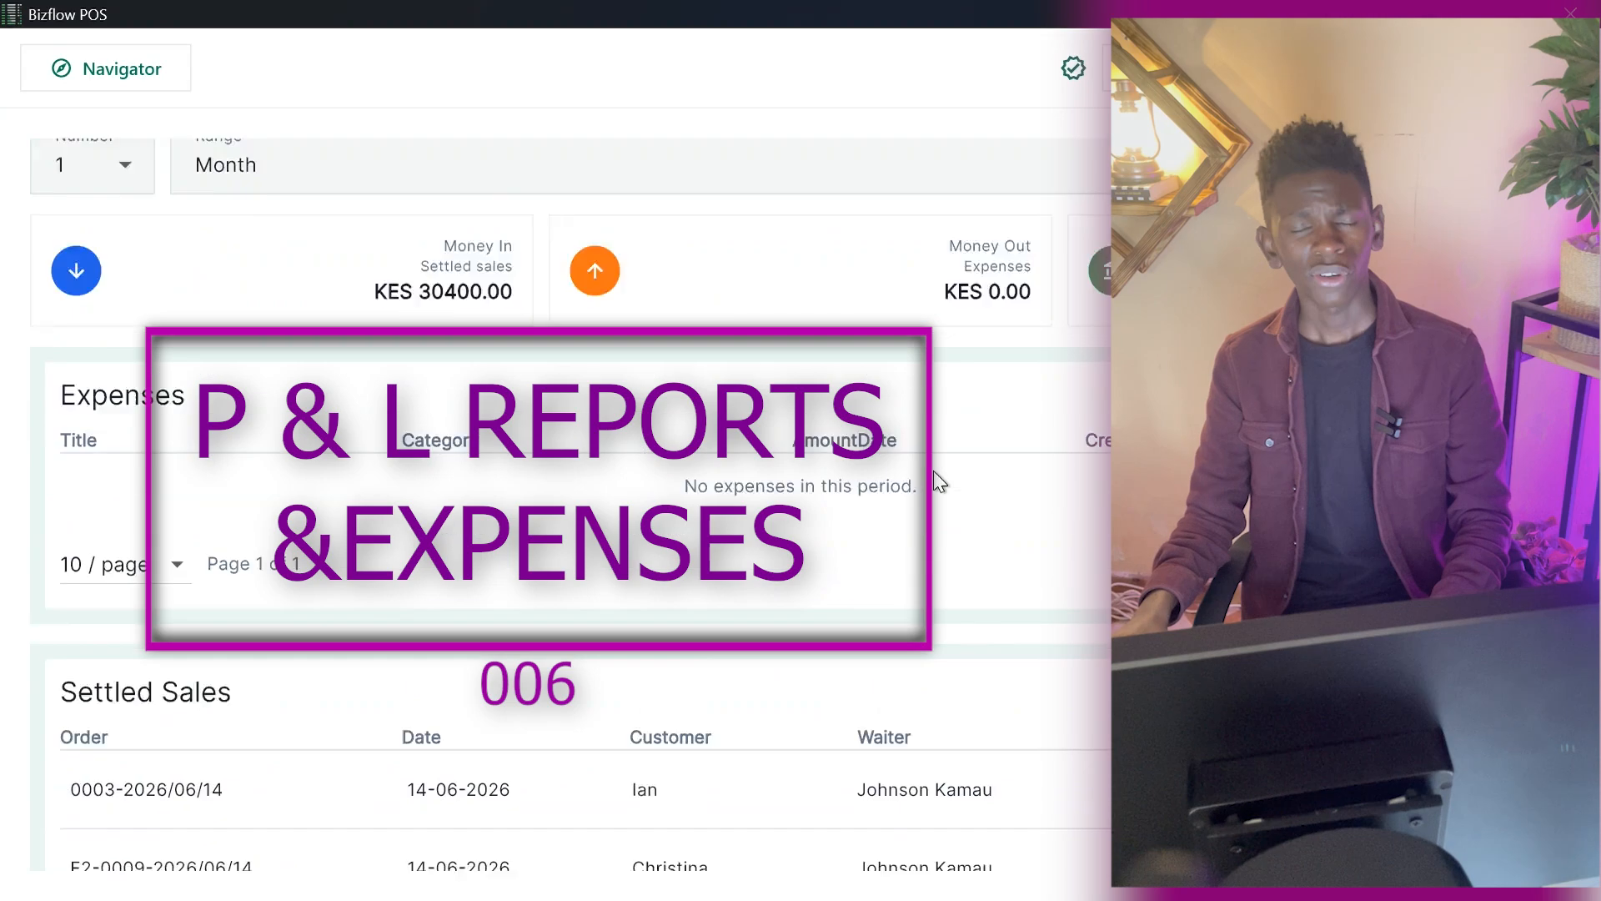
Open the Expenses page from the navigator, start a new expense, and title it Rent.
scroll(933, 471, up, 2)
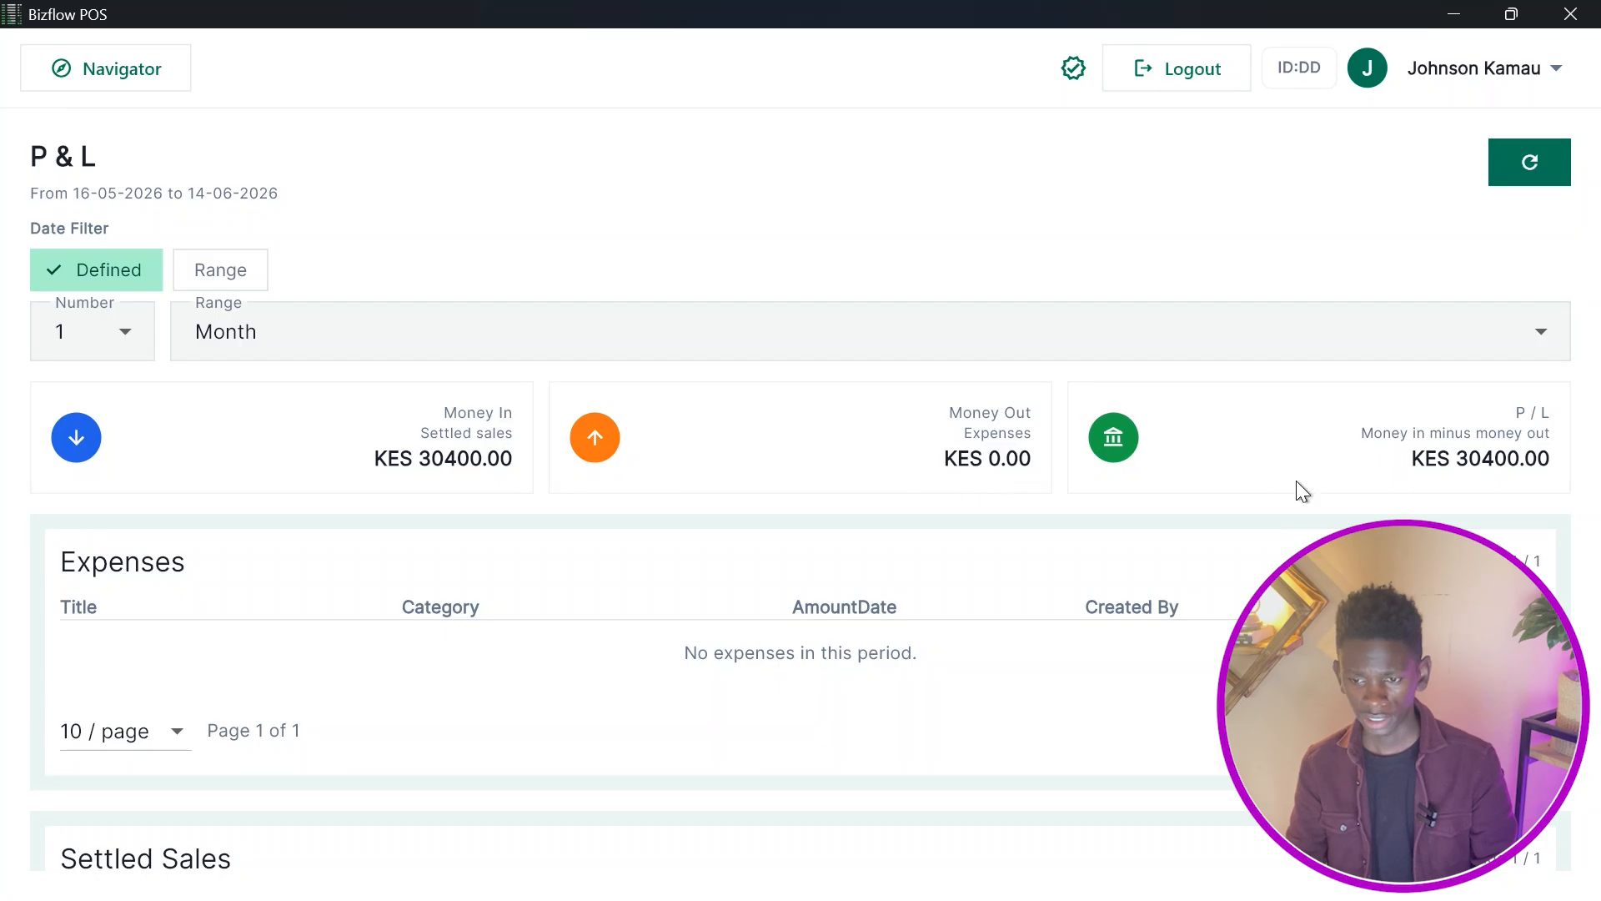
click(134, 68)
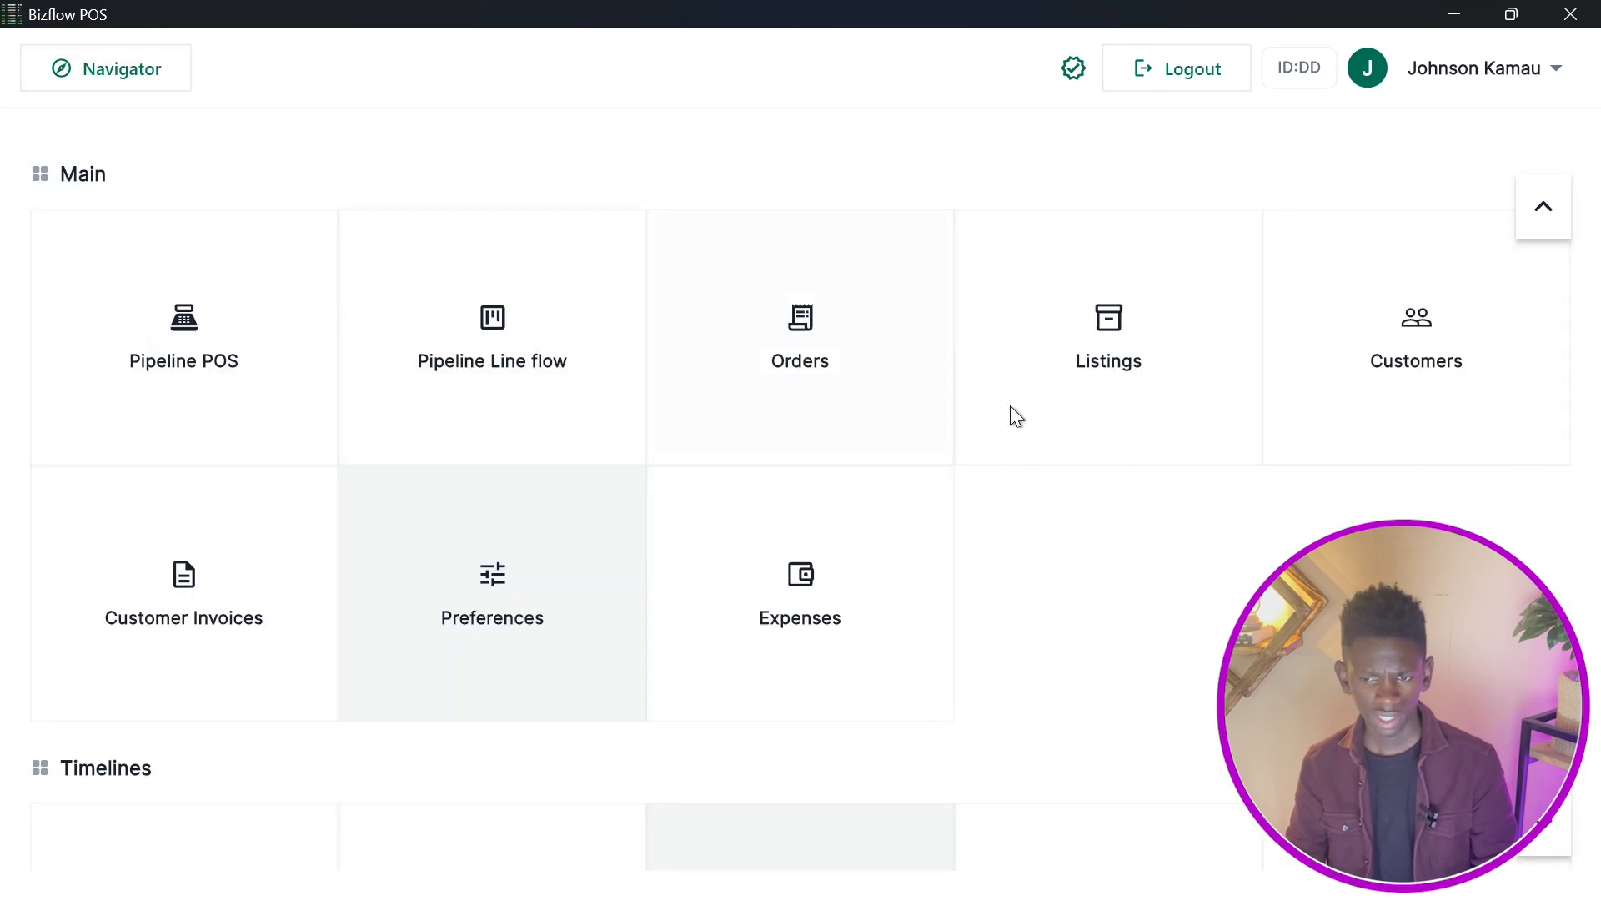
scroll(1056, 417, down, 15)
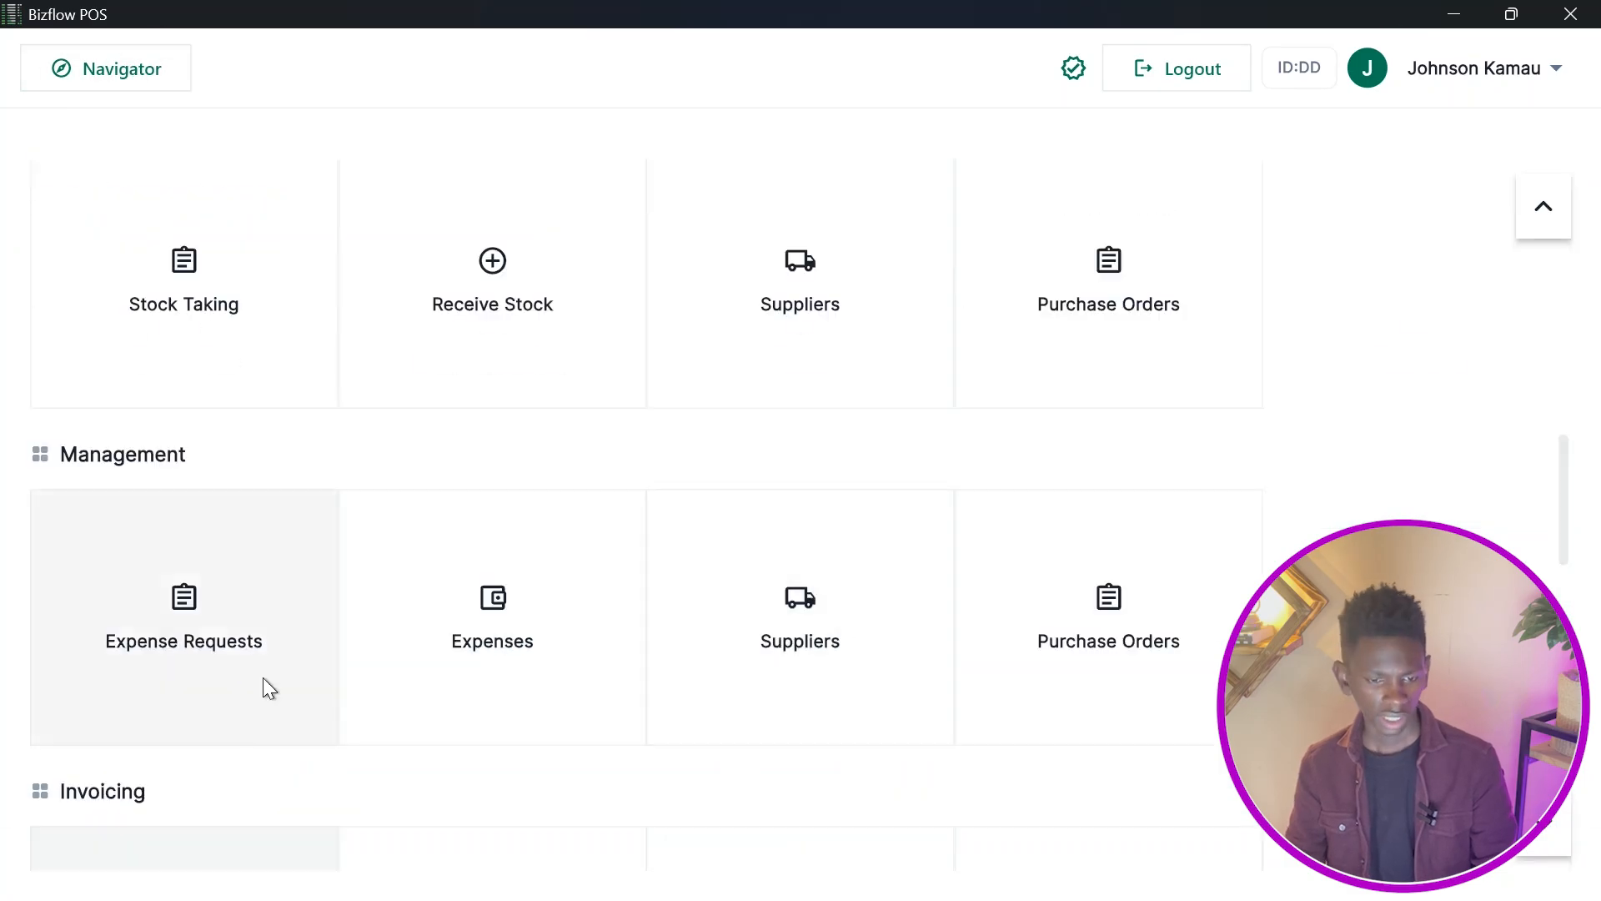
click(400, 634)
click(1418, 247)
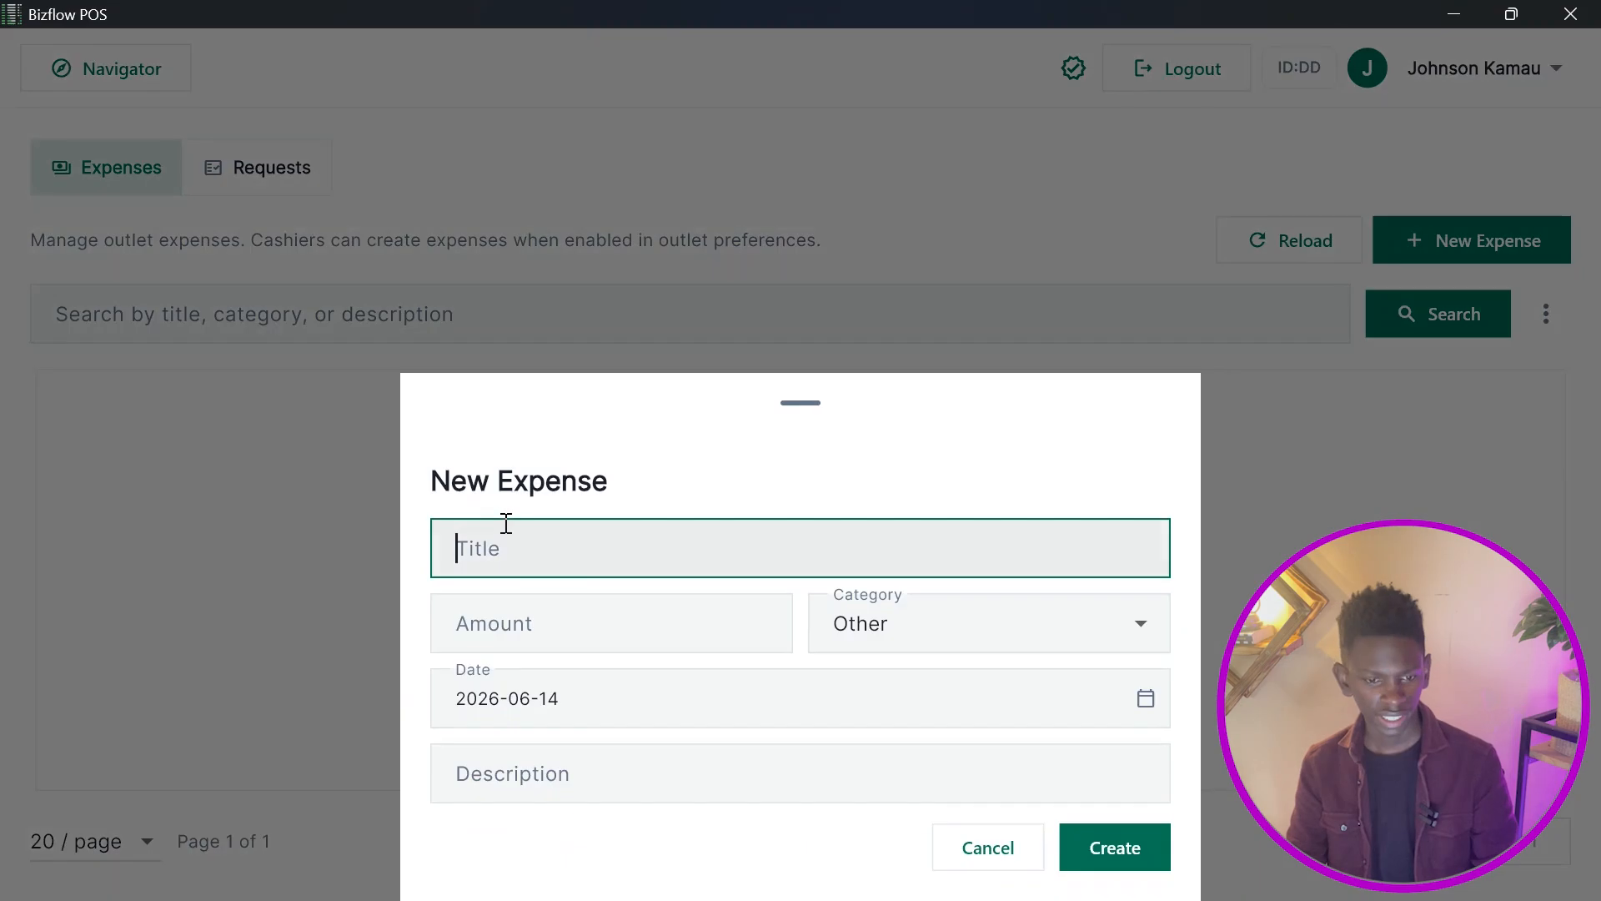
text(Rent)
key(Tab)
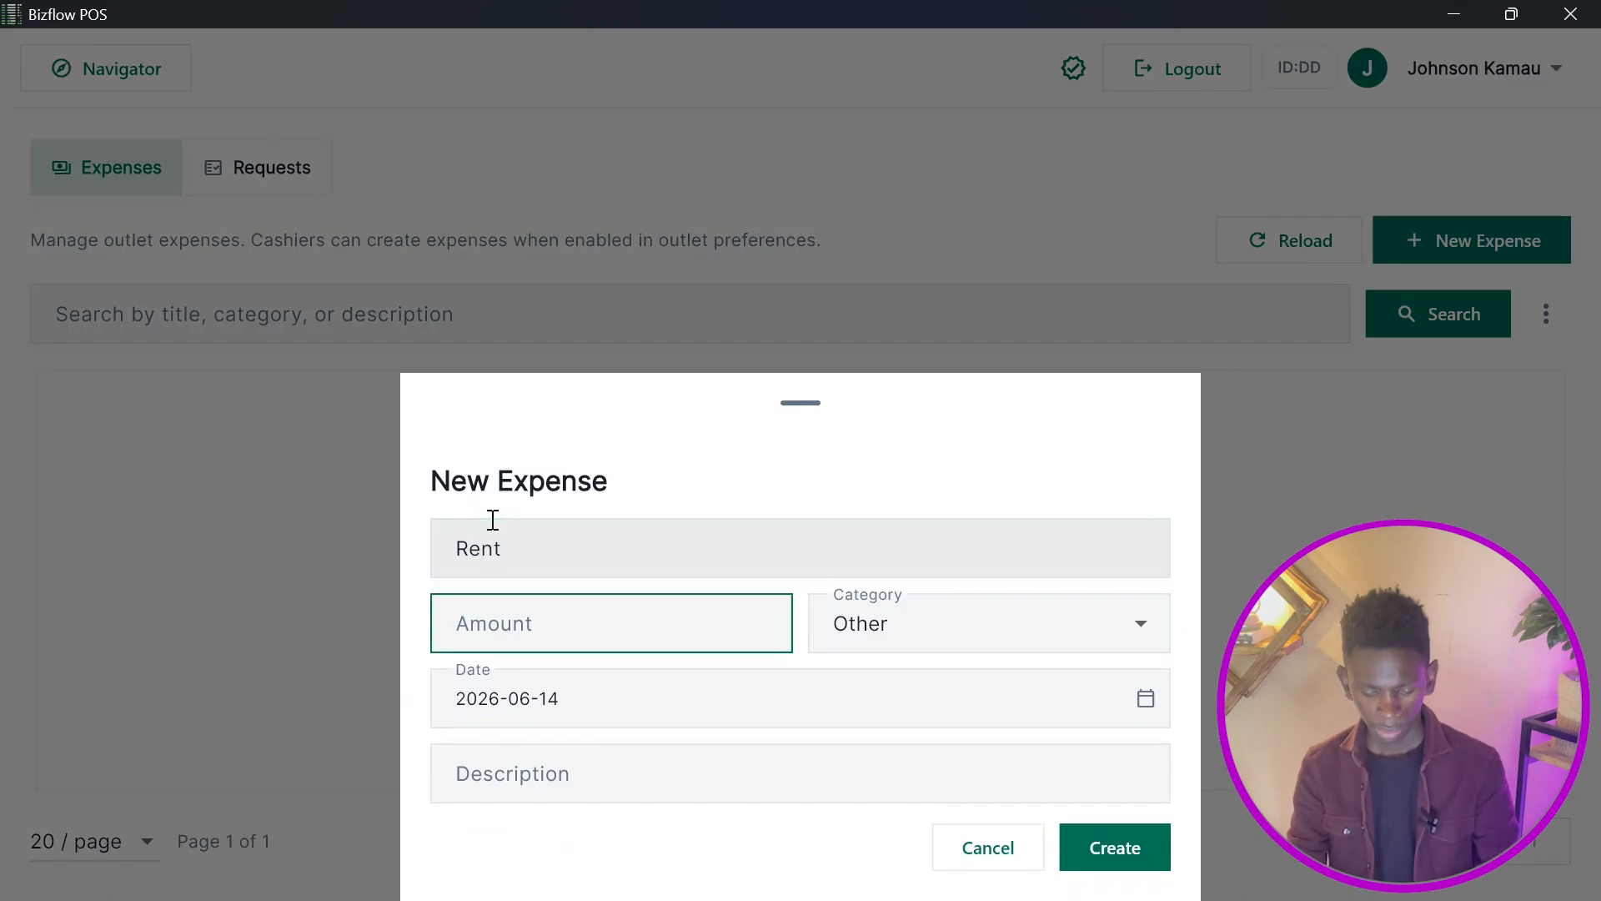
Set the expense amount to 20000 and create the expense.
text(4000)
key(BackSpace)
key(BackSpace)
key(BackSpace)
key(BackSpace)
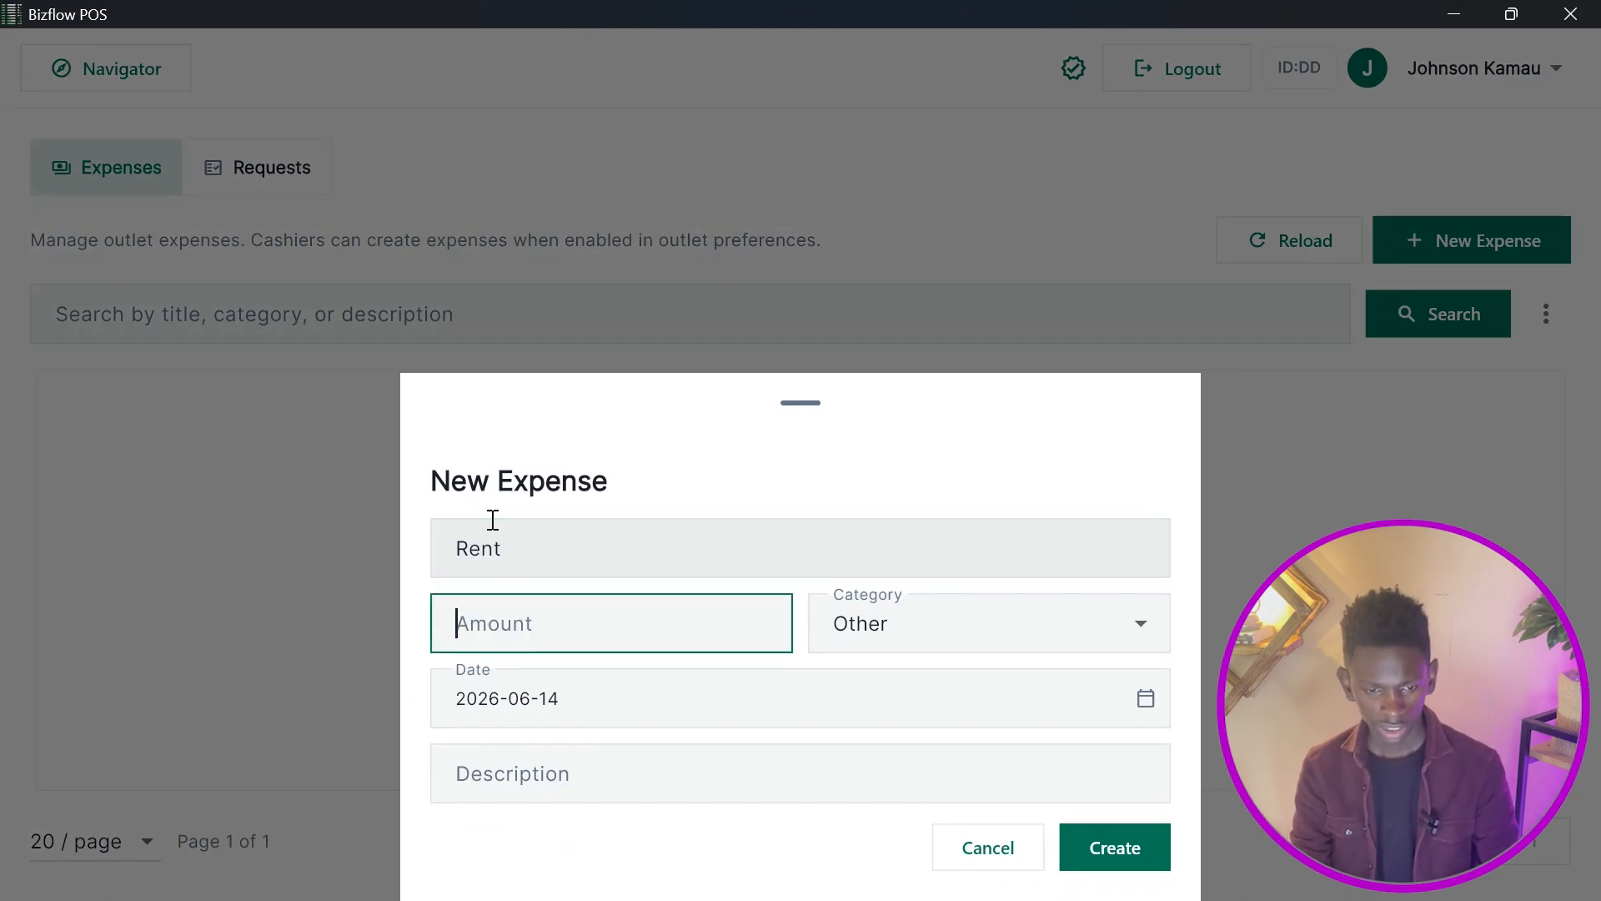
text(20000)
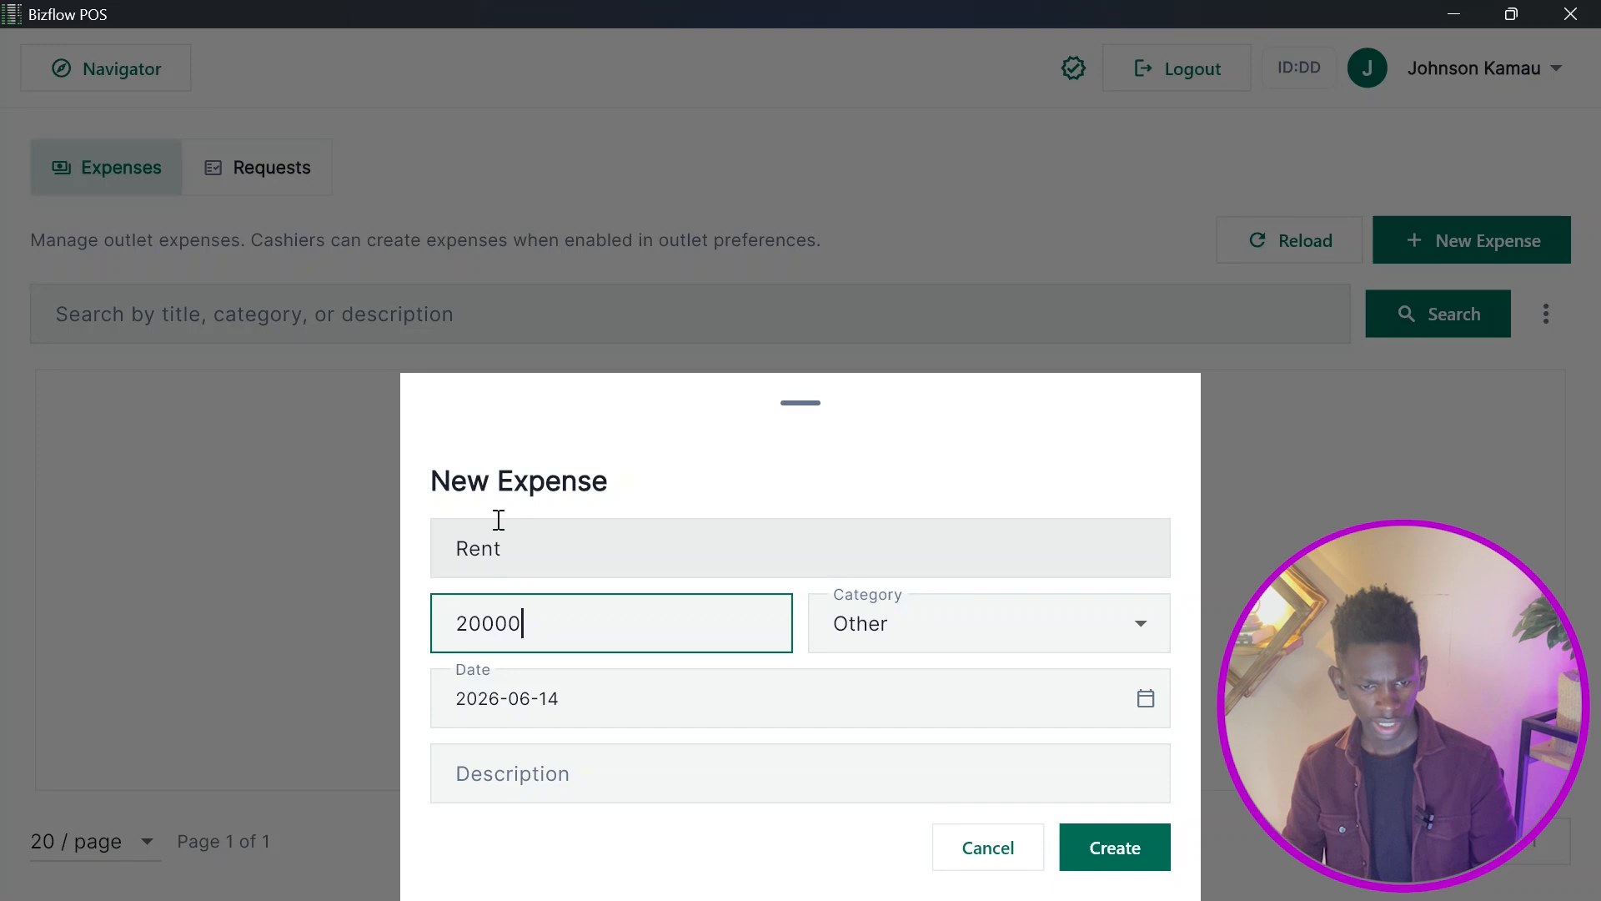
drag(486, 622, 1050, 592)
click(1115, 849)
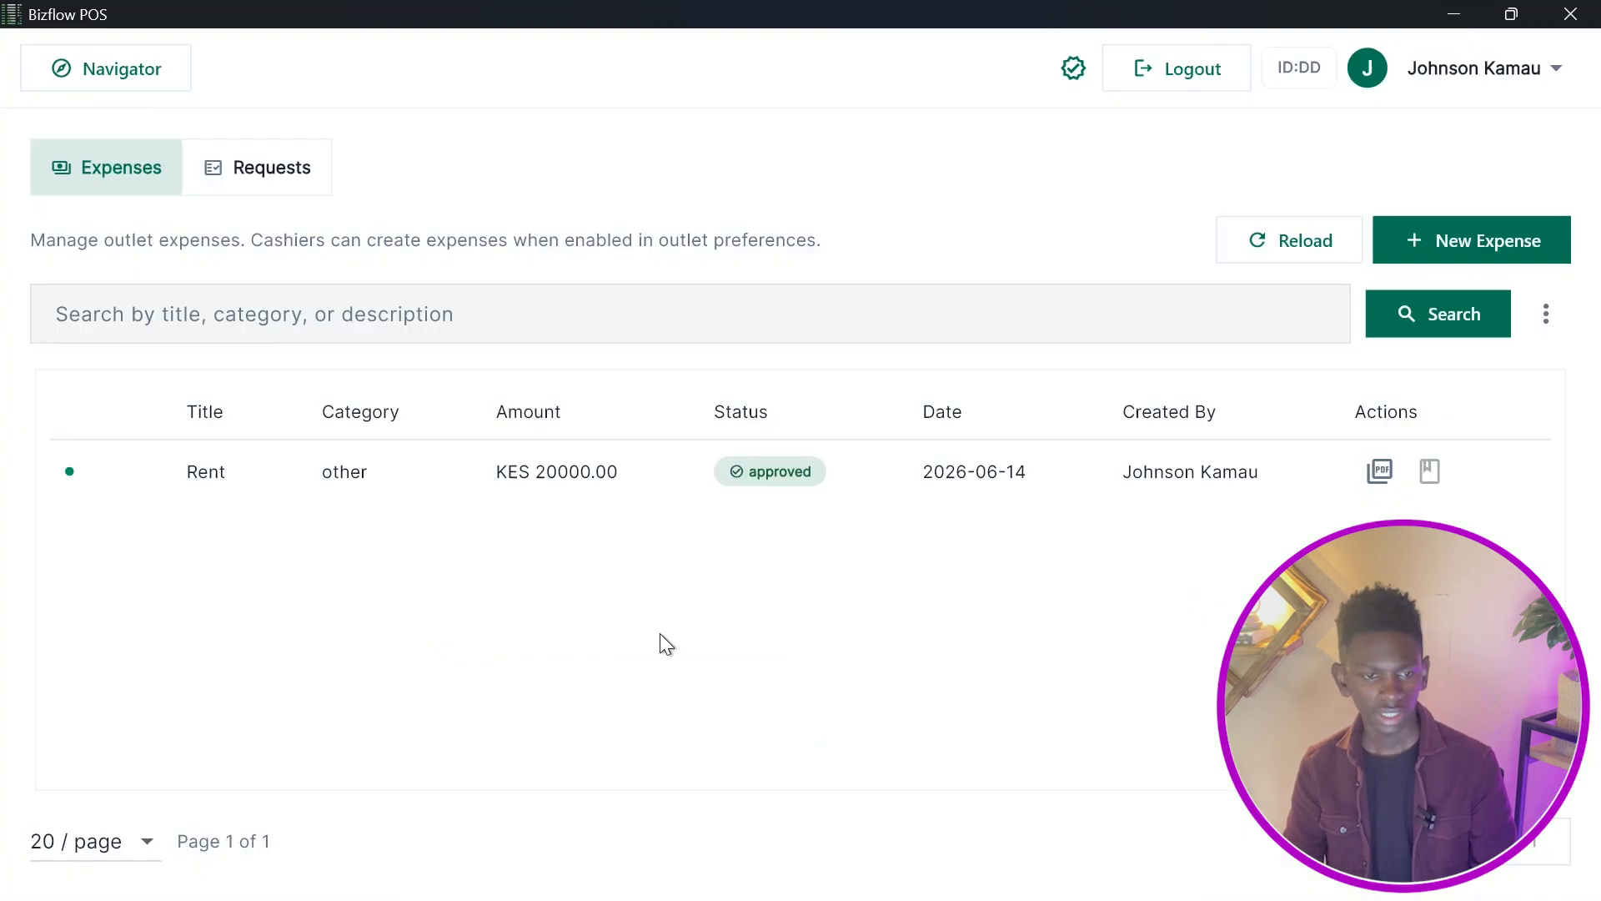
Reopen the P & L report from the navigator to review the expenses against settled sales.
click(125, 70)
scroll(804, 624, down, 5)
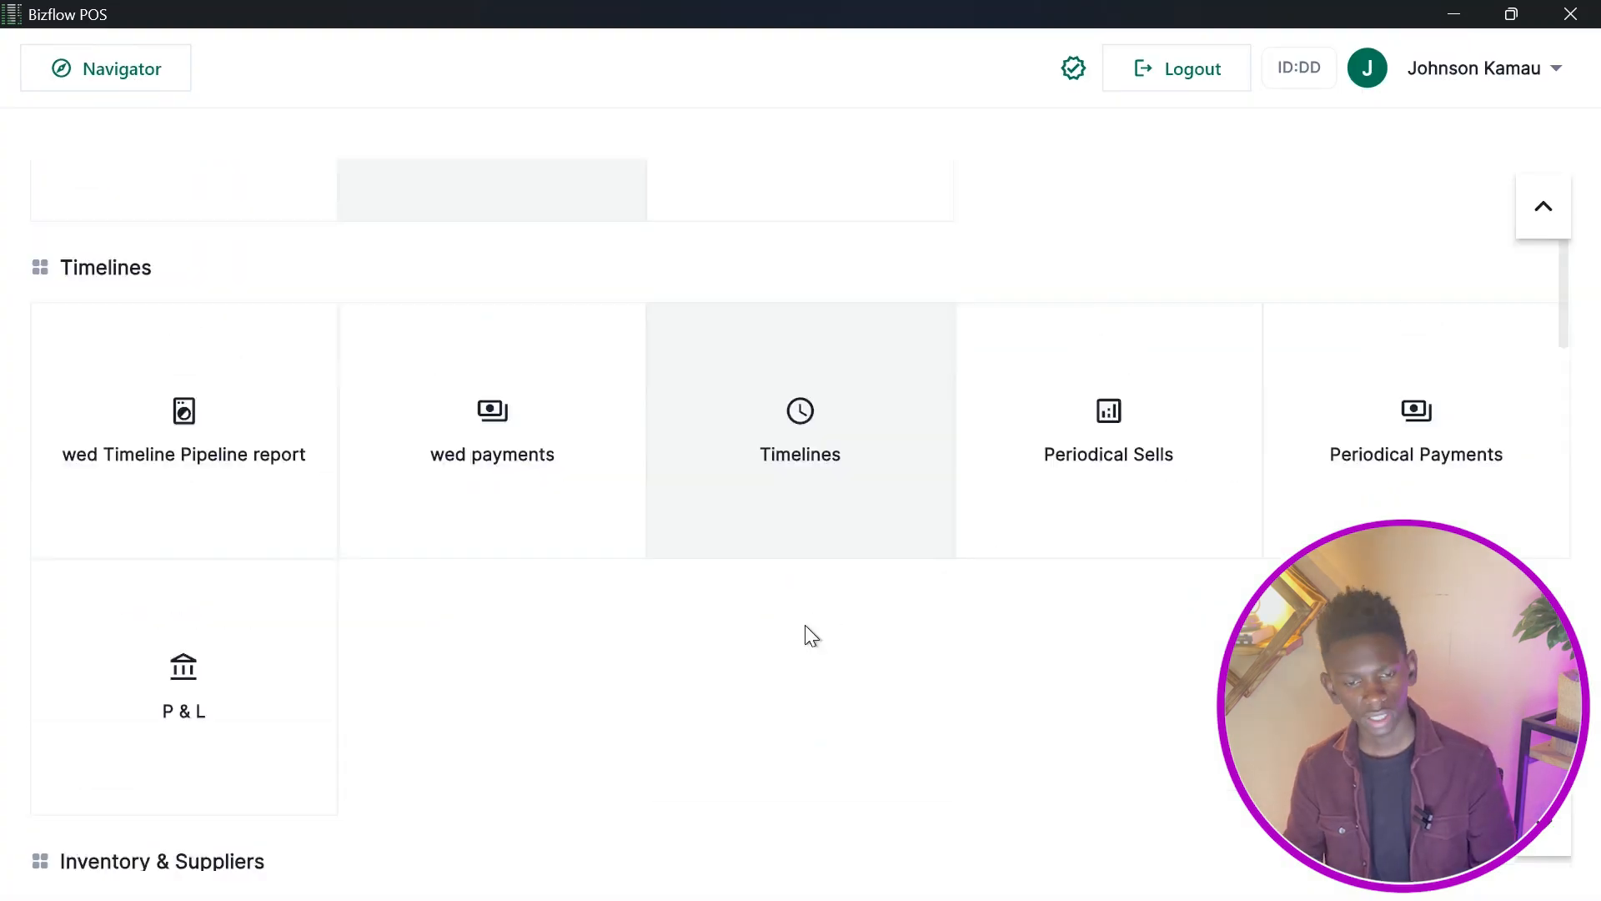
scroll(812, 635, up, 4)
scroll(776, 590, down, 4)
scroll(793, 593, up, 4)
scroll(793, 593, down, 6)
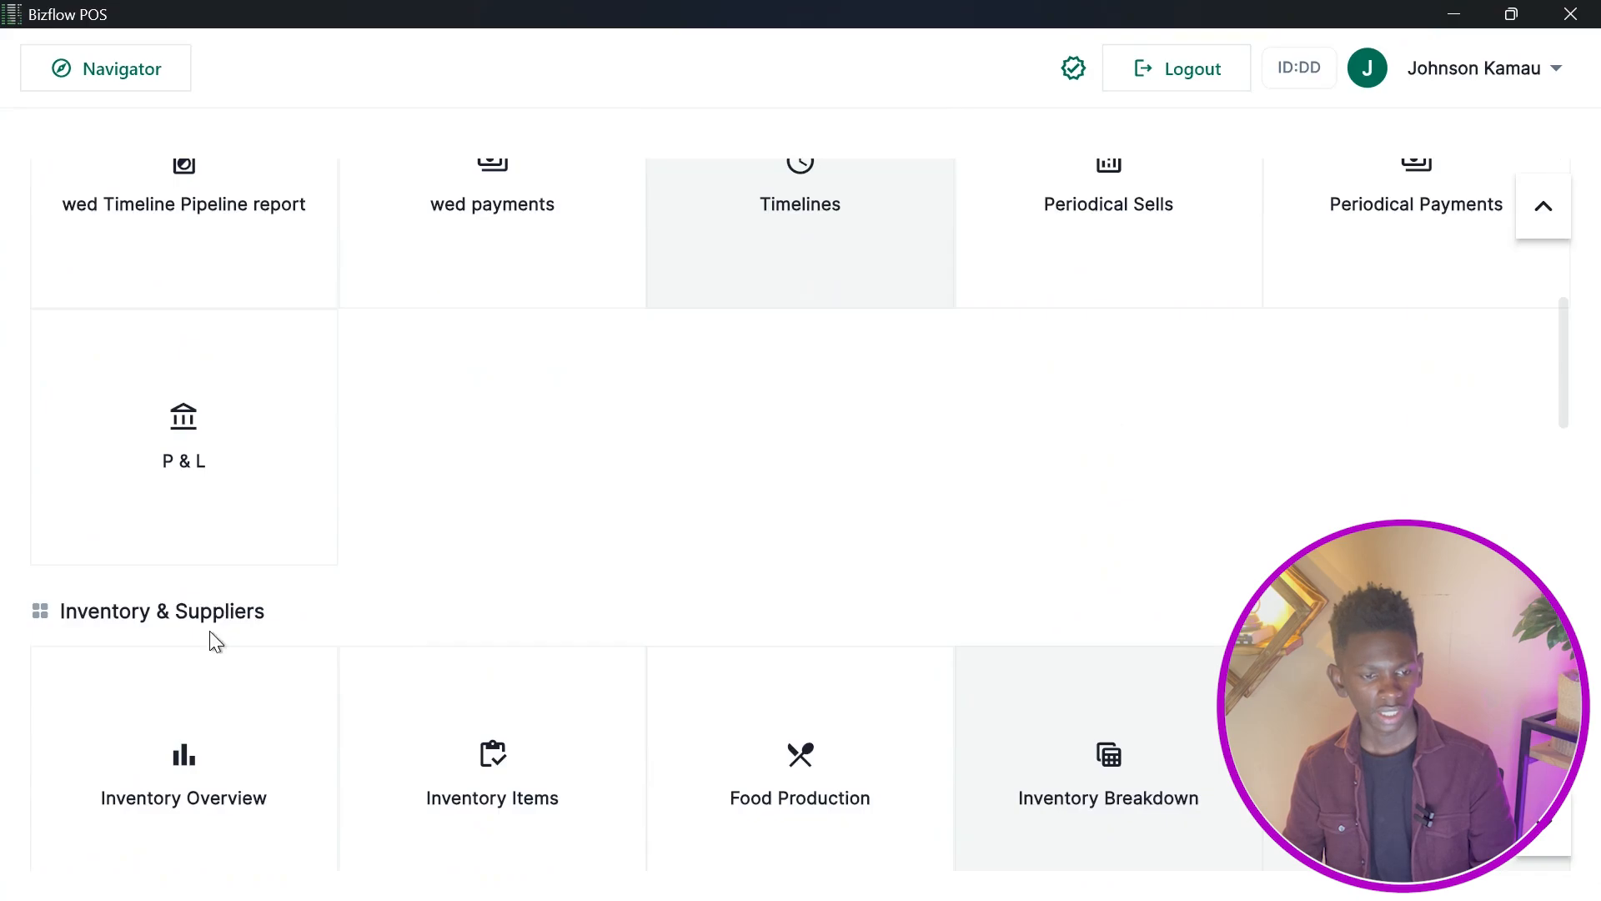
click(192, 502)
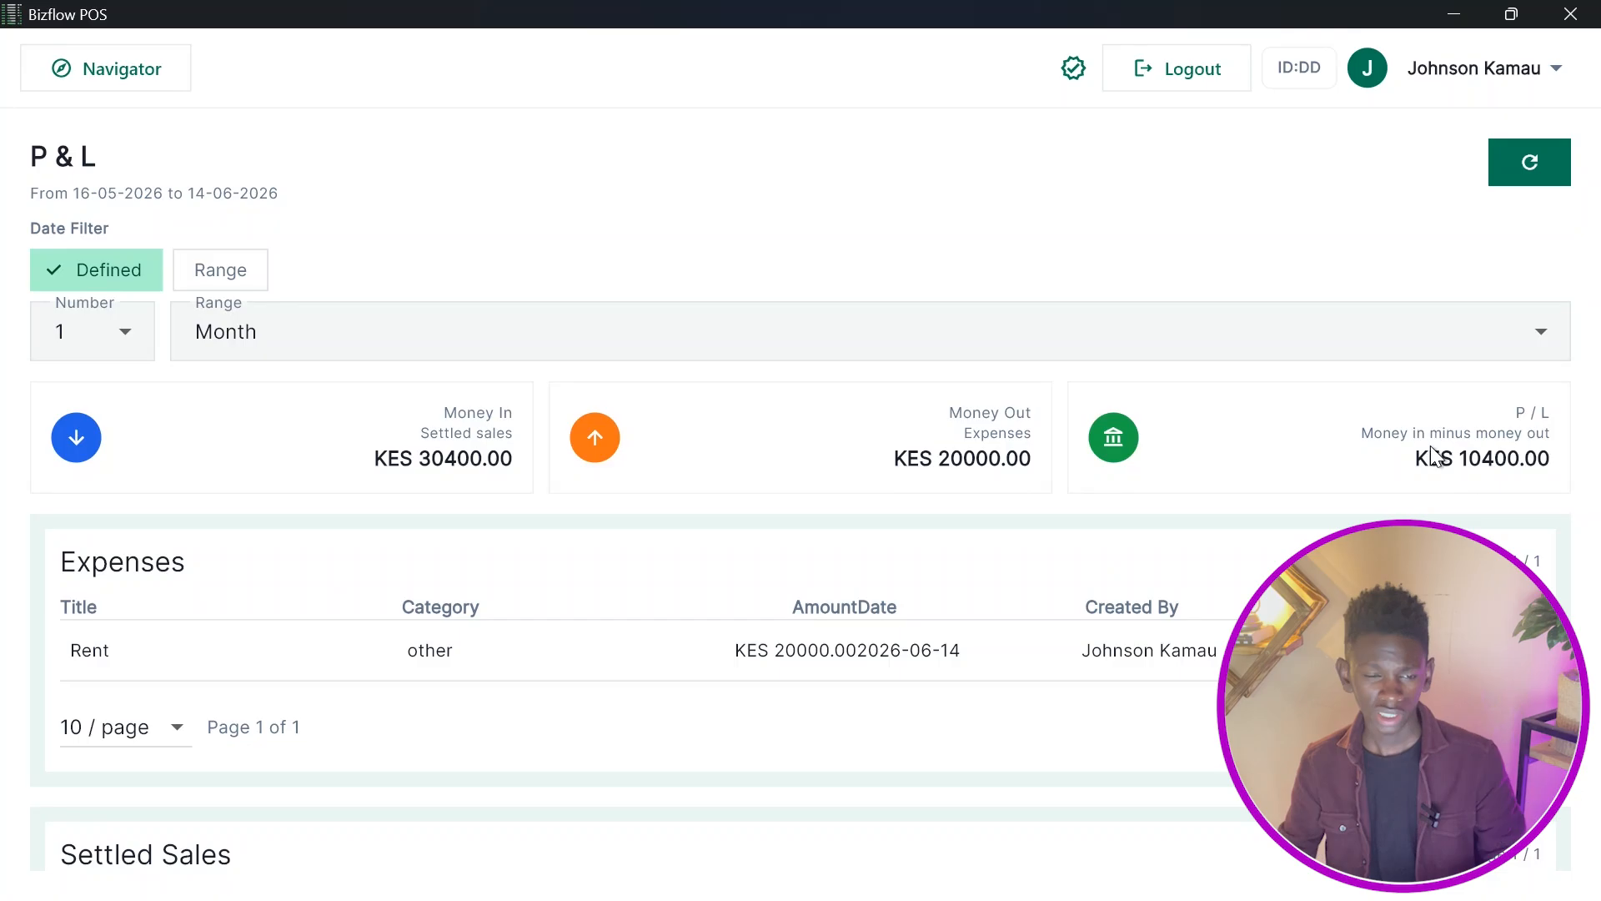
click(154, 68)
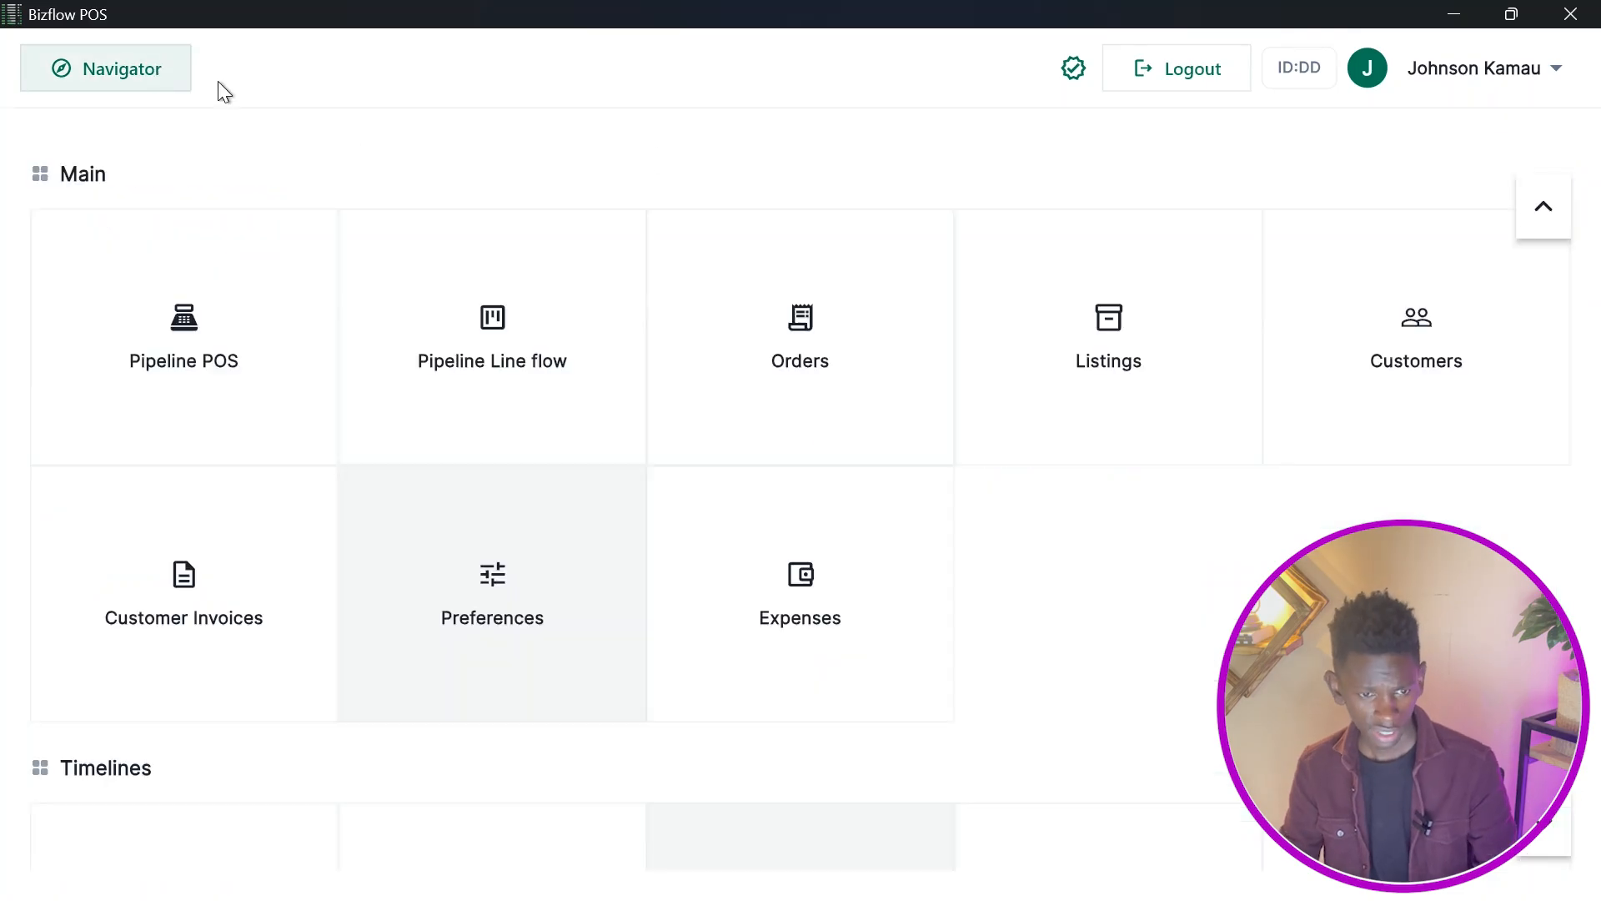
scroll(950, 467, down, 5)
scroll(985, 478, down, 4)
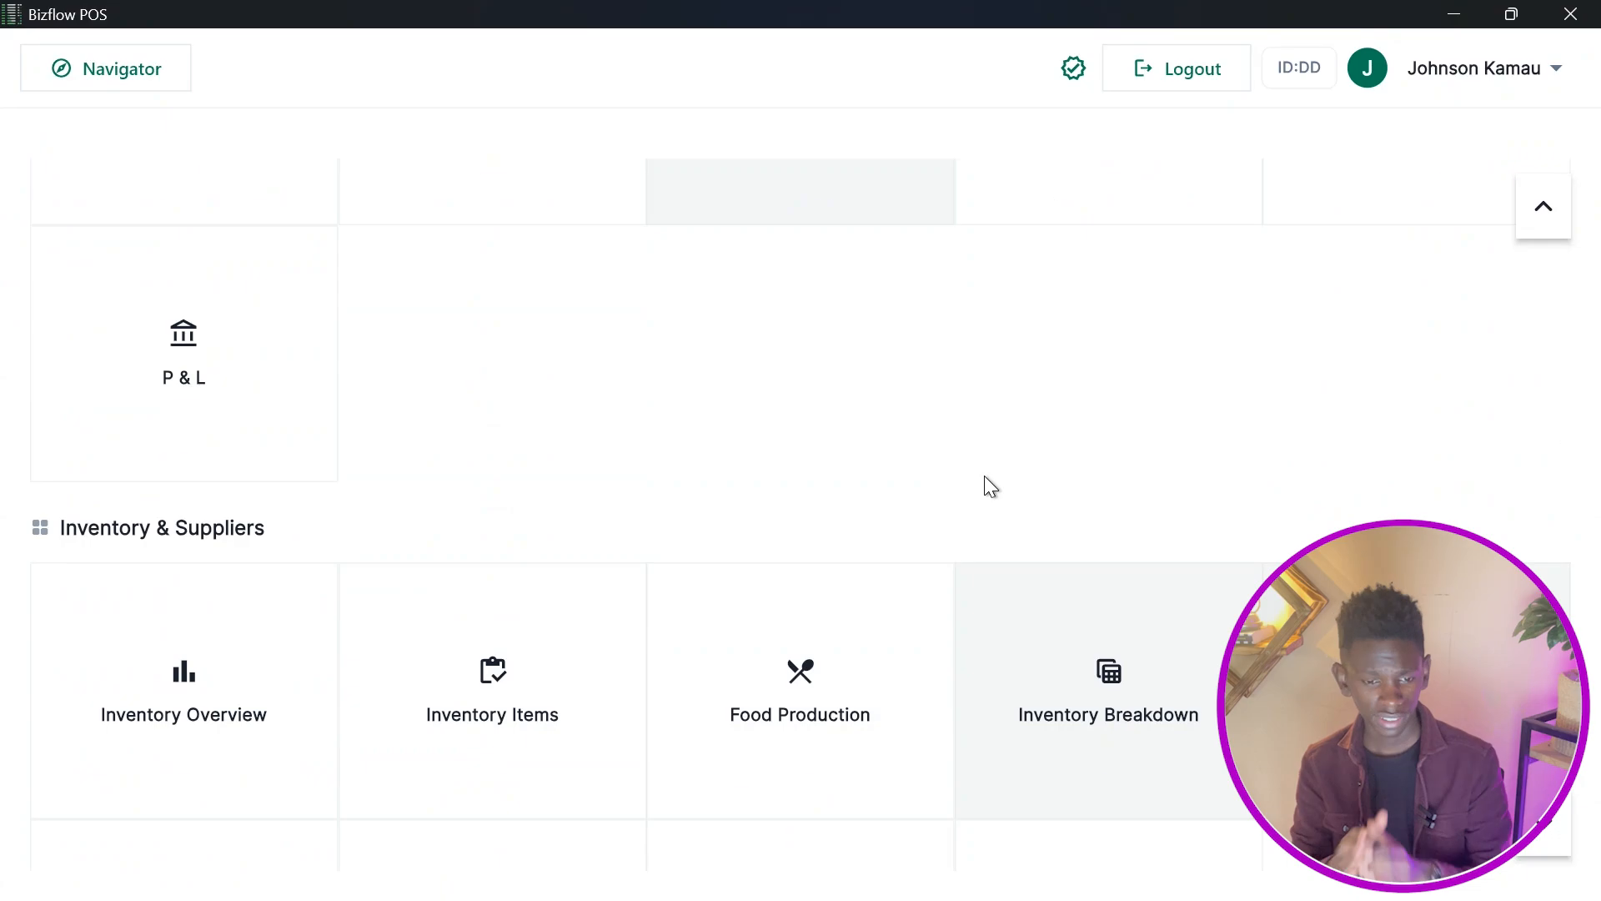
scroll(984, 475, up, 7)
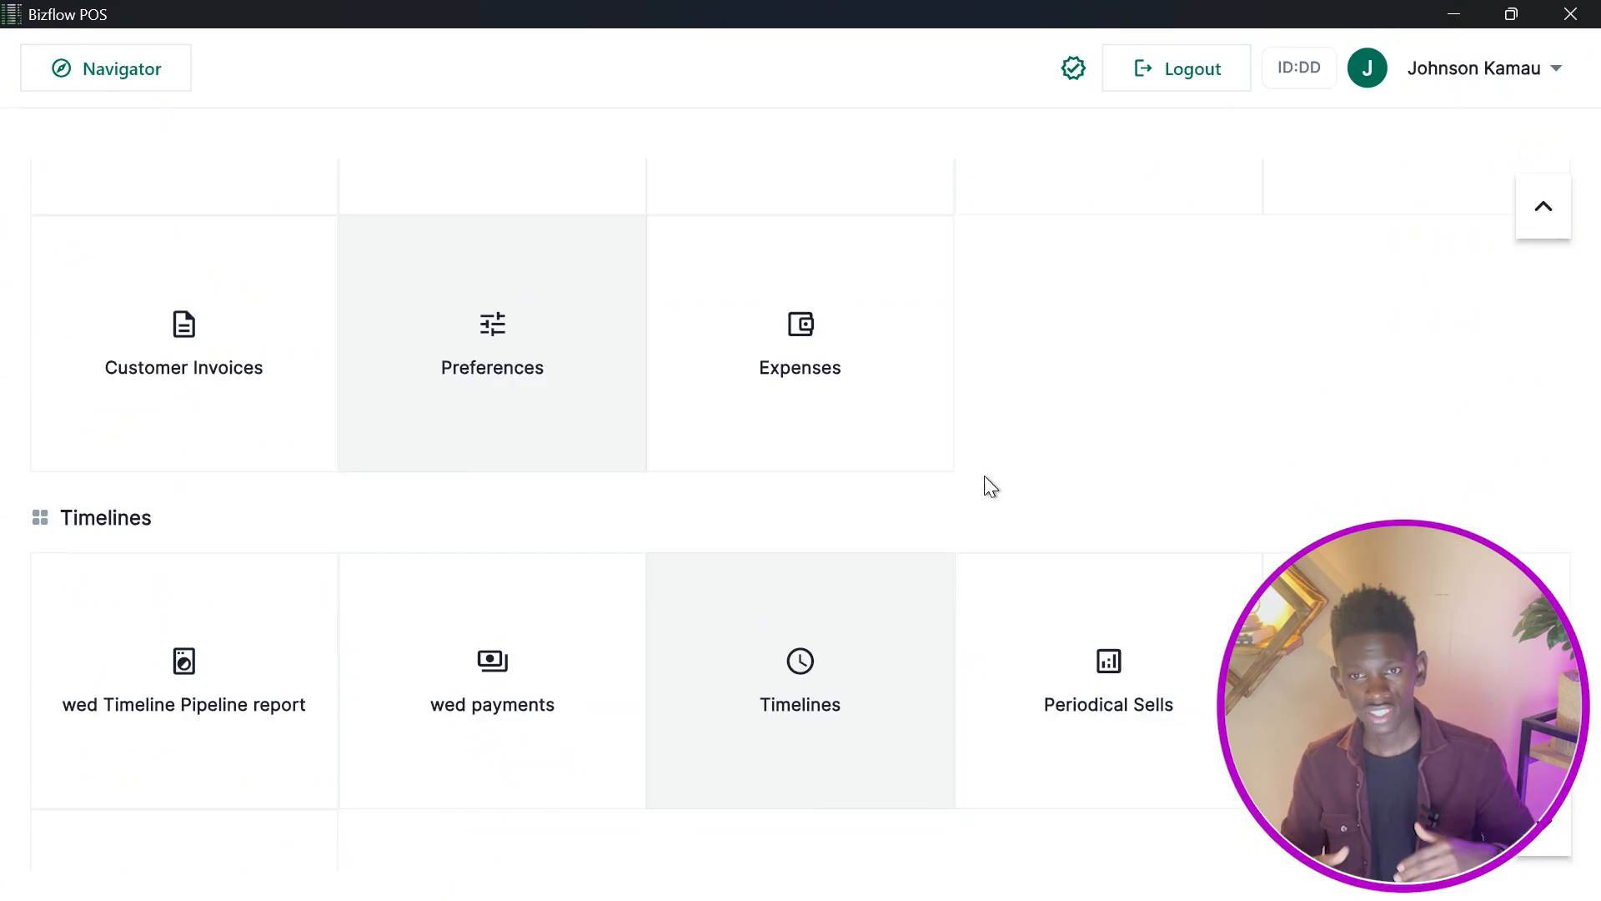